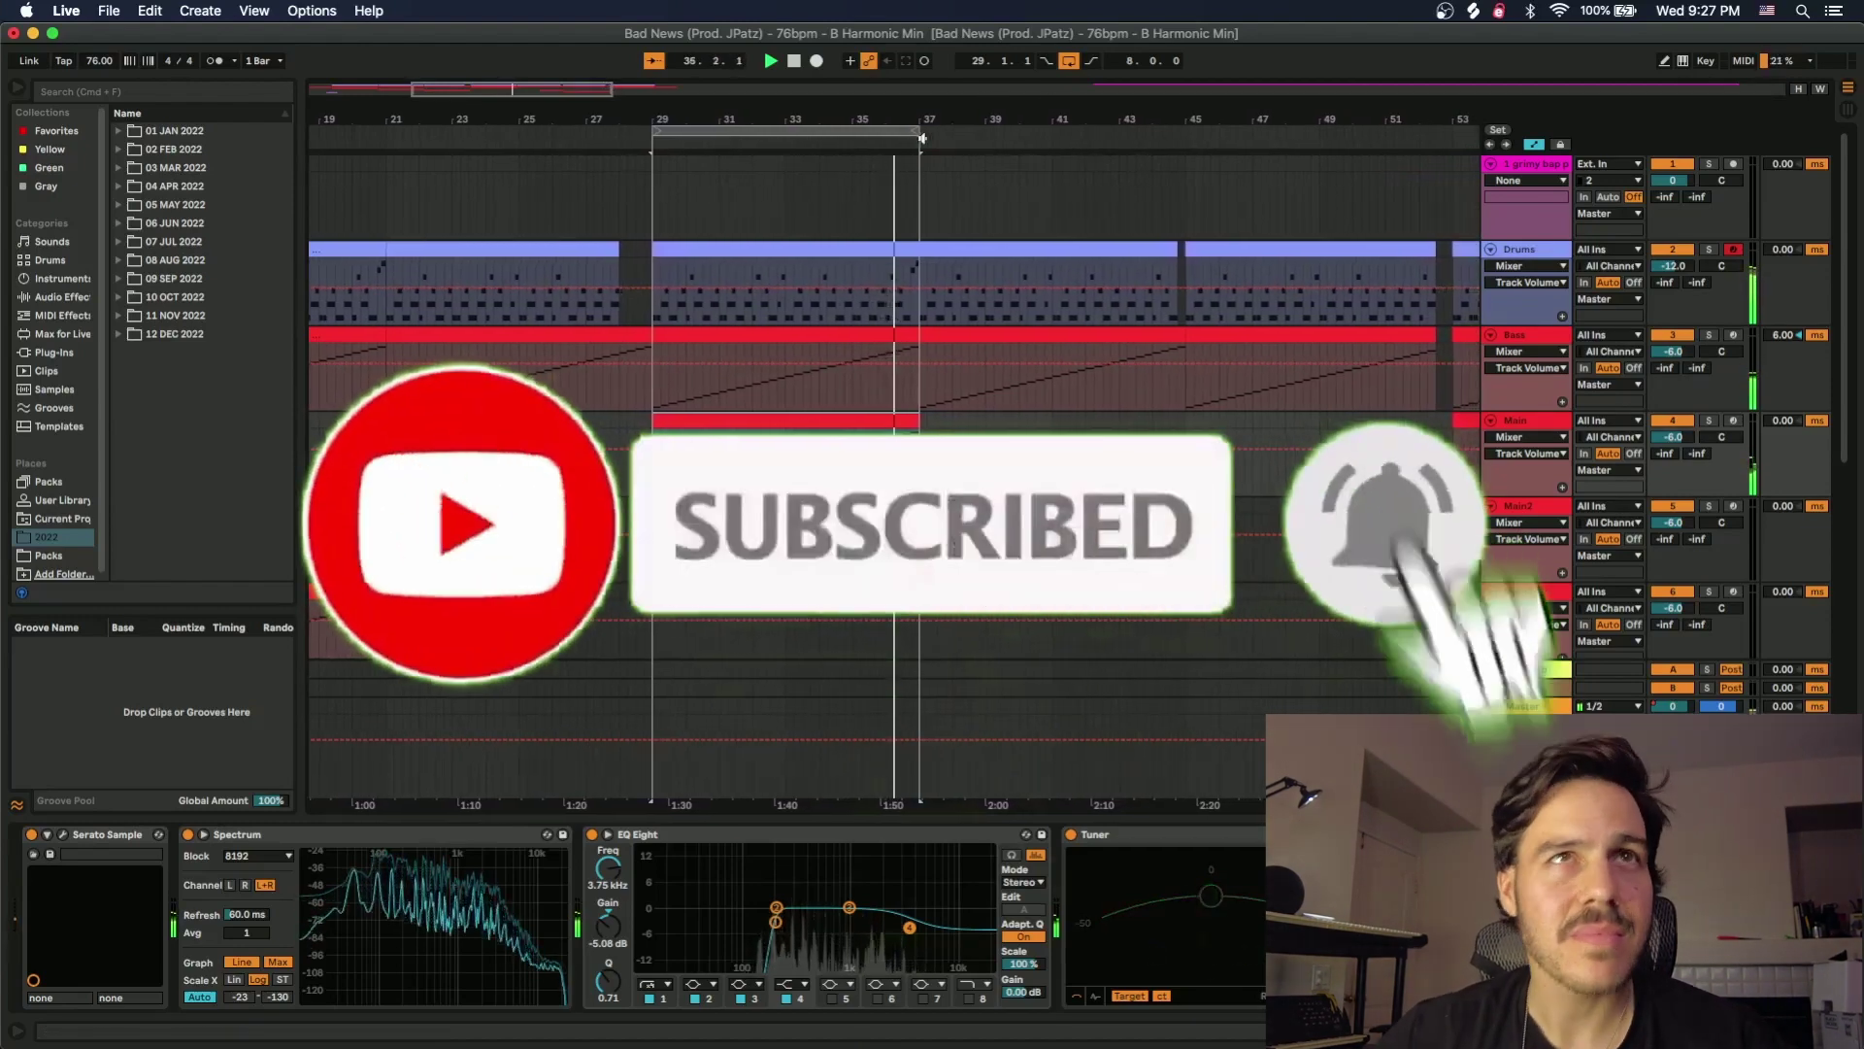
# Extend the arrangement loop starting at bar 29 so that it ends at about bar 39
pyautogui.moveTo(914, 130); pyautogui.dragTo(1006, 131)
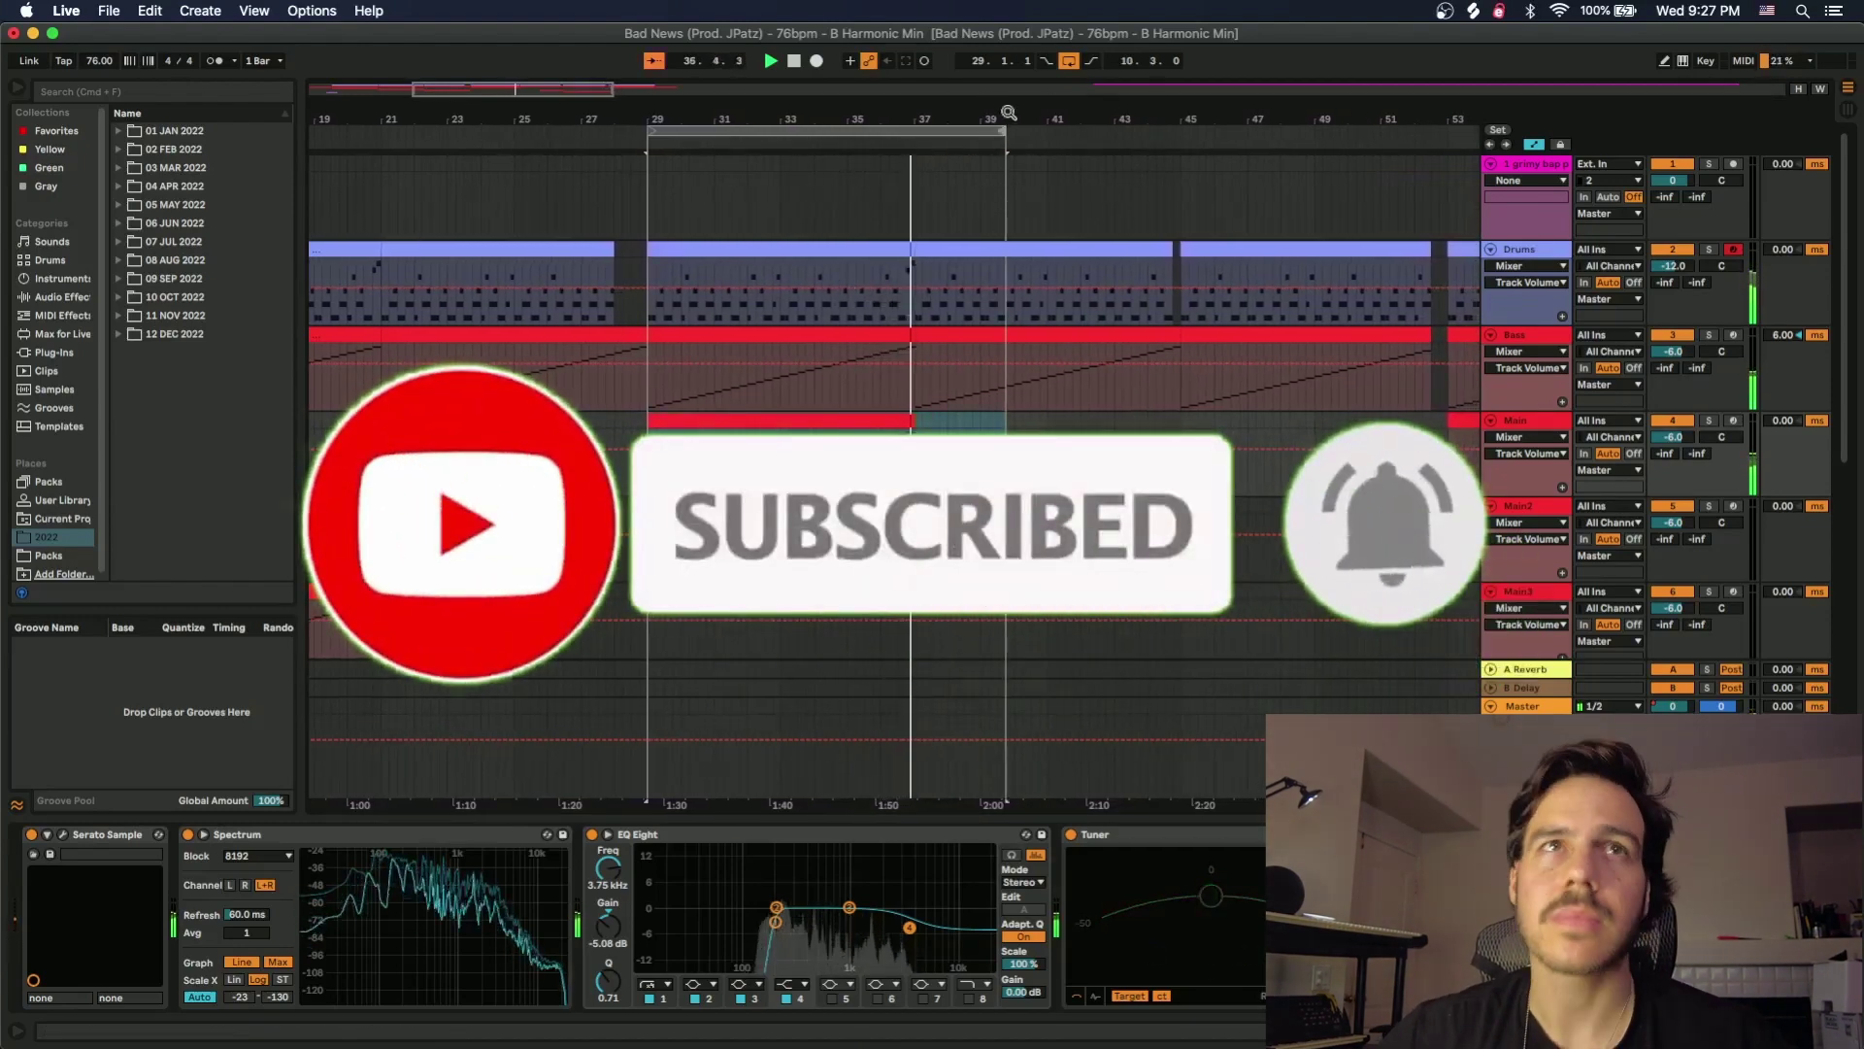
pyautogui.moveTo(1003, 131); pyautogui.dragTo(978, 131)
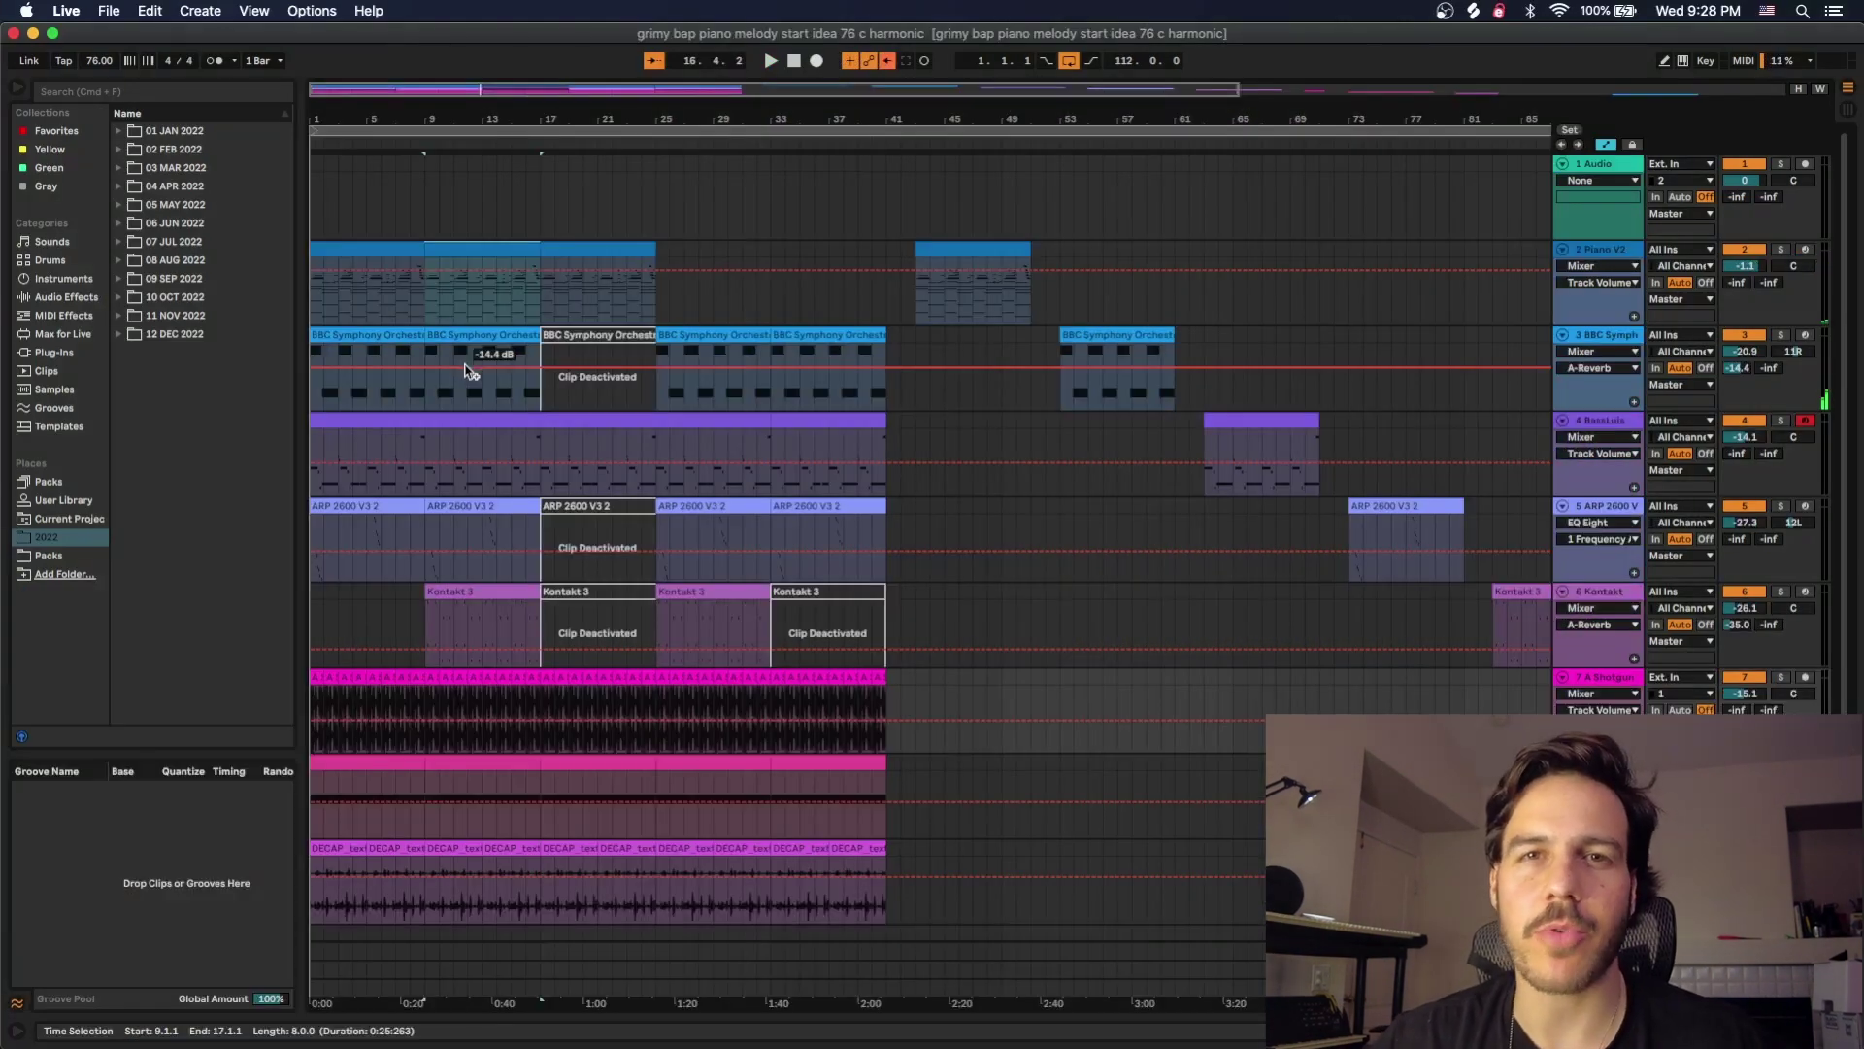
# Play the arrangement from the second BBC Symphony Orchestra clip at bar 9
pyautogui.click(368, 244)
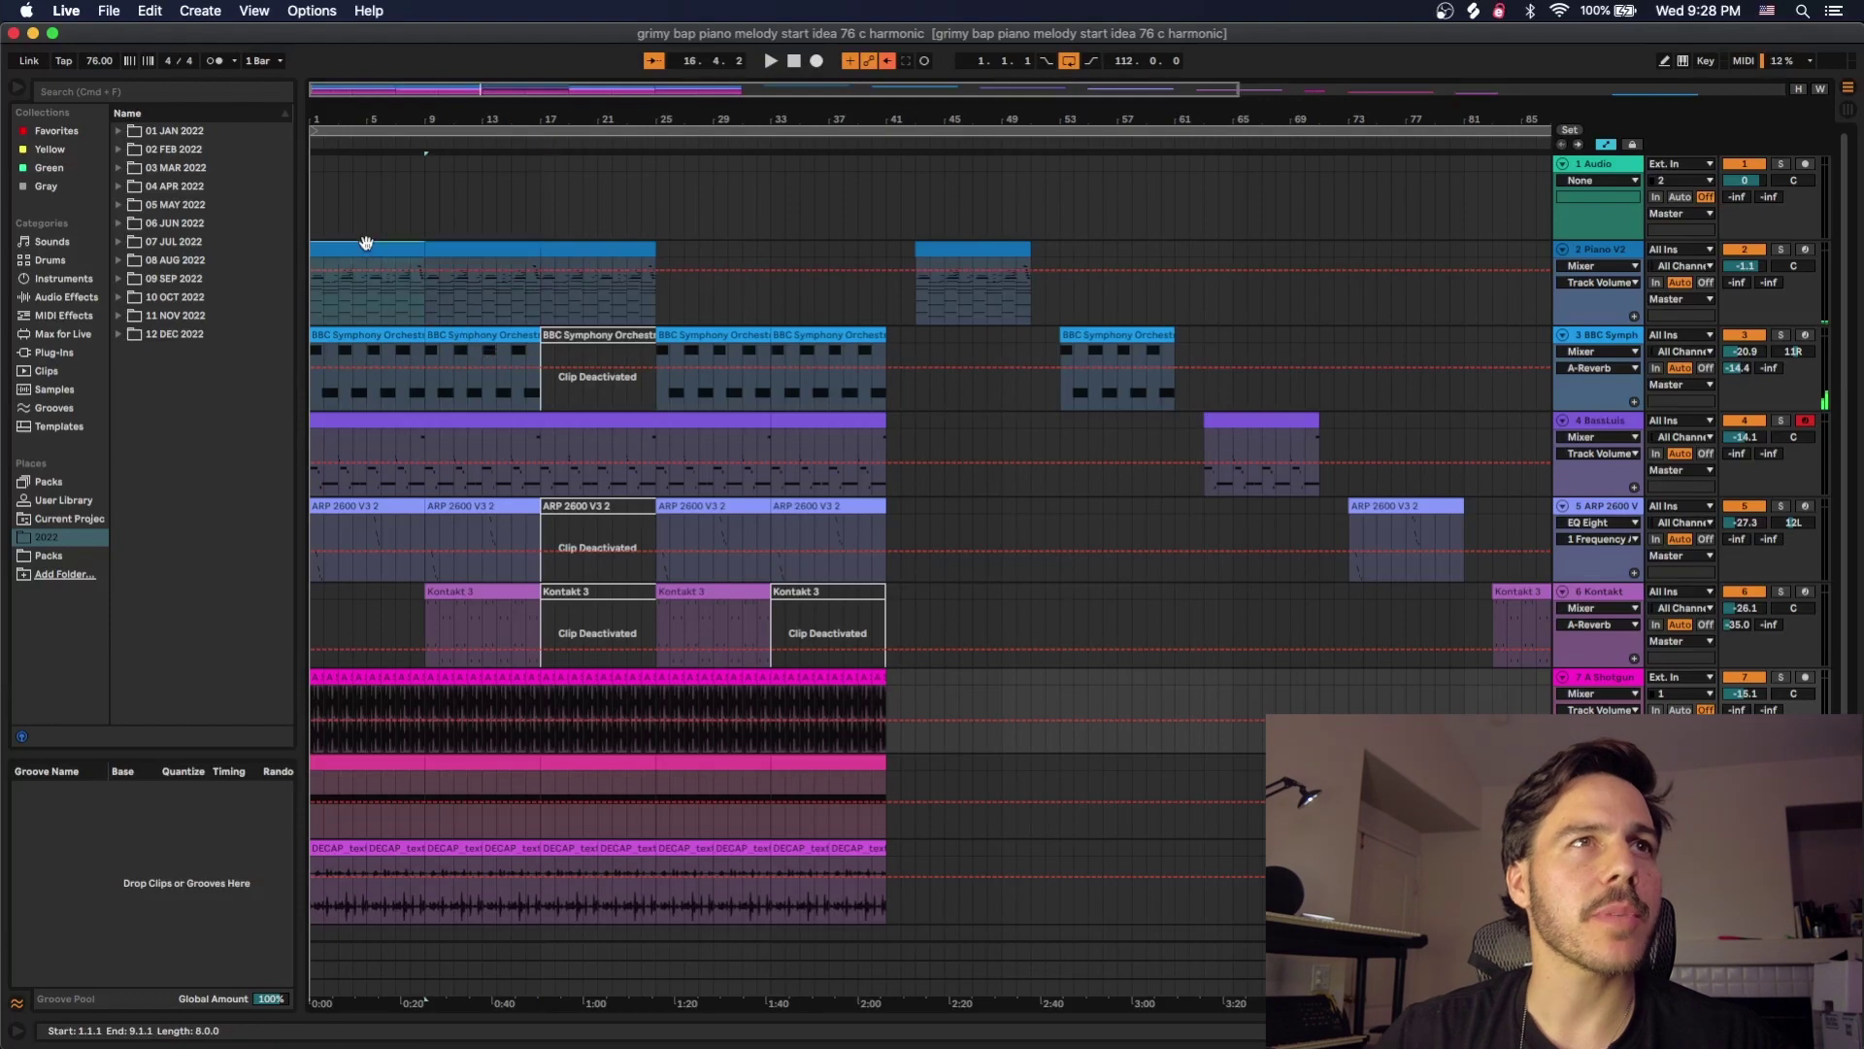
pyautogui.click(444, 338)
pyautogui.press('space')
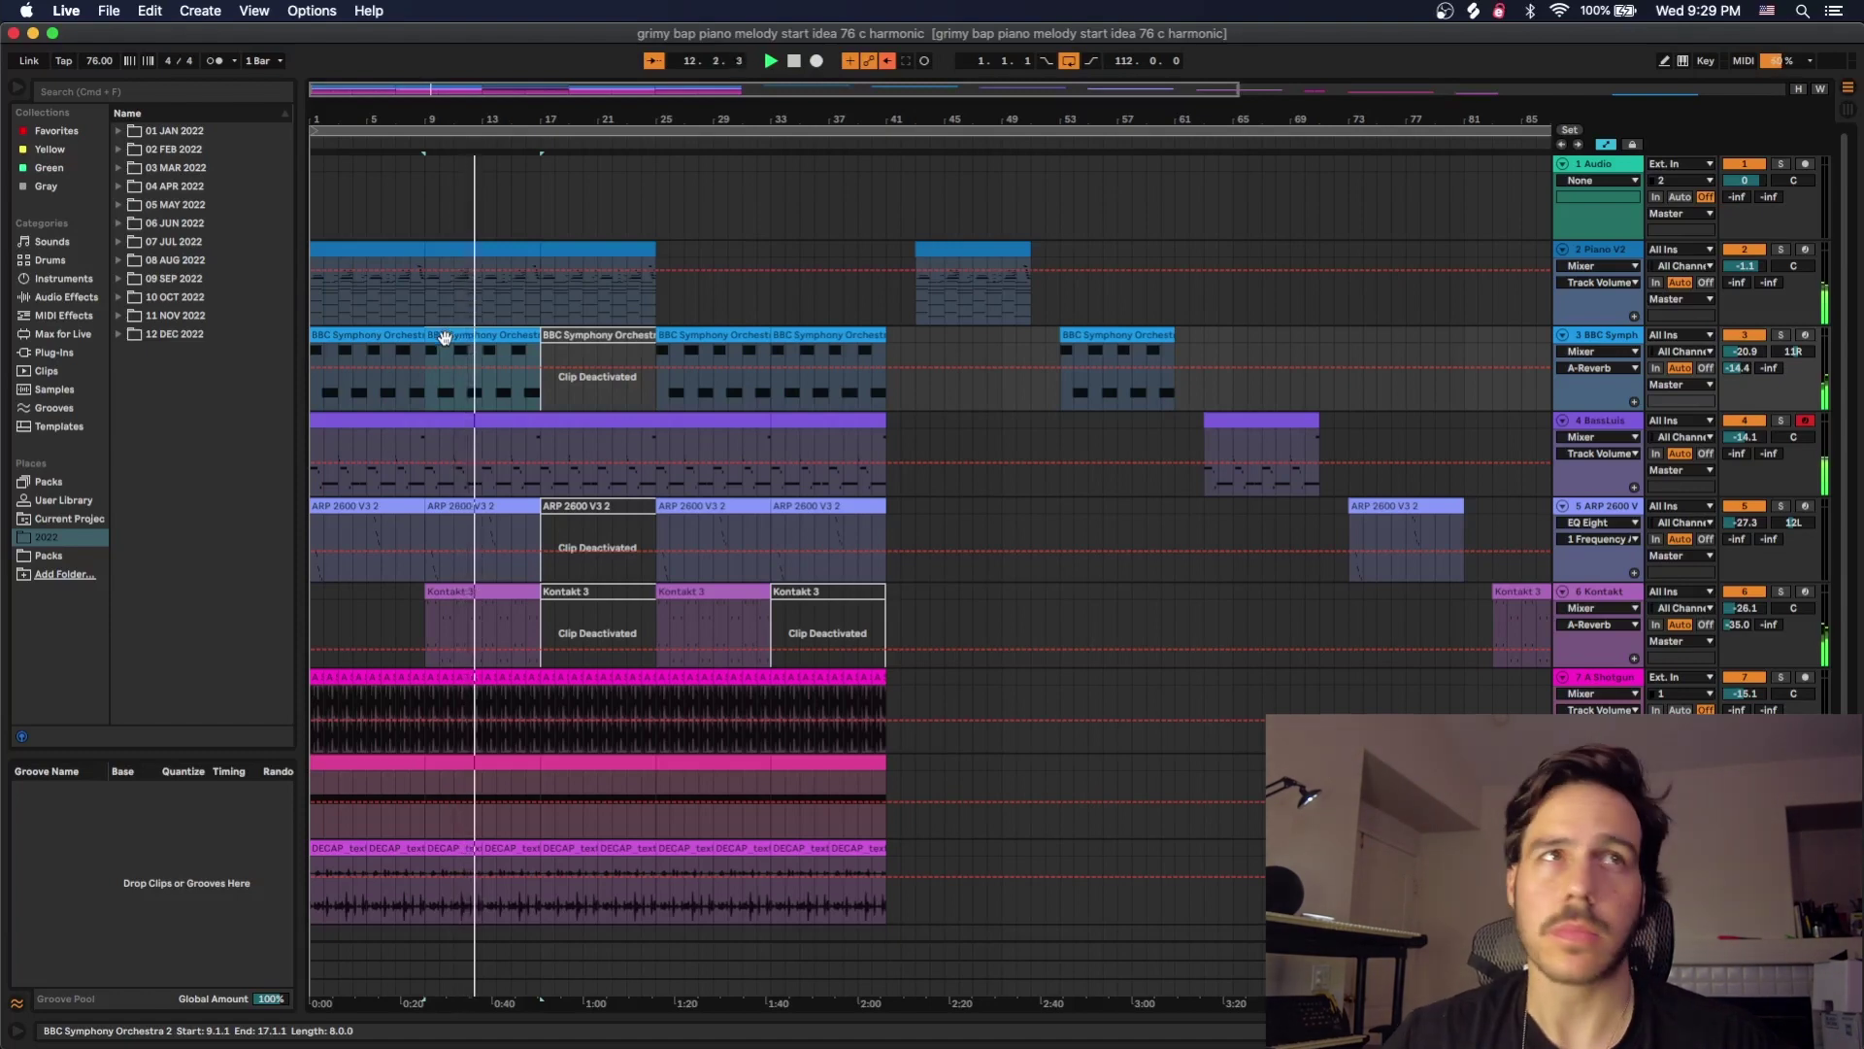
# Open the piano clip at bar 9 in an enlarged note editor and check its scale choice, keeping Harmonic Minor
pyautogui.click(503, 246)
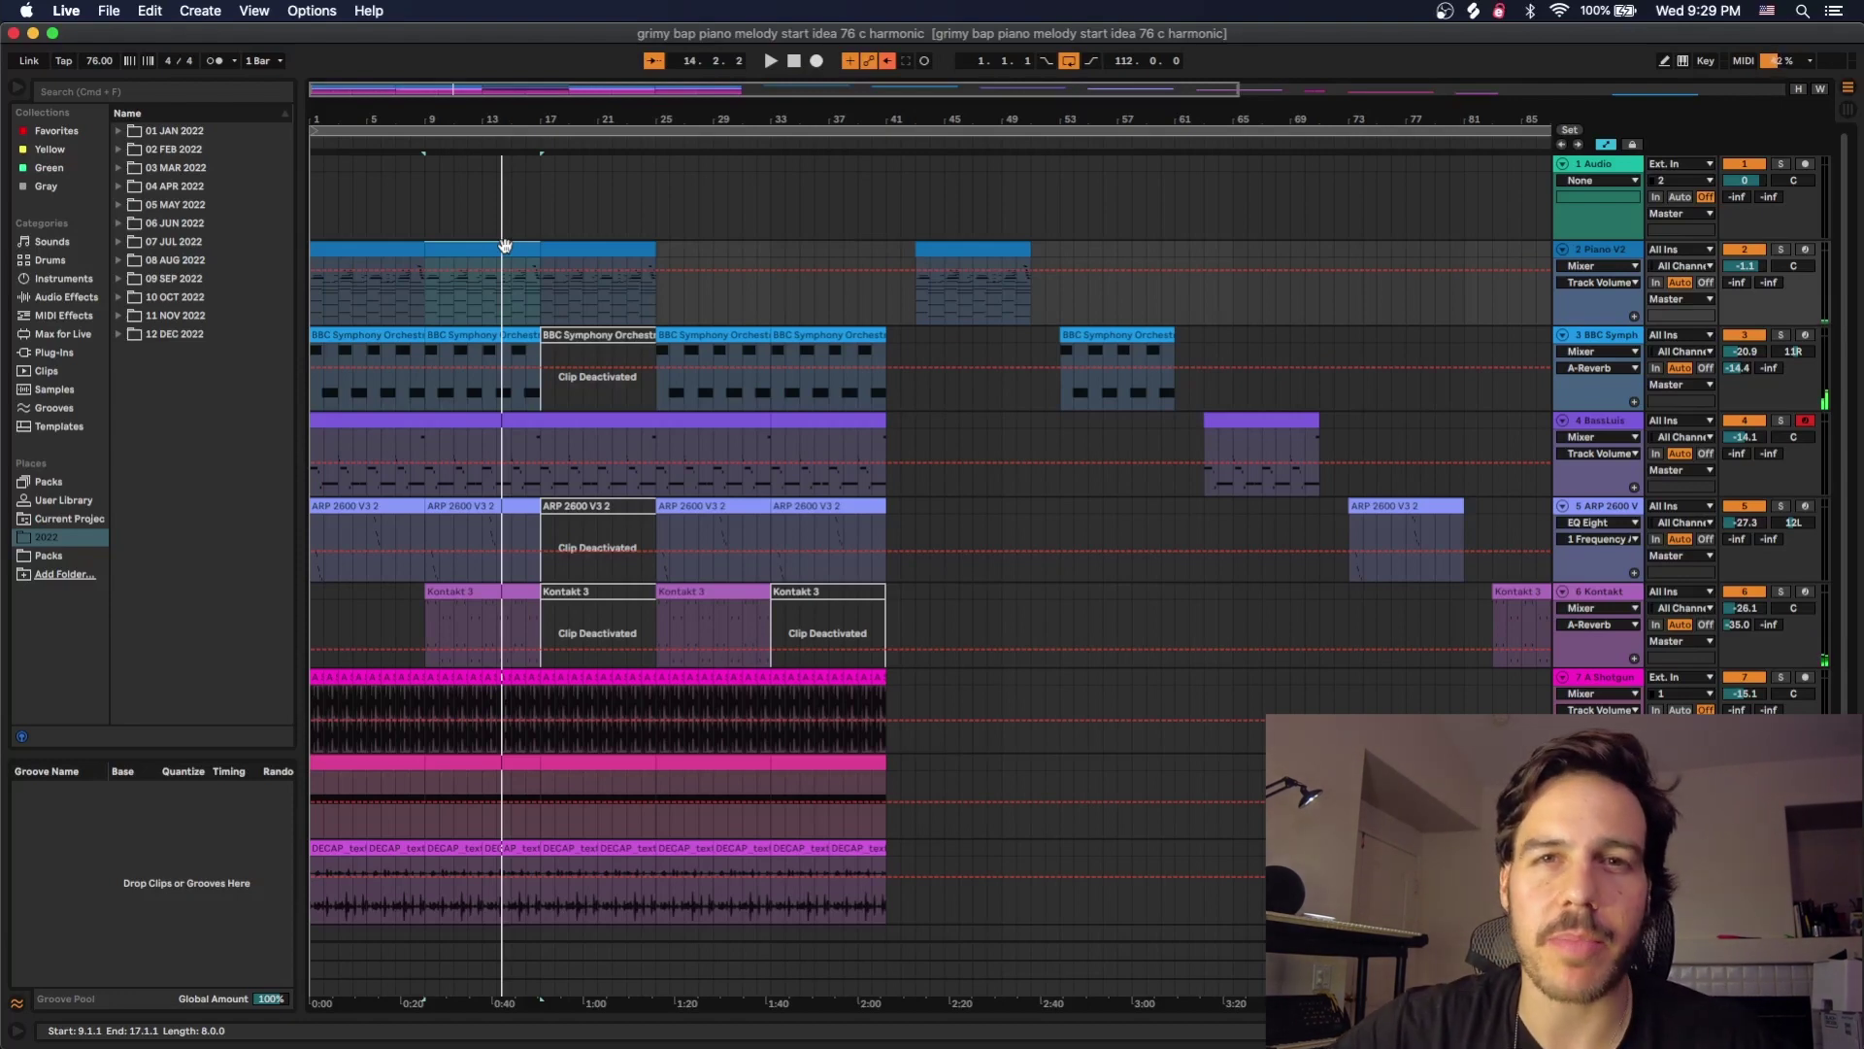
pyautogui.doubleClick(517, 417)
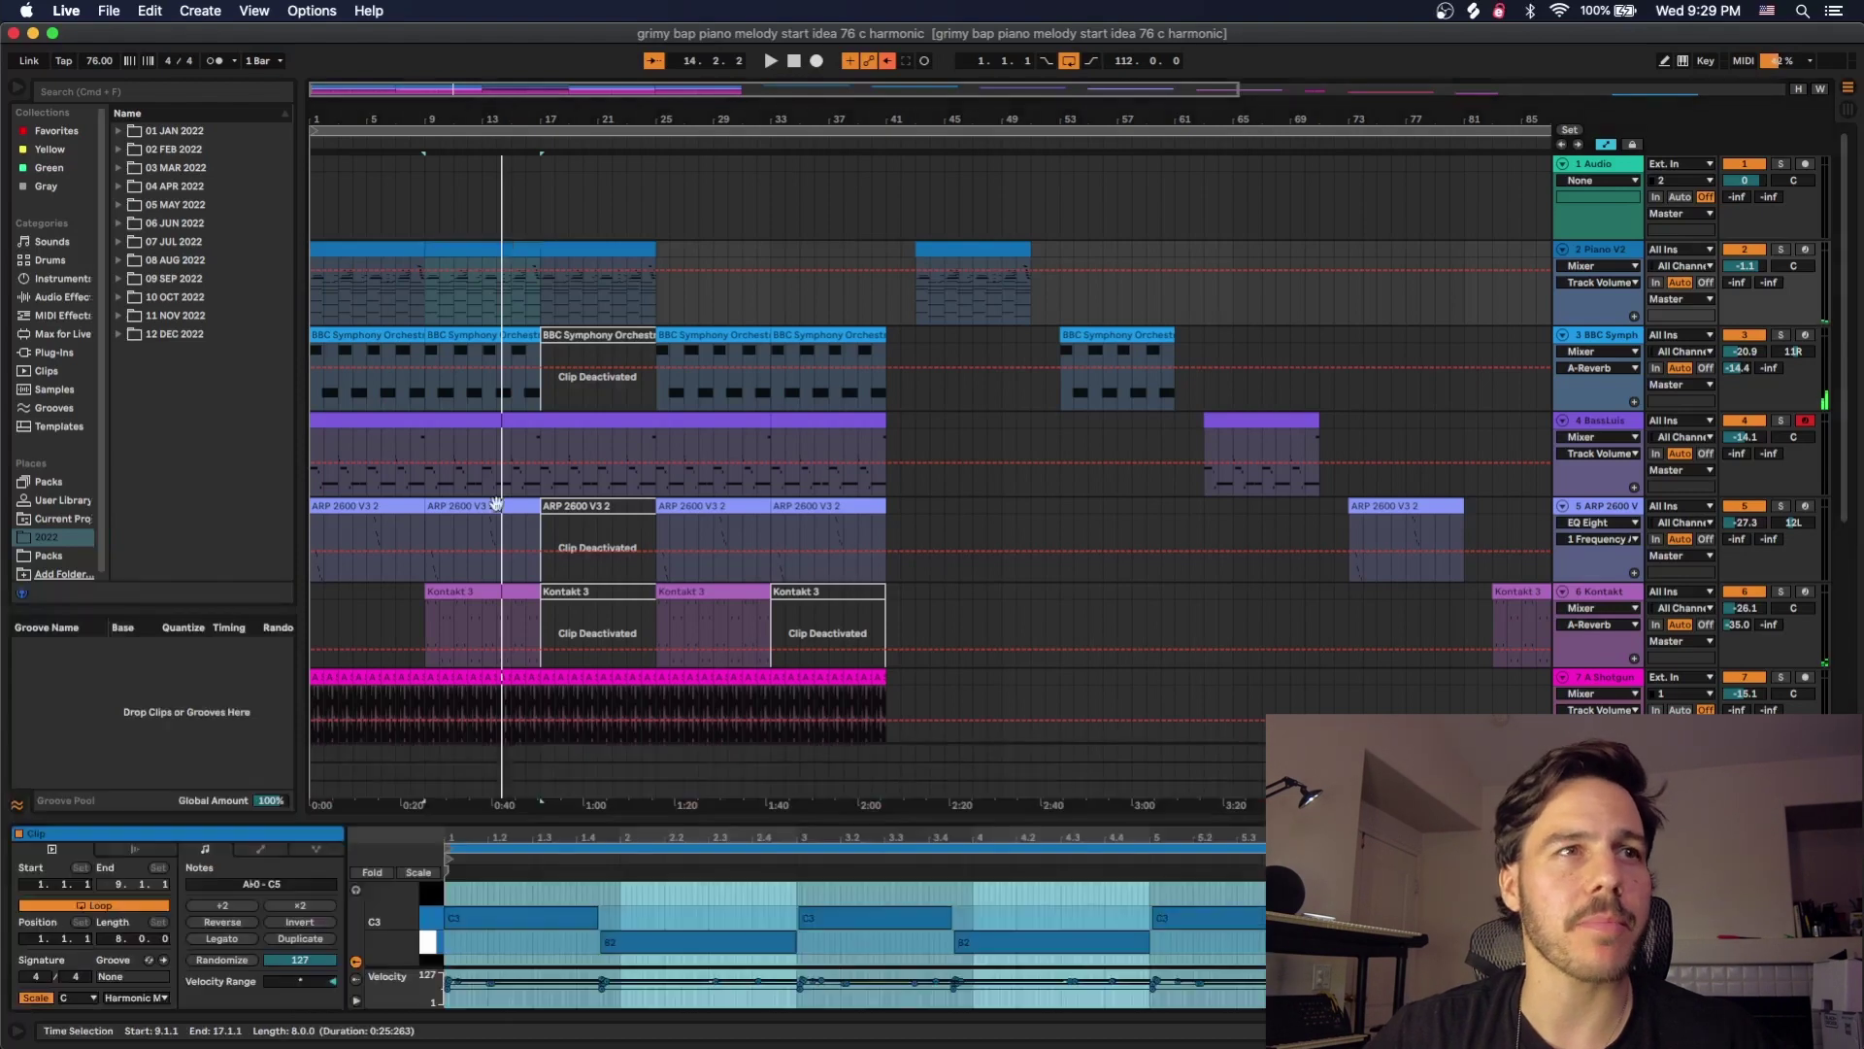
pyautogui.moveTo(576, 818); pyautogui.dragTo(525, 424)
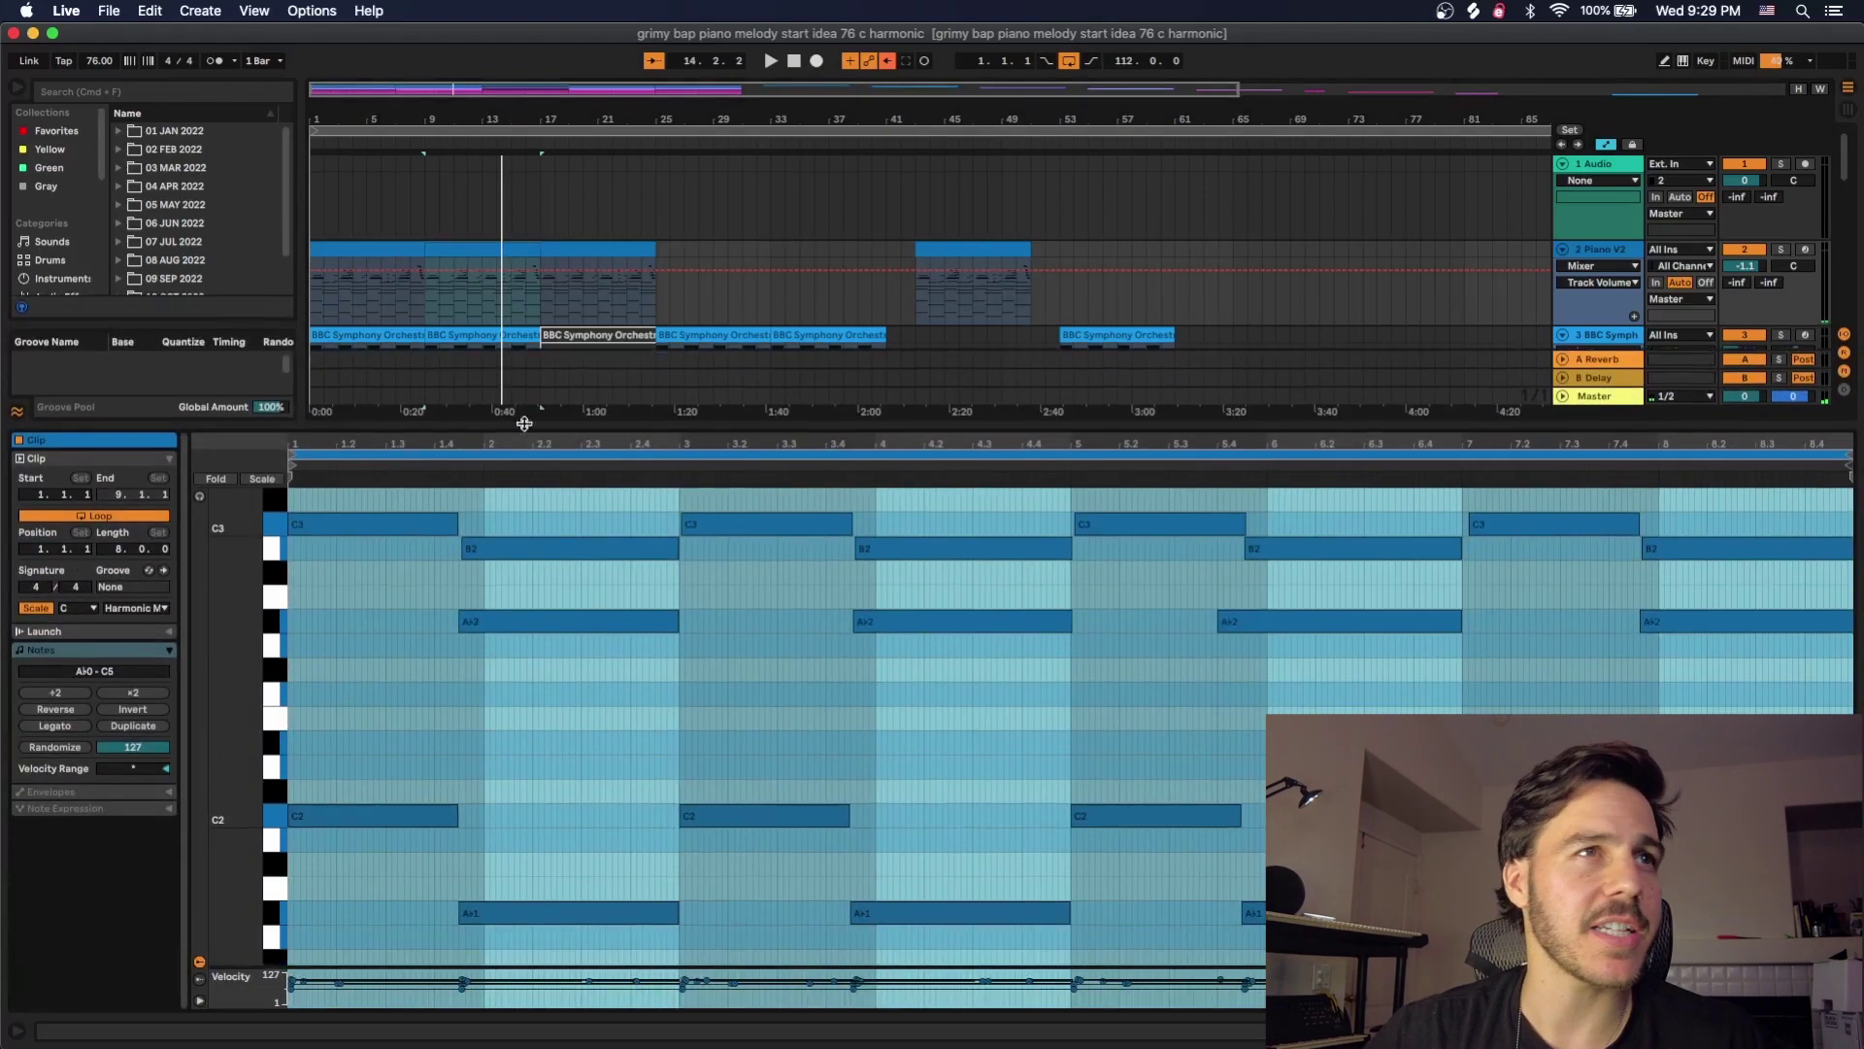
pyautogui.click(131, 608)
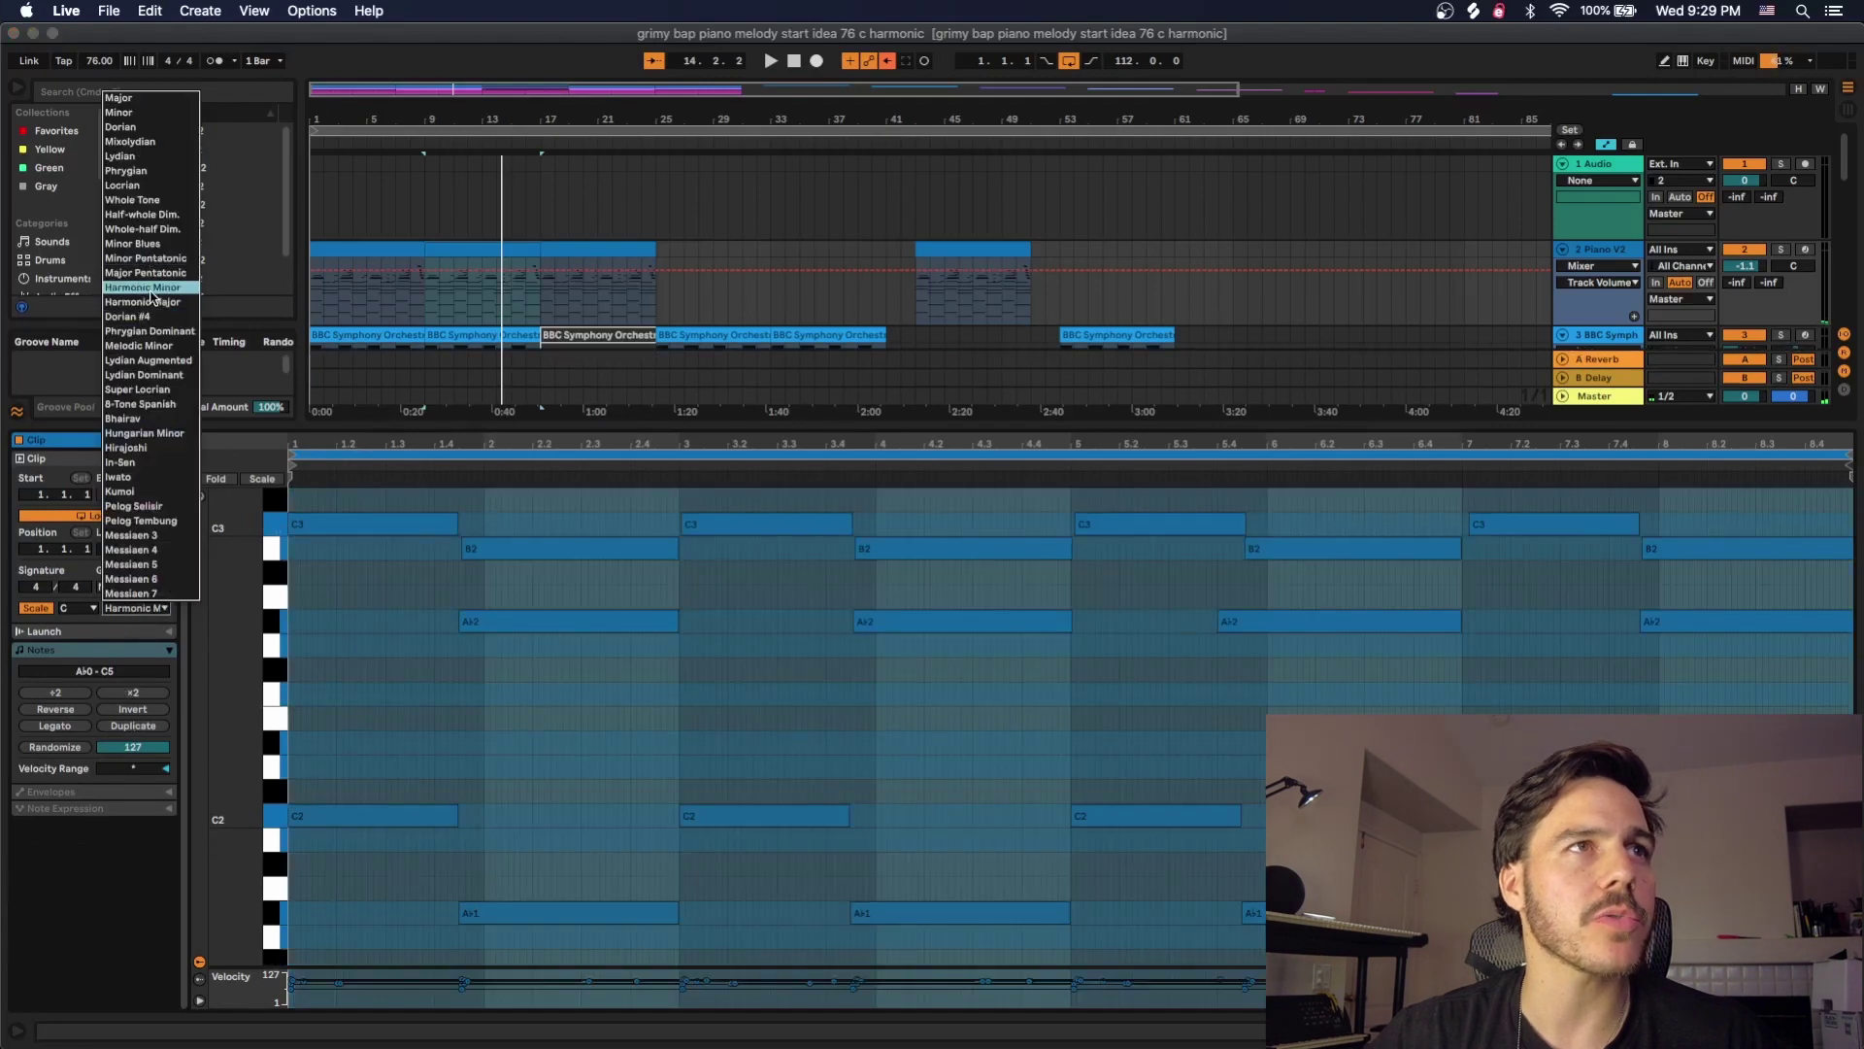
pyautogui.click(352, 524)
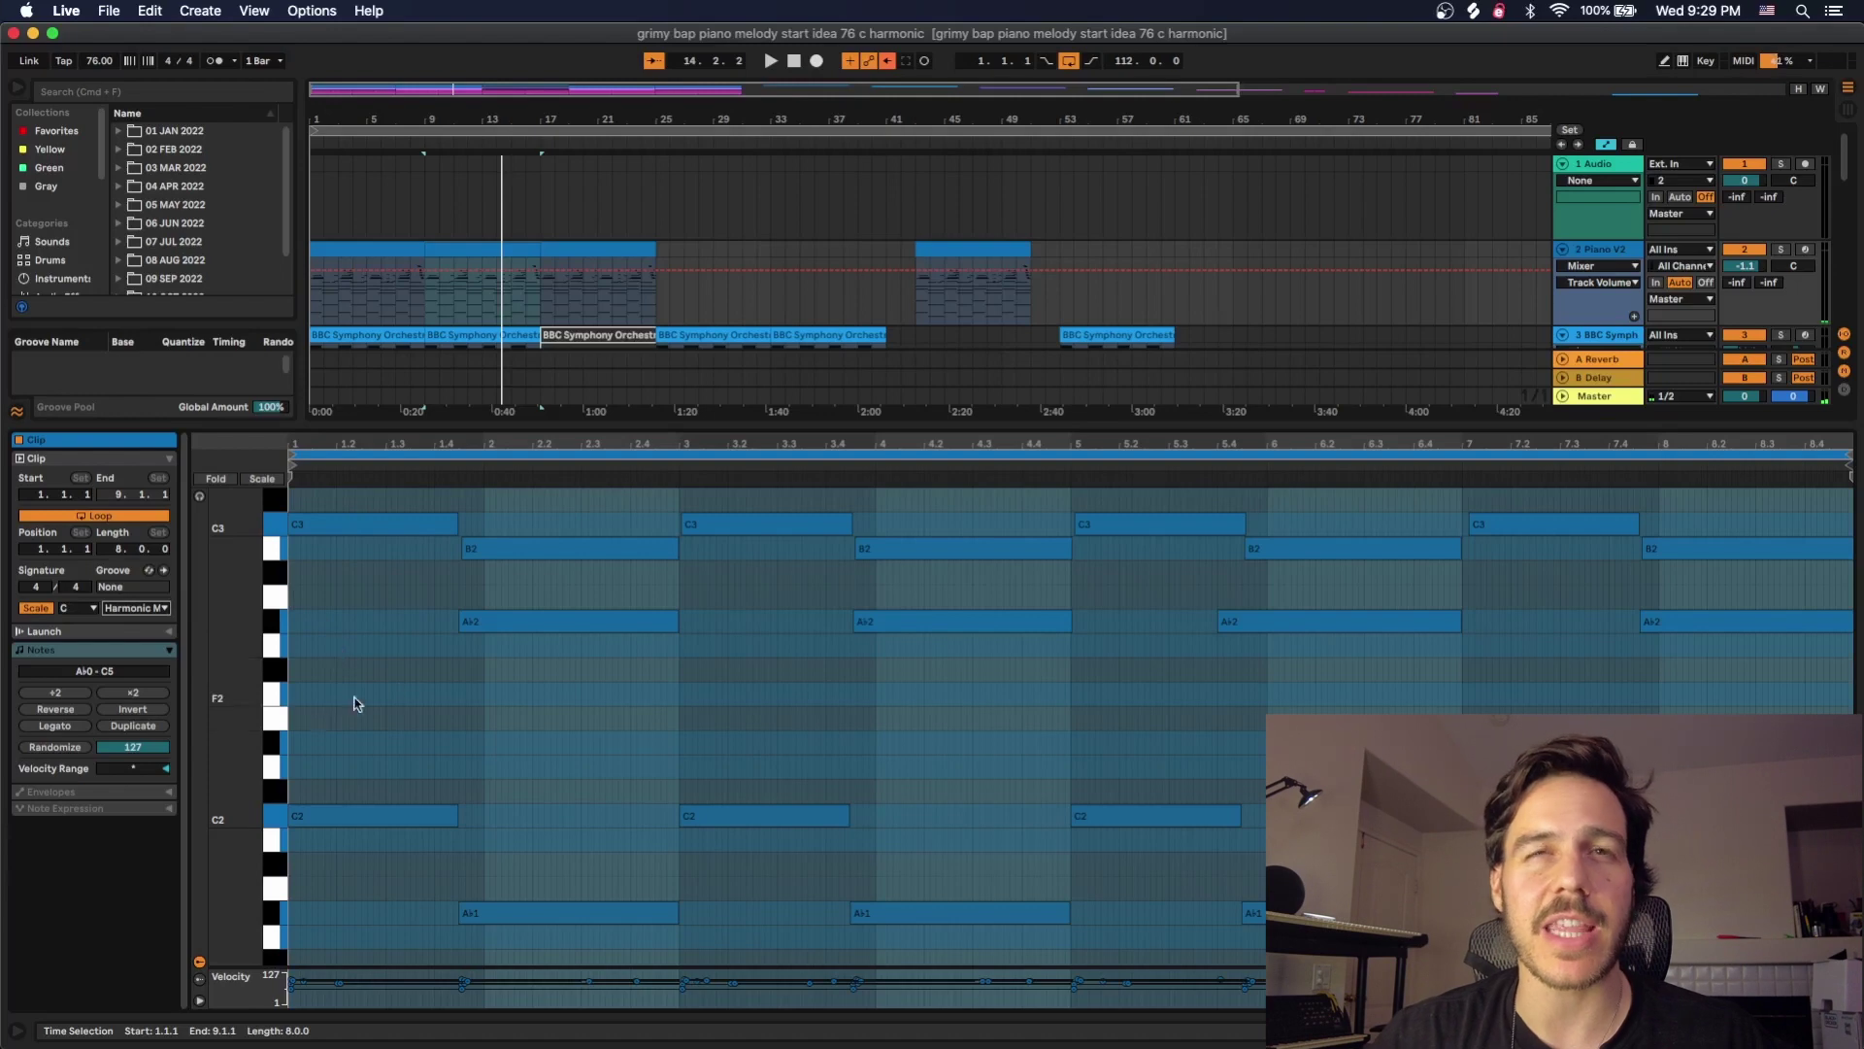
# Examine the first chord's notes against the C scale, starting from its C2 note
pyautogui.click(319, 845)
pyautogui.click(309, 821)
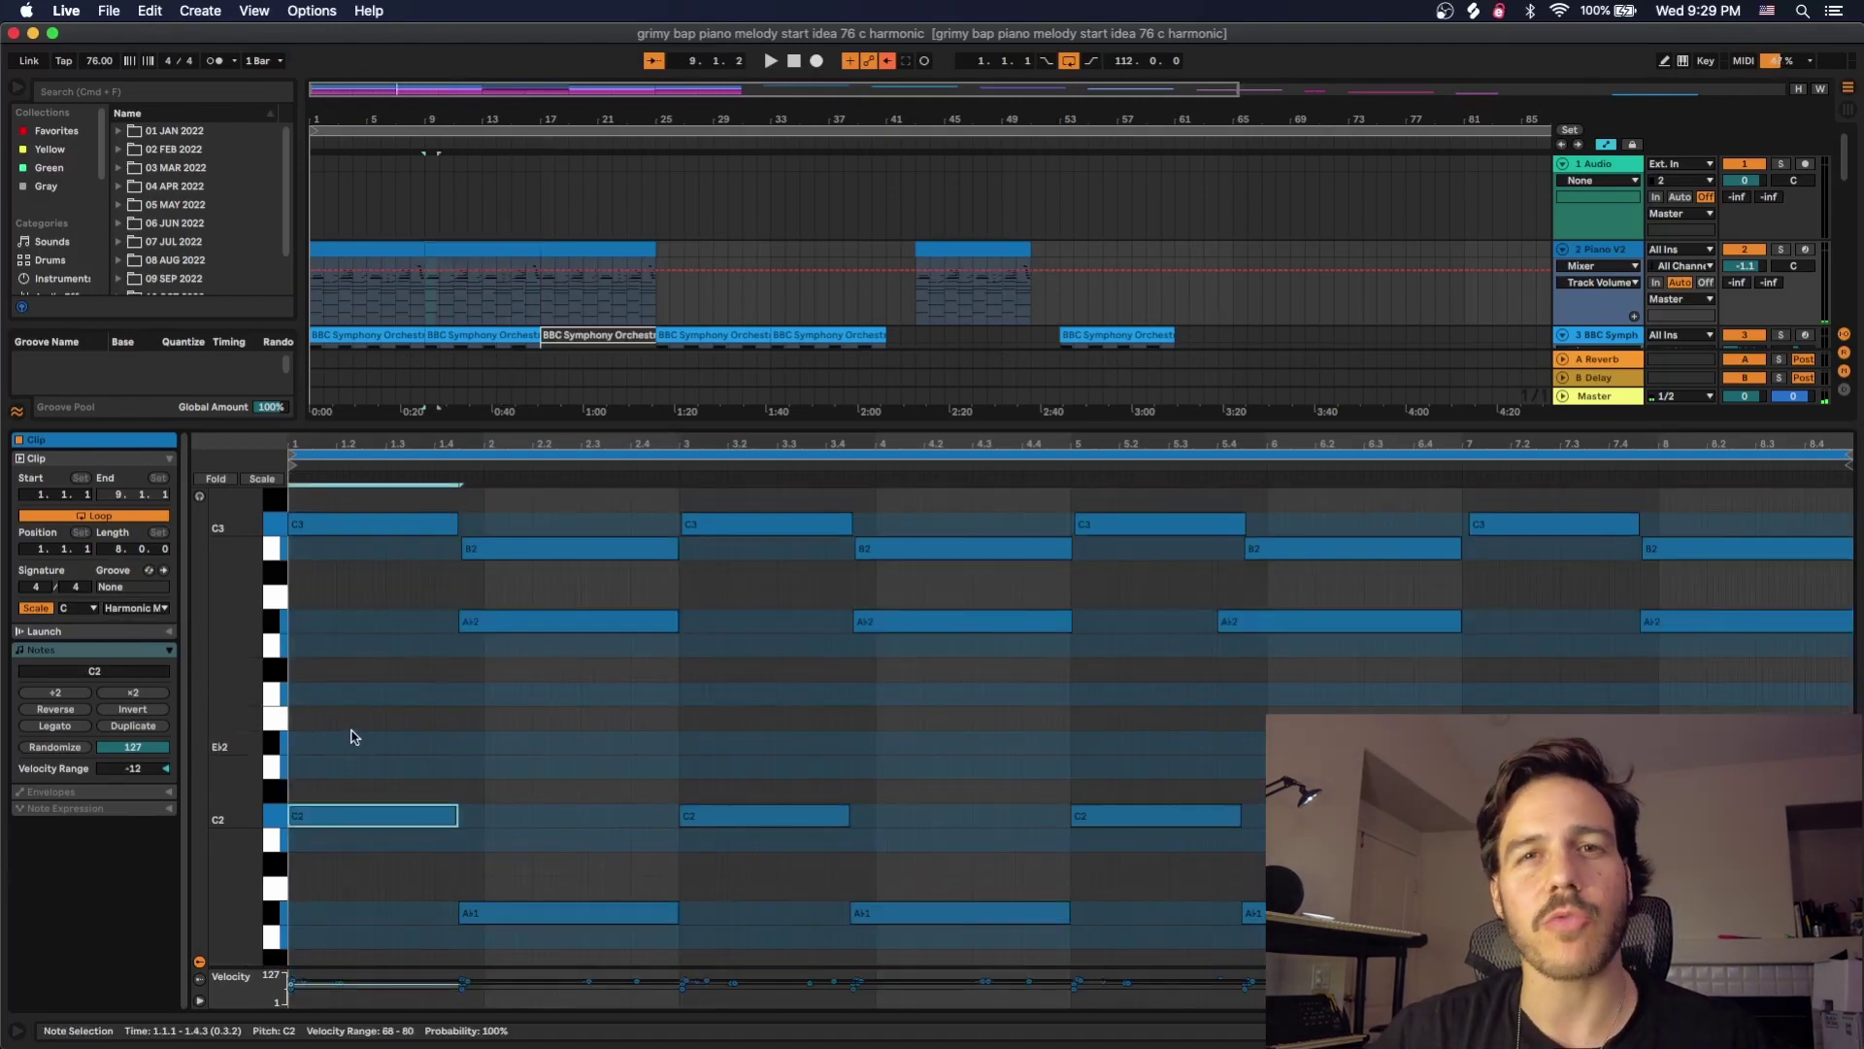
pyautogui.moveTo(359, 726); pyautogui.dragTo(273, 770)
pyautogui.moveTo(339, 615); pyautogui.dragTo(279, 656)
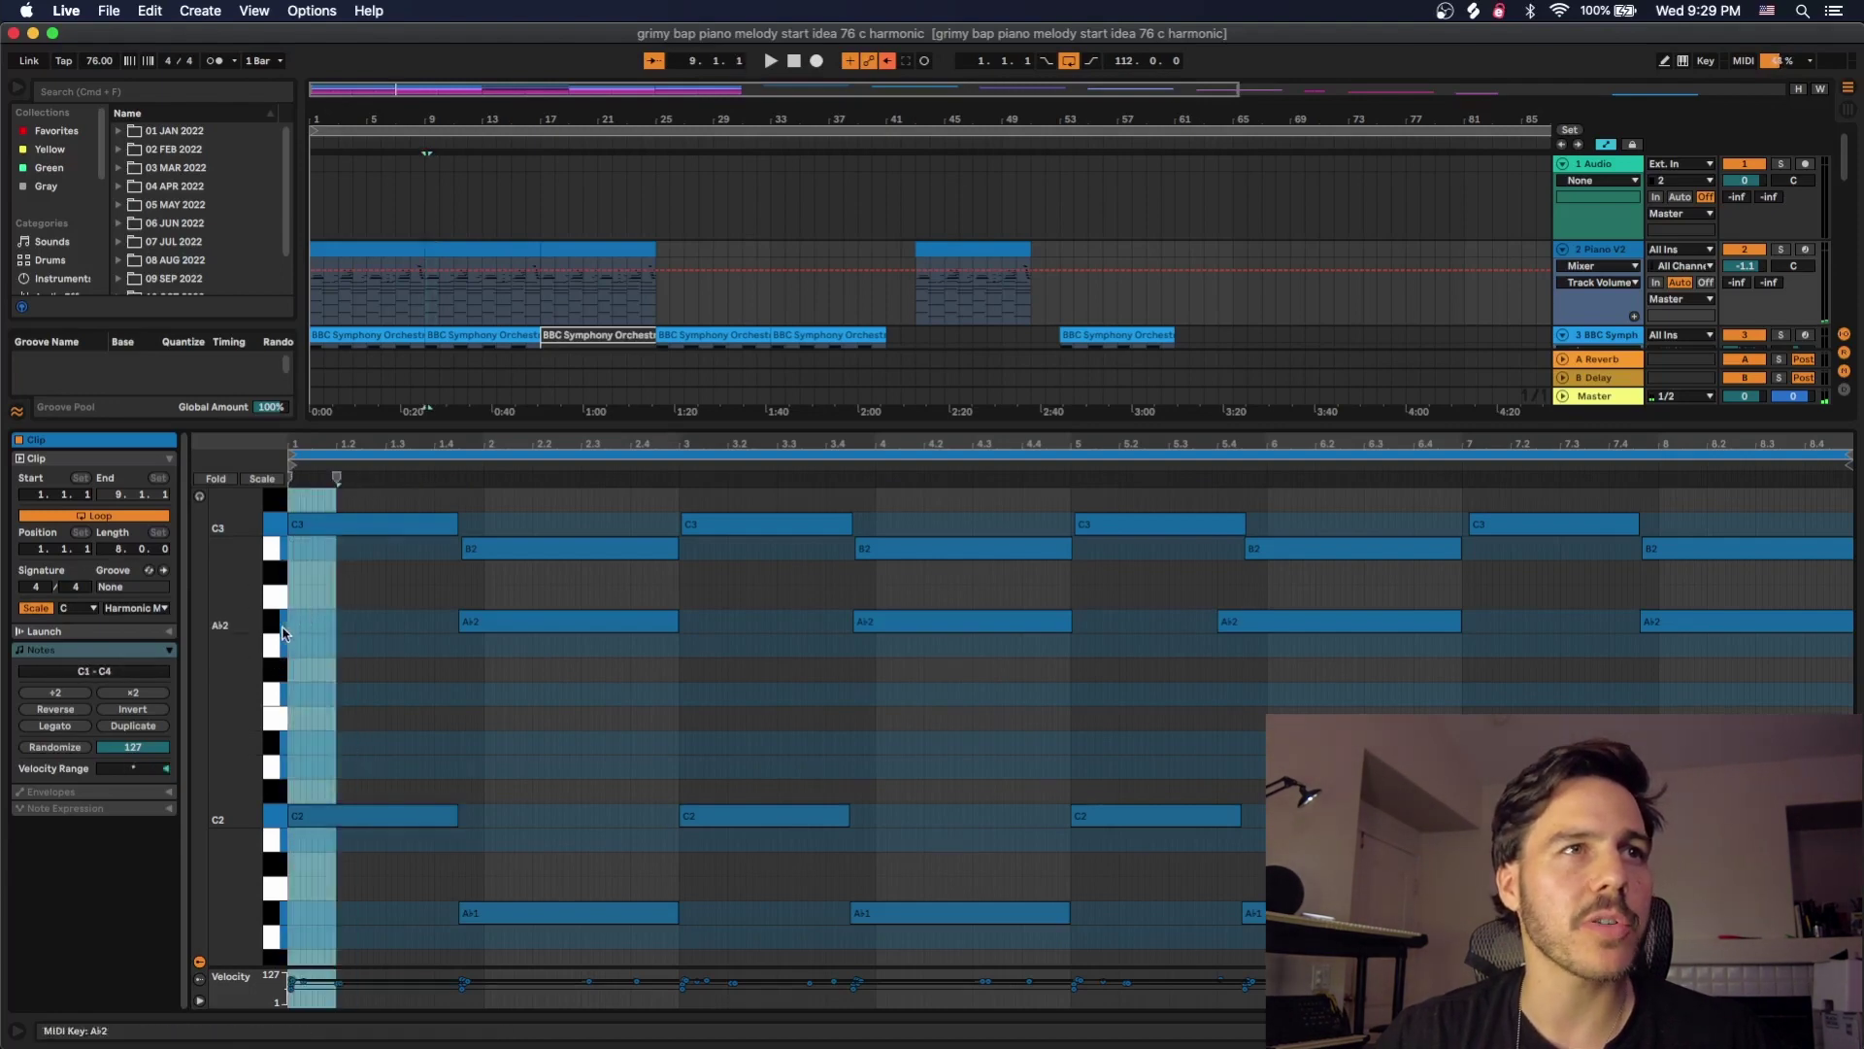
pyautogui.click(313, 819)
pyautogui.click(297, 756)
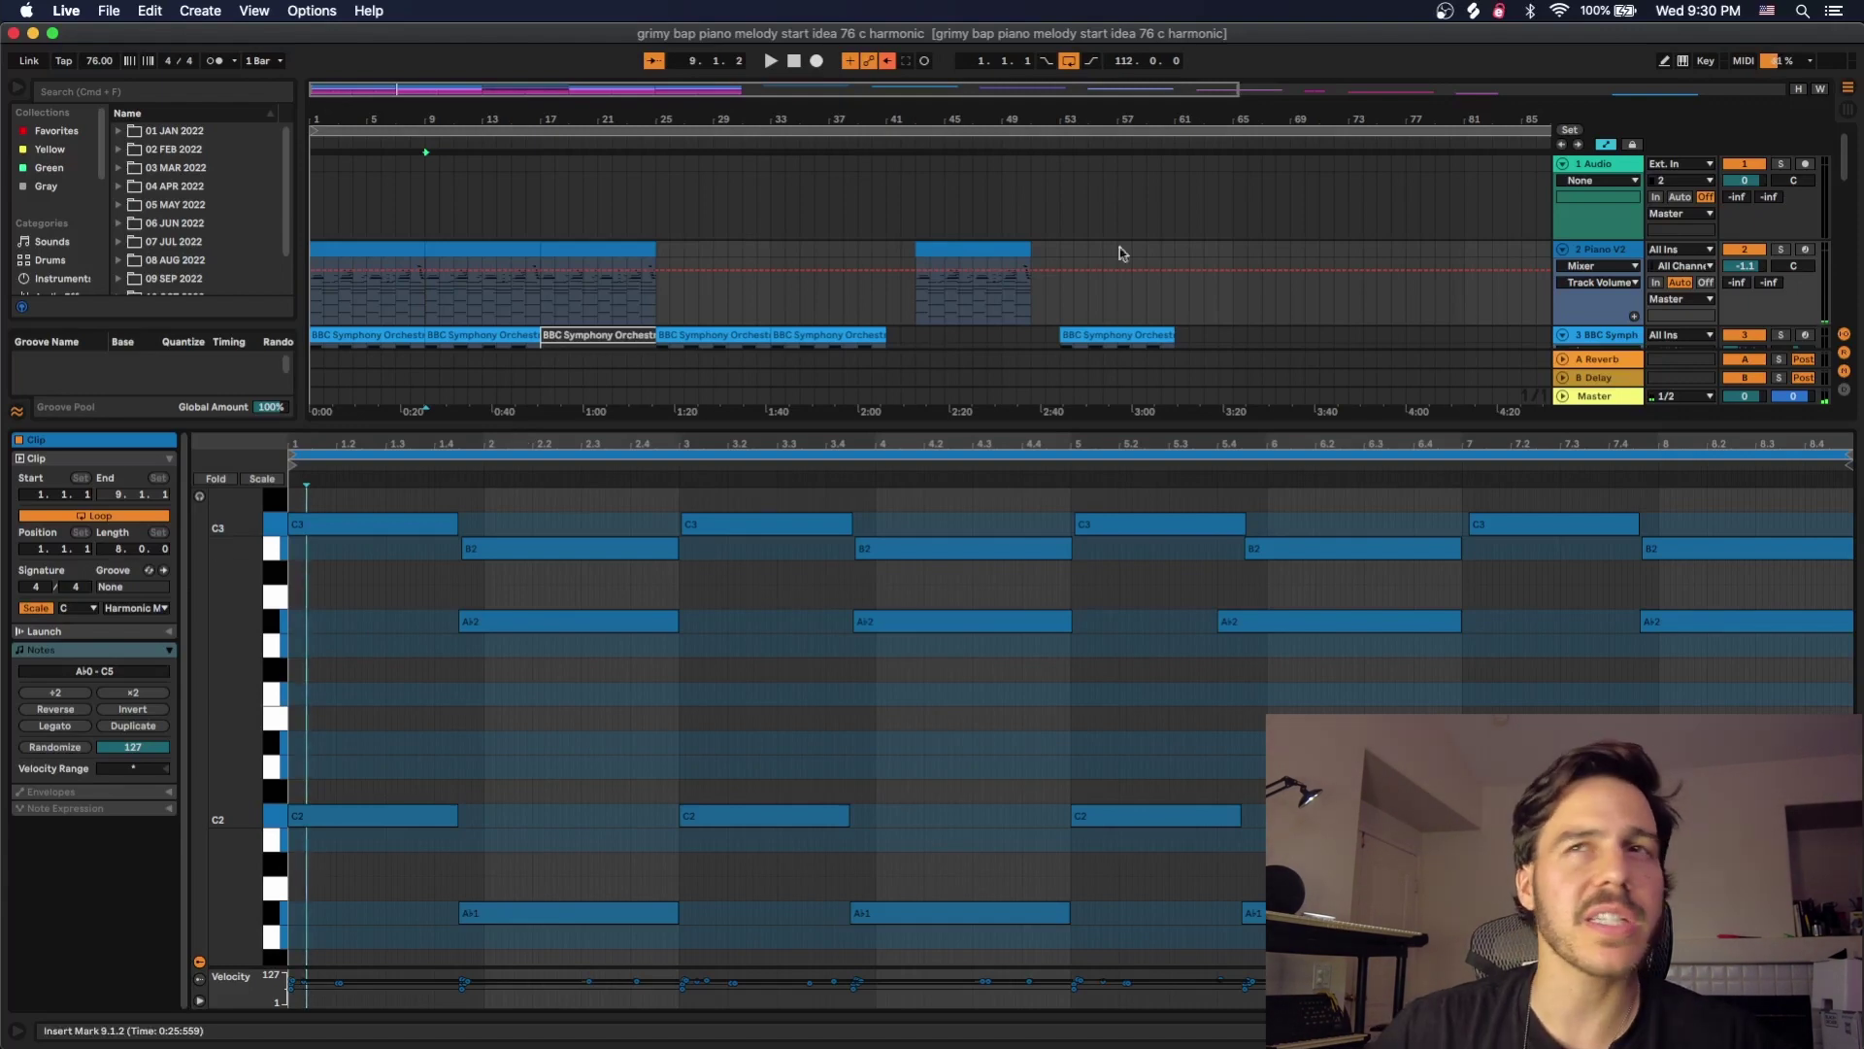
# Play the piano clip from bar 9 while viewing its full note range
pyautogui.press('space')
pyautogui.moveTo(246, 632); pyautogui.dragTo(151, 640)
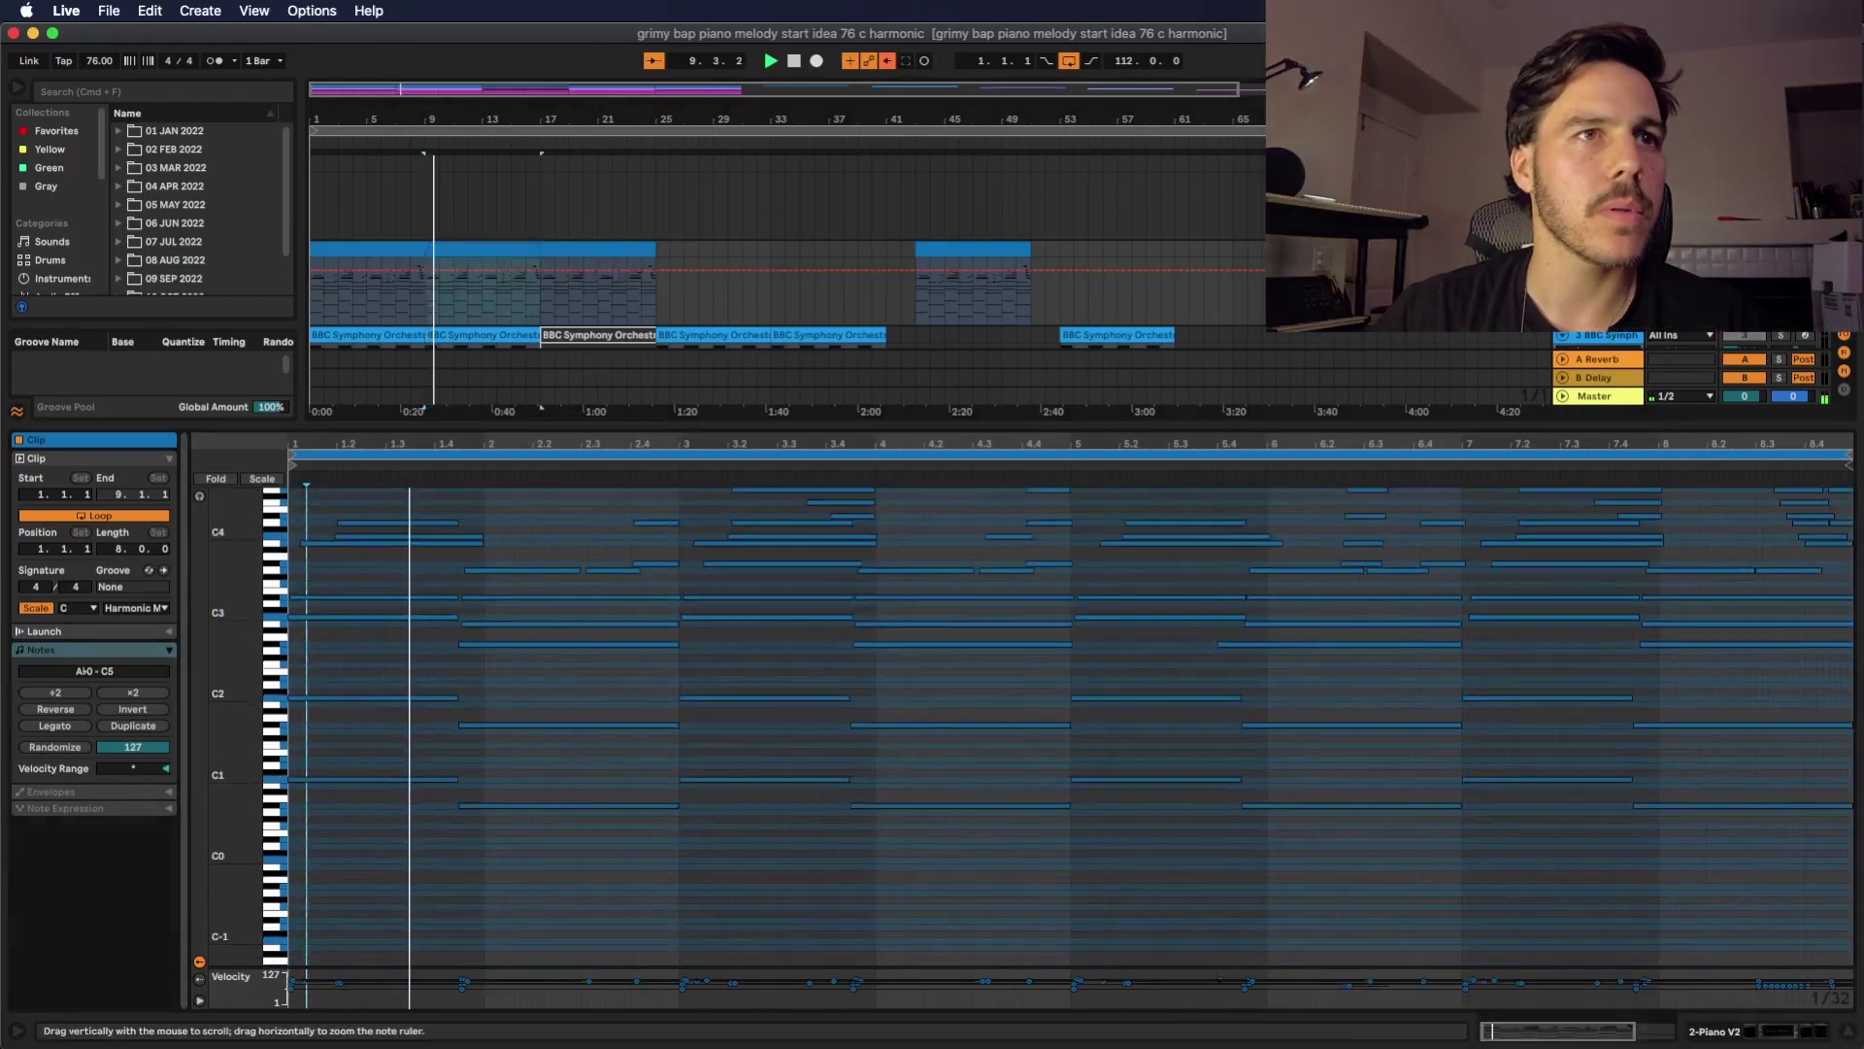
pyautogui.scroll(2, 485, 668)
pyautogui.moveTo(254, 597)
pyautogui.mouseDown()
pyautogui.moveTo(293, 597)
pyautogui.moveTo(262, 599)
pyautogui.mouseUp()
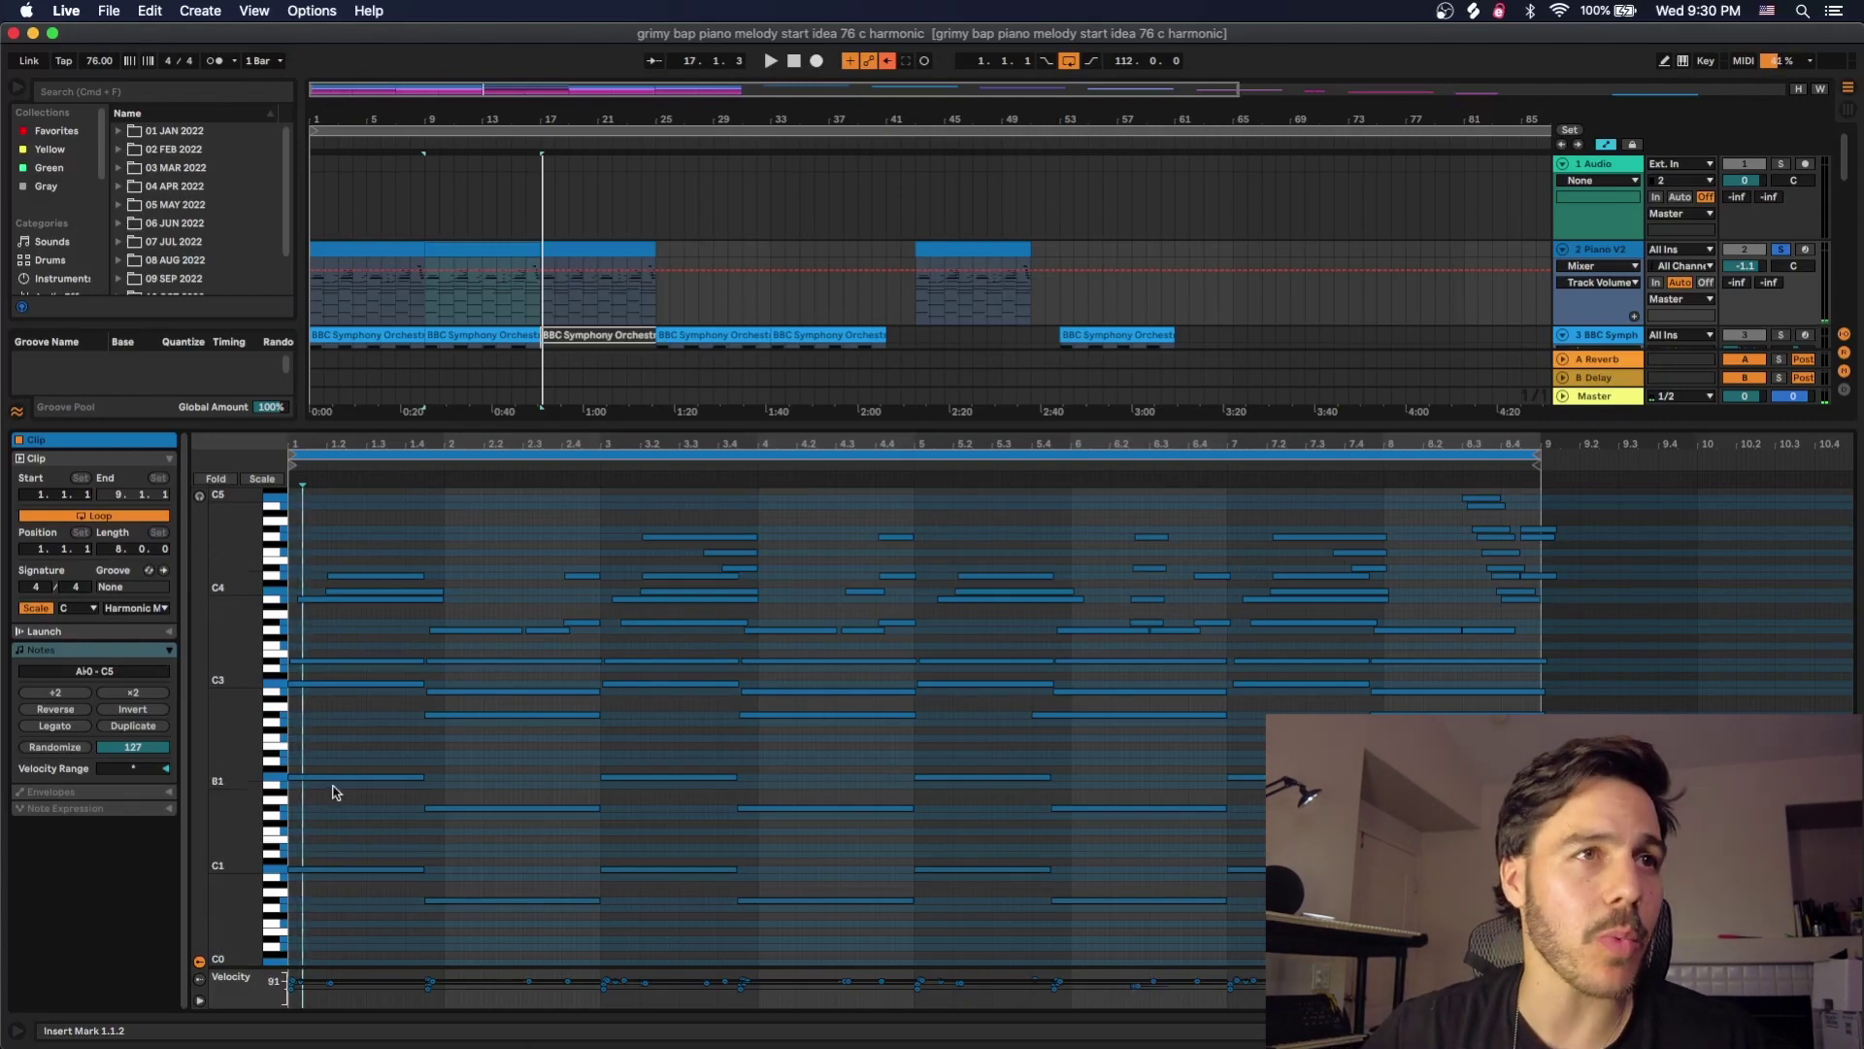
# Examine the lowest bass notes of the piano clip and select the first C1 note
pyautogui.moveTo(246, 829); pyautogui.dragTo(320, 829)
pyautogui.scroll(-3, 378, 827)
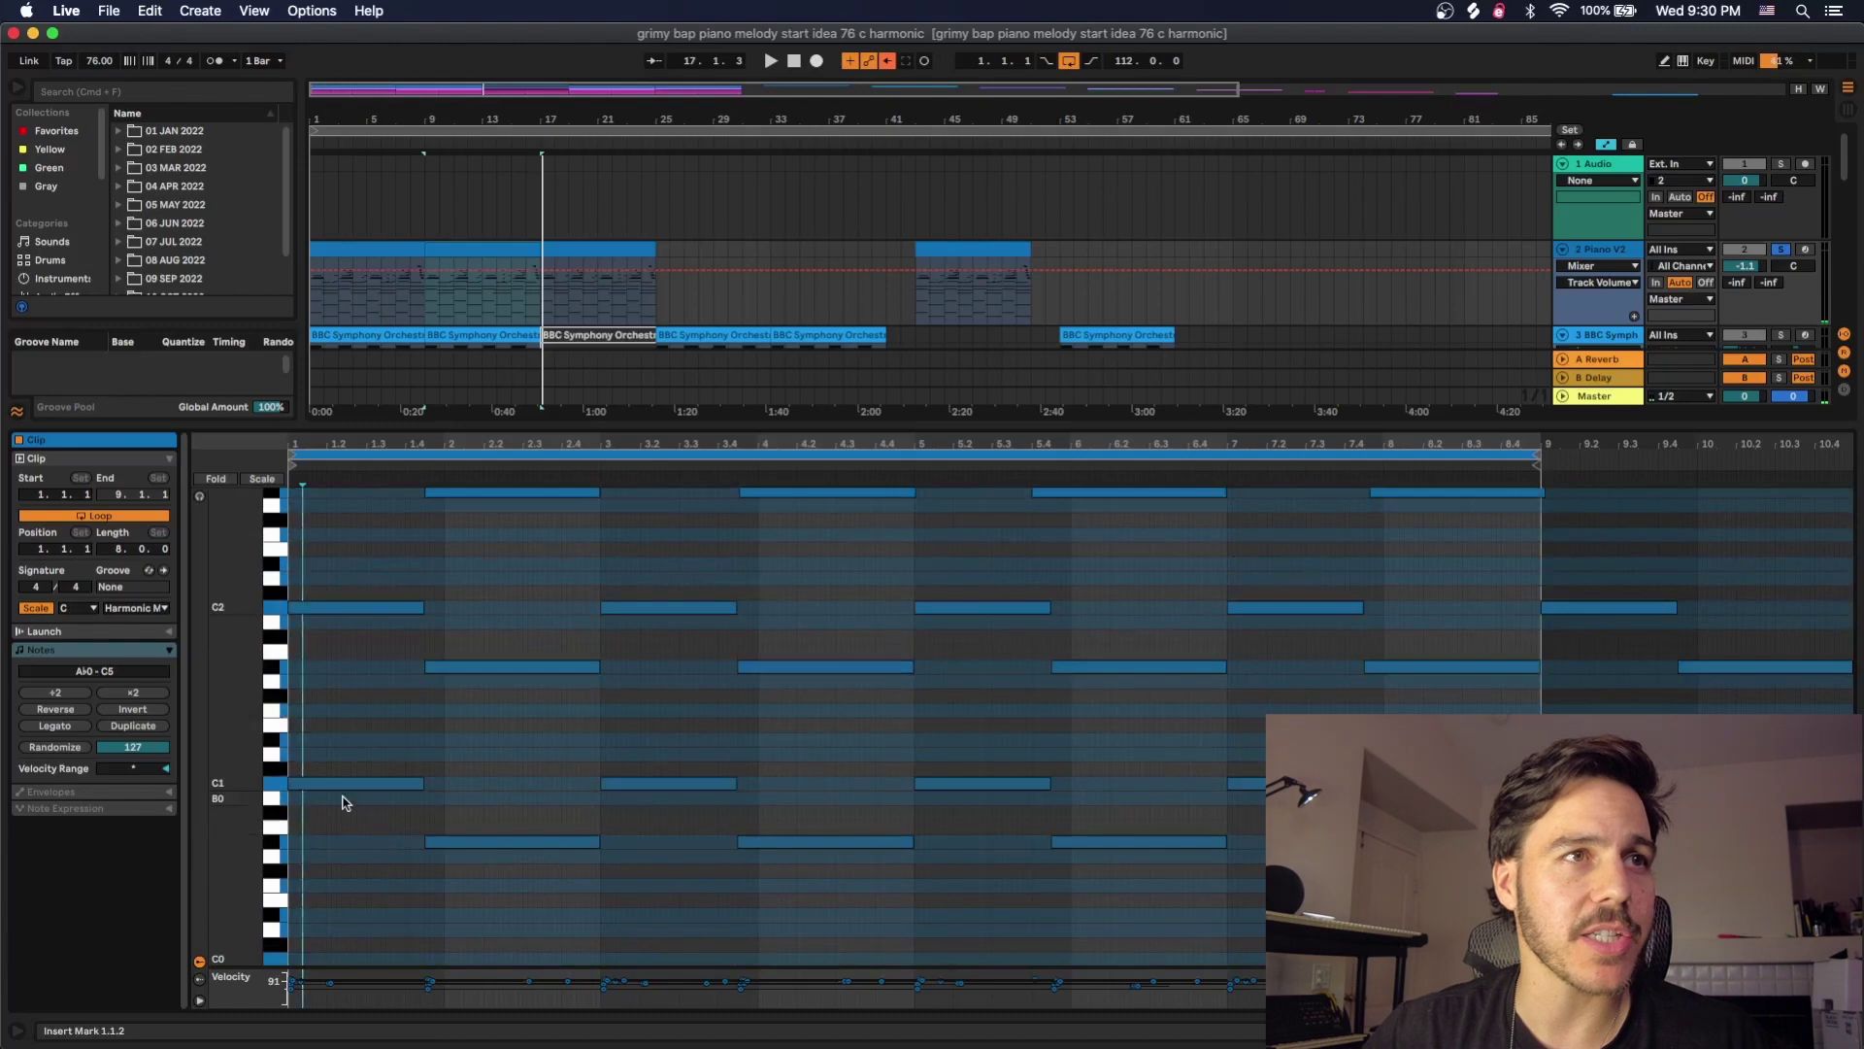
pyautogui.click(342, 785)
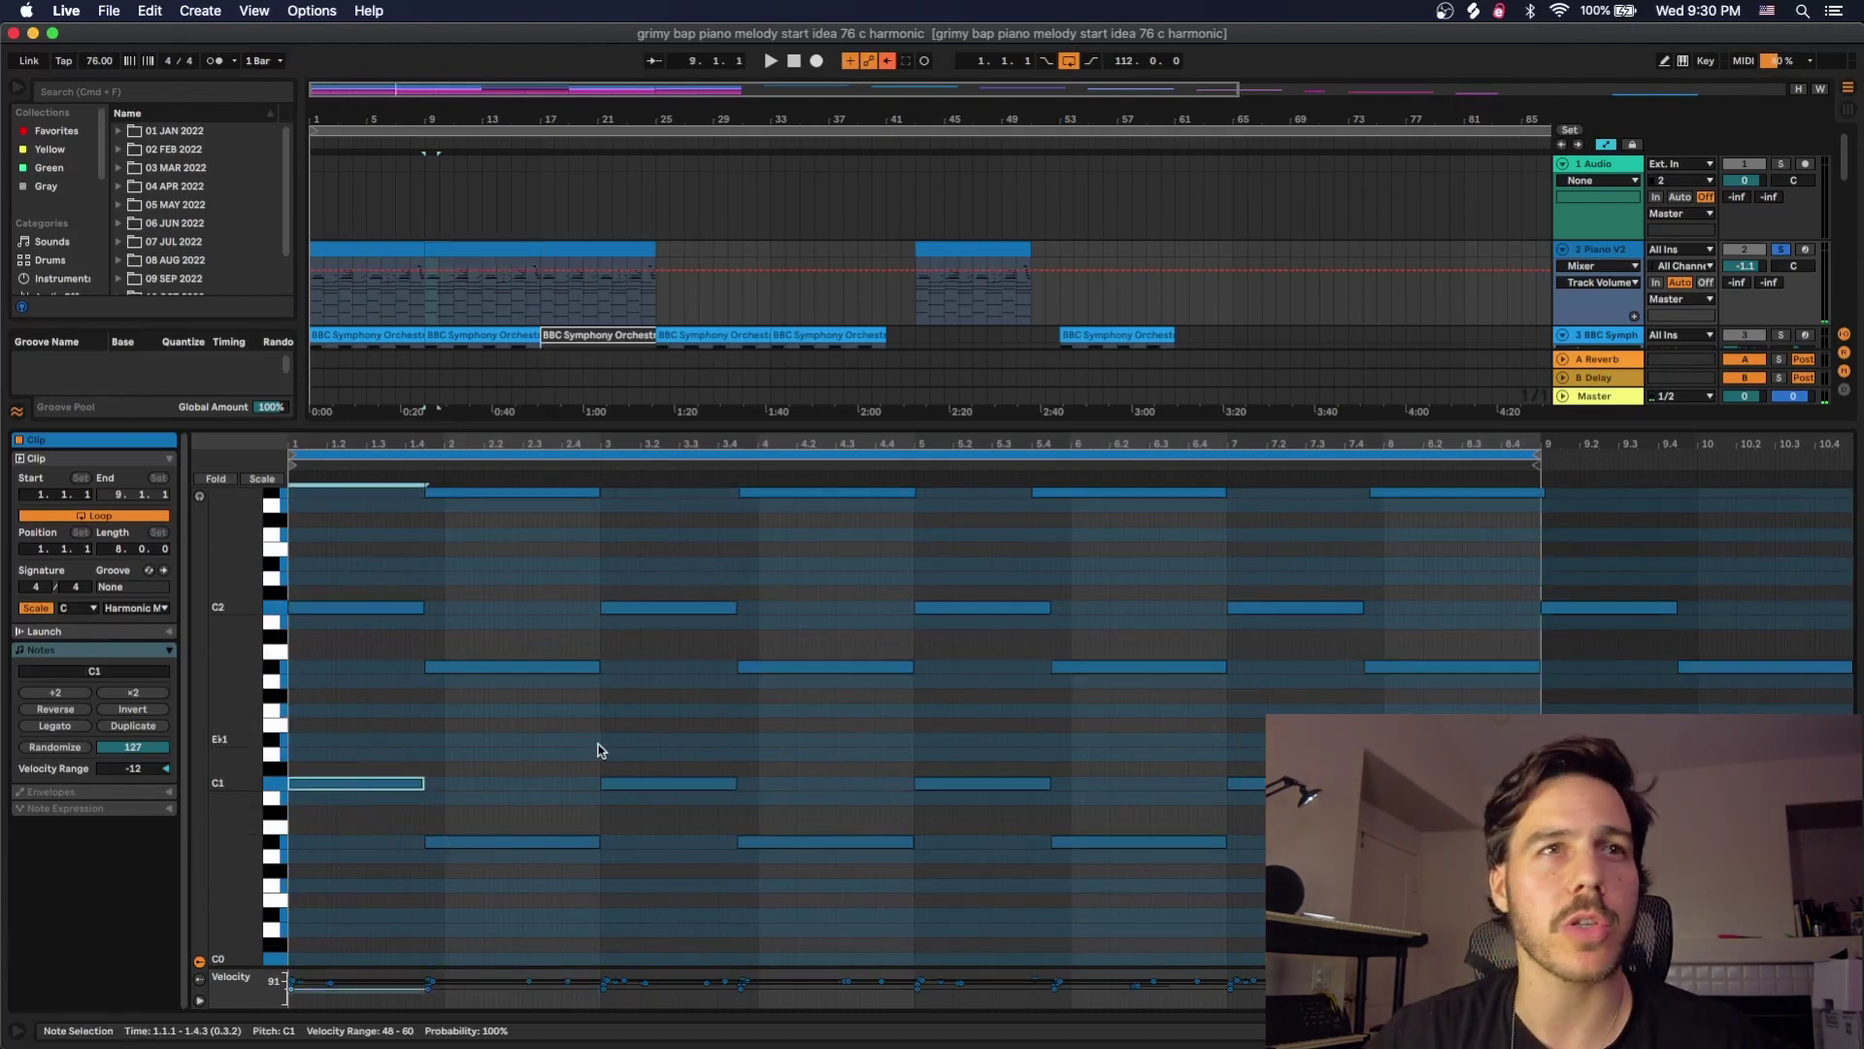
# Deactivate every note from A♭1 up to C5 in the piano clip and play the lowest bass notes alone
pyautogui.scroll(4, 958, 774)
pyautogui.moveTo(242, 765); pyautogui.dragTo(171, 765)
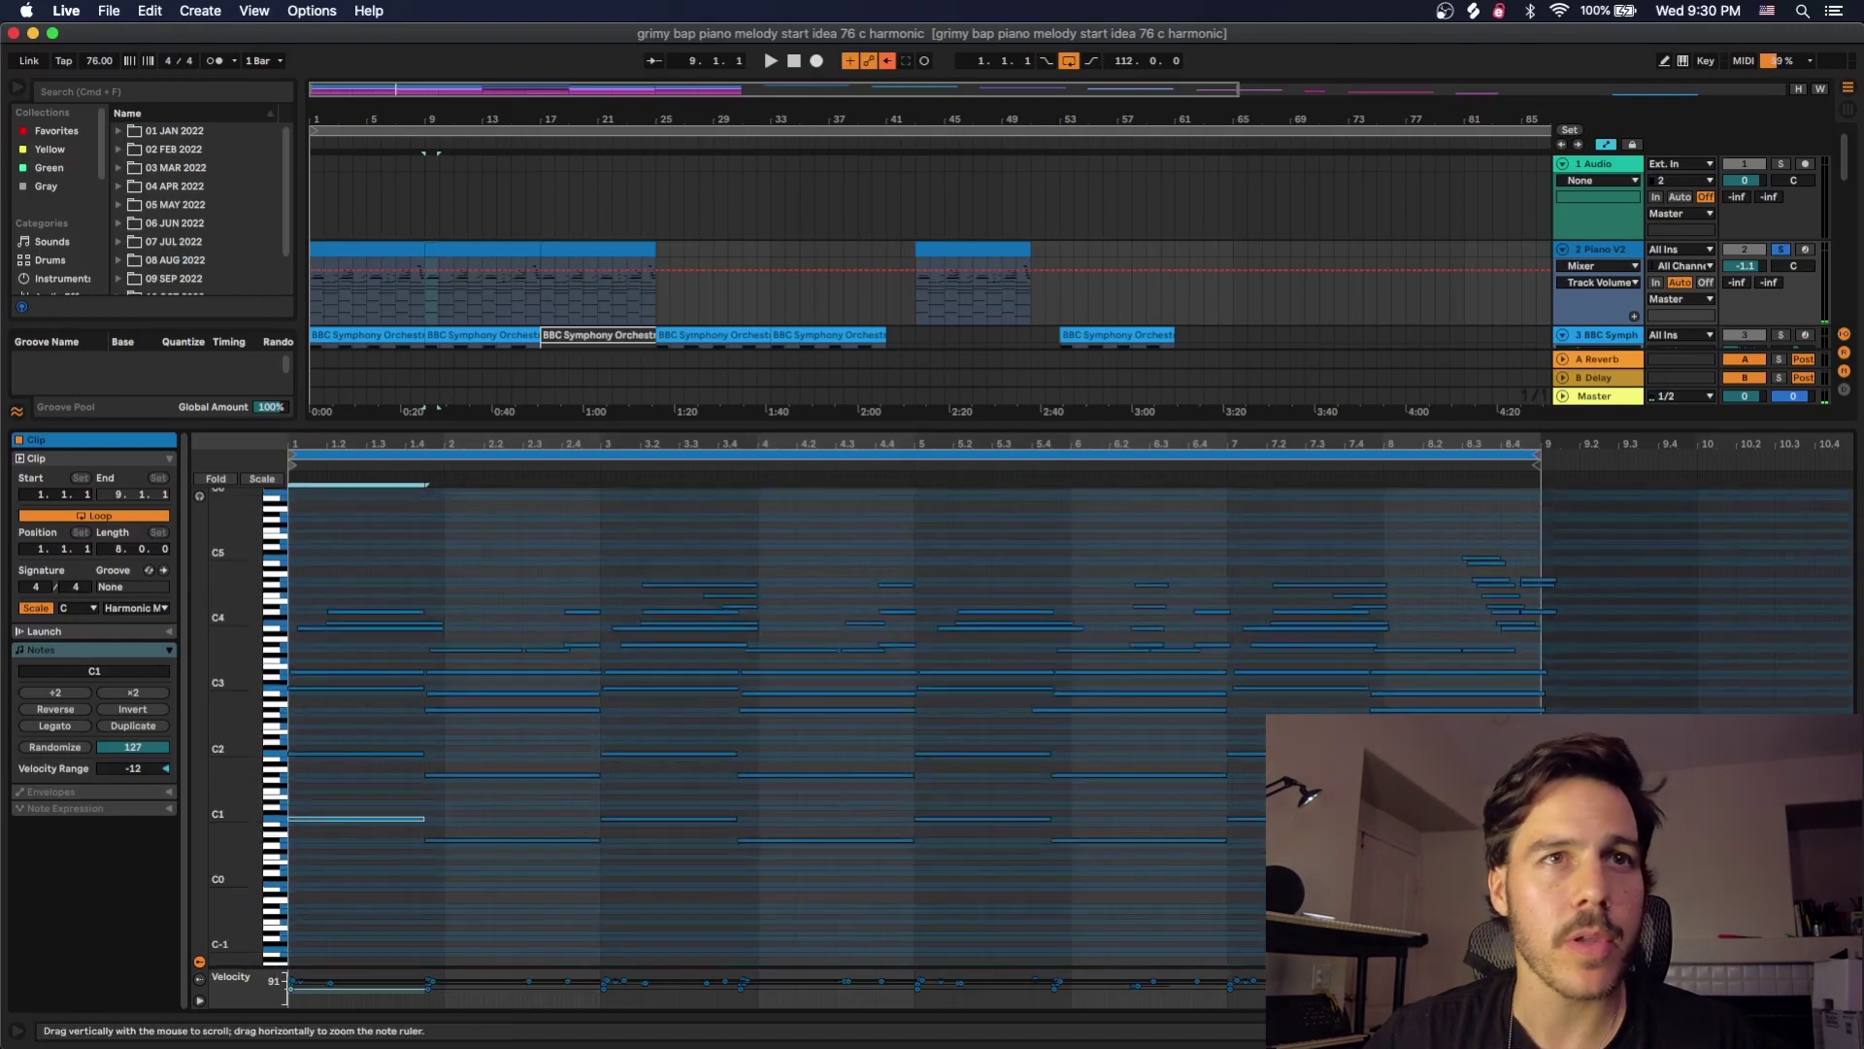
pyautogui.click(1487, 786)
pyautogui.moveTo(1486, 556); pyautogui.dragTo(427, 772)
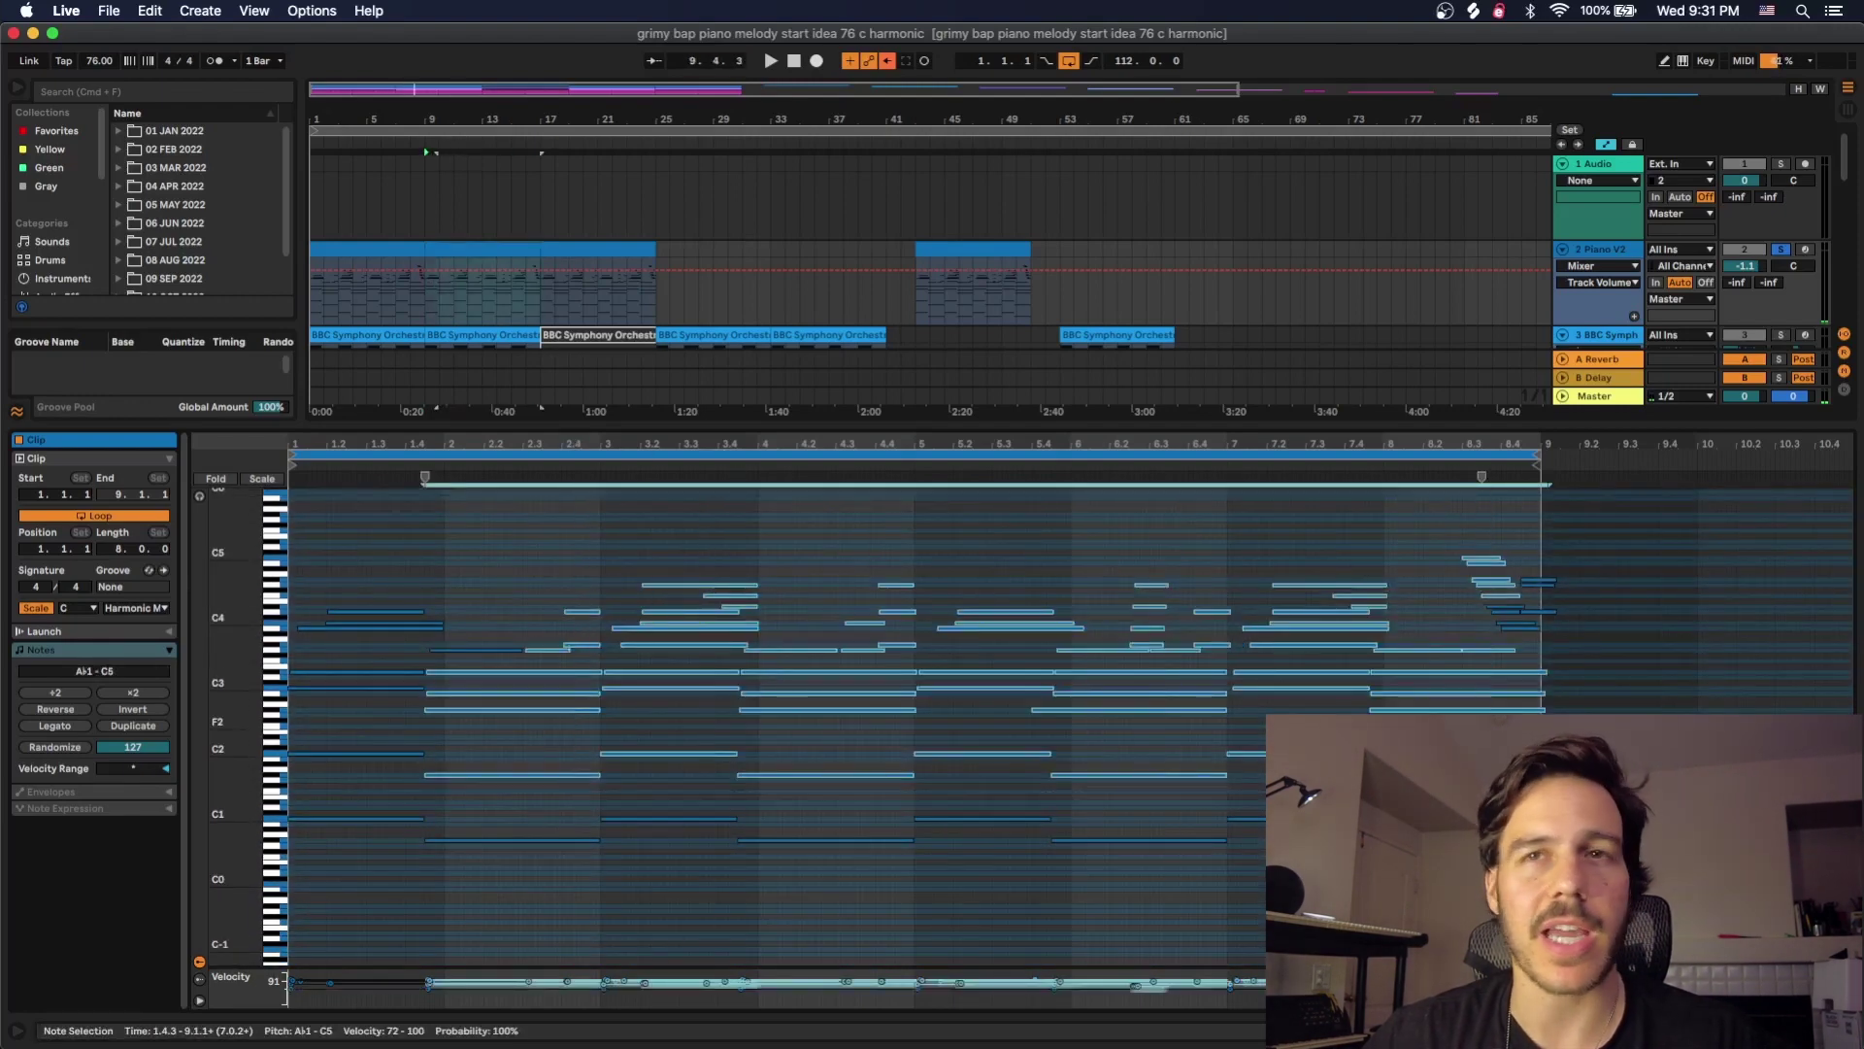
pyautogui.moveTo(1557, 791); pyautogui.dragTo(11, 320)
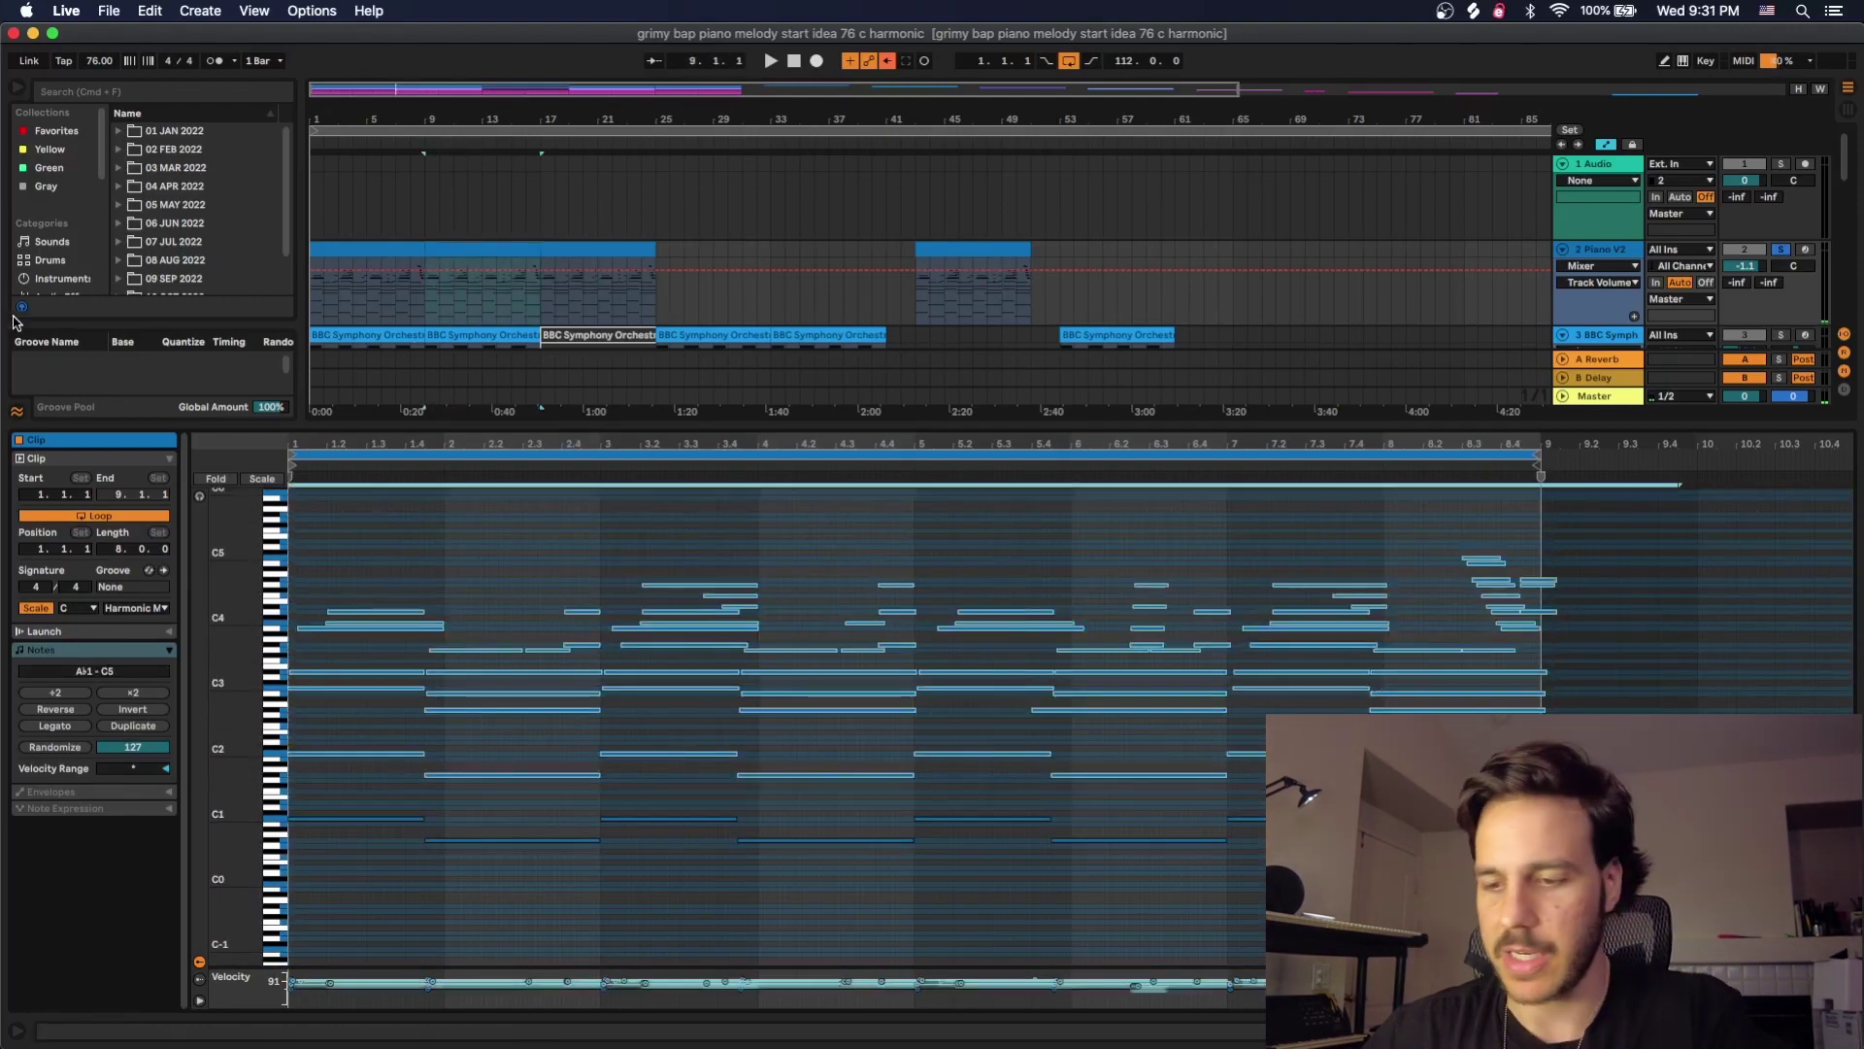
pyautogui.press('0')
pyautogui.moveTo(306, 441)
pyautogui.mouseDown()
pyautogui.moveTo(306, 515)
pyautogui.moveTo(288, 441)
pyautogui.mouseUp()
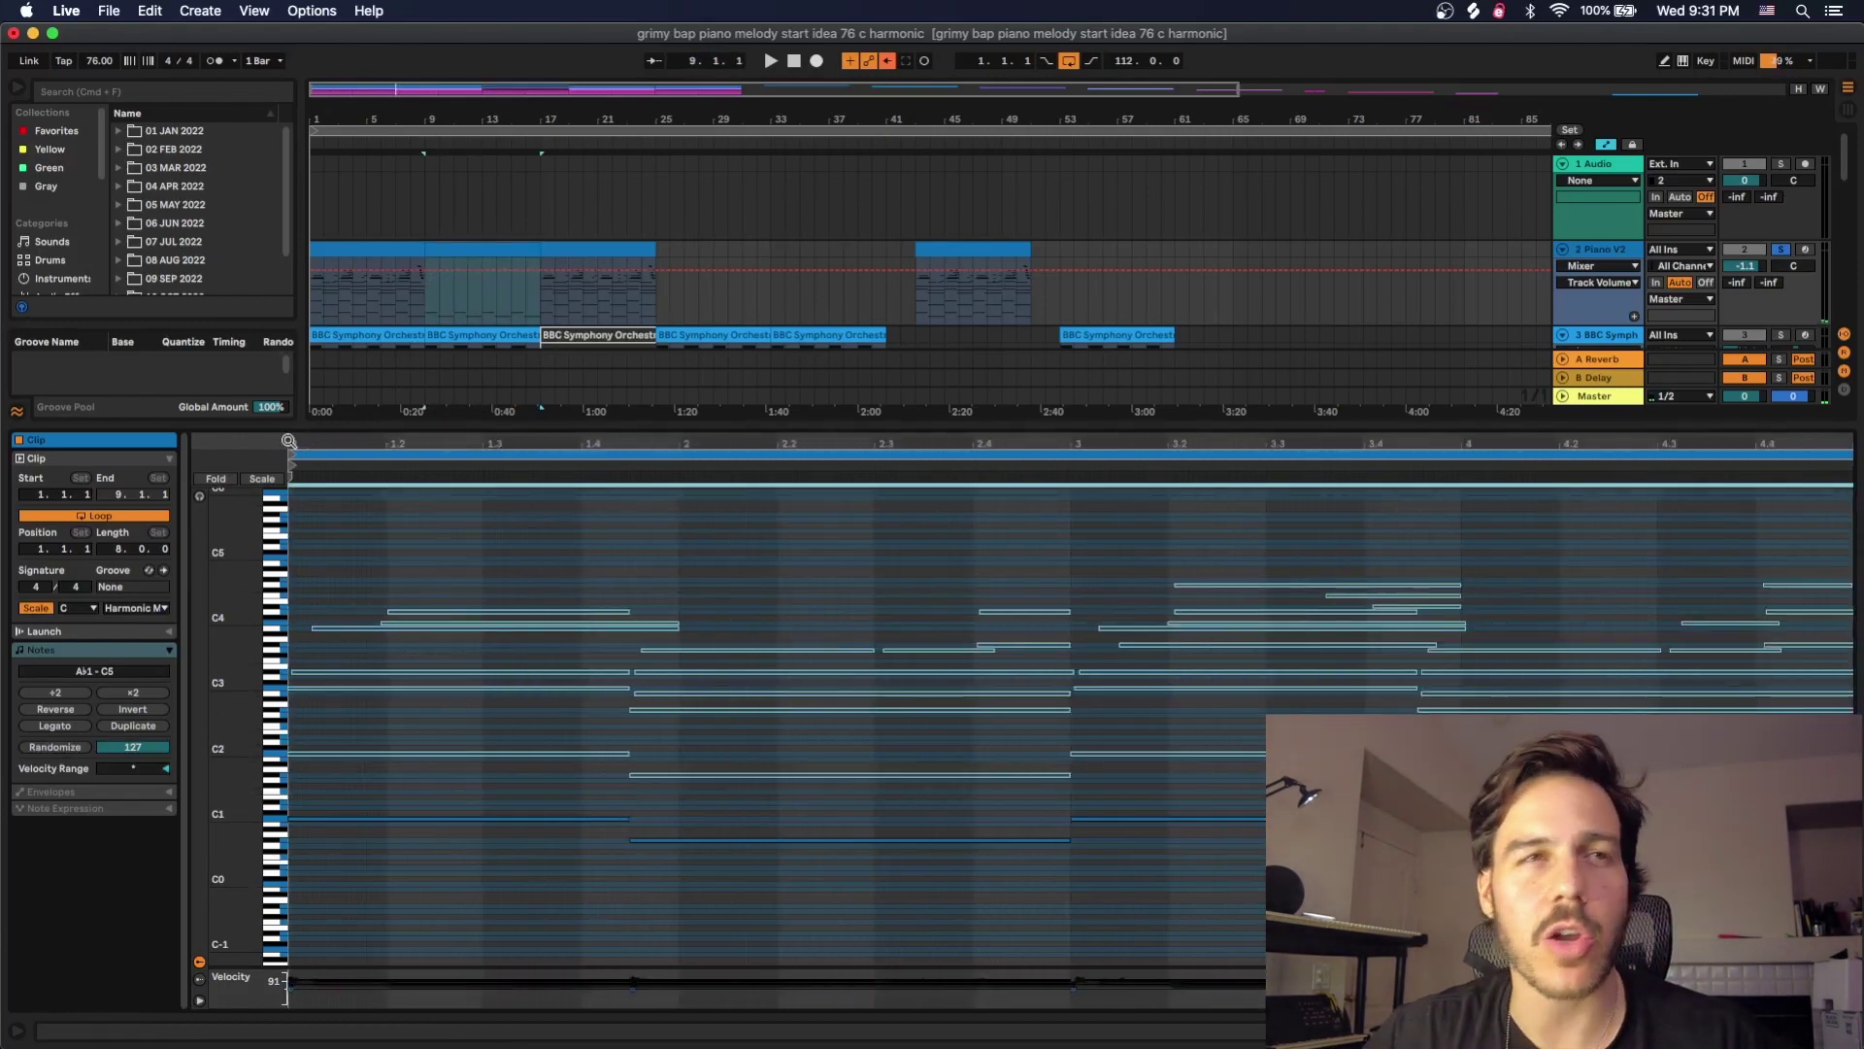
pyautogui.press('space')
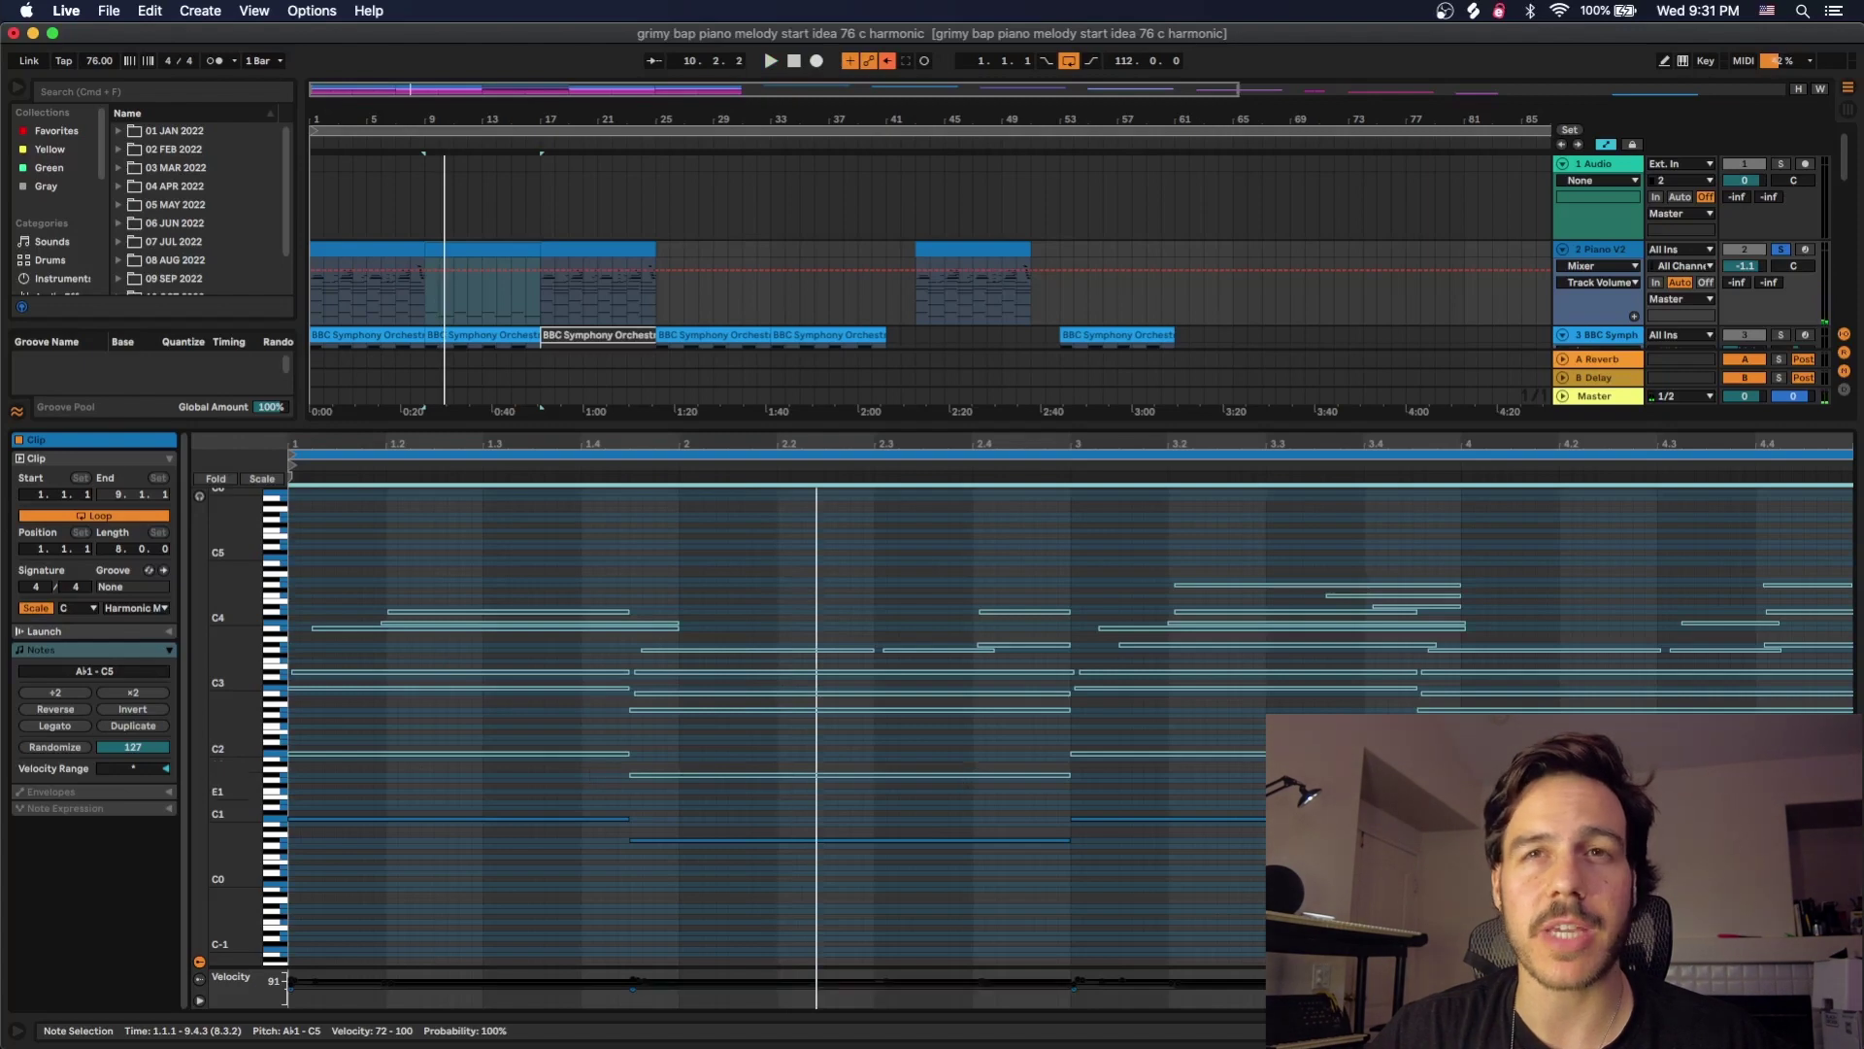
# Reactivate the A♭1 and C2 bass notes an octave above the lowest ones and play both bass layers together
pyautogui.moveTo(1547, 781); pyautogui.dragTo(309, 746)
pyautogui.press('space')
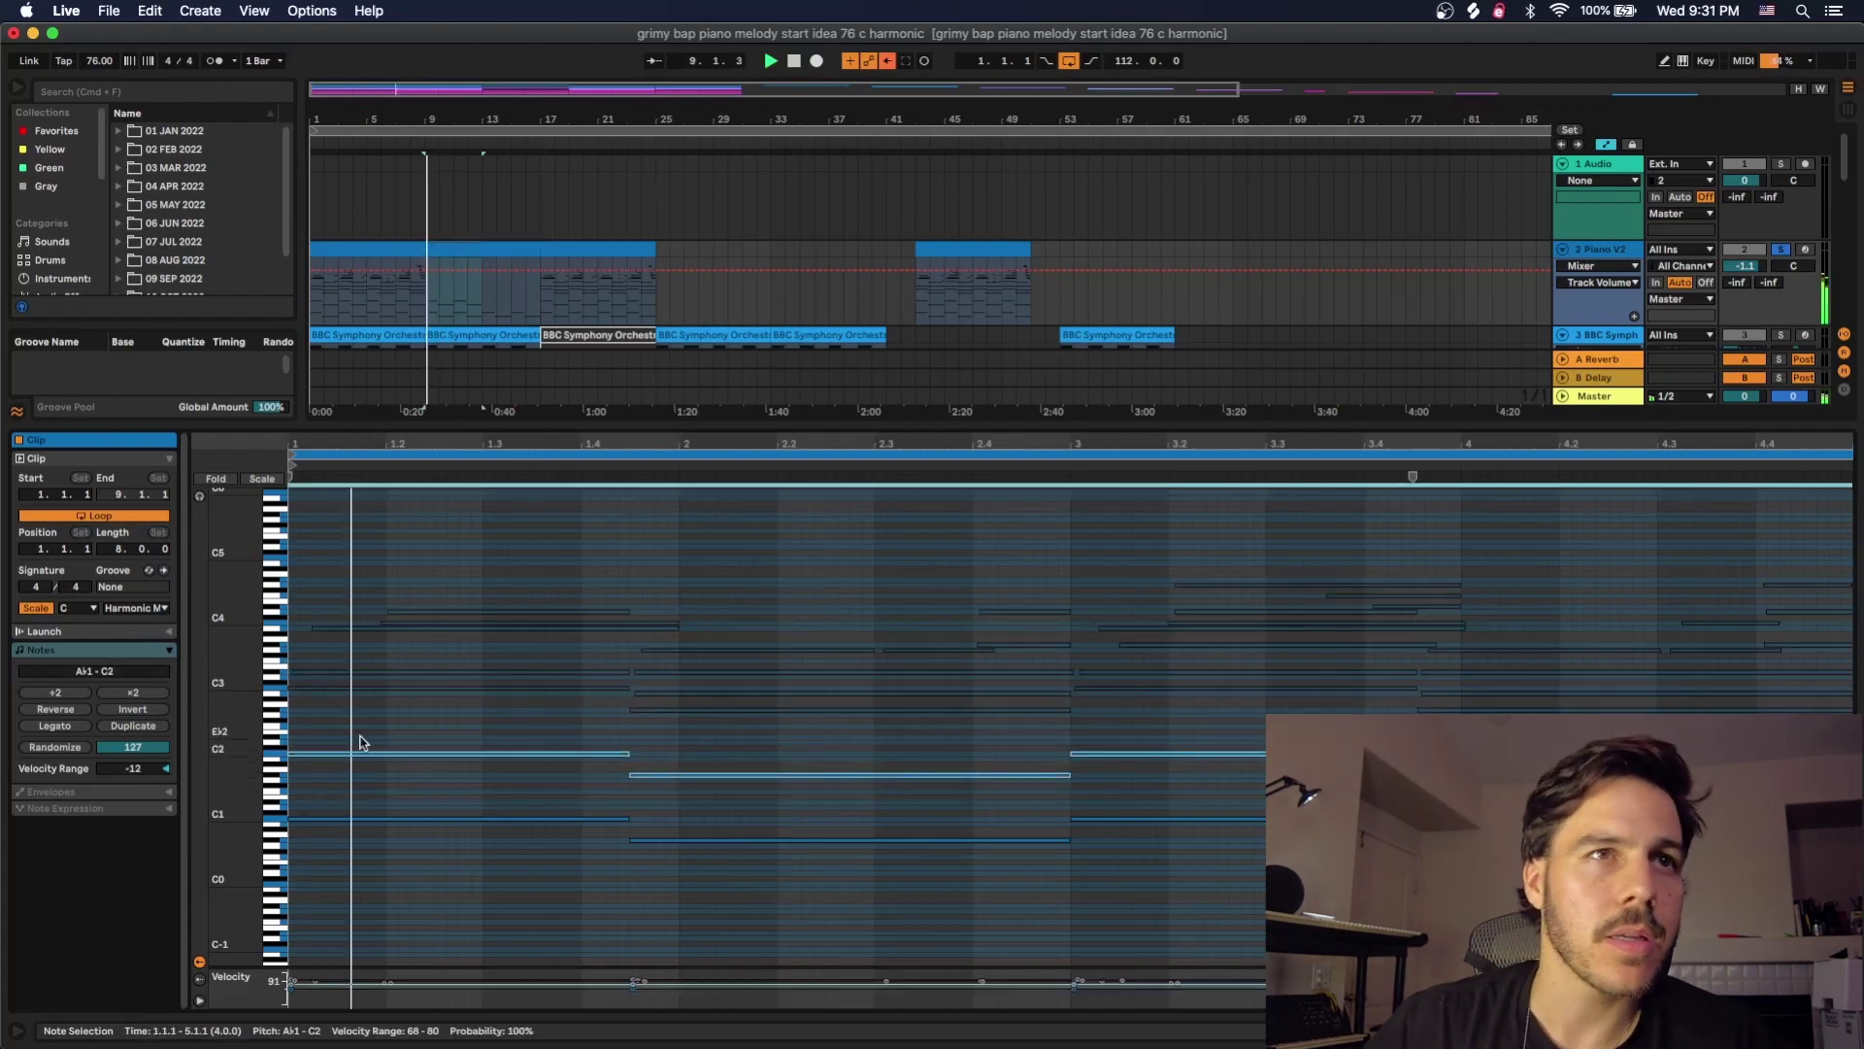
pyautogui.moveTo(255, 784); pyautogui.dragTo(265, 773)
pyautogui.scroll(2, 539, 650)
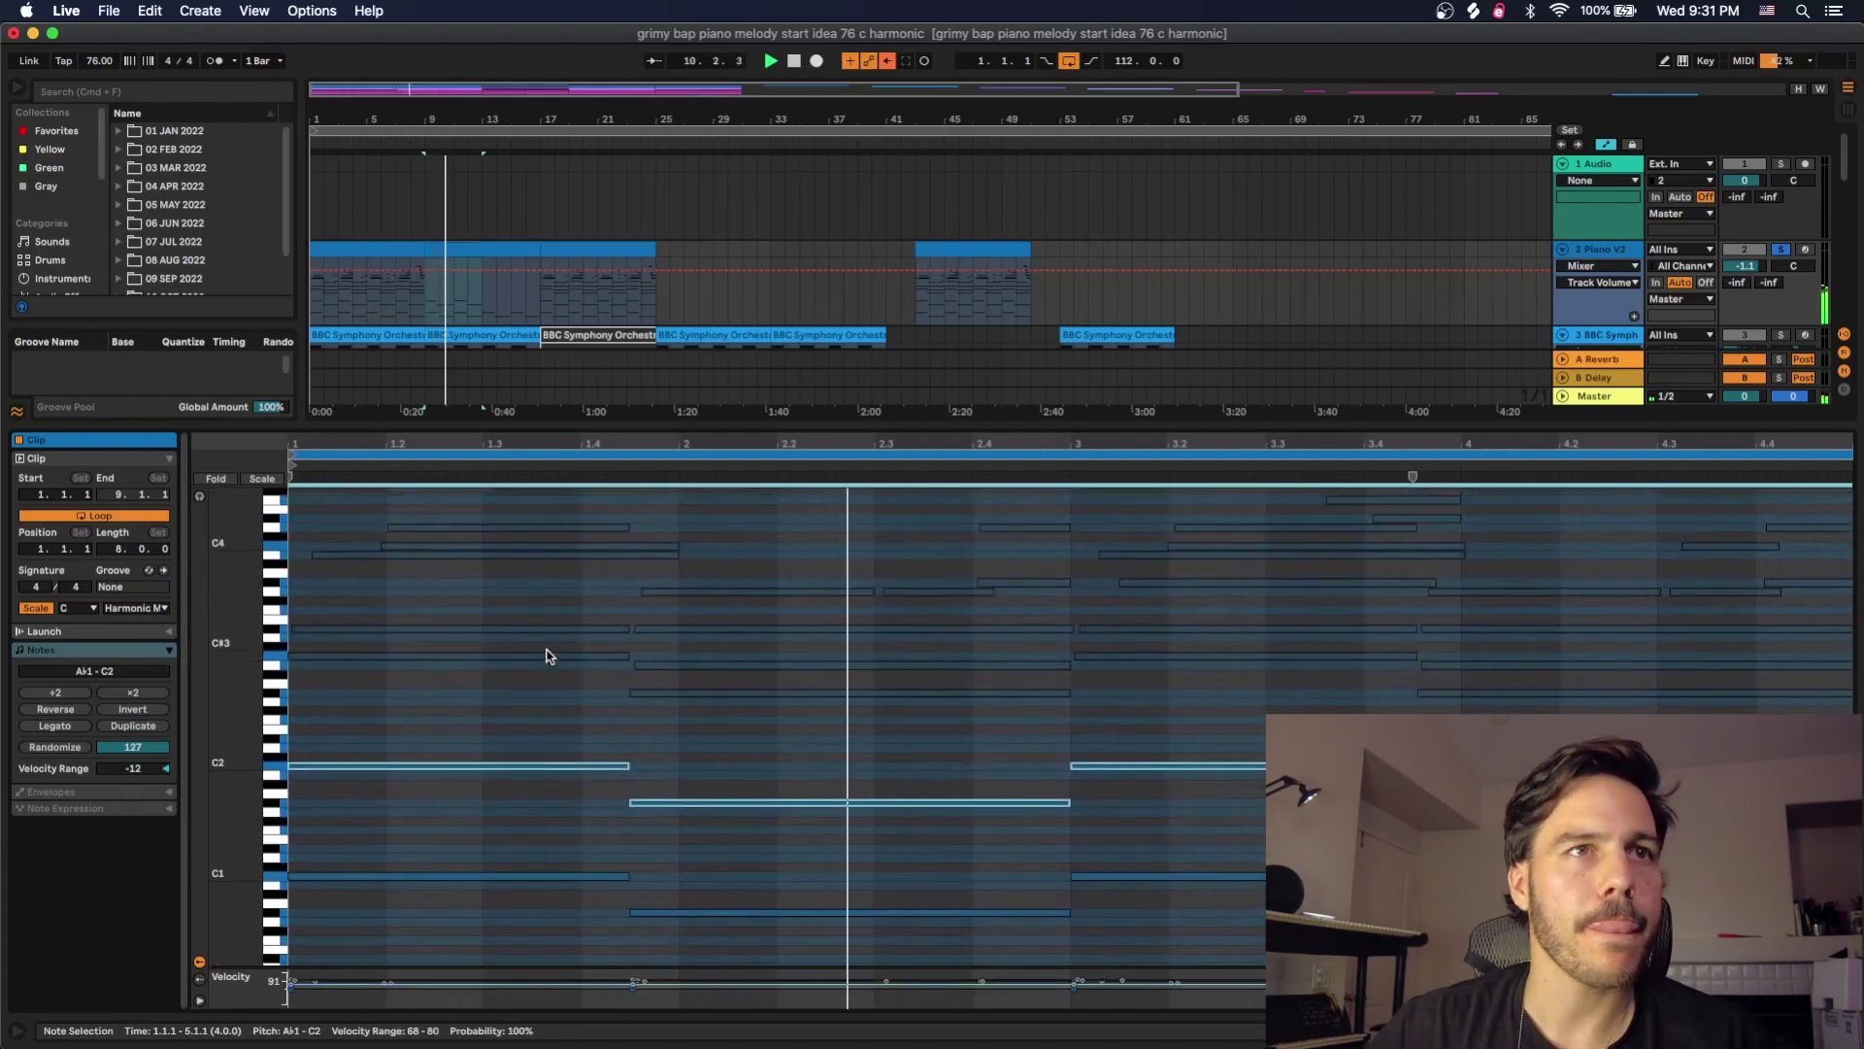
pyautogui.press('space')
# Reactivate the first chord's C3 note and play it together with the bass notes
pyautogui.click(501, 661)
pyautogui.scroll(1, 515, 689)
pyautogui.moveTo(507, 645); pyautogui.dragTo(475, 687)
pyautogui.press('space')
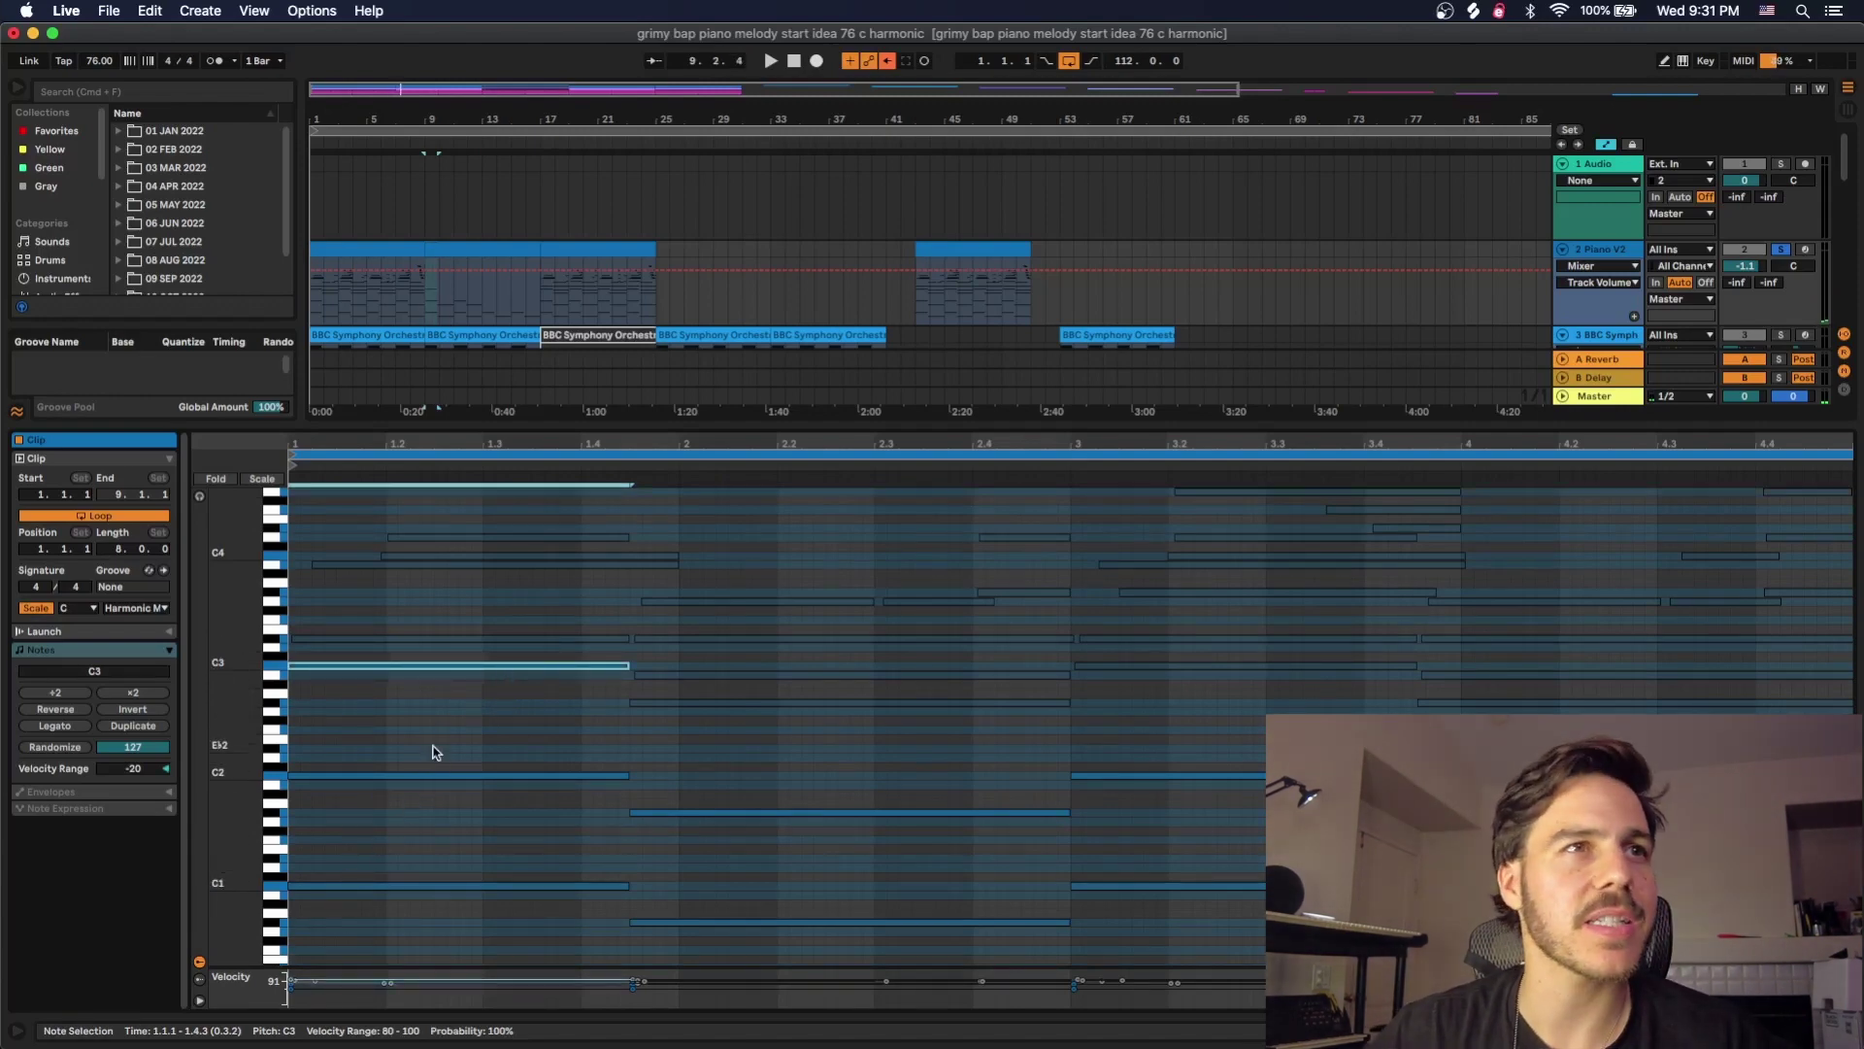
pyautogui.press('space')
pyautogui.scroll(1, 420, 749)
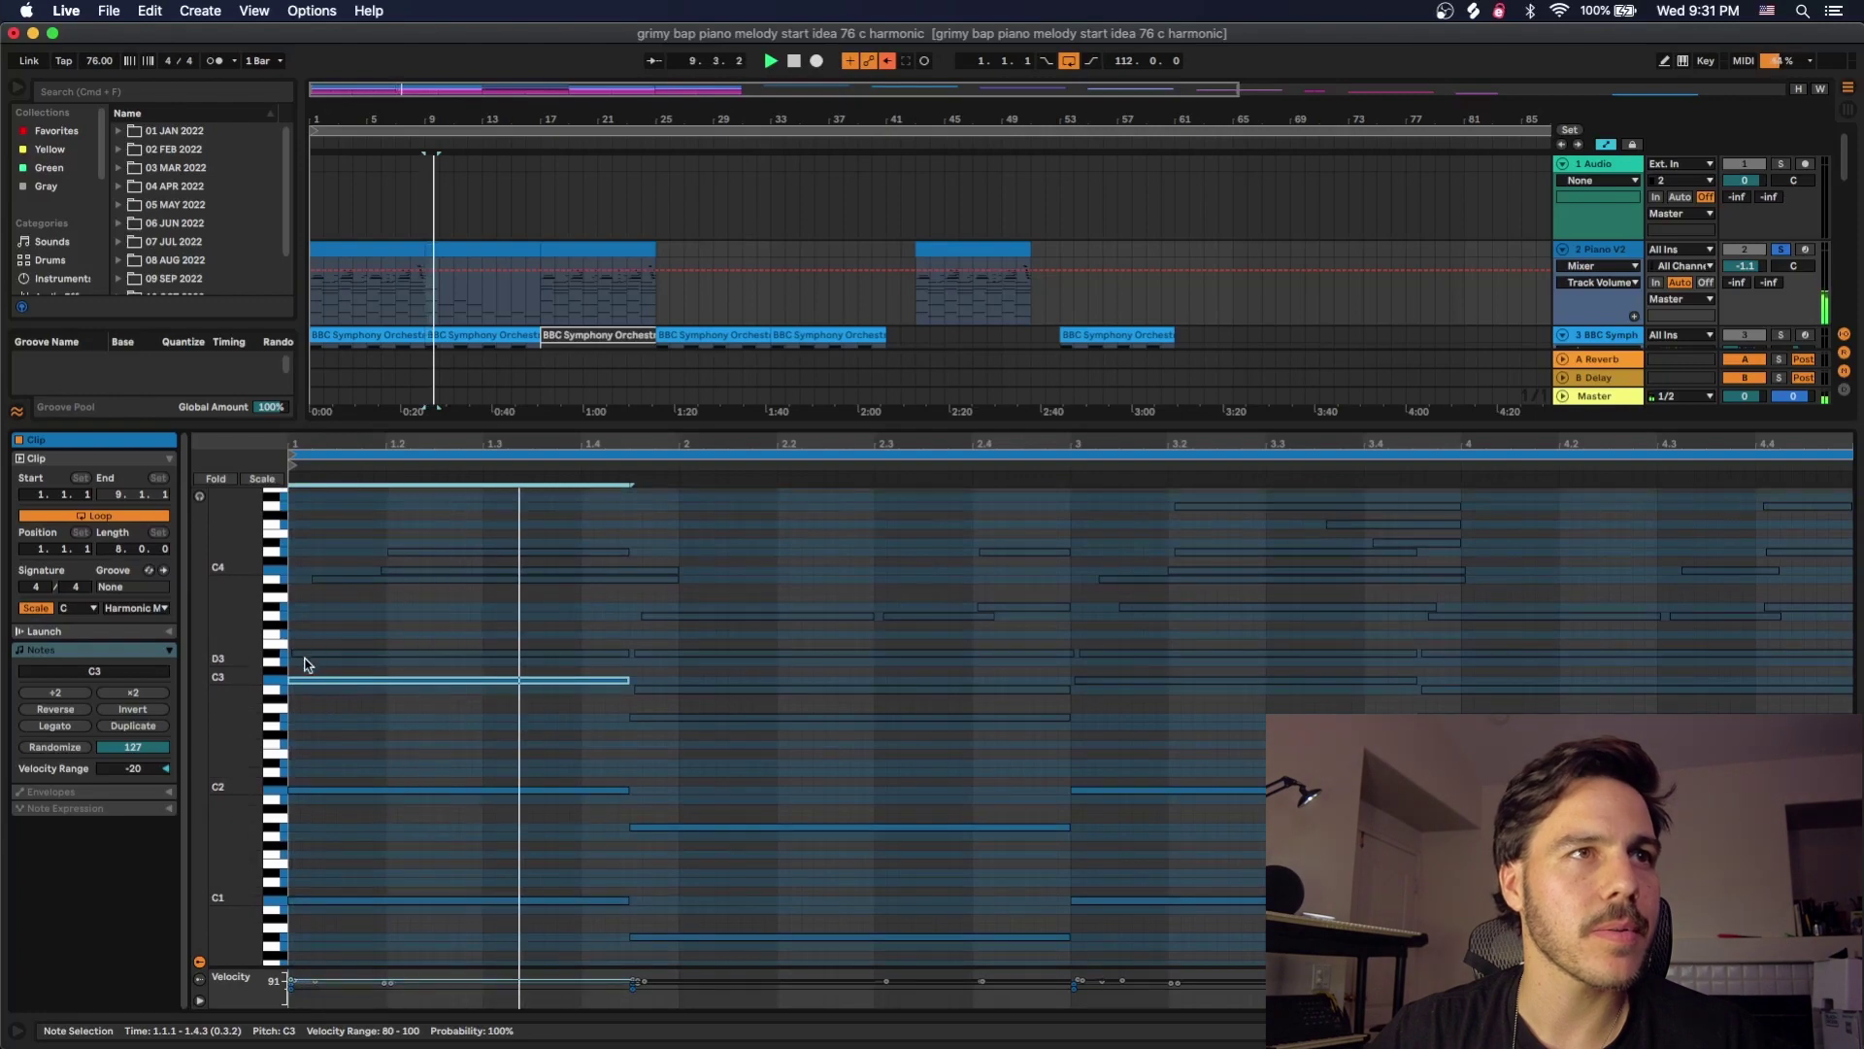
# Reactivate the first chord's E♭3, B3, C4 and D4 notes and play the full chord
pyautogui.press('Up')
pyautogui.press('Up')
pyautogui.press('Up')
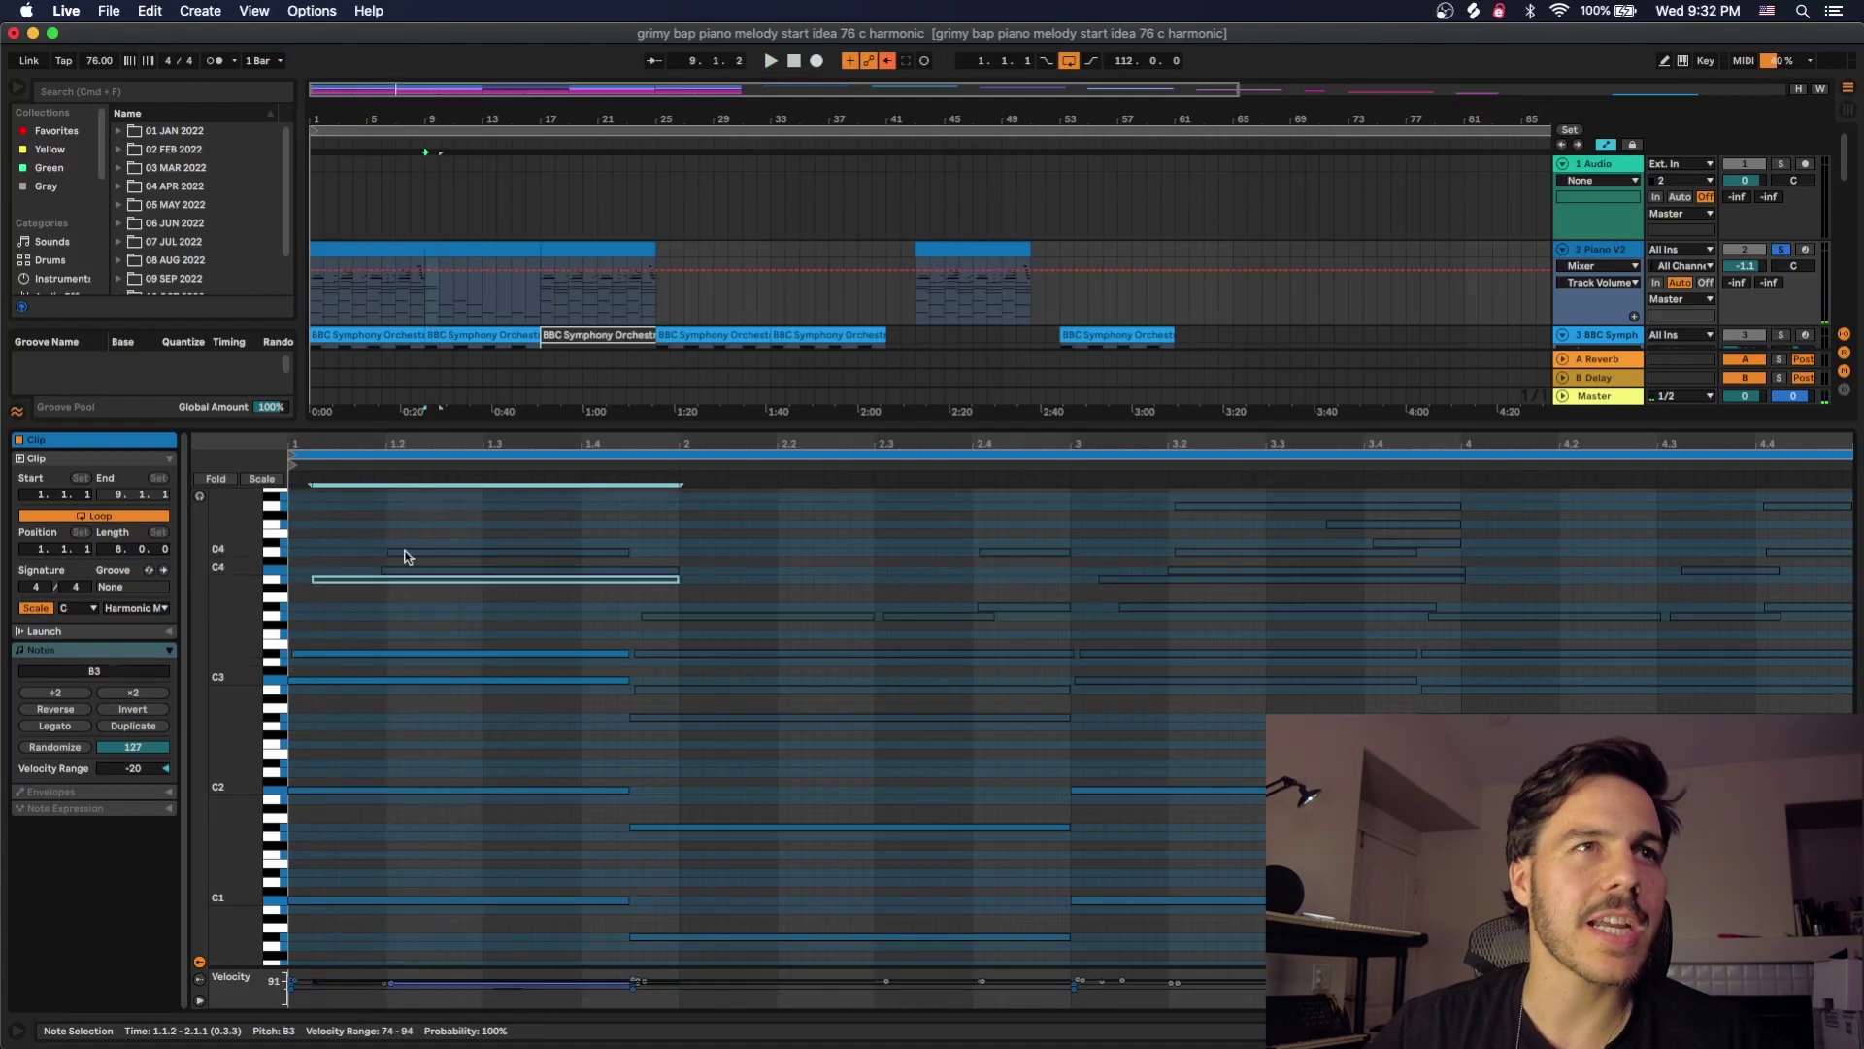
pyautogui.click(397, 553)
pyautogui.click(394, 570)
pyautogui.moveTo(441, 532); pyautogui.dragTo(377, 588)
pyautogui.press('space')
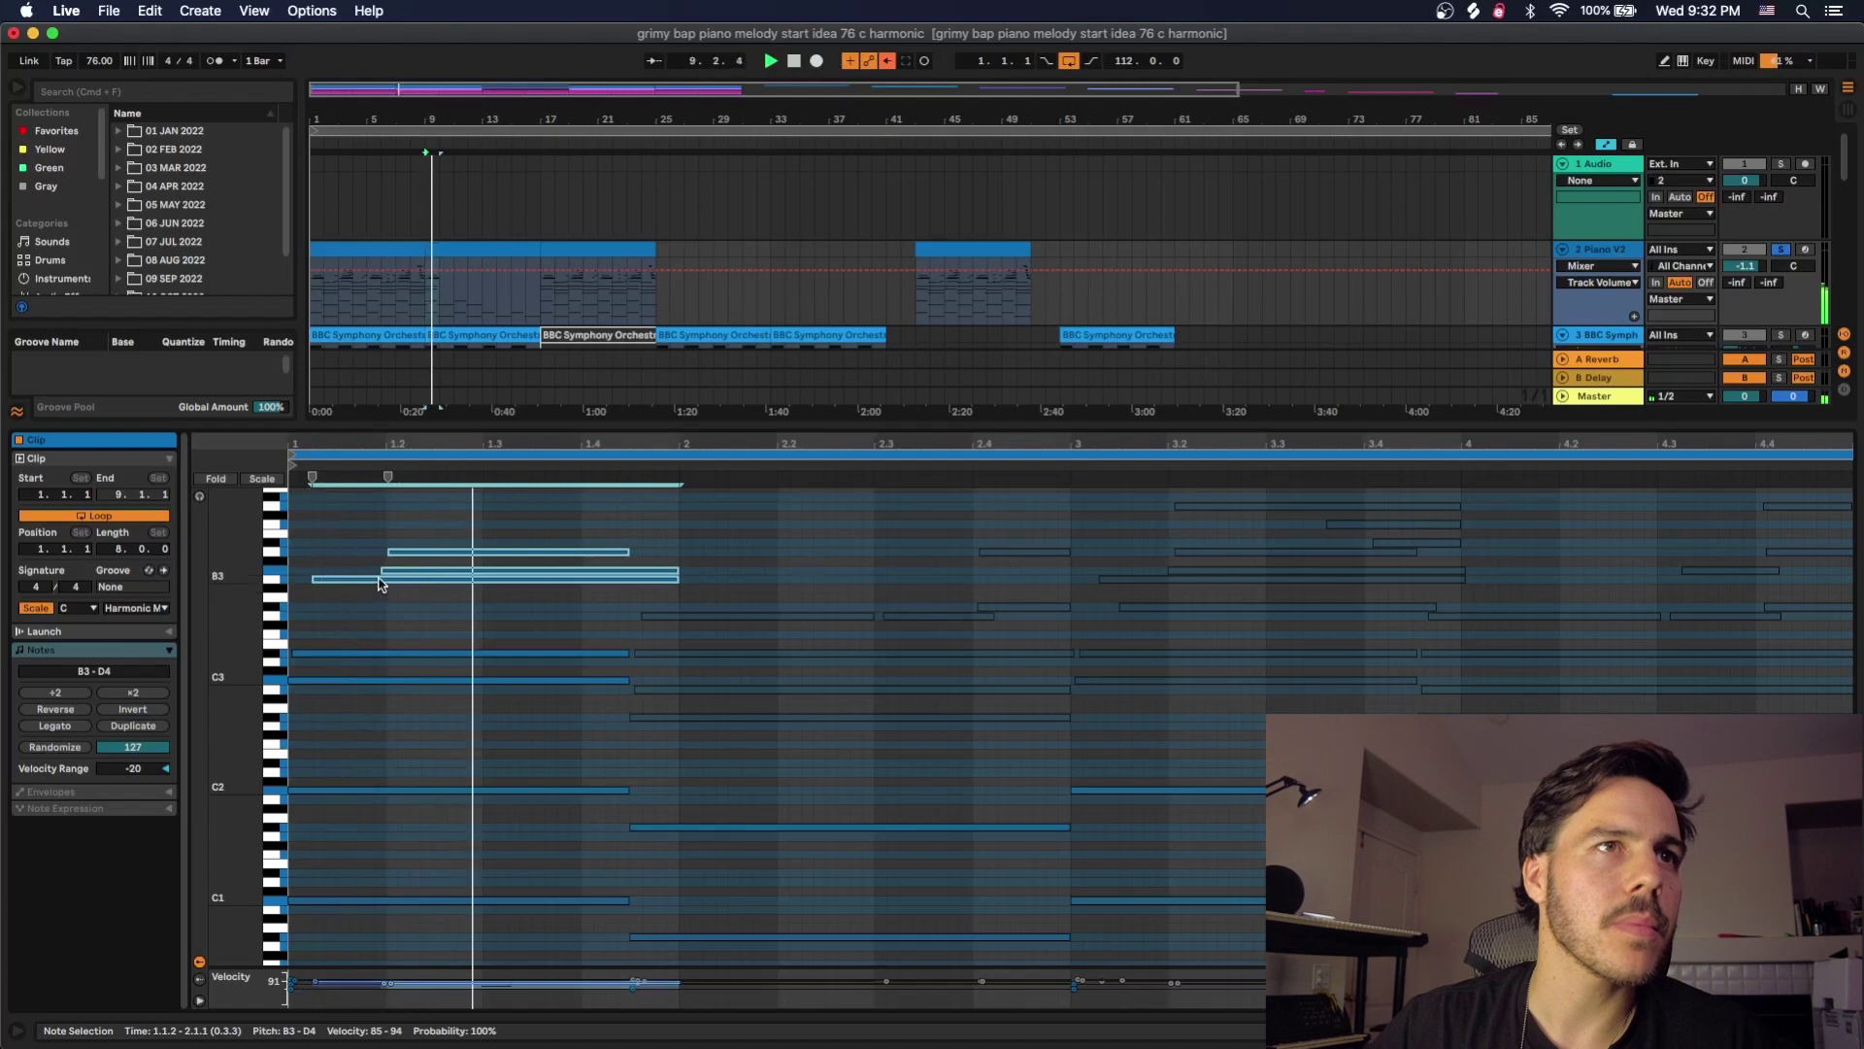
# Stop playback and select the adjacent B3 and C4 notes of the first chord
pyautogui.click(377, 588)
pyautogui.press('space')
pyautogui.moveTo(378, 588); pyautogui.dragTo(390, 576)
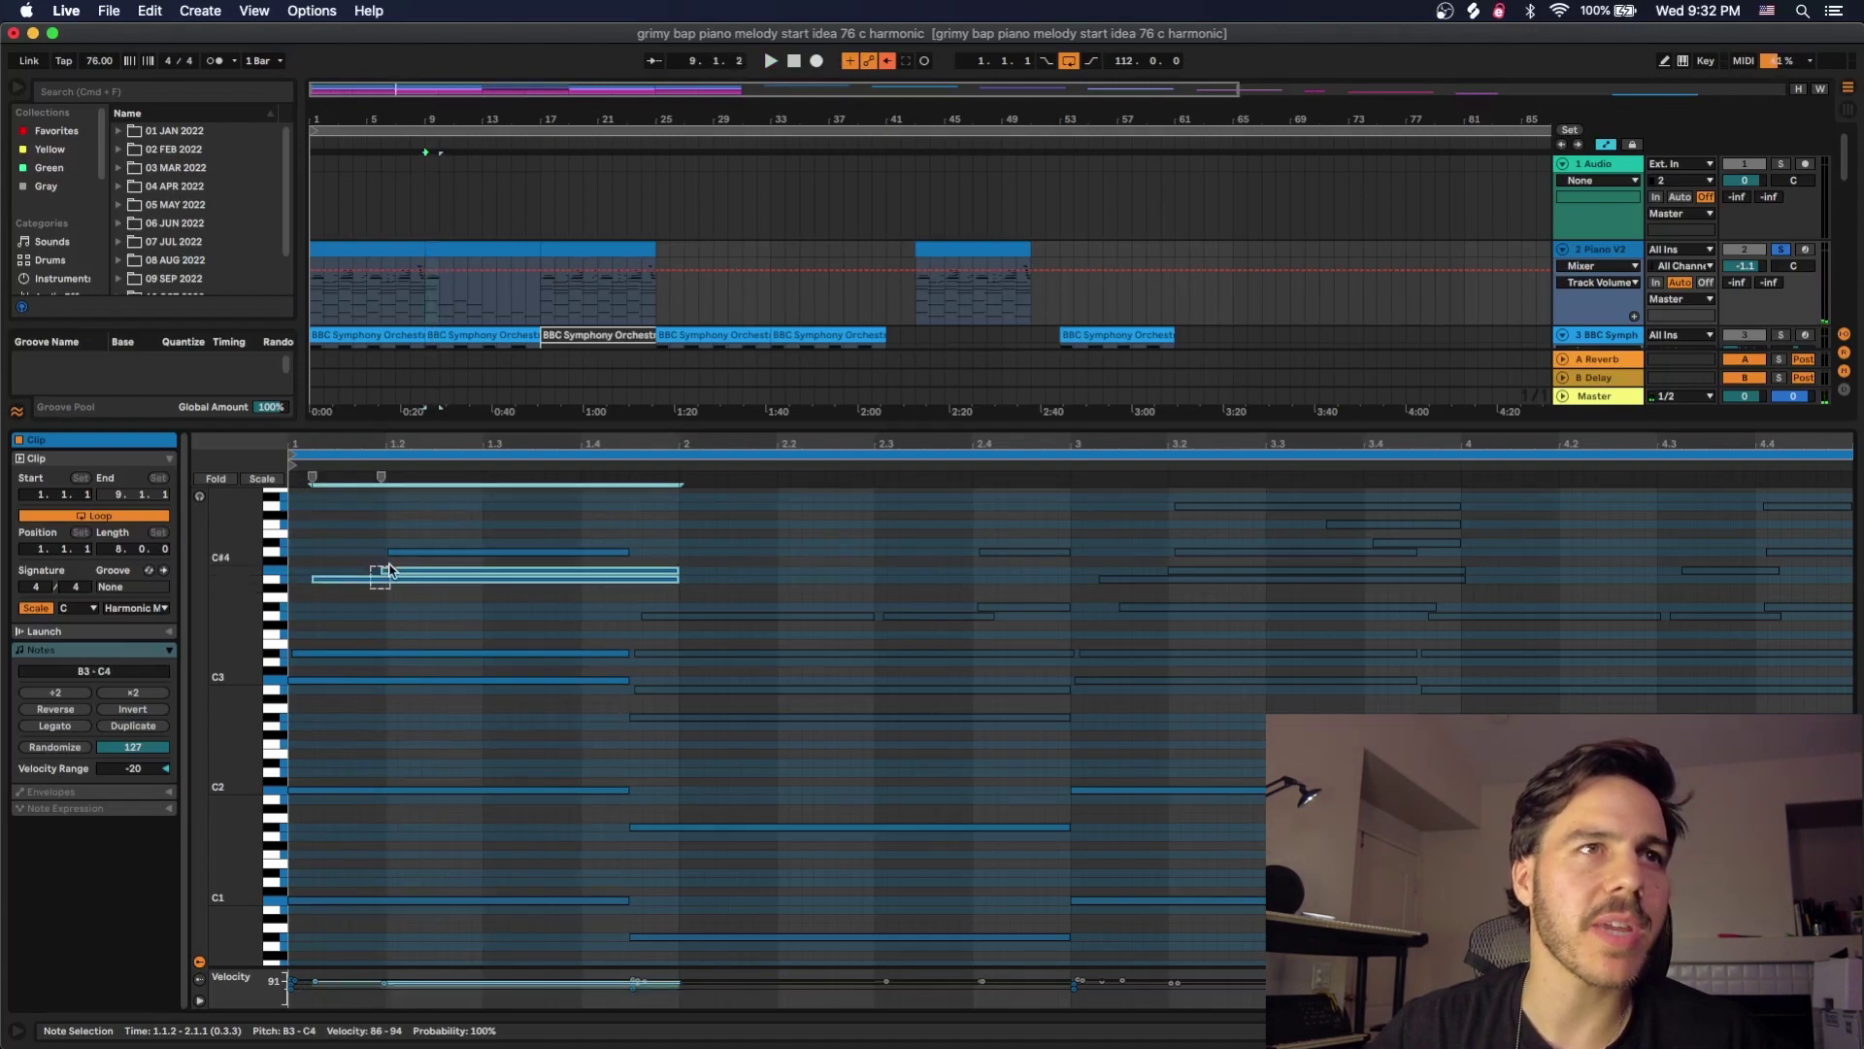
# Reactivate the second chord's notes from A♭2 to D4 and play that chord
pyautogui.moveTo(774, 511); pyautogui.dragTo(998, 765)
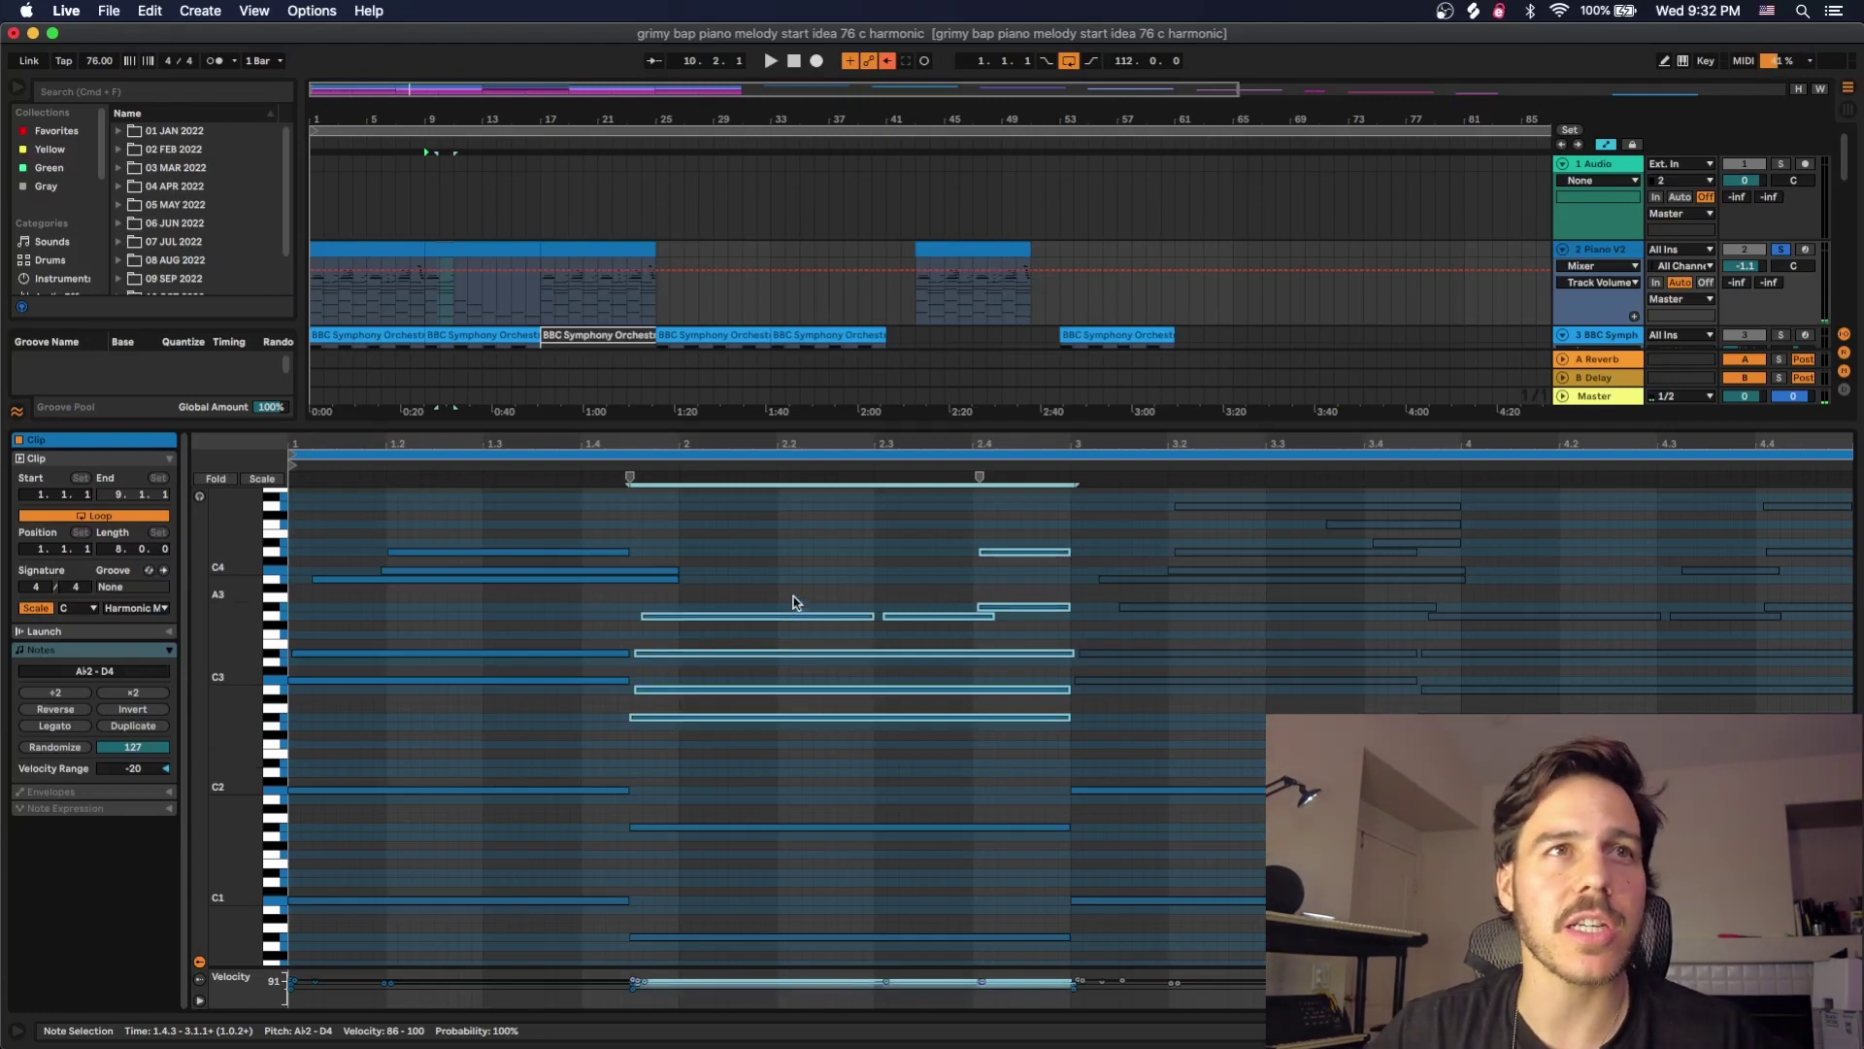
pyautogui.press('space')
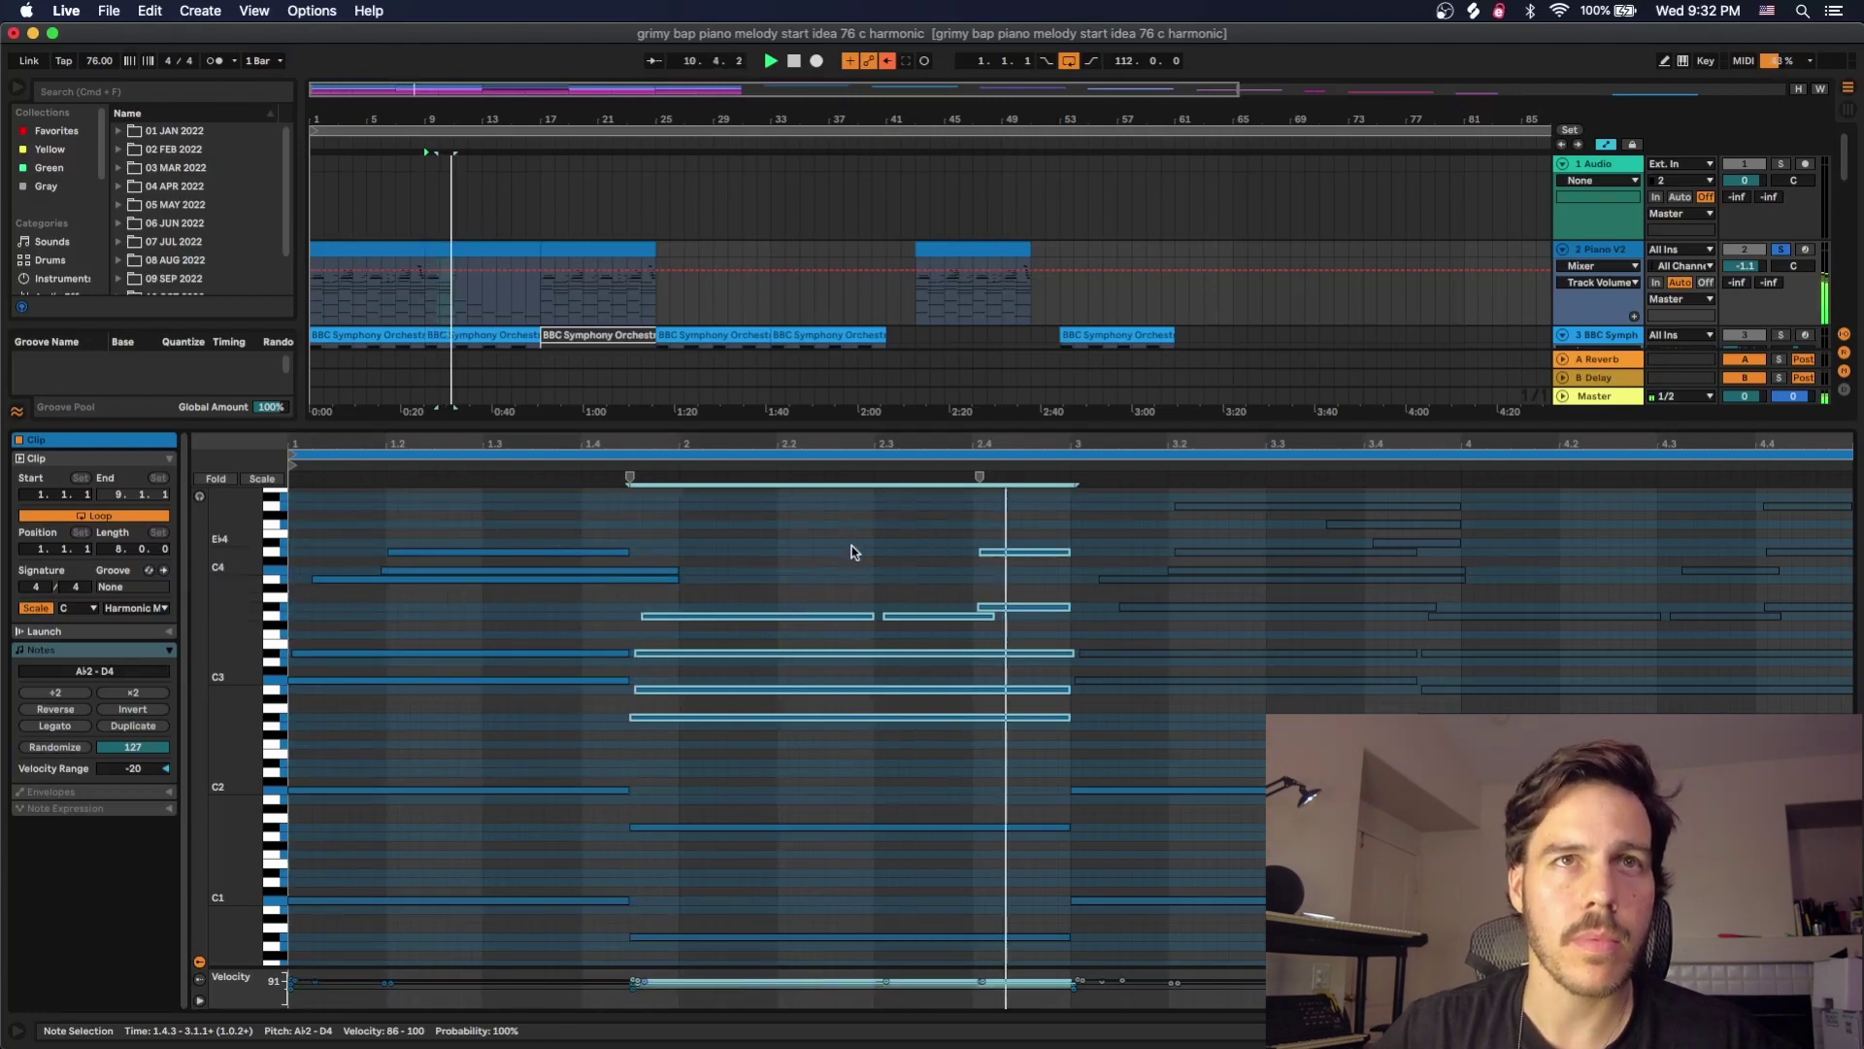
pyautogui.click(751, 748)
# Select the second chord's notes from A♭2 to G3 that begin around 1.4.3
pyautogui.moveTo(750, 748); pyautogui.dragTo(466, 624)
pyautogui.click(593, 719)
pyautogui.click(641, 741)
pyautogui.moveTo(641, 741); pyautogui.dragTo(642, 615)
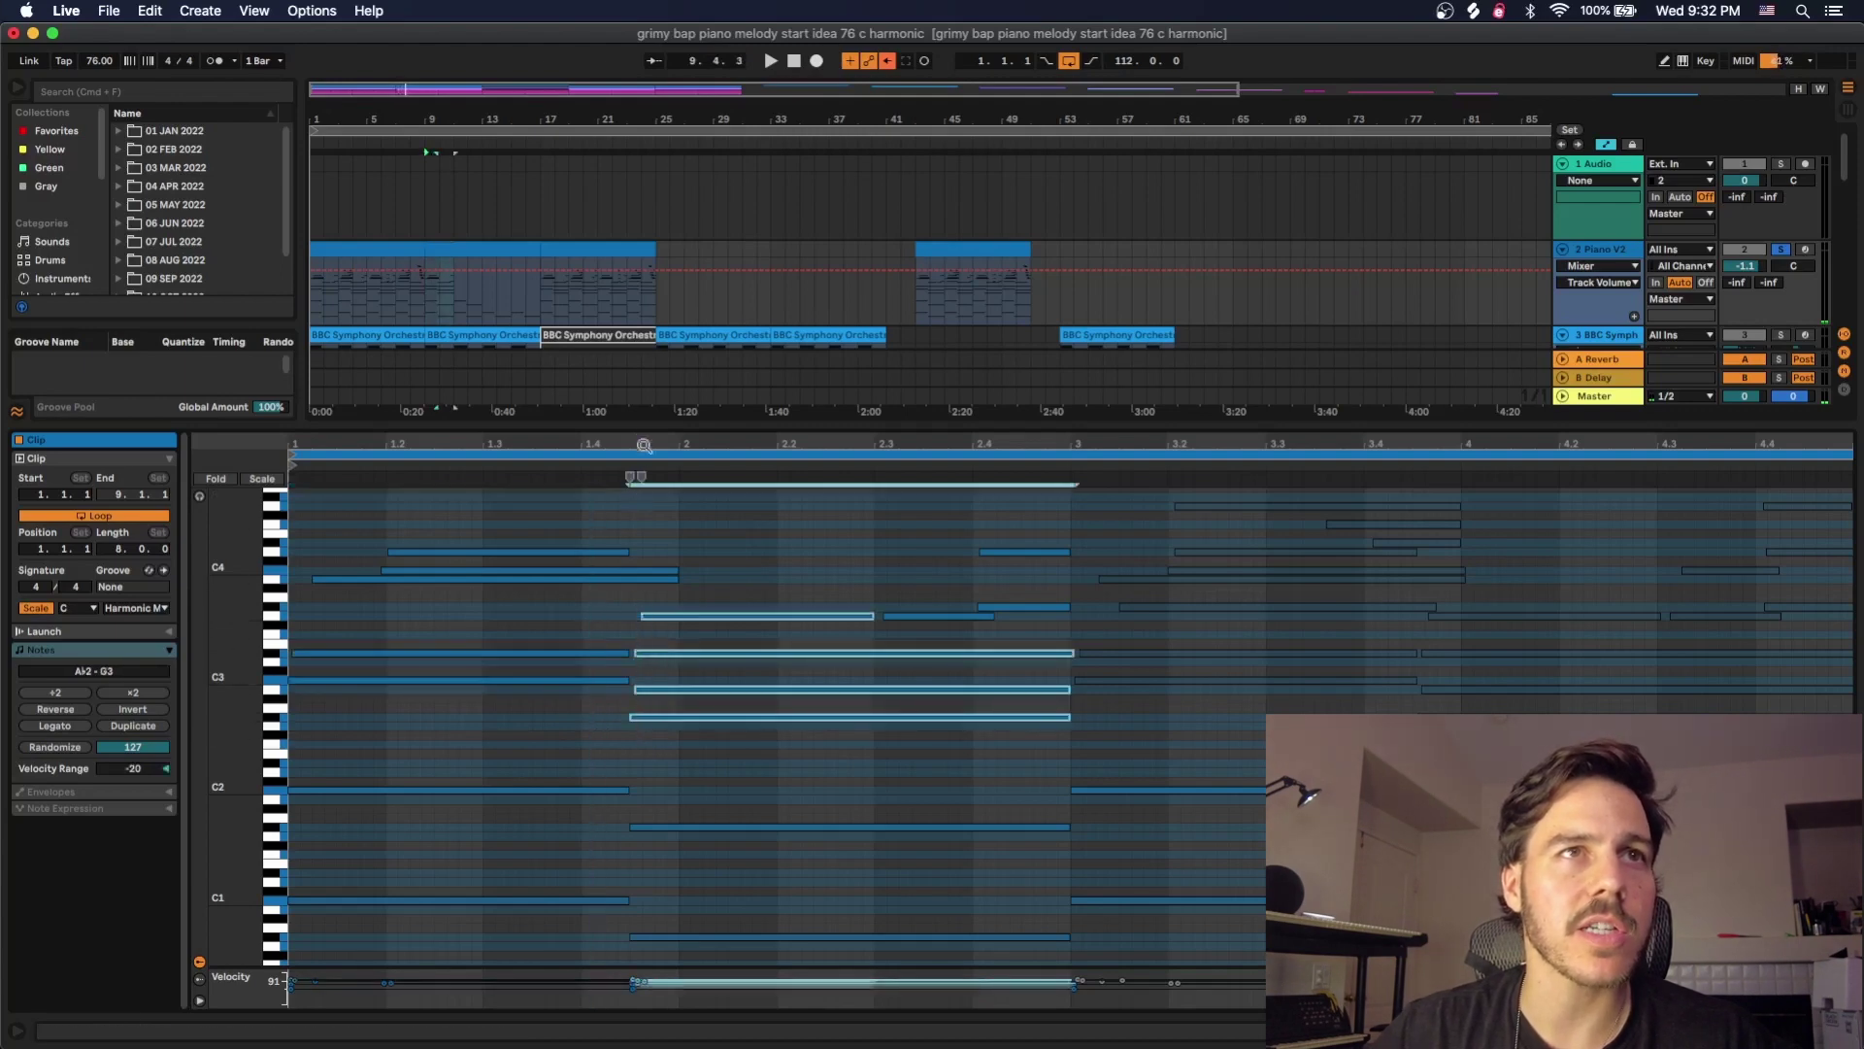
# Enlarge the velocity lane to examine the selected chord's velocities and velocity range, and shrink the lane again
pyautogui.moveTo(639, 438); pyautogui.dragTo(692, 388)
pyautogui.moveTo(442, 969); pyautogui.dragTo(448, 687)
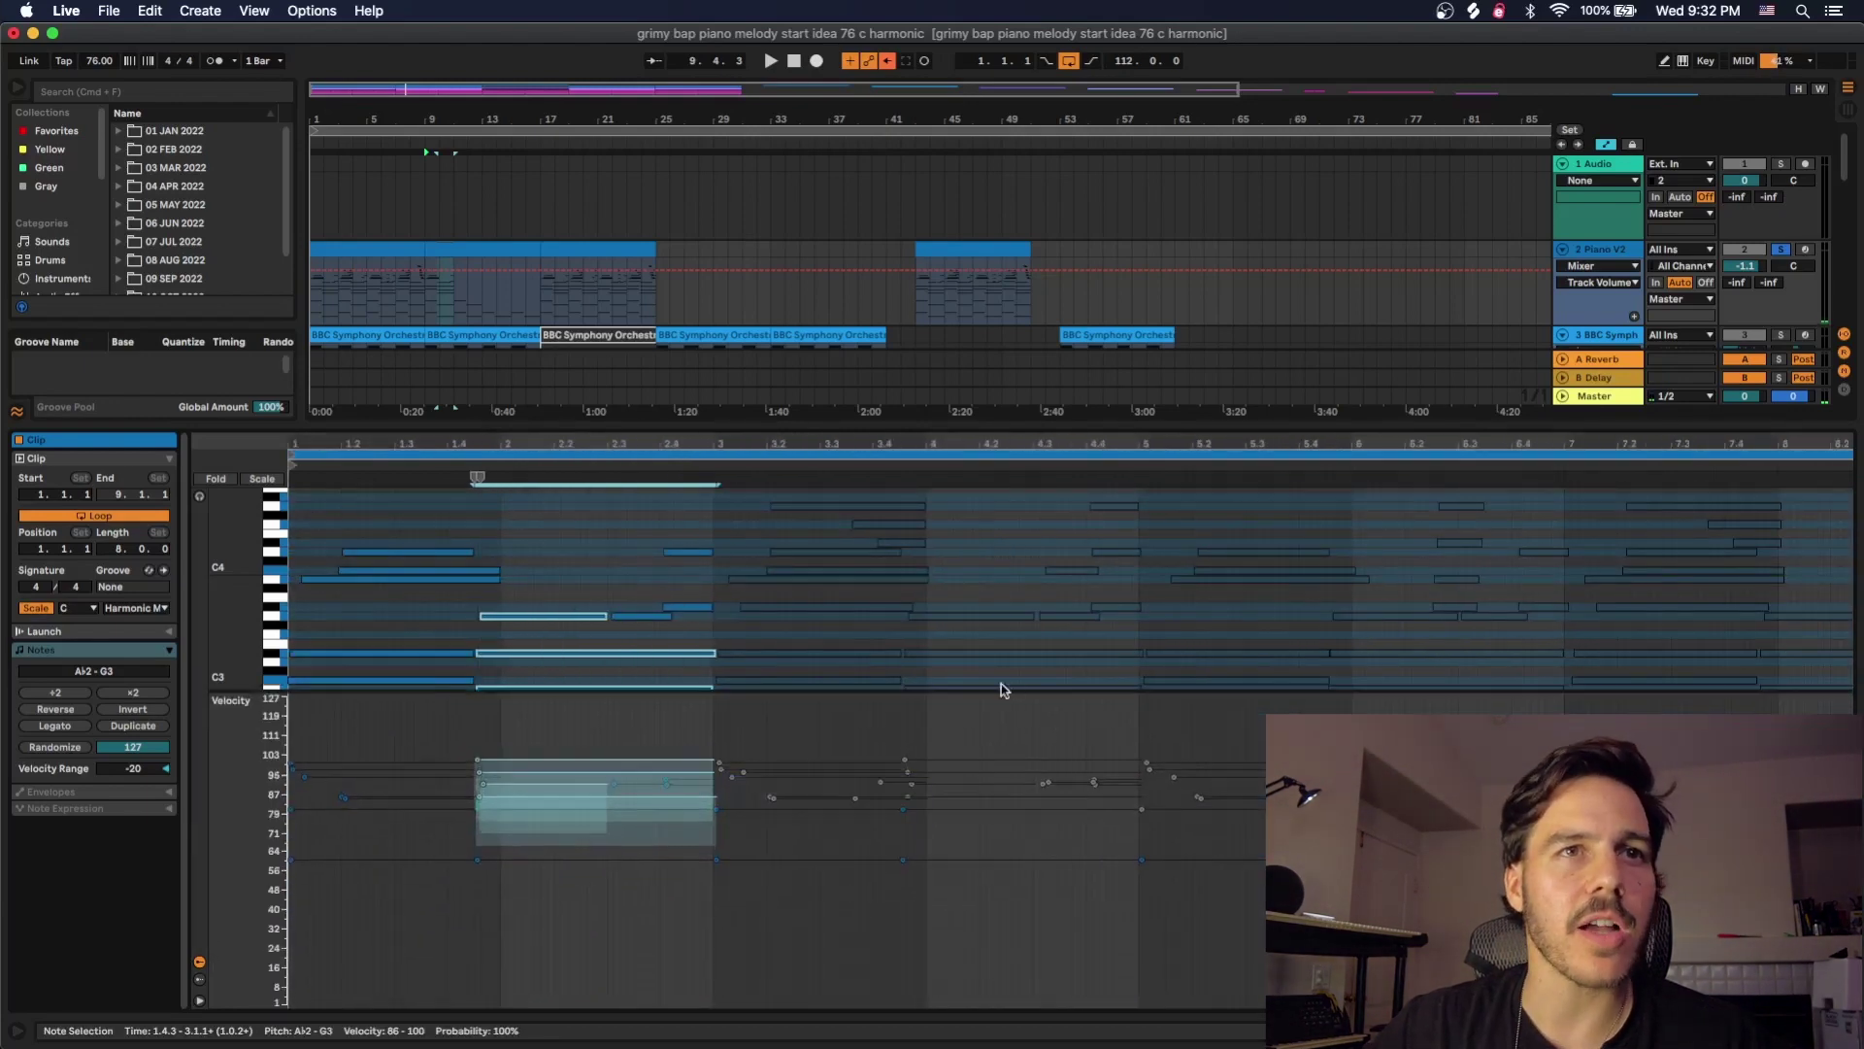
pyautogui.click(118, 768)
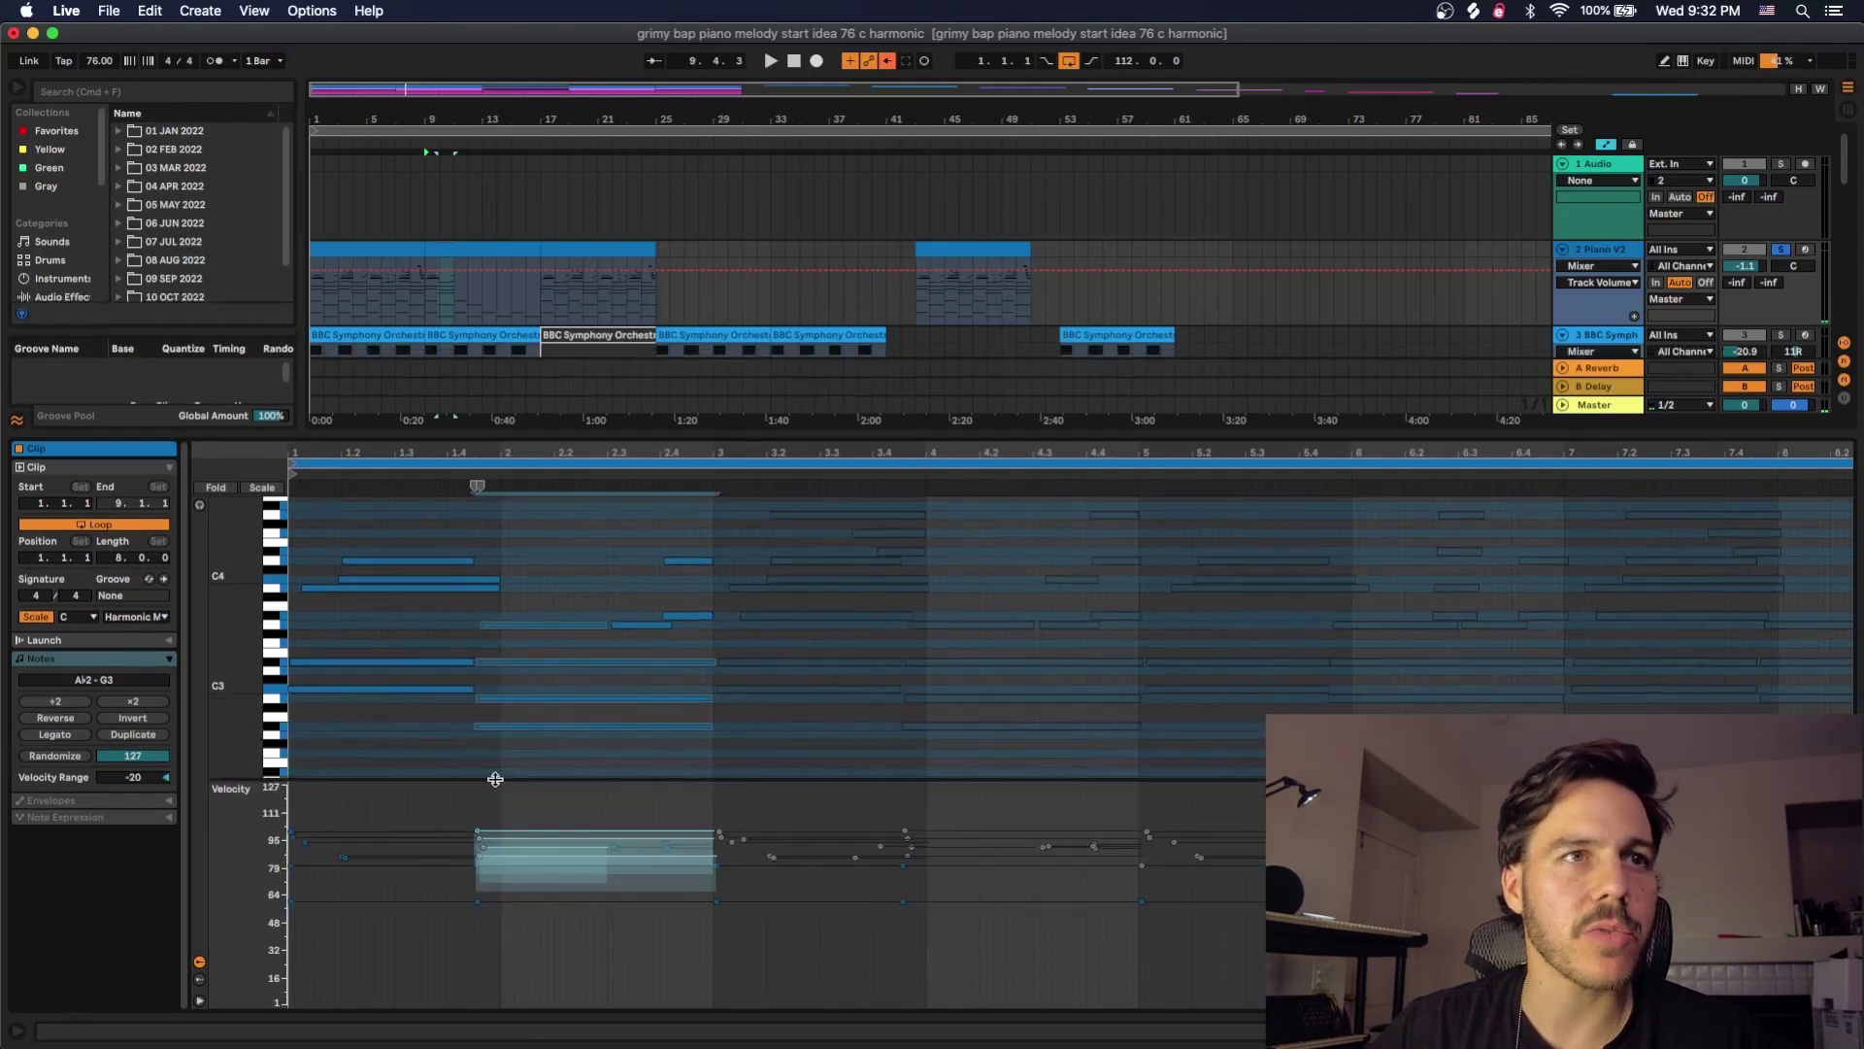
pyautogui.moveTo(495, 778); pyautogui.dragTo(493, 948)
# Reactivate all remaining notes from A♭2 to C5 between bar 3 and the end of the piano clip
pyautogui.moveTo(502, 456); pyautogui.dragTo(502, 437)
pyautogui.scroll(-3, 874, 697)
pyautogui.scroll(5, 849, 707)
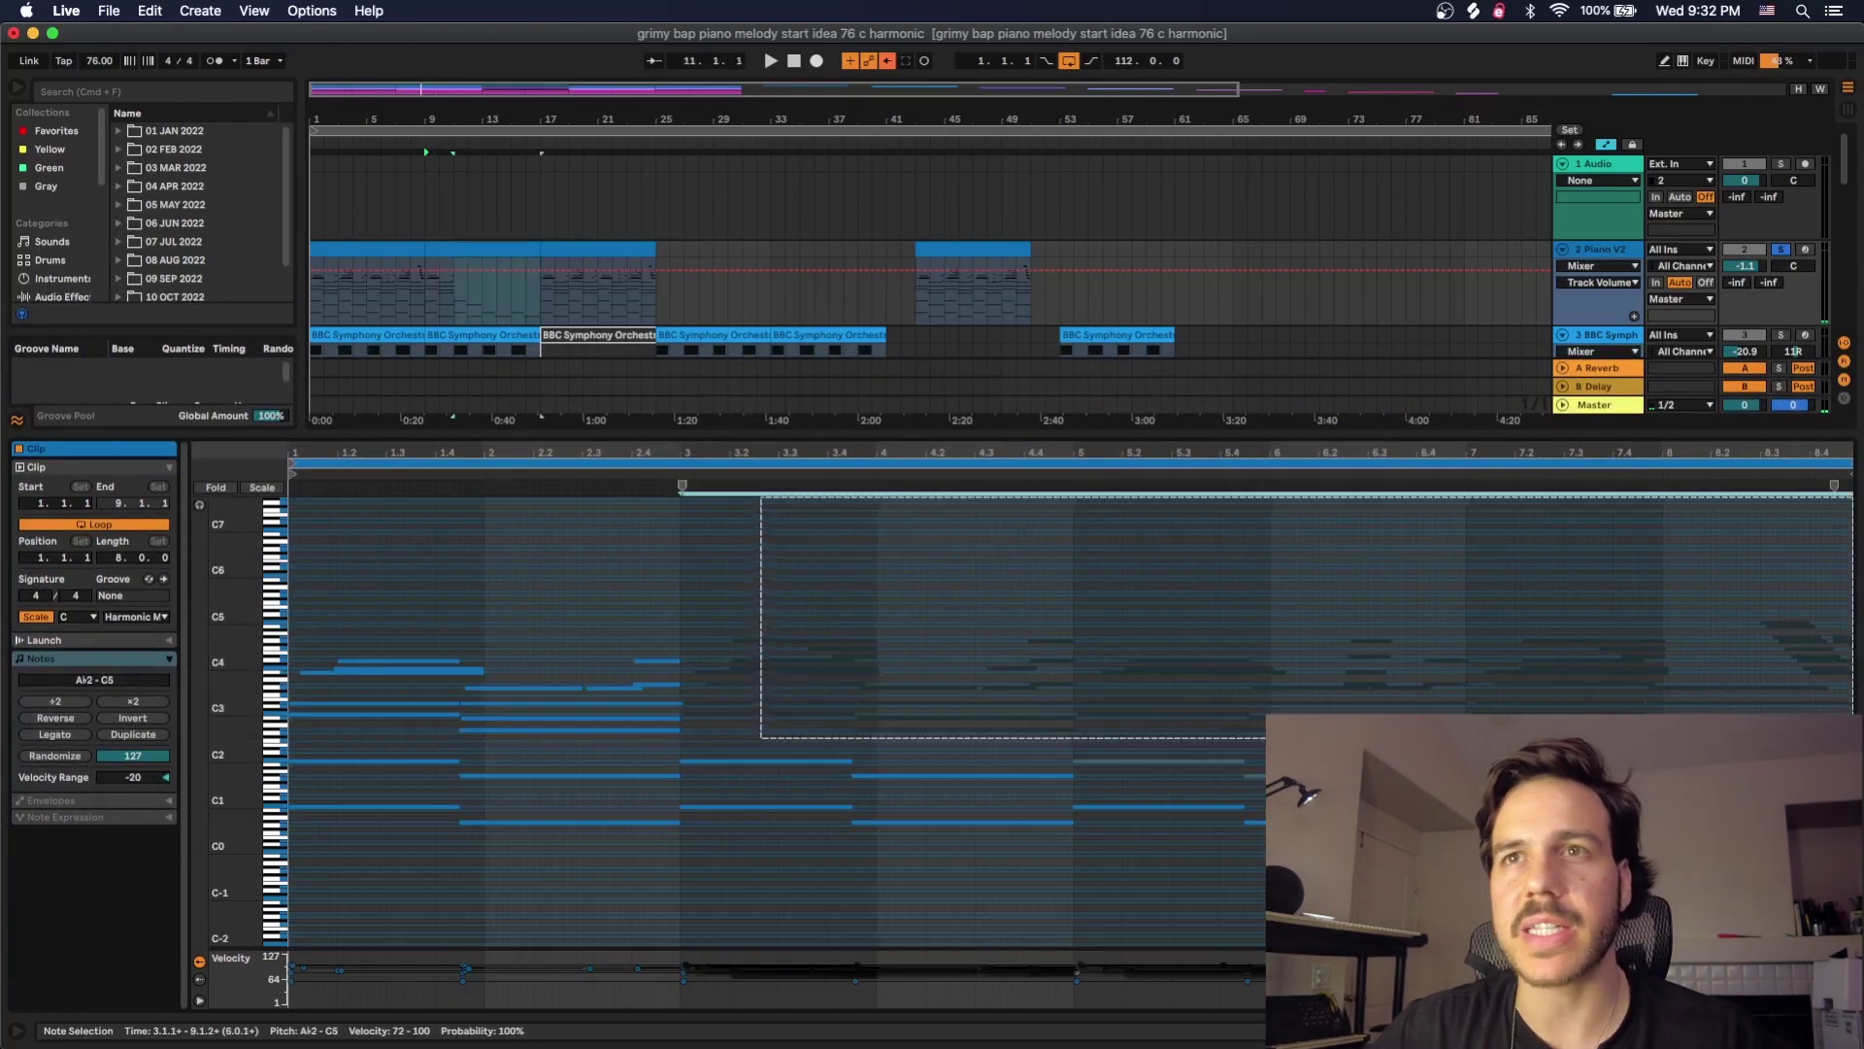
pyautogui.moveTo(761, 738); pyautogui.dragTo(1853, 497)
pyautogui.press('0')
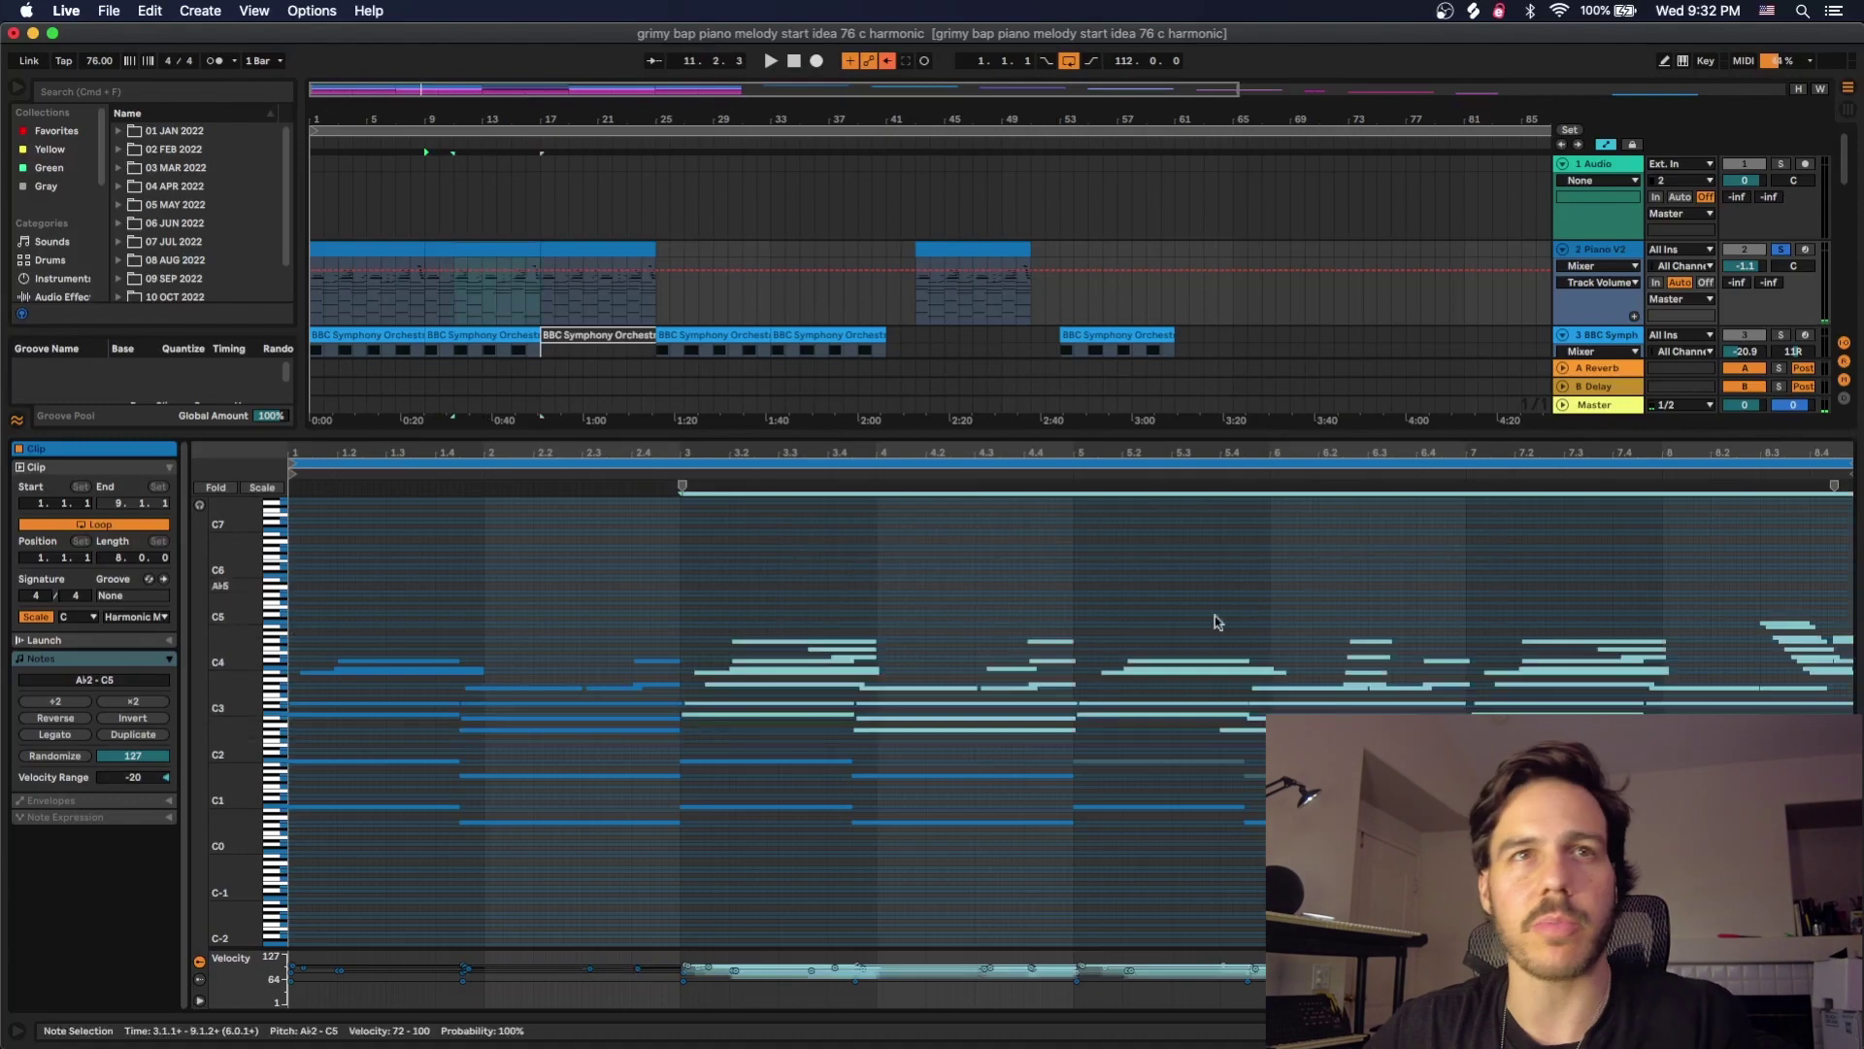
# Select the piano clip's short melodic phrases in turn: late bar 4, around bars 6 to 7, and the closing run in bar 8
pyautogui.click(975, 614)
pyautogui.moveTo(1074, 575); pyautogui.dragTo(1029, 673)
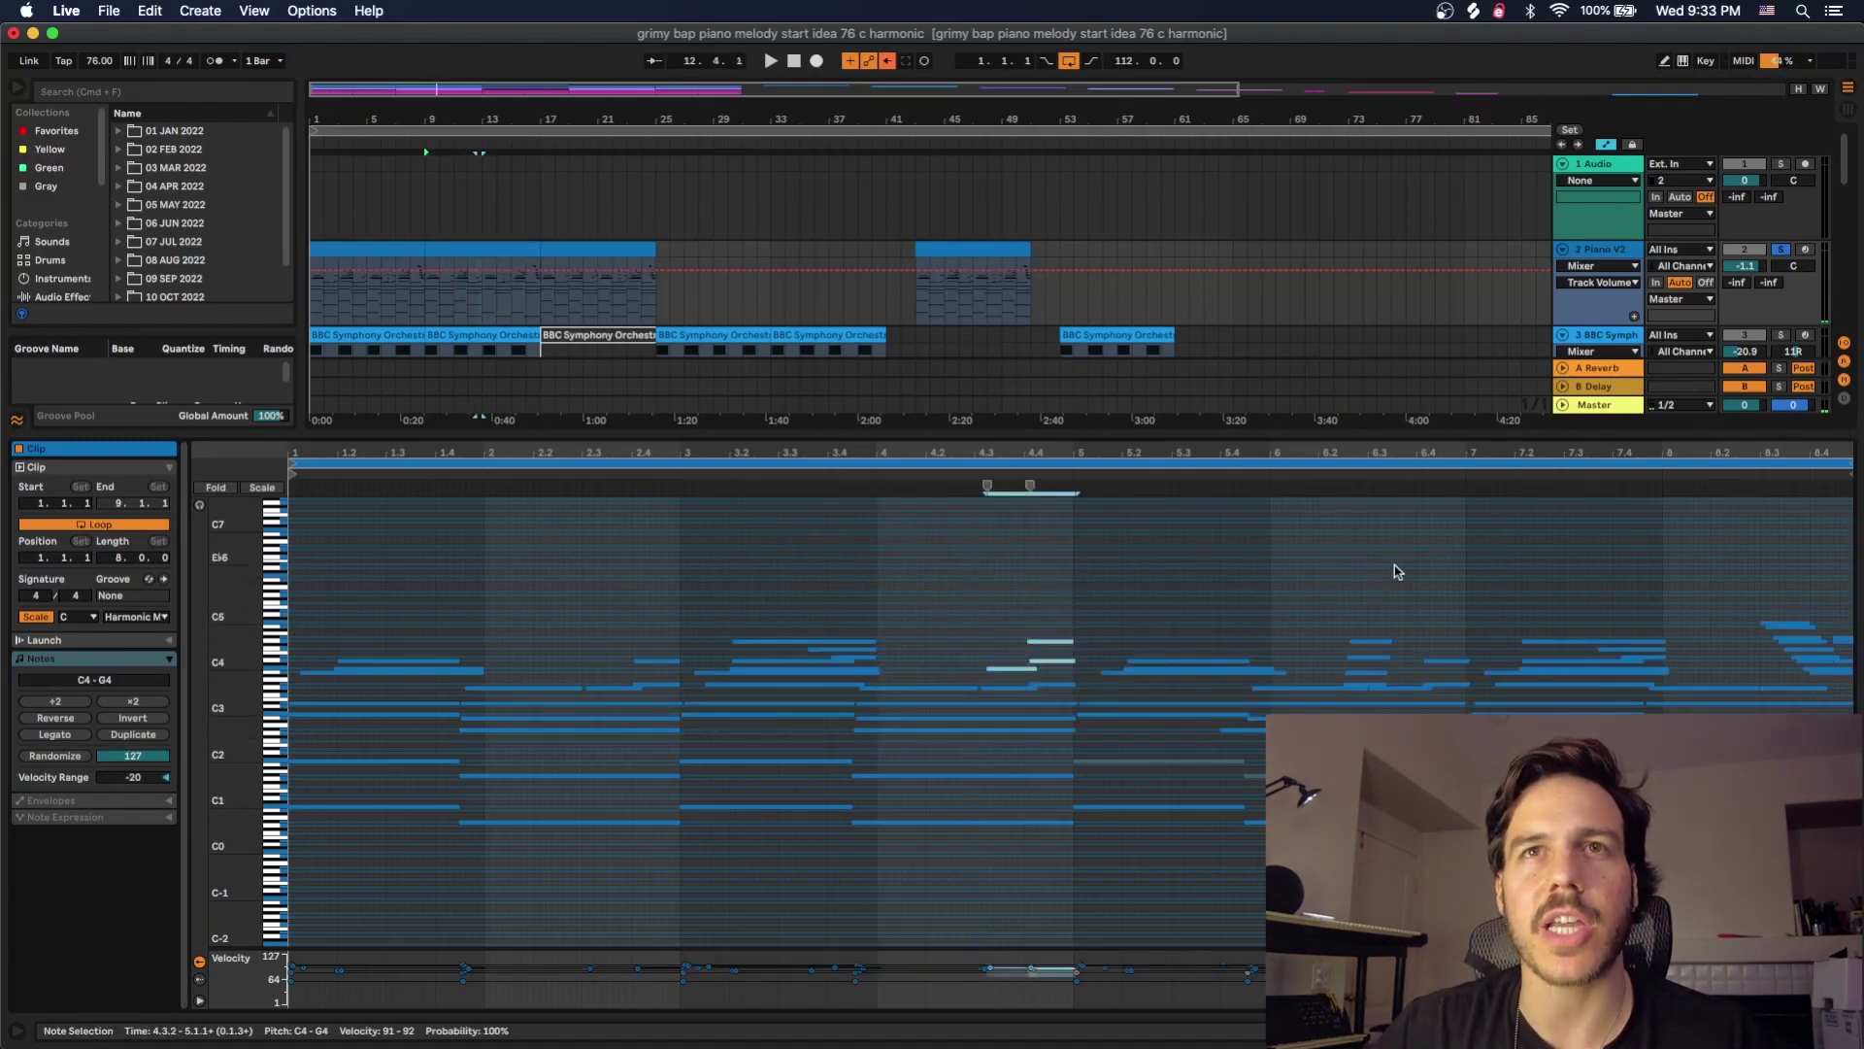
pyautogui.moveTo(1359, 567); pyautogui.dragTo(1609, 680)
pyautogui.moveTo(1767, 593); pyautogui.dragTo(1859, 677)
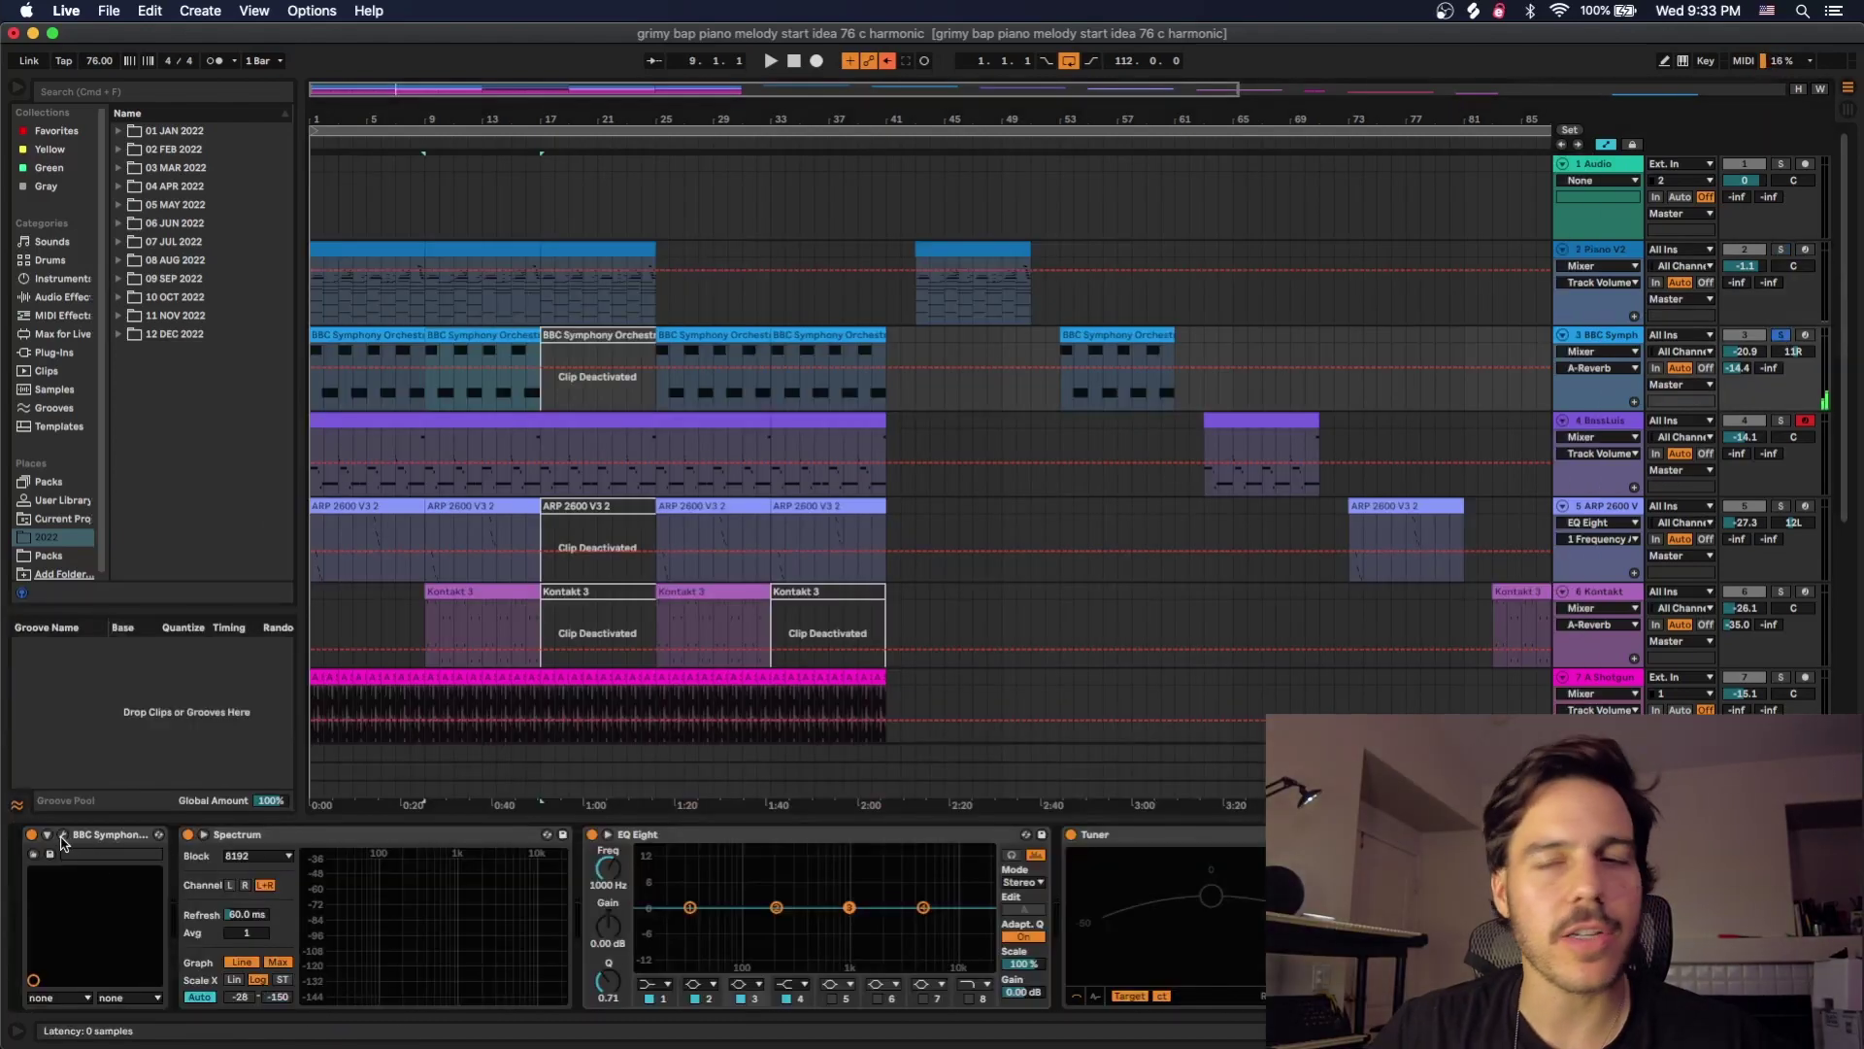
# Check the BBC Symphony Orchestra instrument's preset, and play its clip from bar 9 while viewing the notes
pyautogui.click(63, 835)
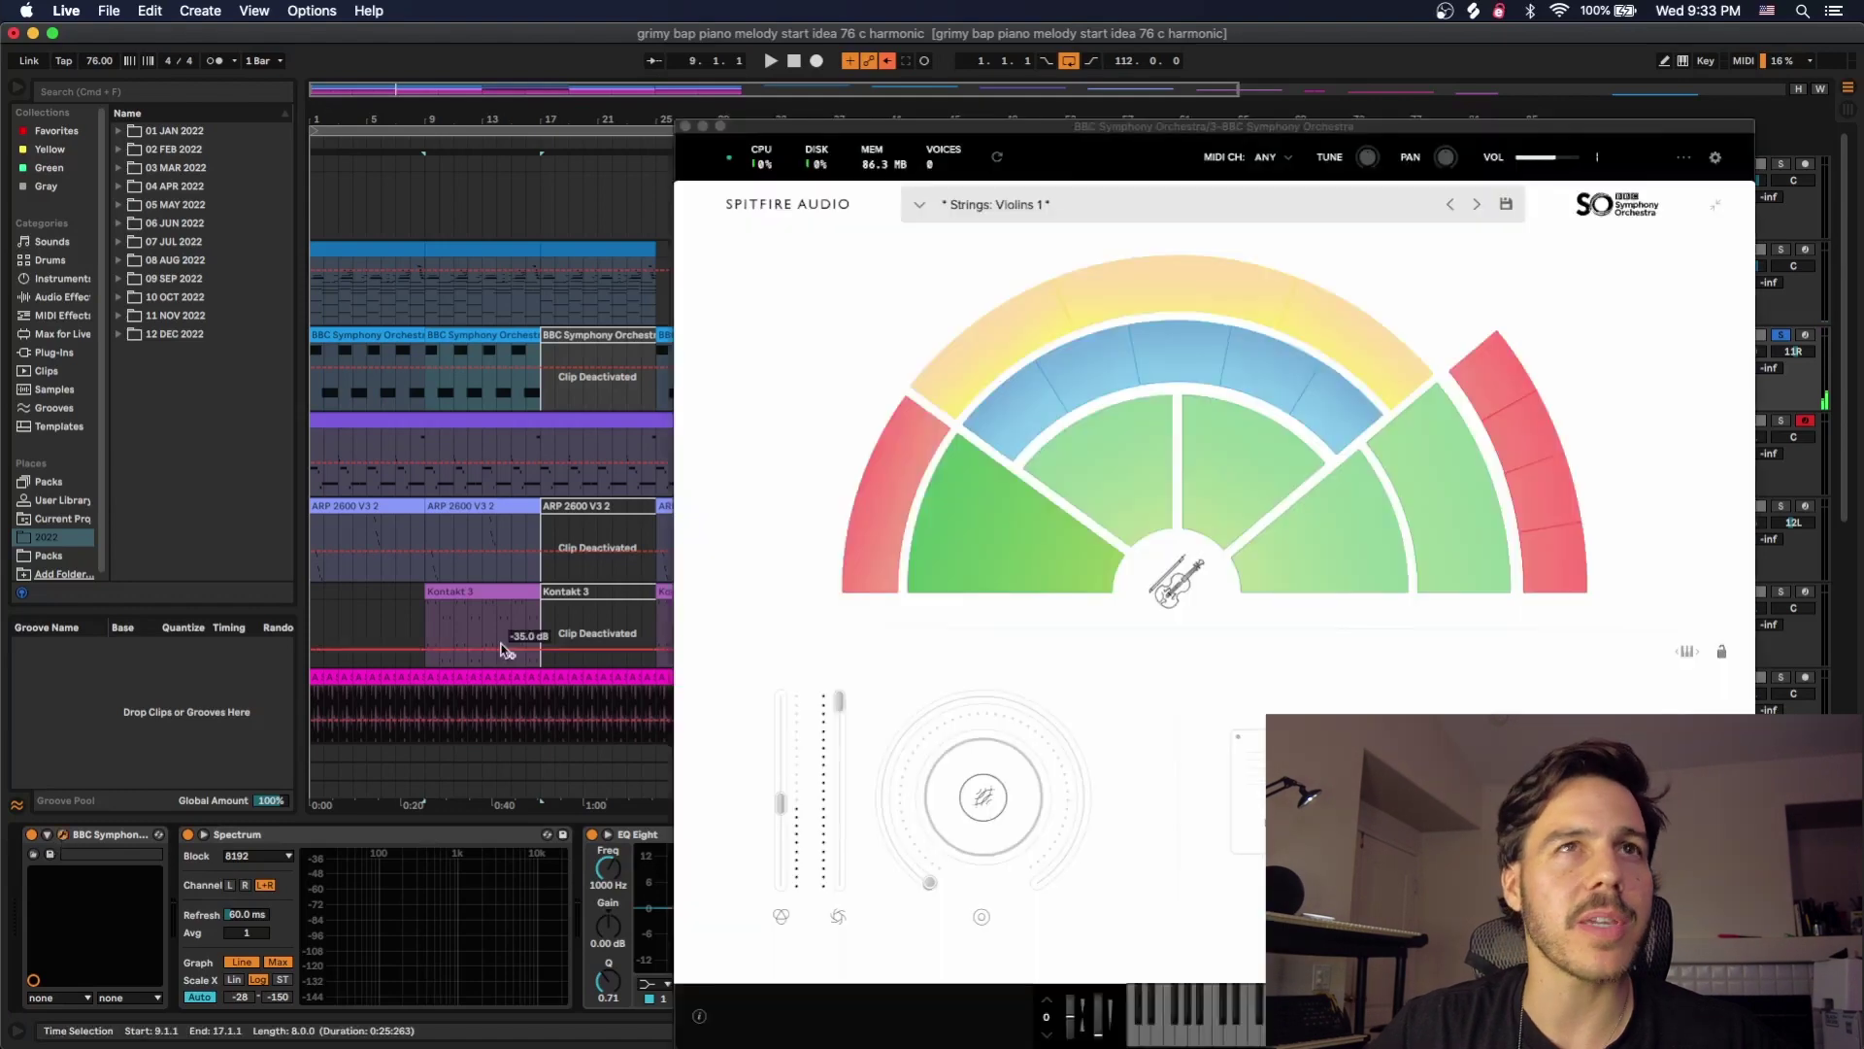
pyautogui.click(686, 127)
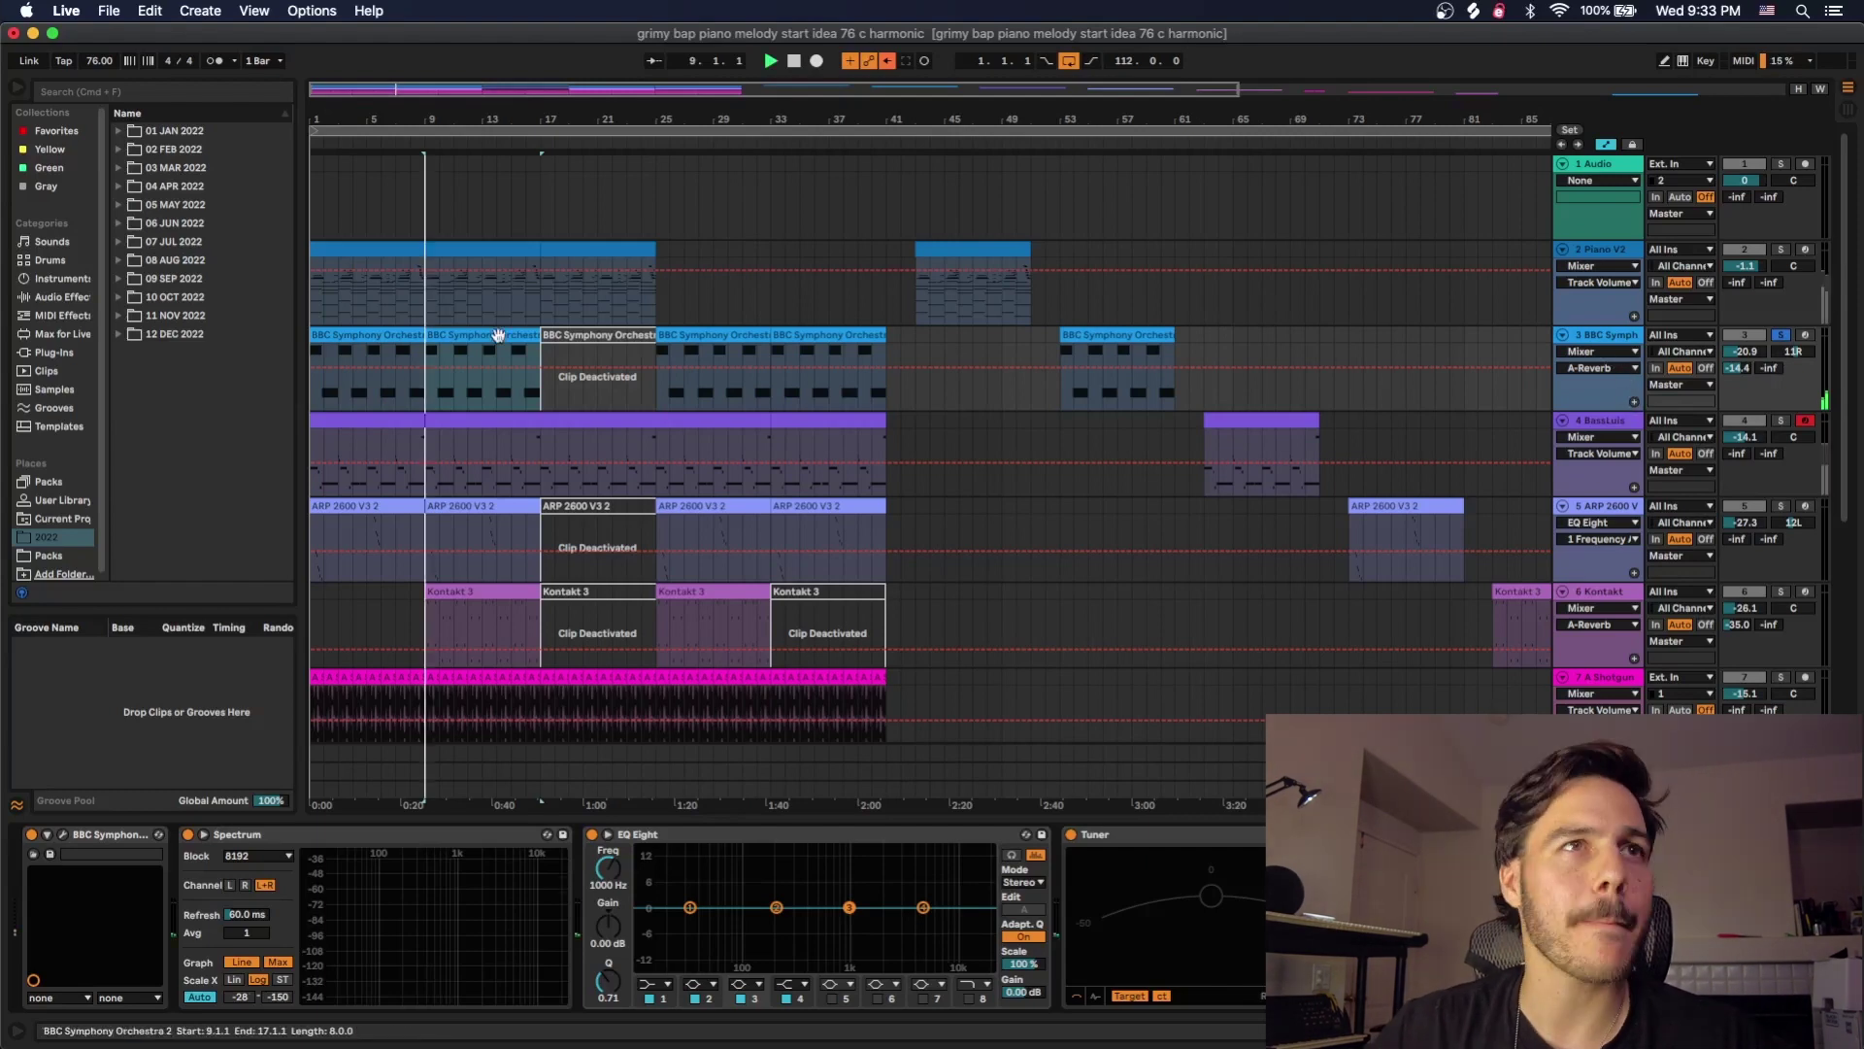
pyautogui.press('space')
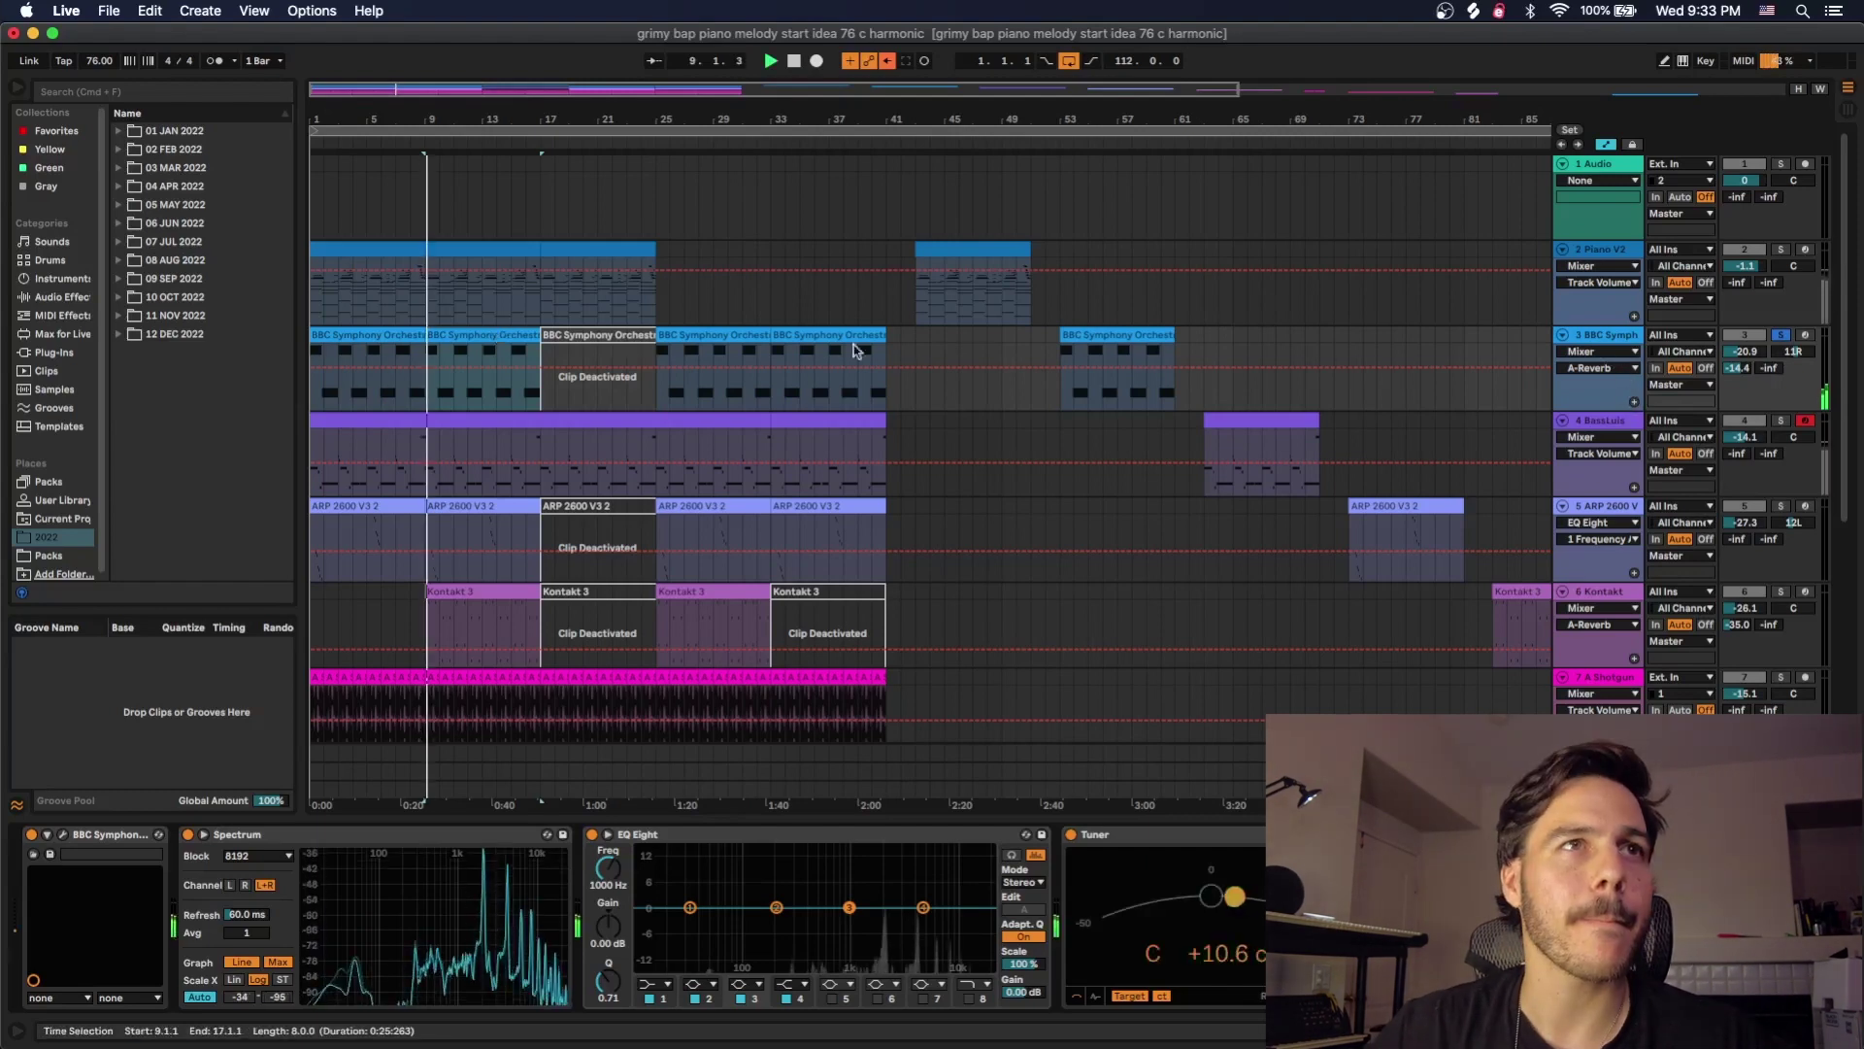
pyautogui.doubleClick(482, 328)
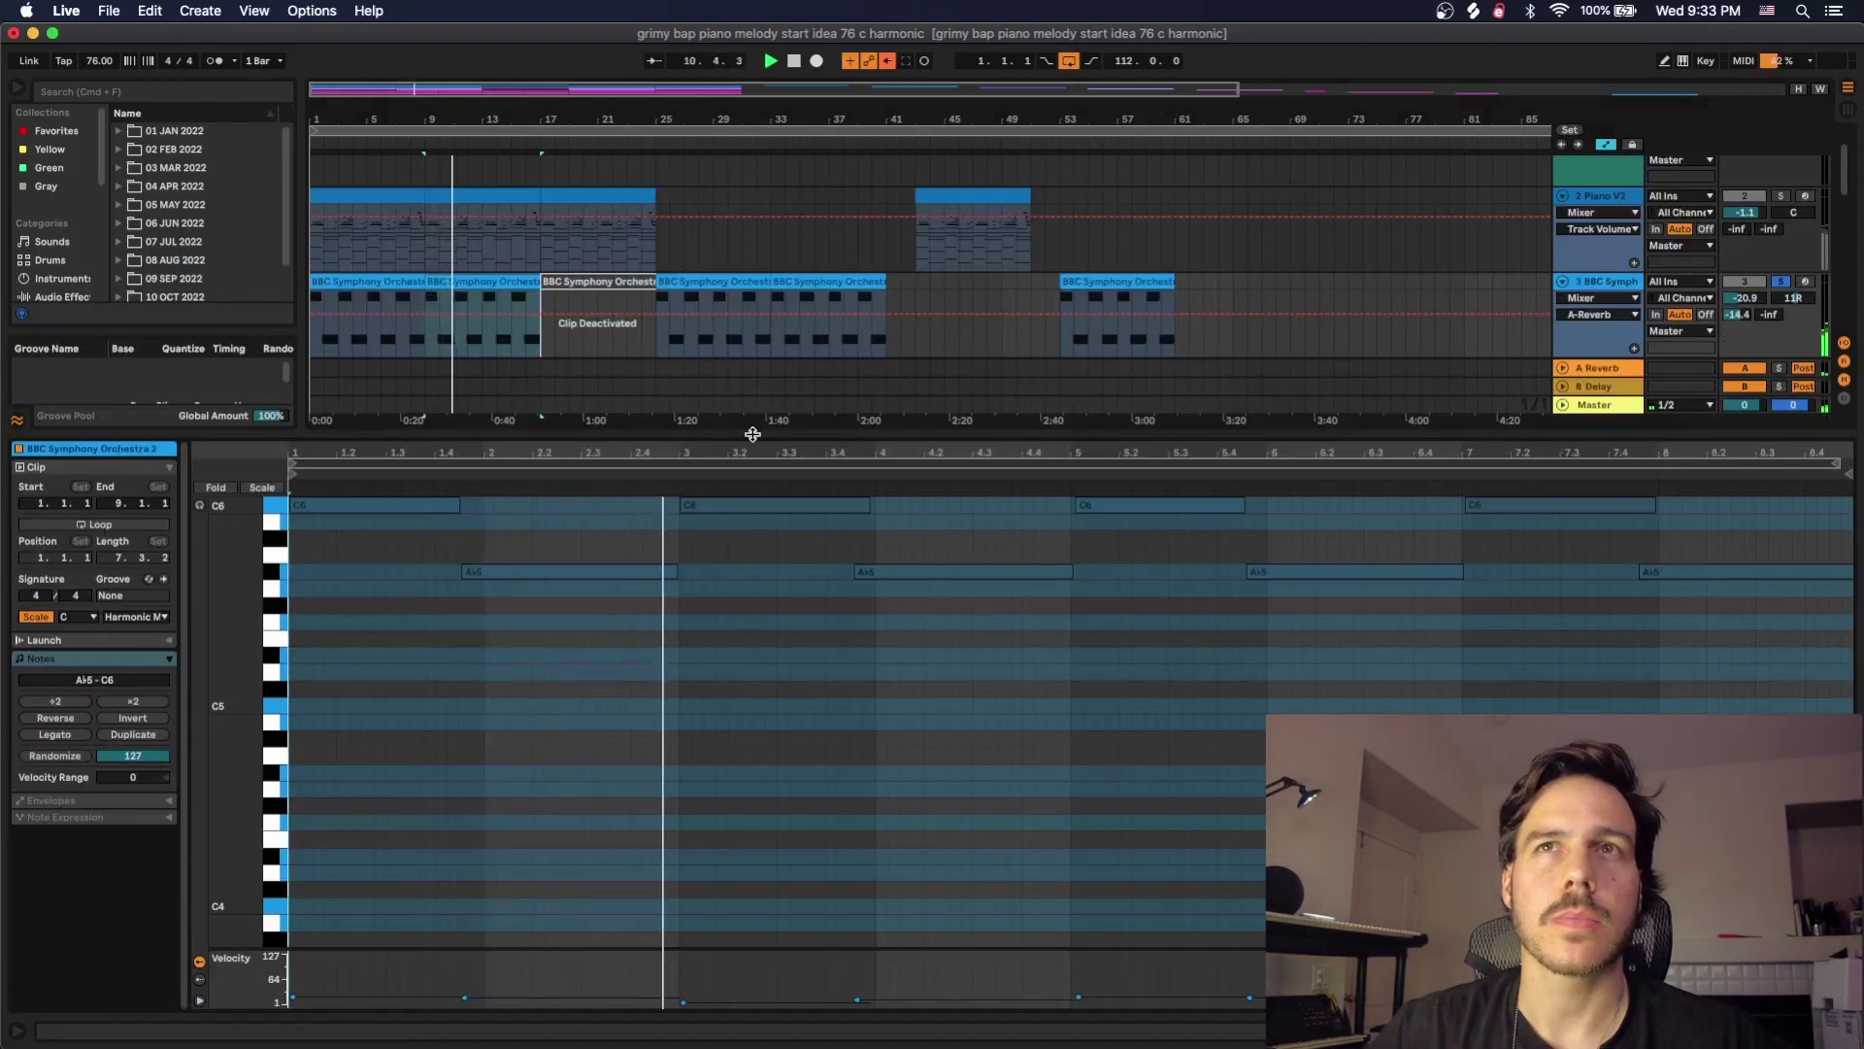
pyautogui.hotkey('shift', 'Tab')
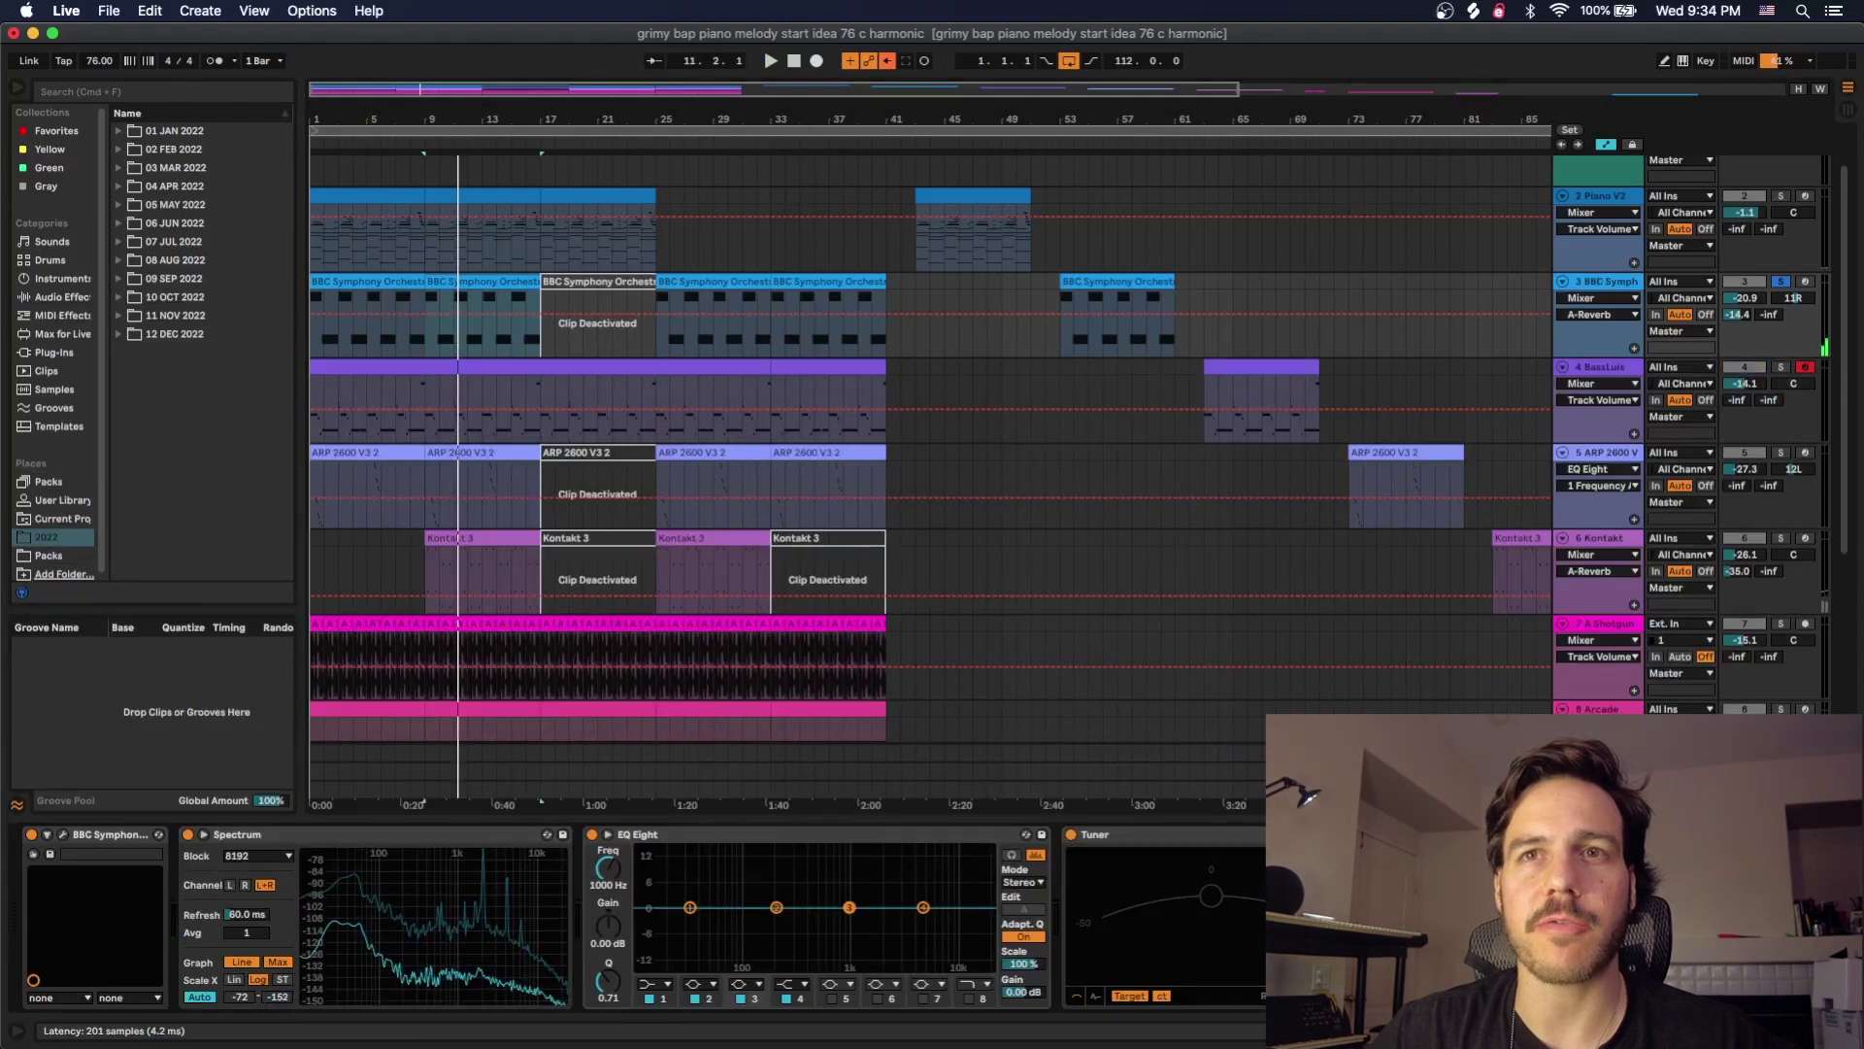
# Examine the Tape MELLO-FI effect's settings on the BBC Symphony Orchestra track and close its window
pyautogui.click(1411, 834)
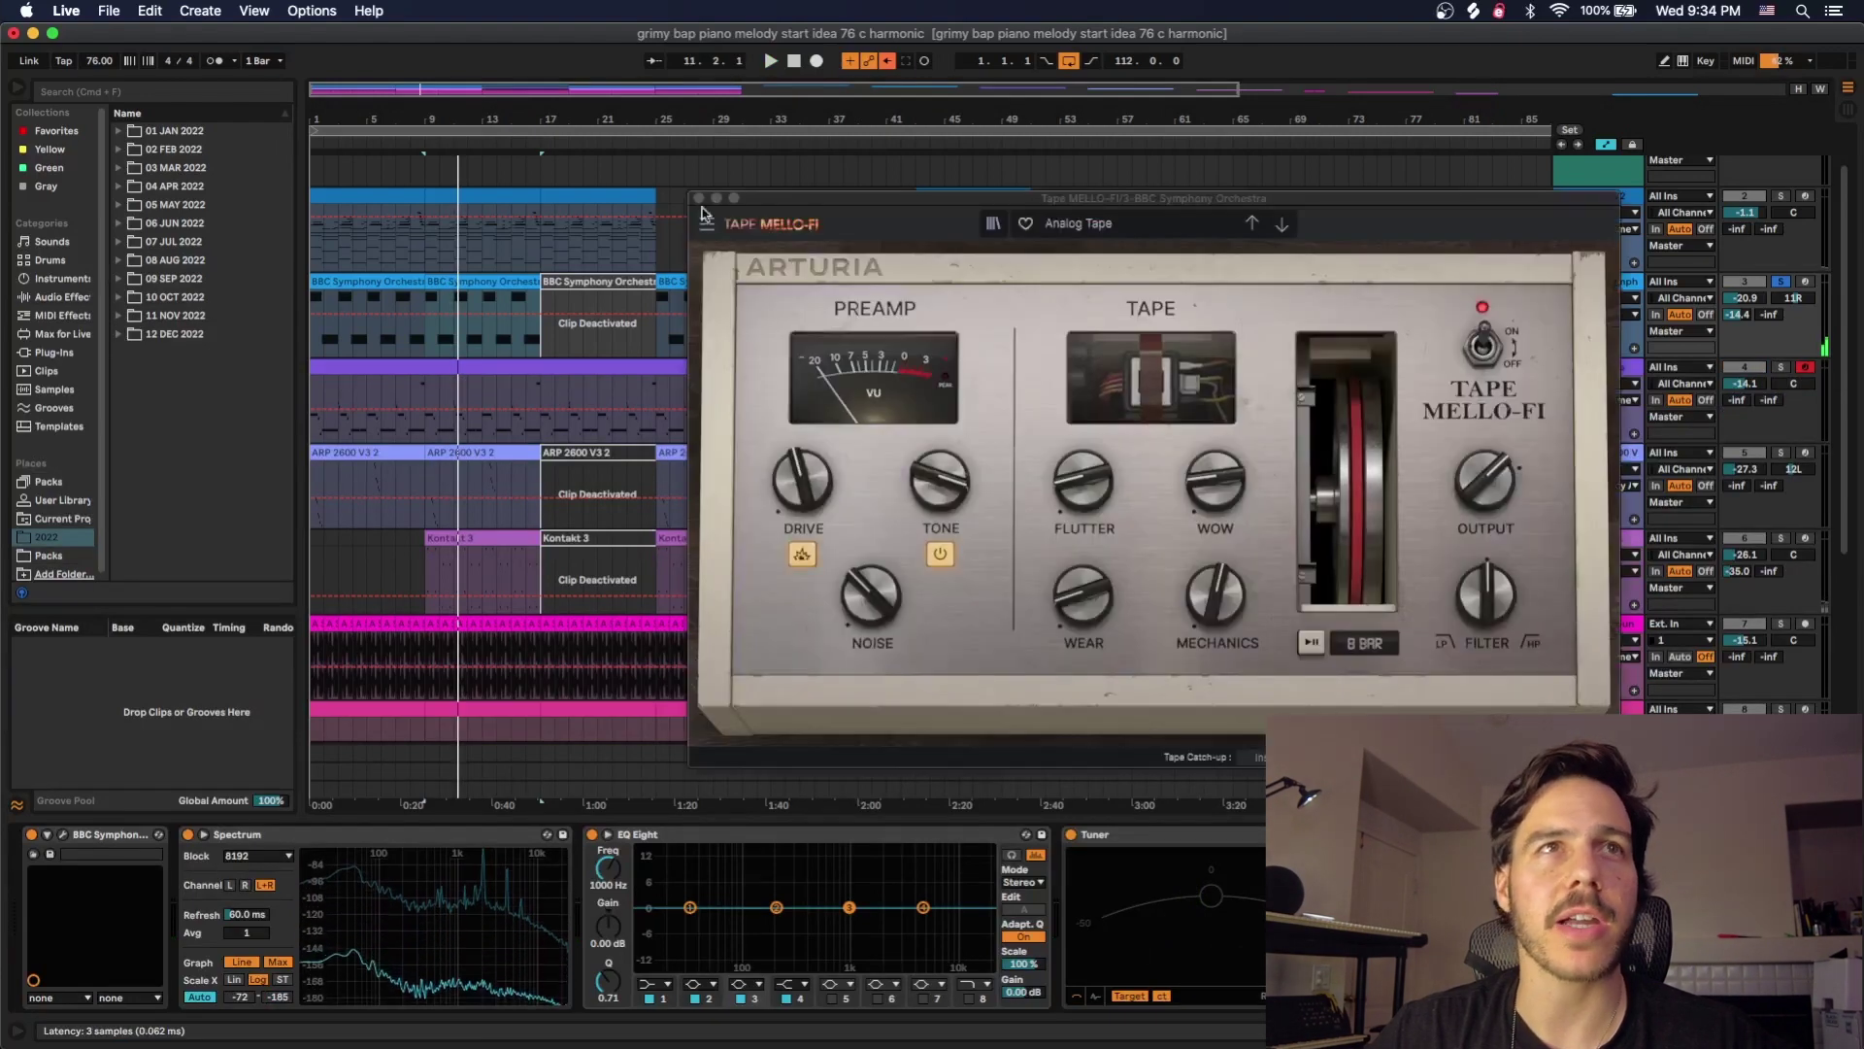
pyautogui.click(87, 636)
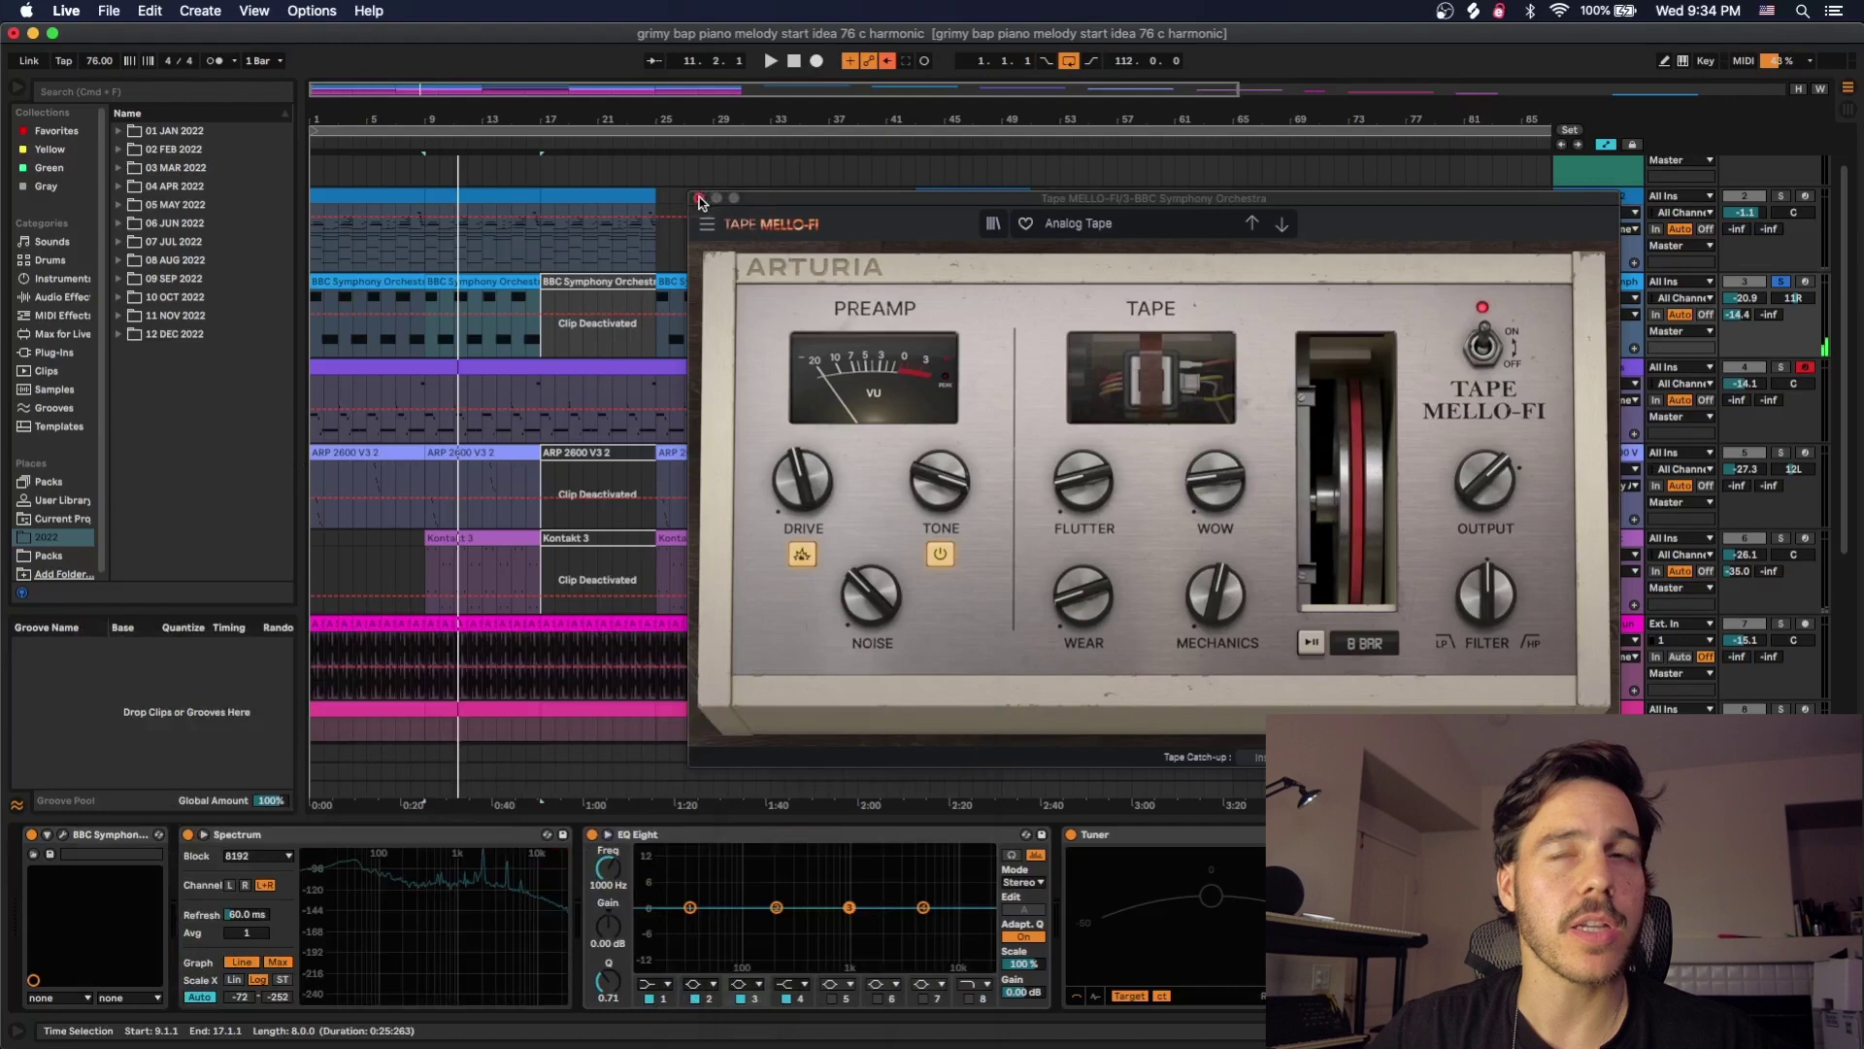
pyautogui.click(701, 199)
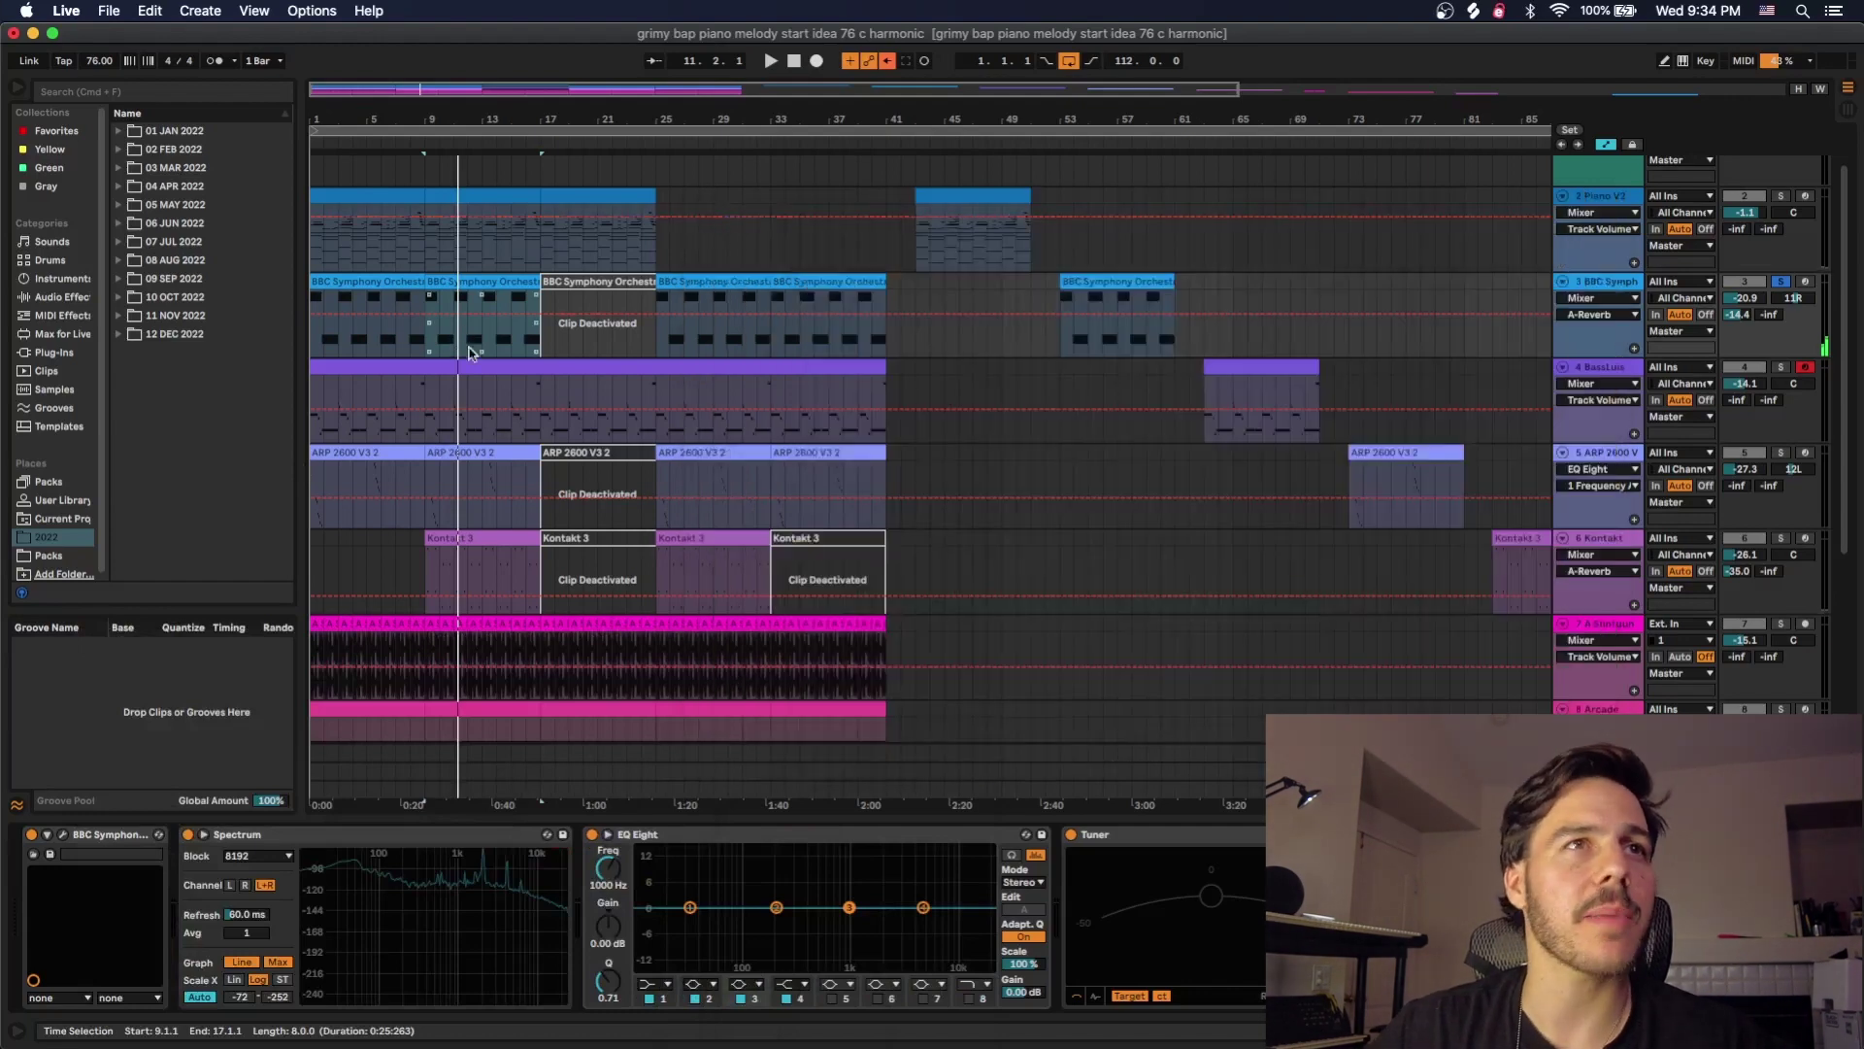
# Move the Kontakt track directly below the BBC Symphony Orchestra track
pyautogui.click(465, 365)
pyautogui.scroll(-3, 466, 389)
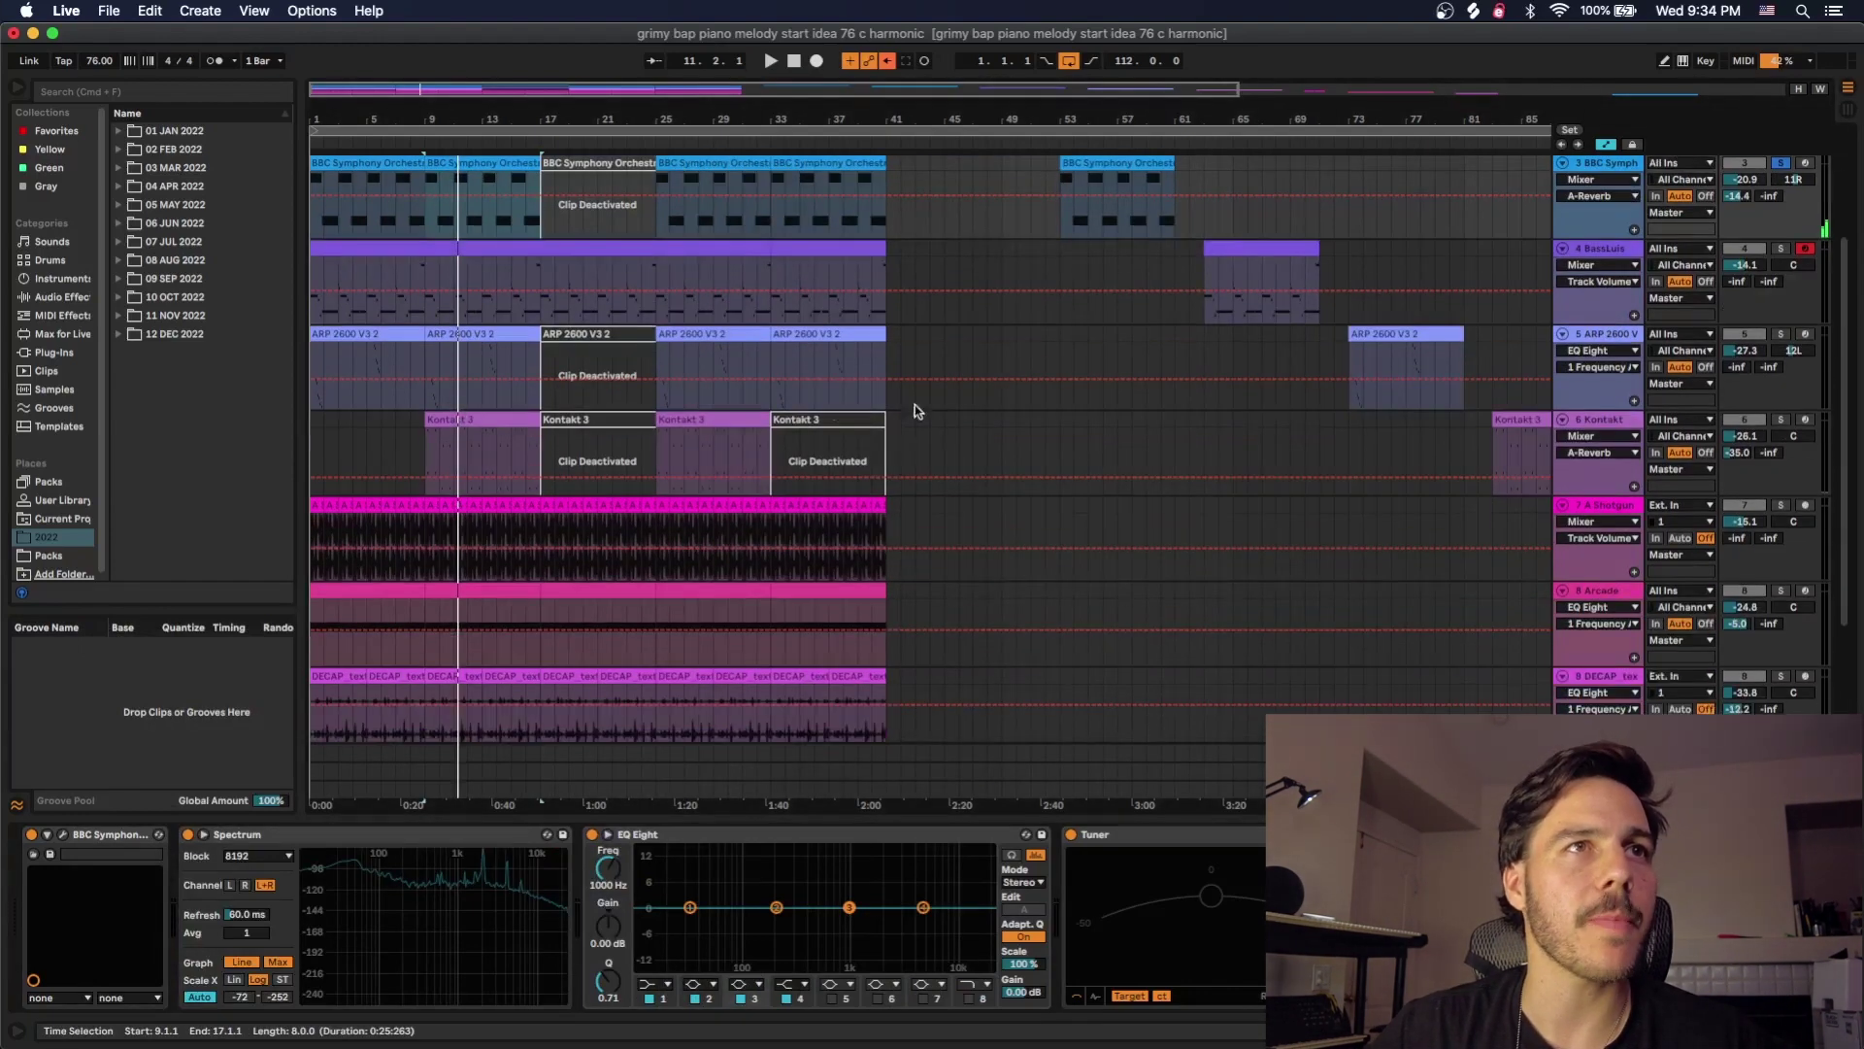
pyautogui.click(1607, 397)
pyautogui.moveTo(1601, 420); pyautogui.dragTo(1617, 265)
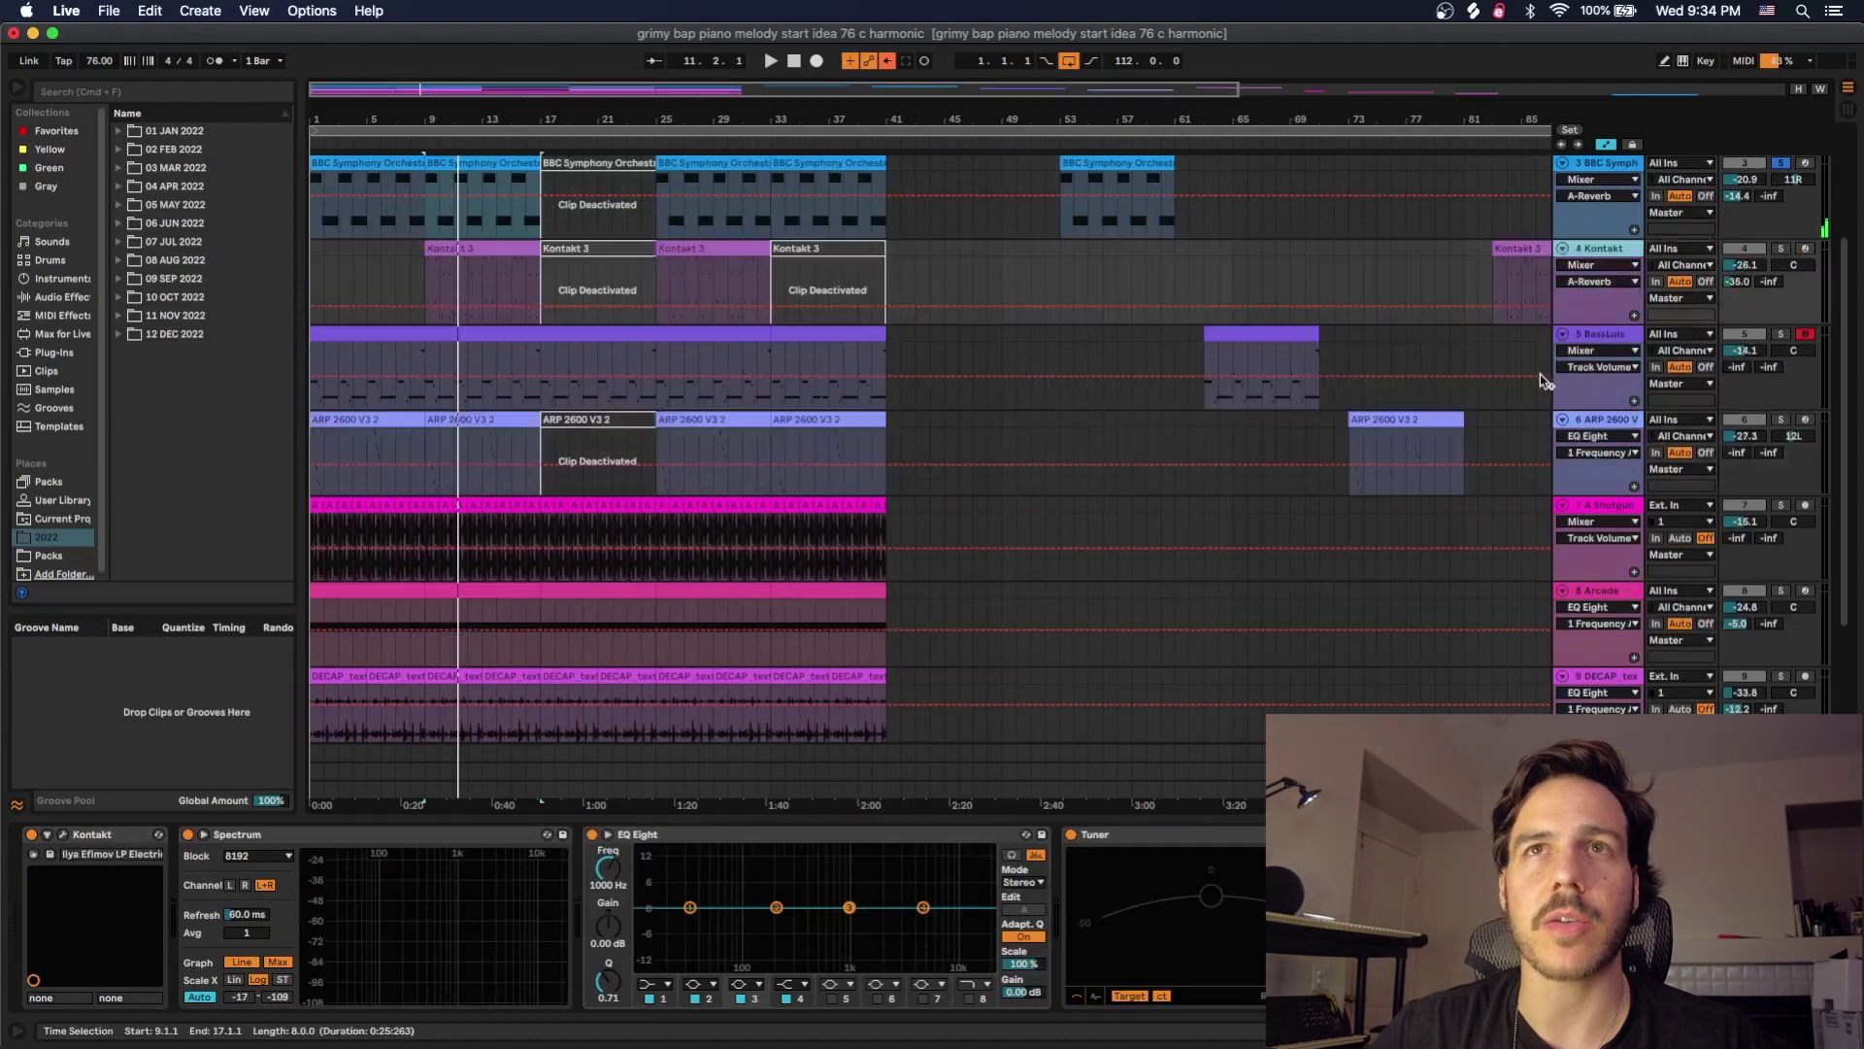
# Solo the Kontakt track and play its clip from bar 9 with the clip's notes open for viewing
pyautogui.scroll(5, 1480, 440)
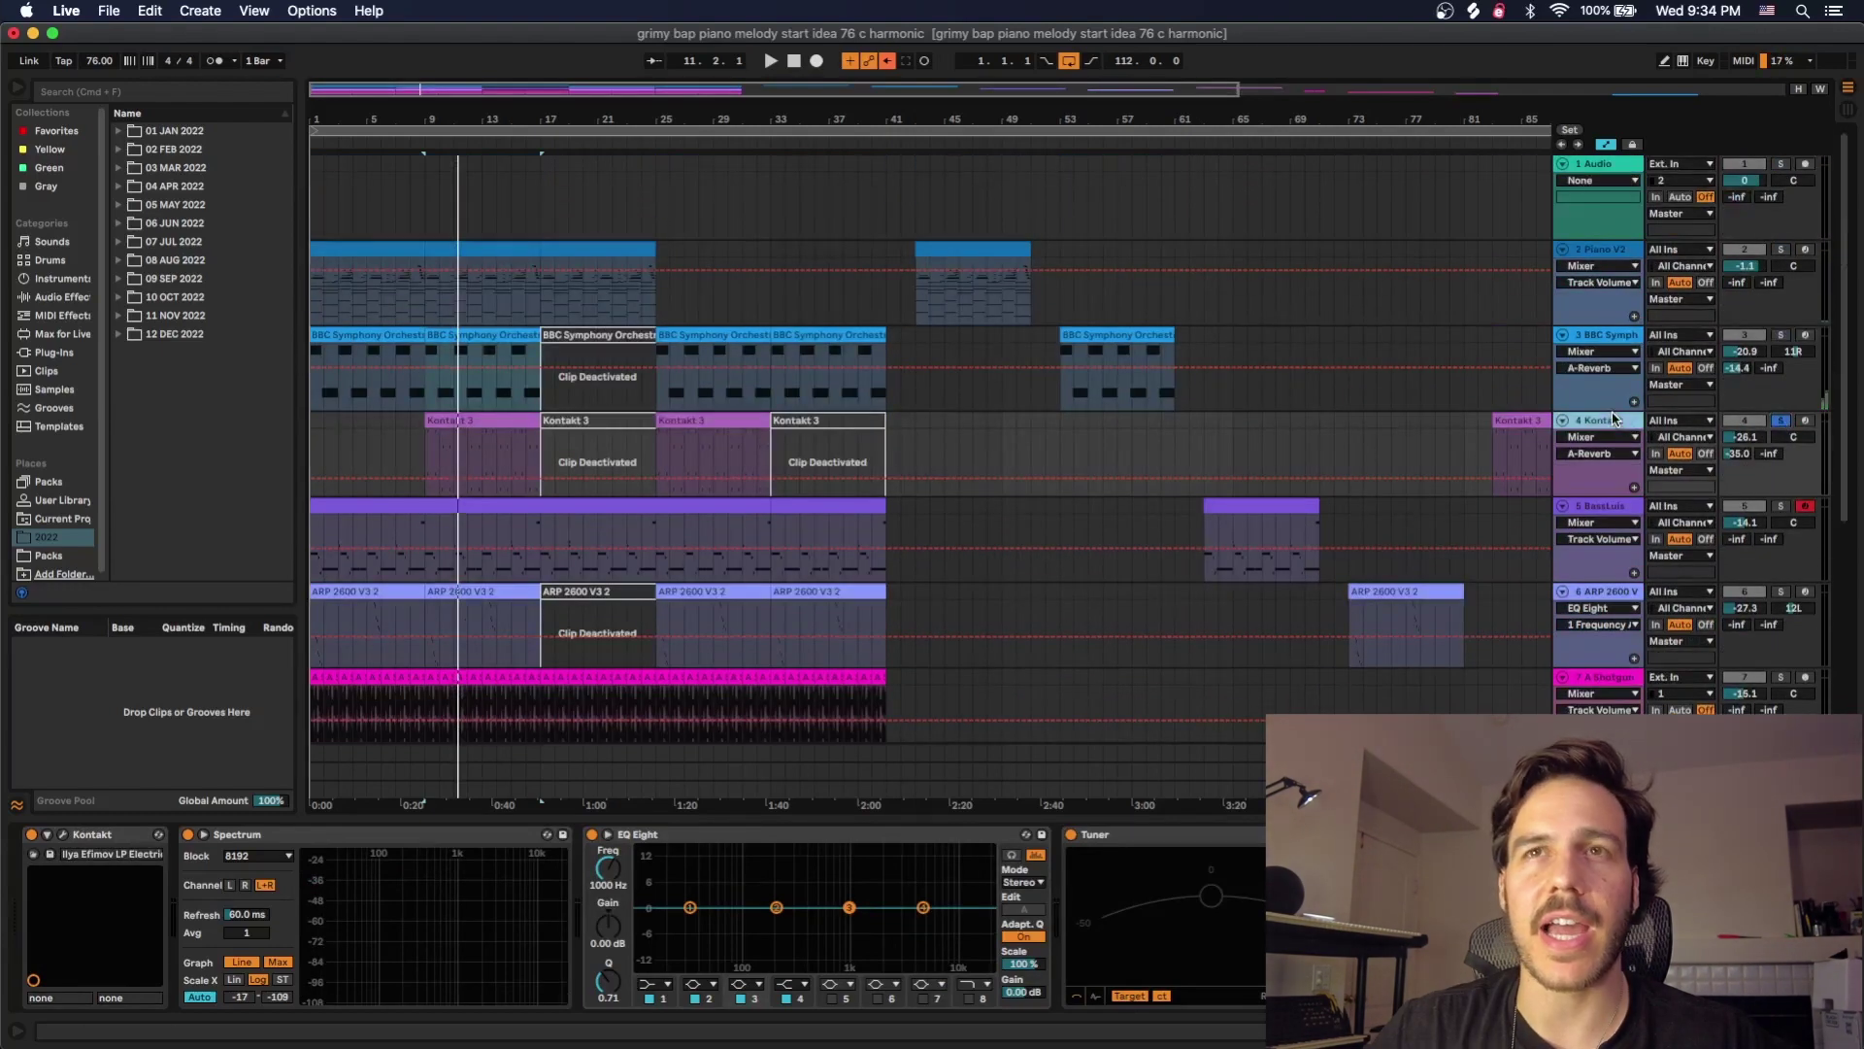
pyautogui.click(452, 421)
pyautogui.press('space')
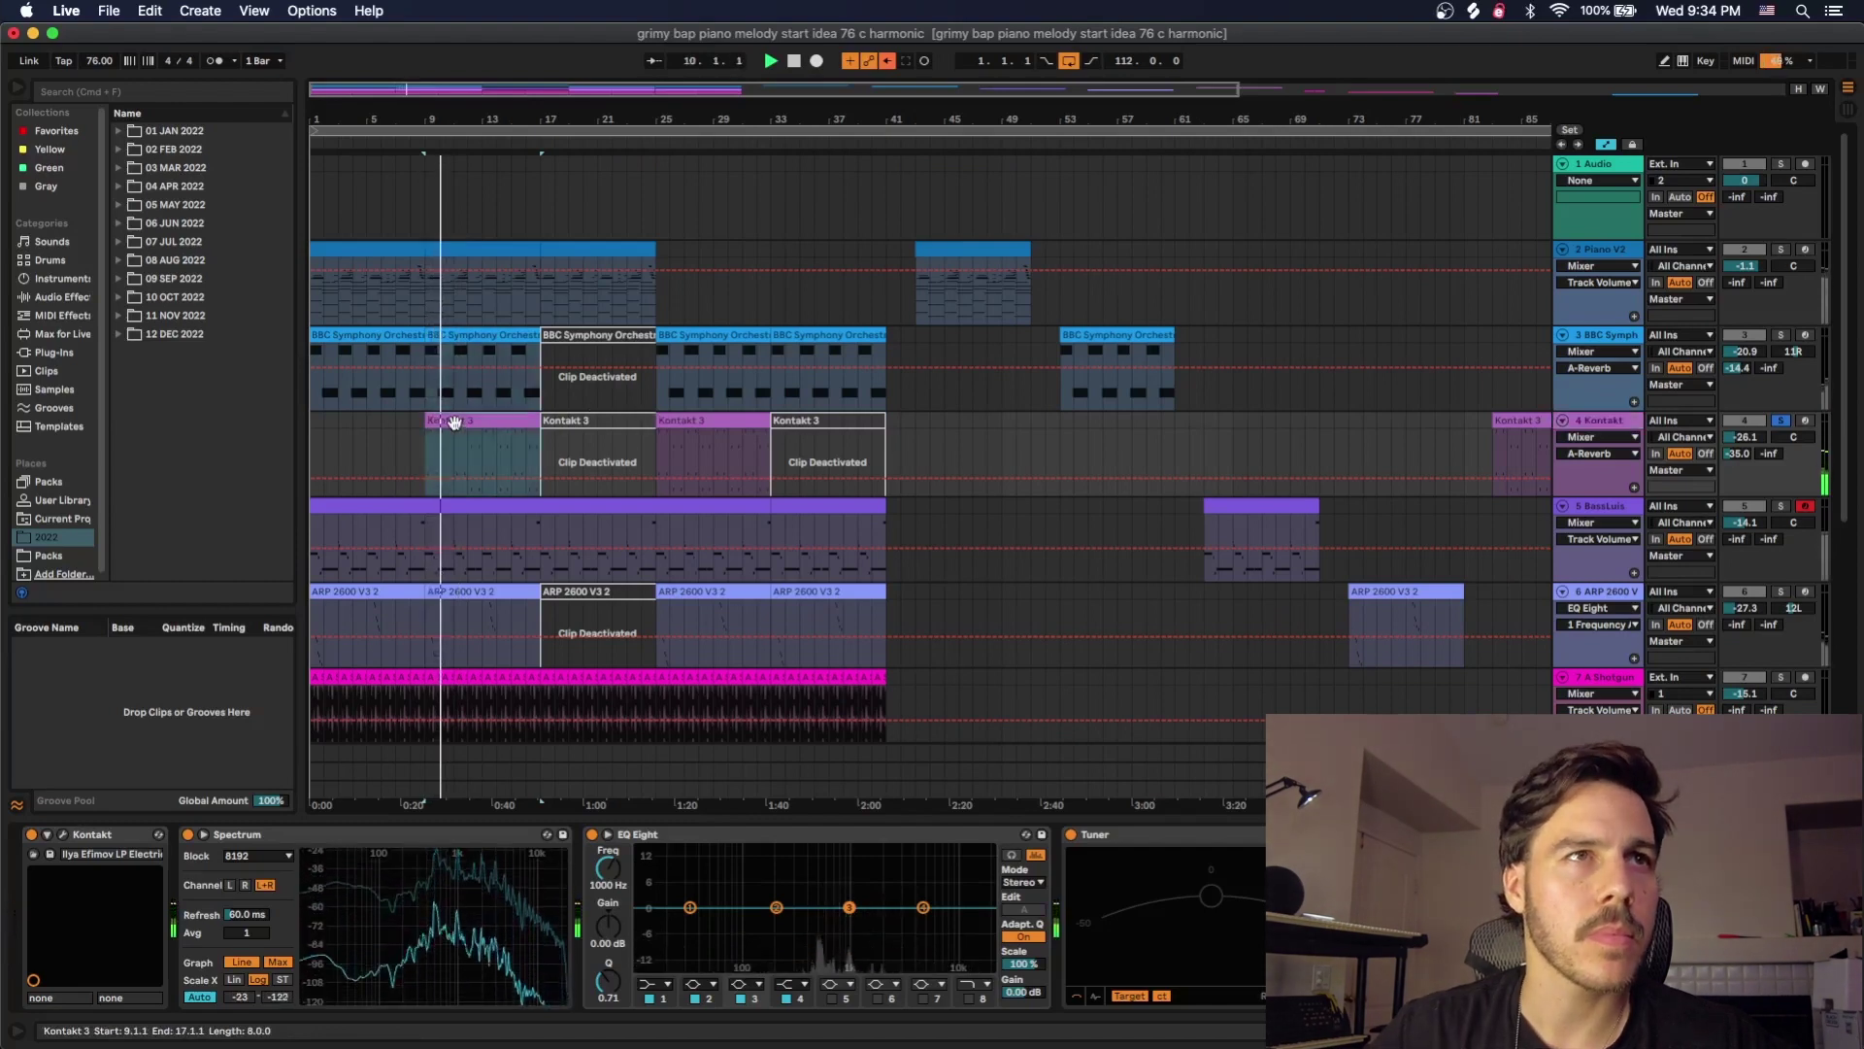
pyautogui.doubleClick(454, 422)
pyautogui.scroll(4, 604, 603)
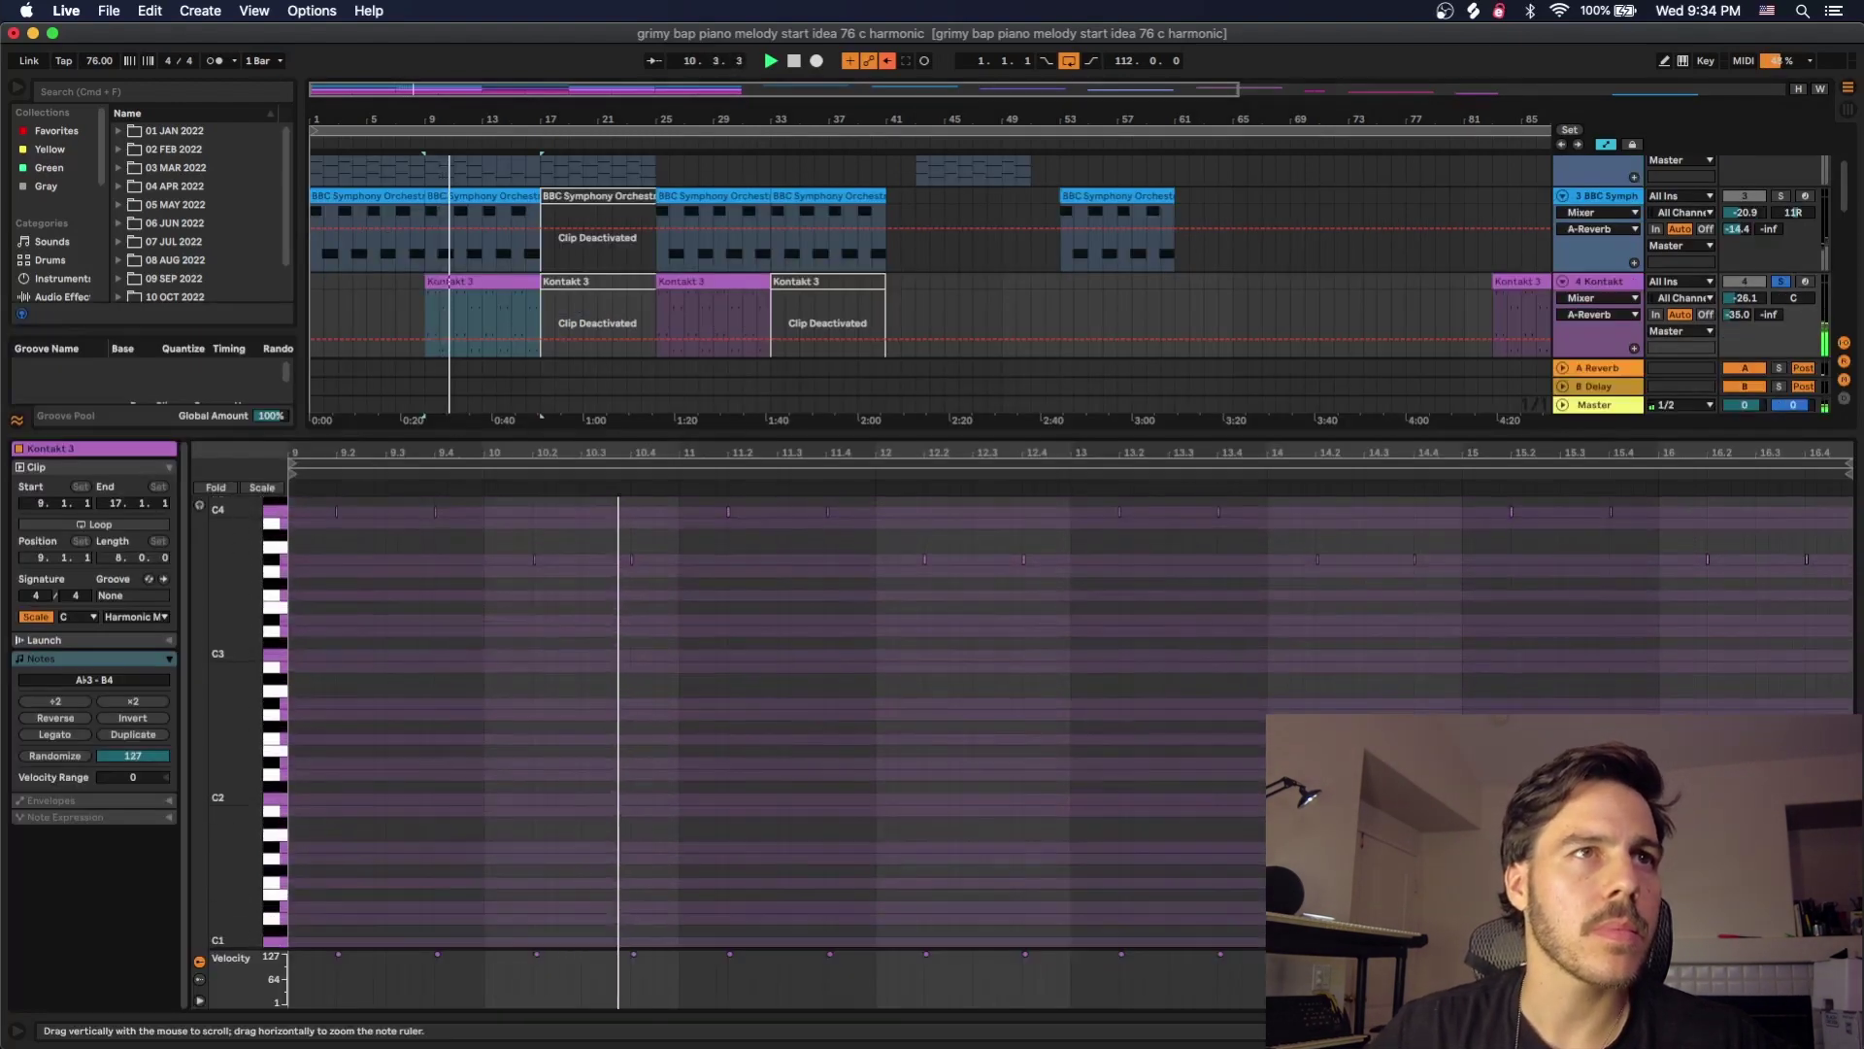
pyautogui.scroll(3, 605, 608)
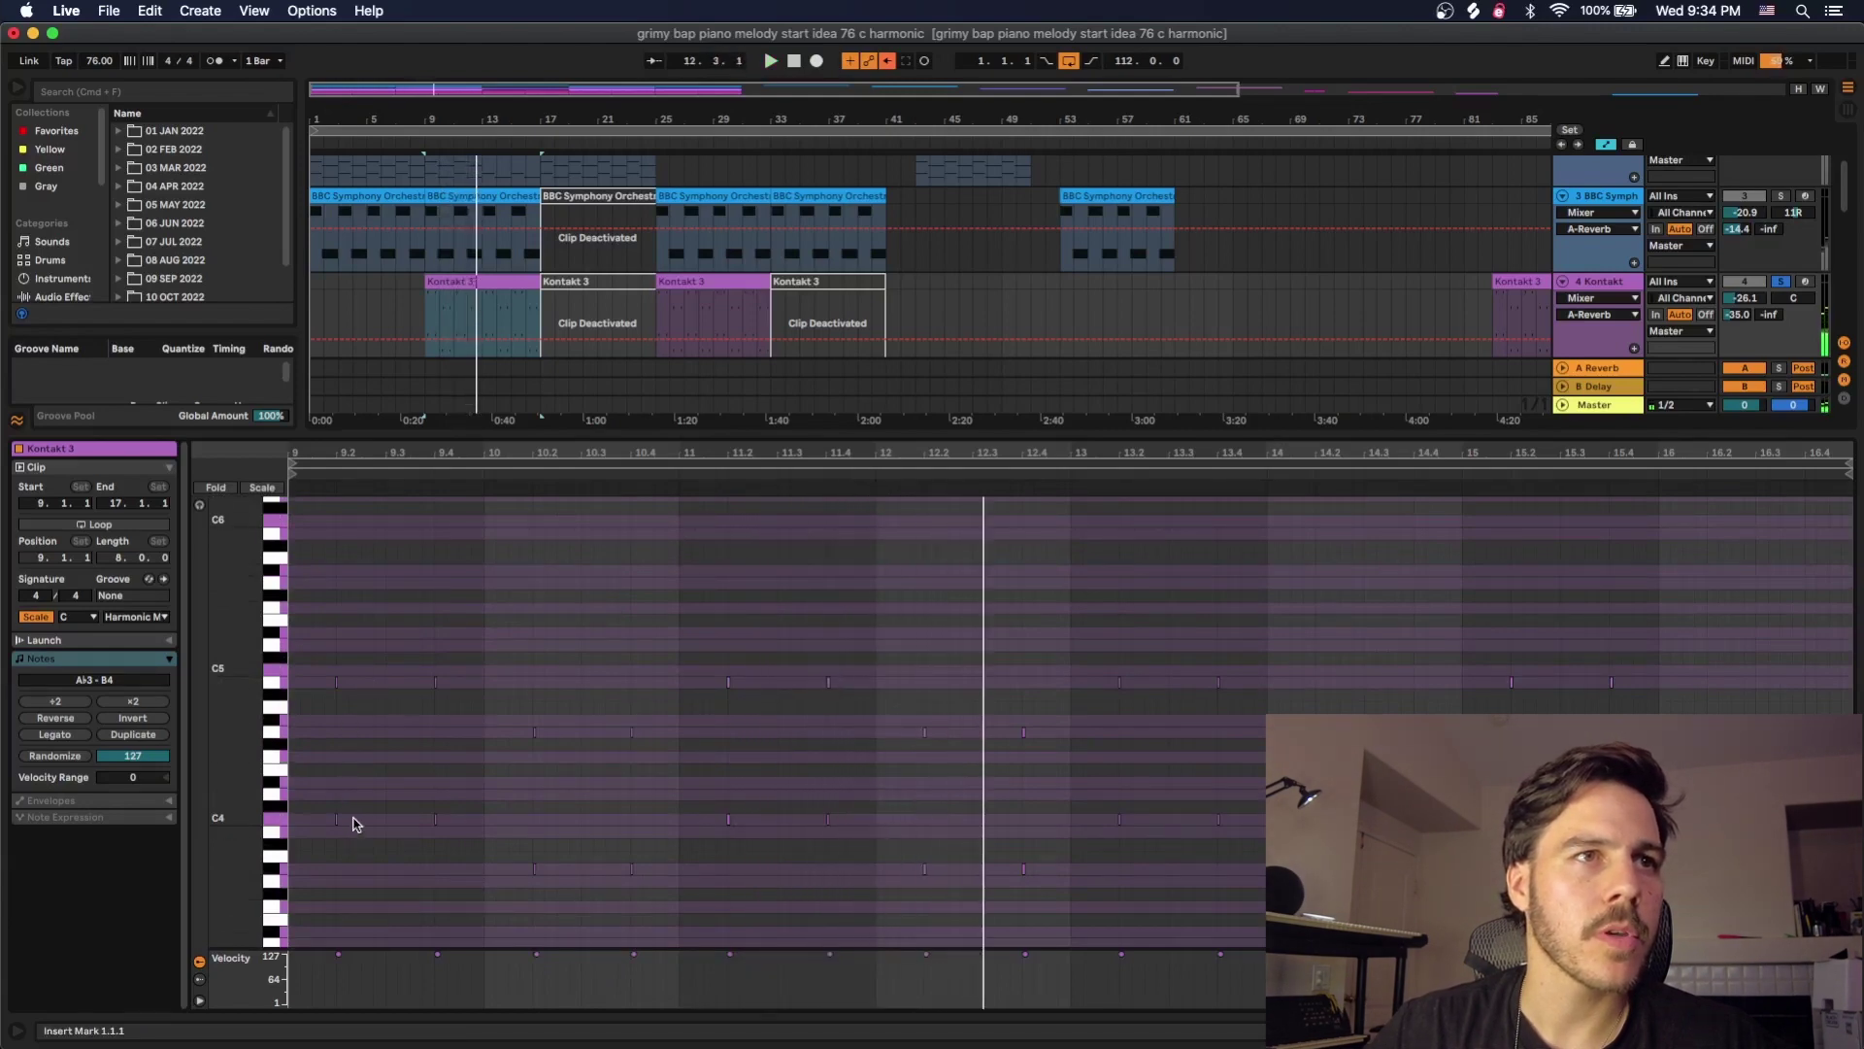
# Select the Kontakt clip's first C4 note at 9.2 and examine the rhythm and pitches of its short notes up close
pyautogui.moveTo(342, 827); pyautogui.dragTo(326, 660)
pyautogui.moveTo(347, 829); pyautogui.dragTo(337, 789)
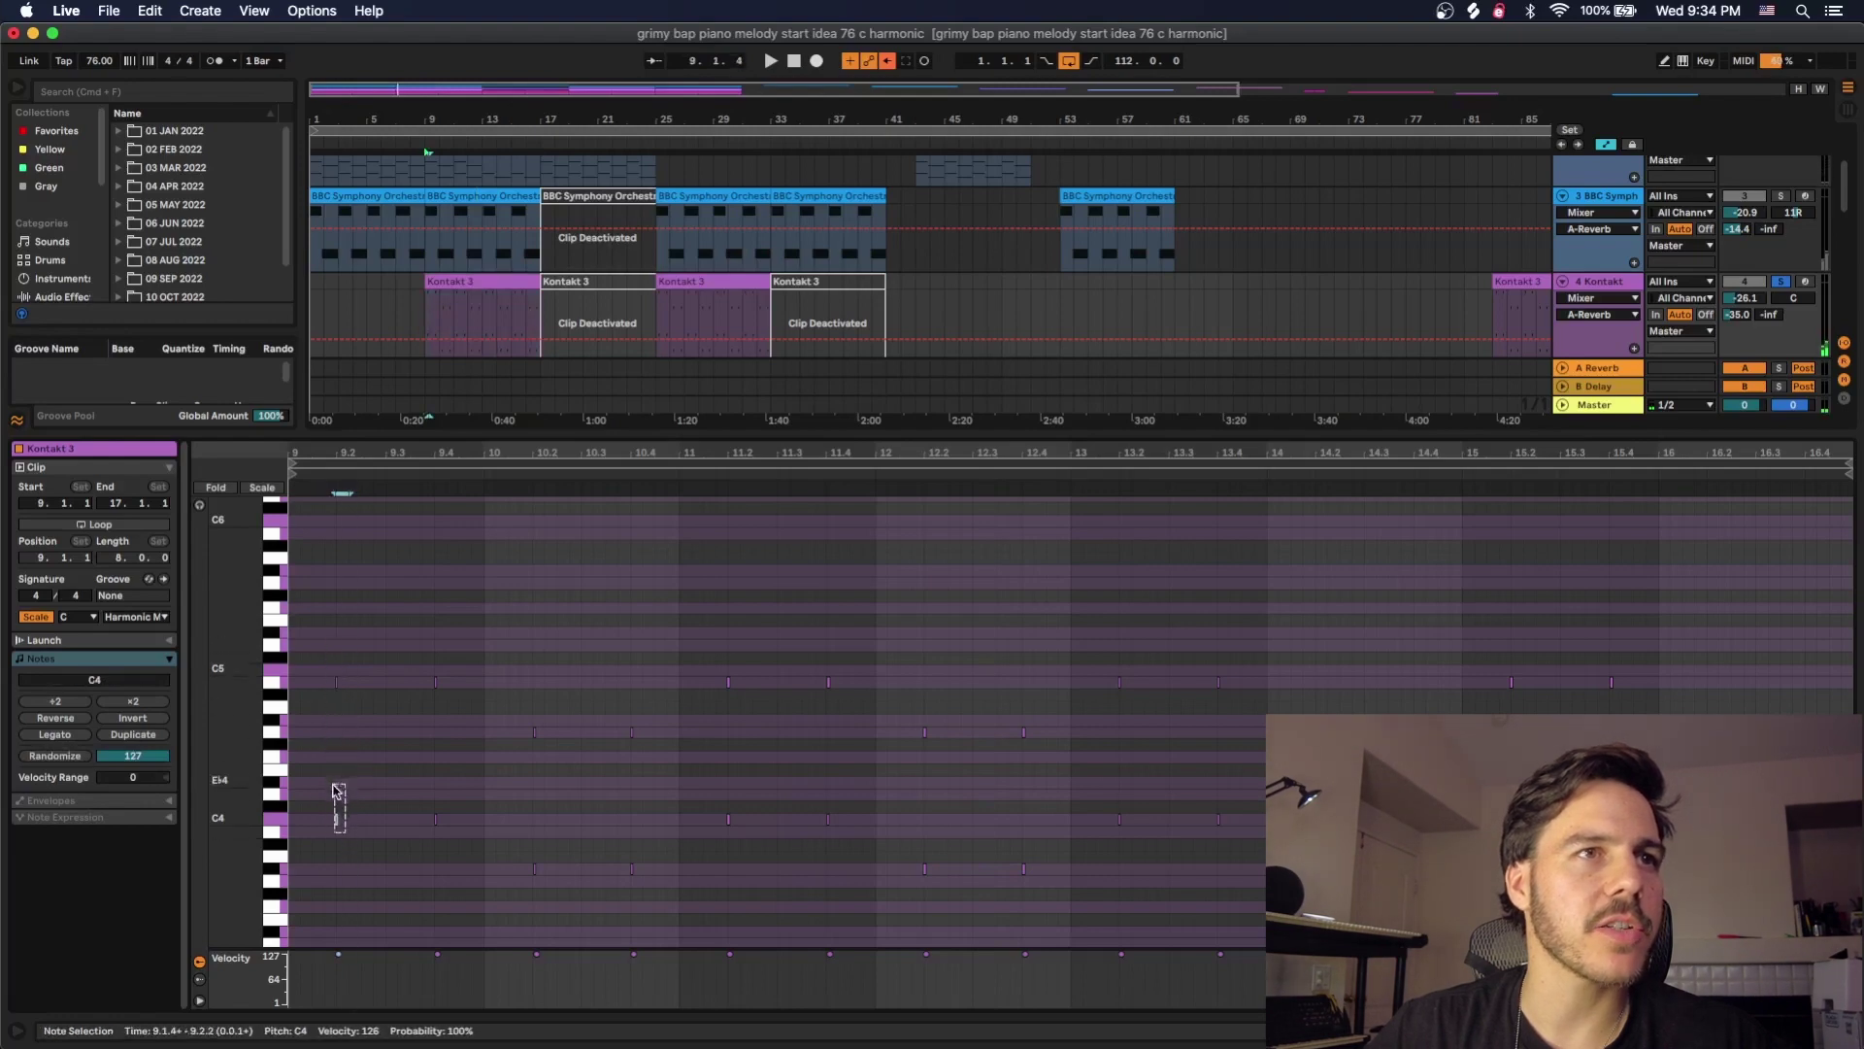
pyautogui.doubleClick(341, 833)
pyautogui.moveTo(238, 807); pyautogui.dragTo(349, 825)
pyautogui.click(357, 839)
pyautogui.moveTo(378, 455); pyautogui.dragTo(947, 548)
pyautogui.scroll(1, 948, 548)
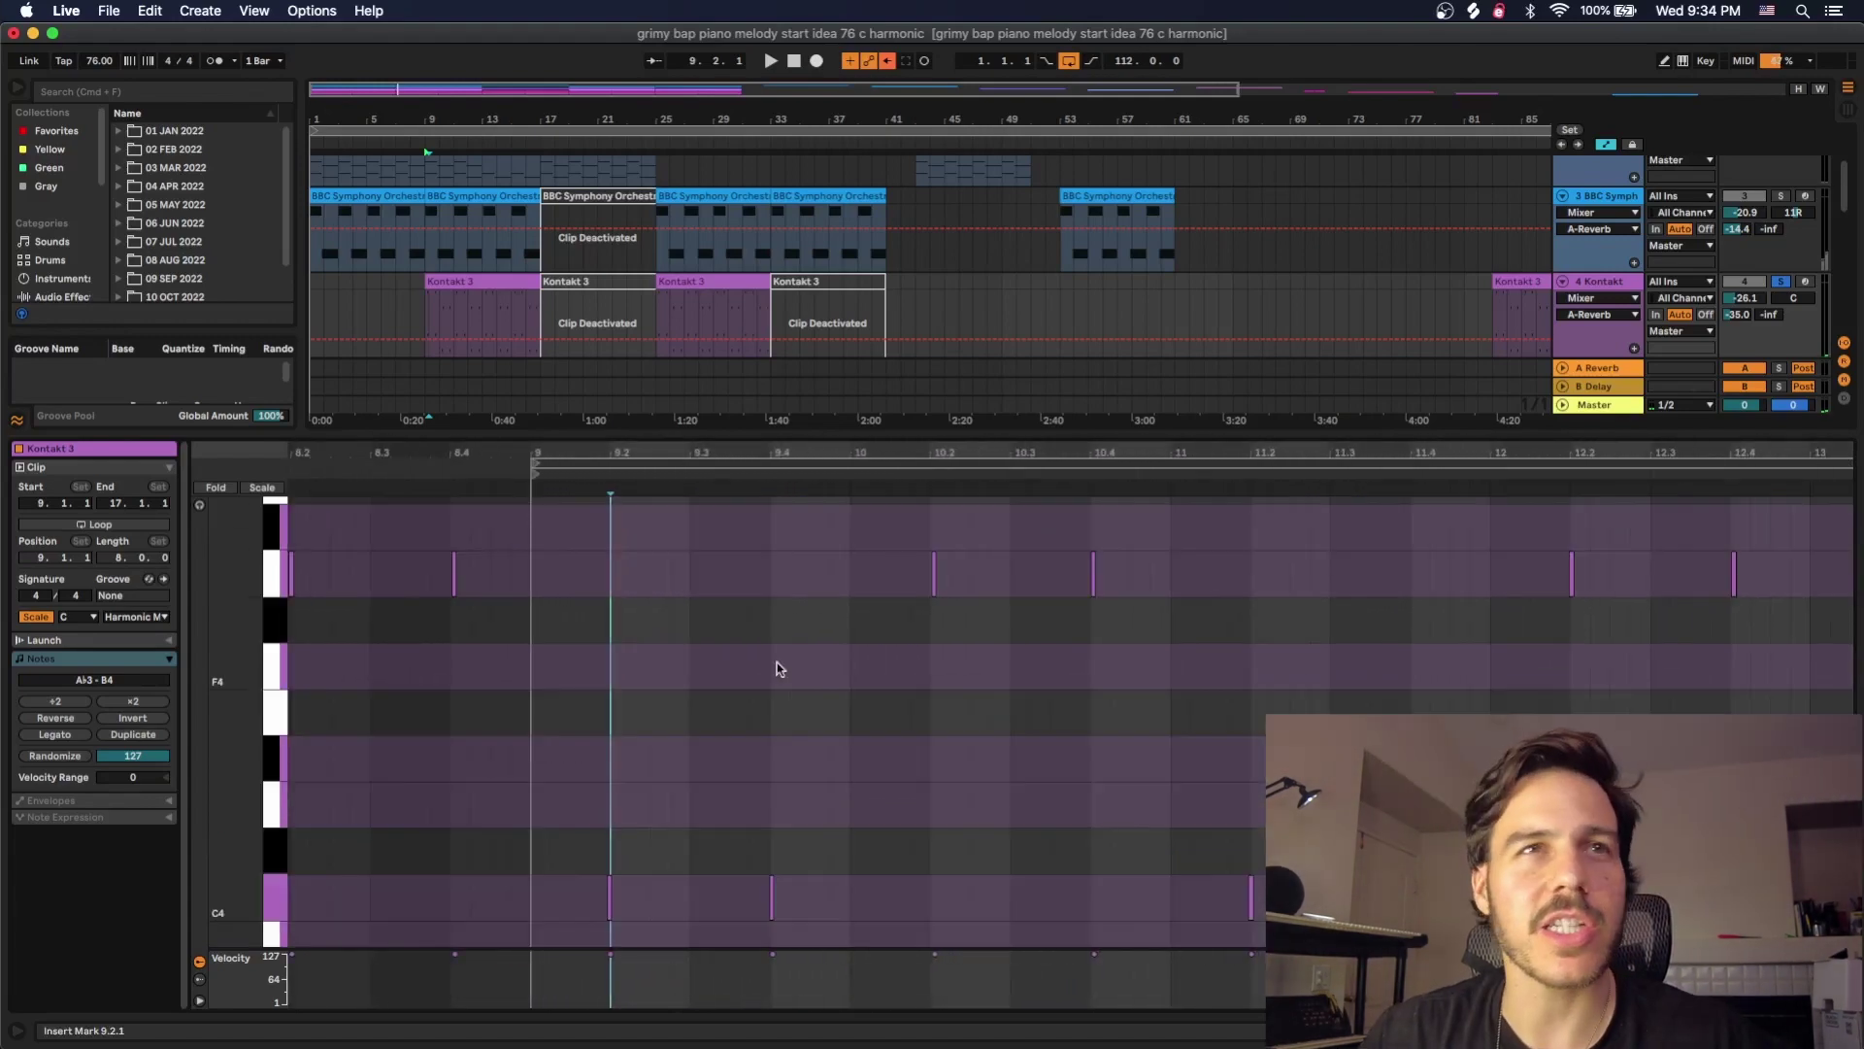
pyautogui.scroll(-1, 648, 740)
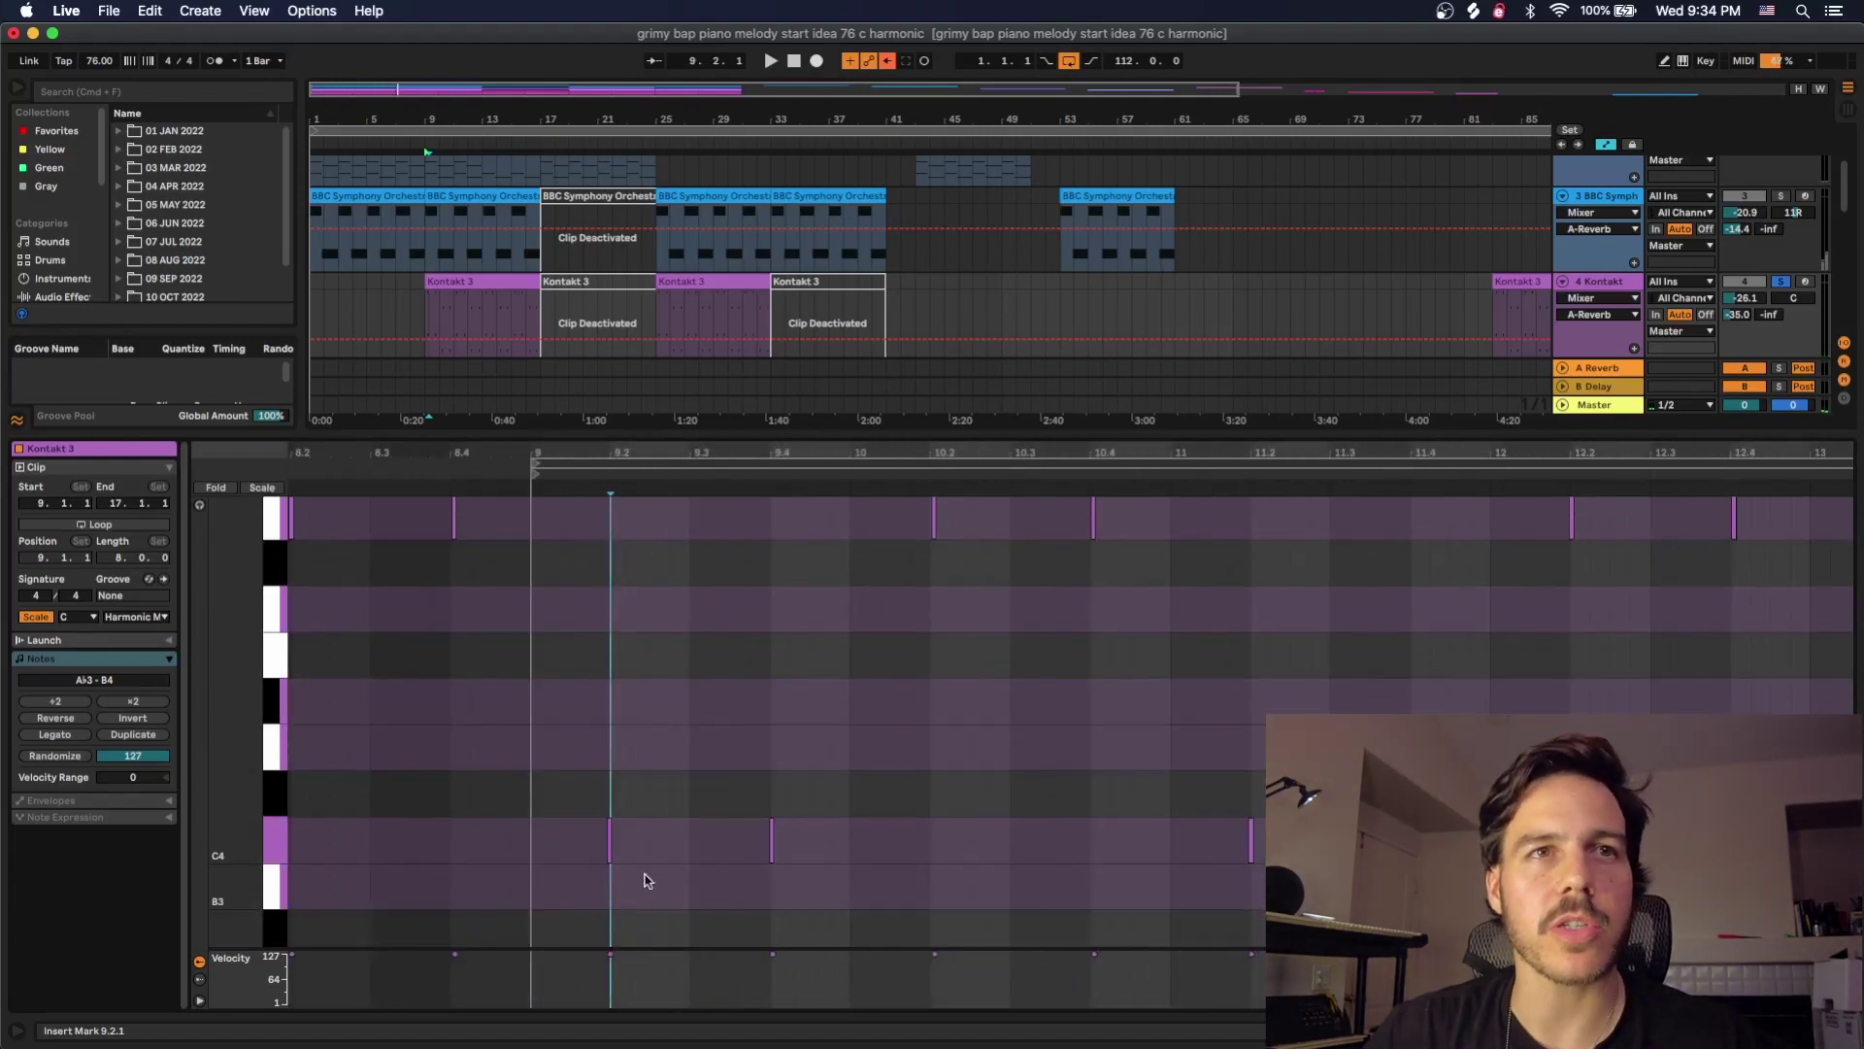
pyautogui.moveTo(891, 453); pyautogui.dragTo(891, 371)
# Select the G4 note at 10.2 and the two A♭3 notes in bar 10 of the Kontakt clip
pyautogui.scroll(2, 1108, 713)
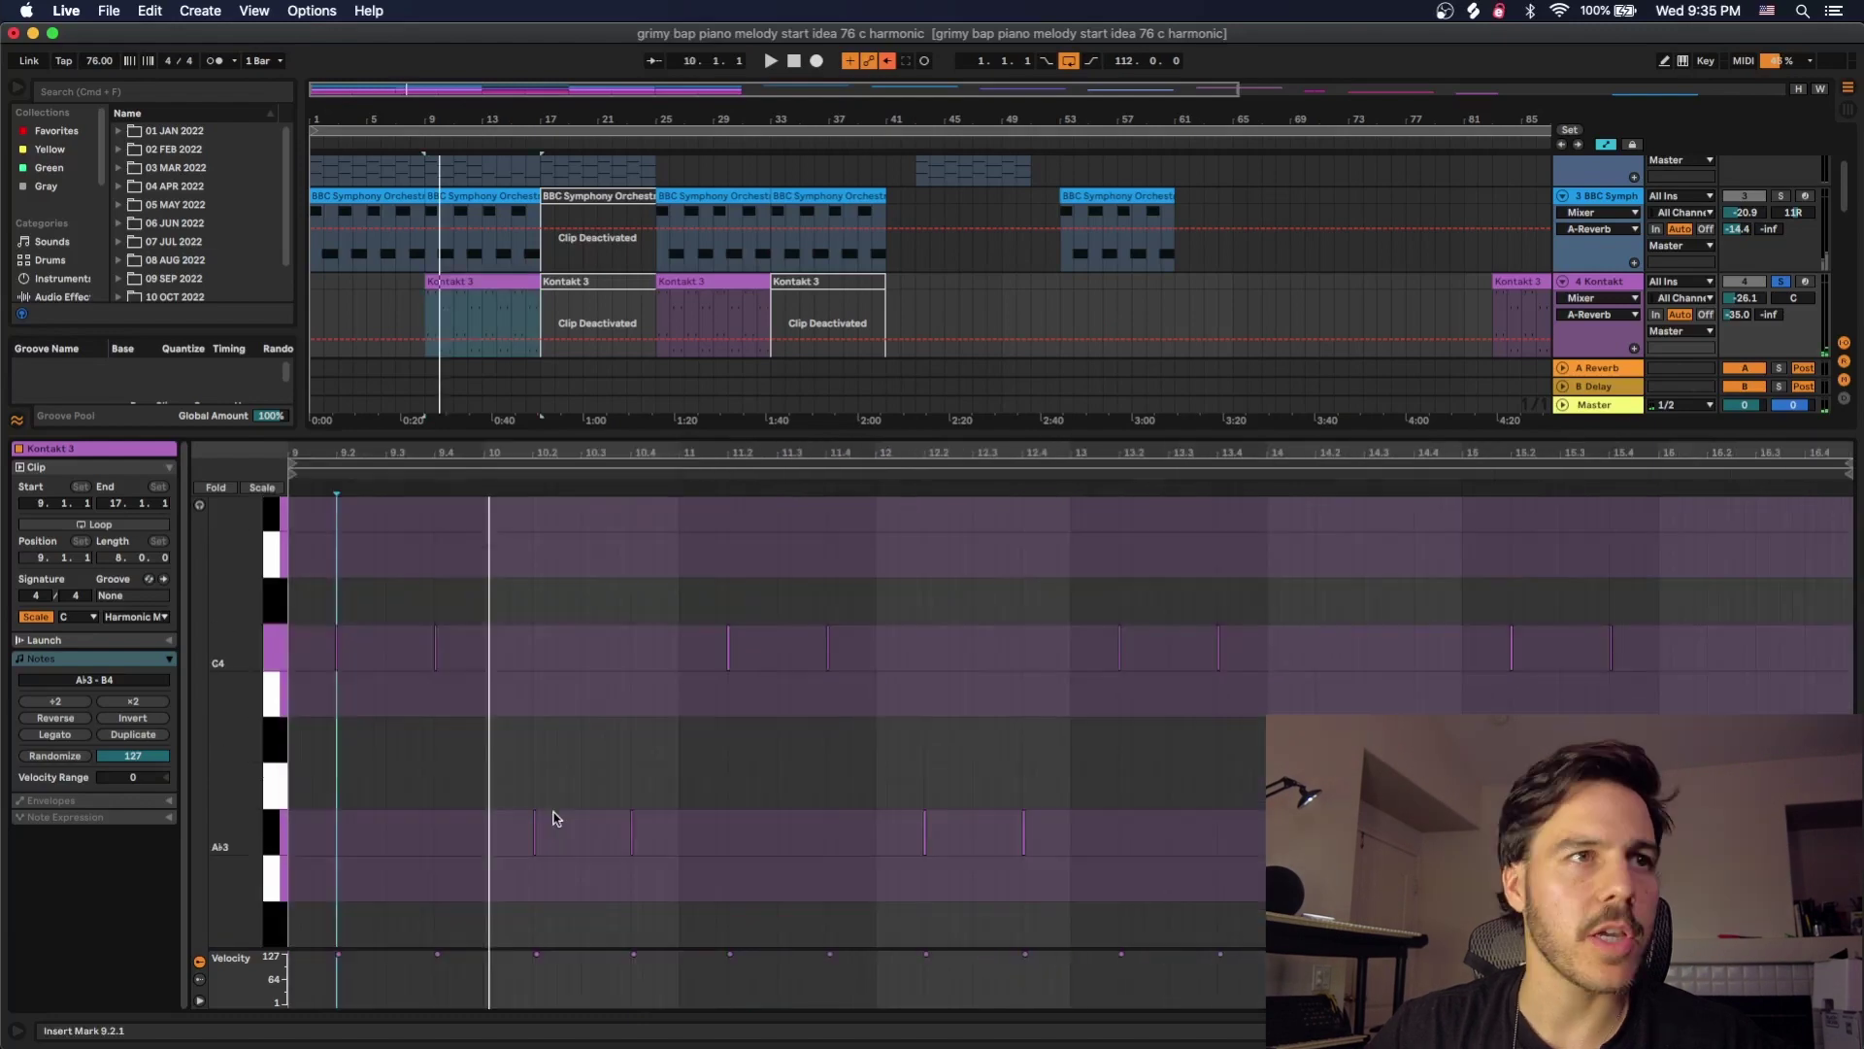
pyautogui.scroll(2, 560, 814)
pyautogui.scroll(2, 573, 619)
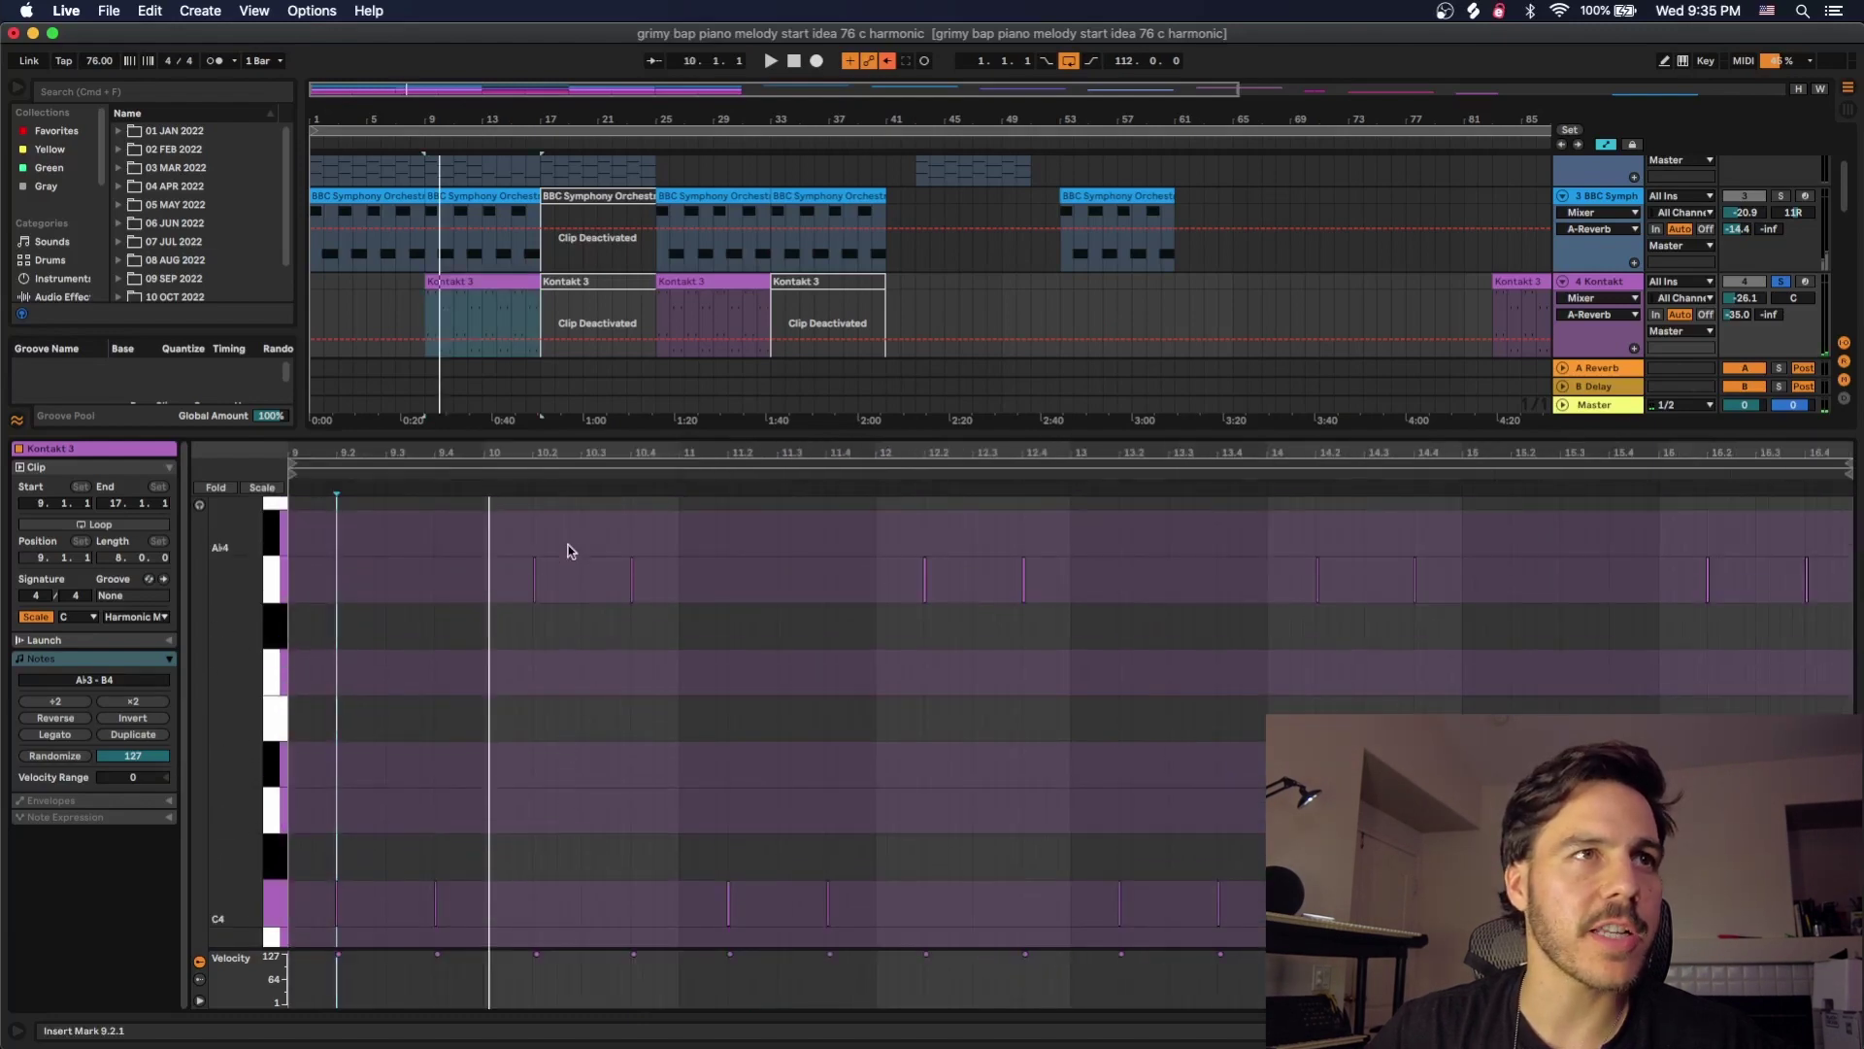
pyautogui.click(540, 569)
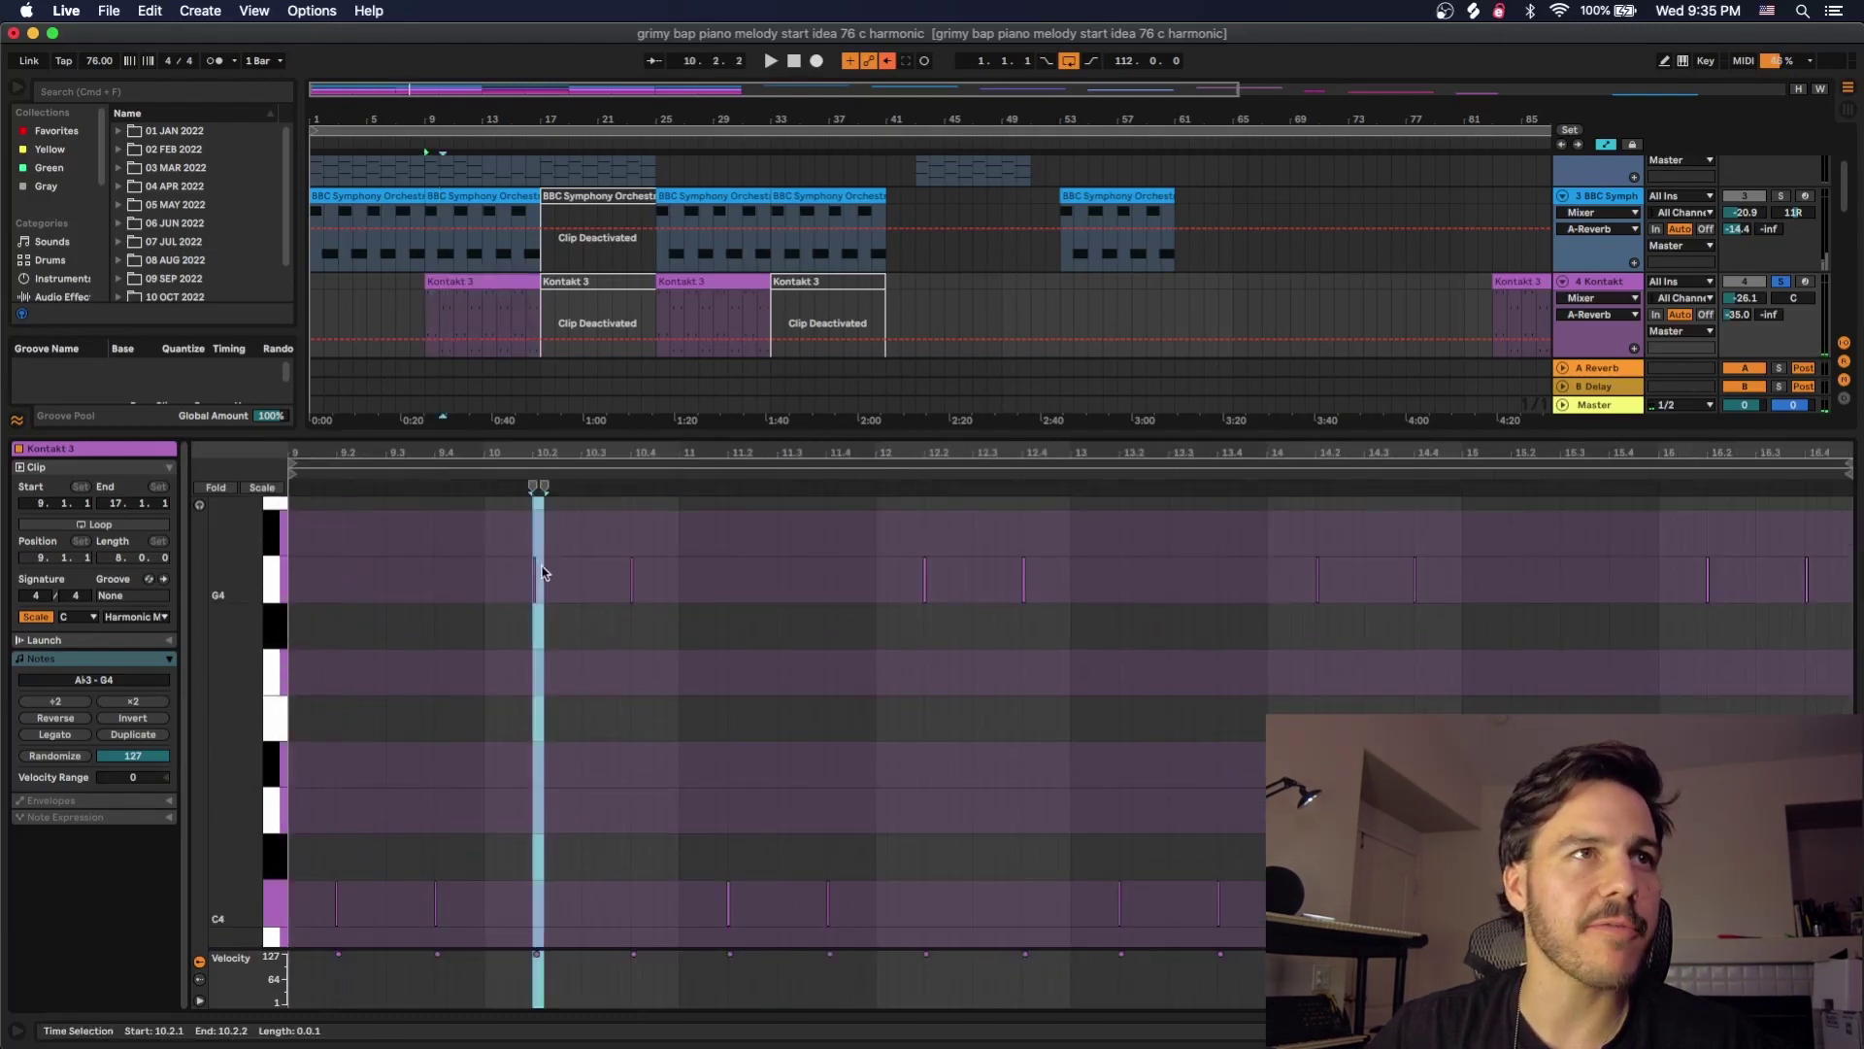
pyautogui.click(536, 574)
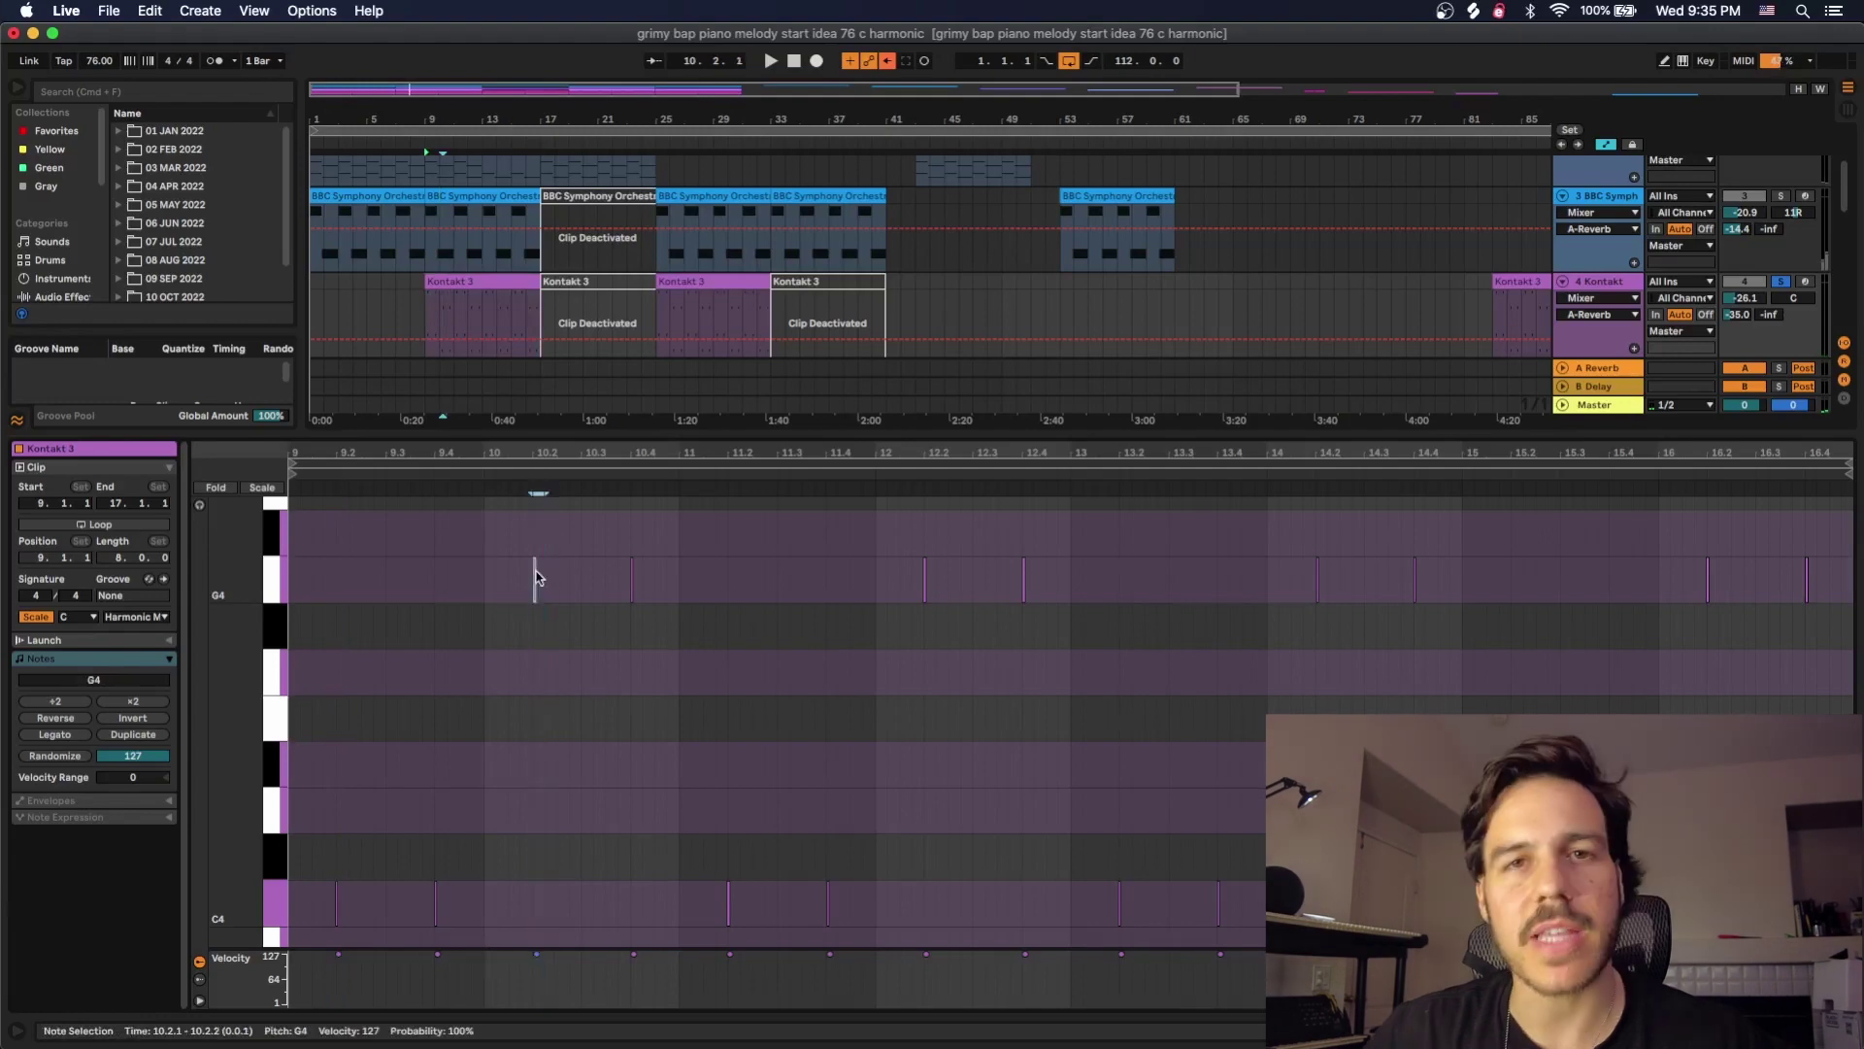
pyautogui.moveTo(570, 537); pyautogui.dragTo(540, 558)
pyautogui.scroll(-7, 544, 583)
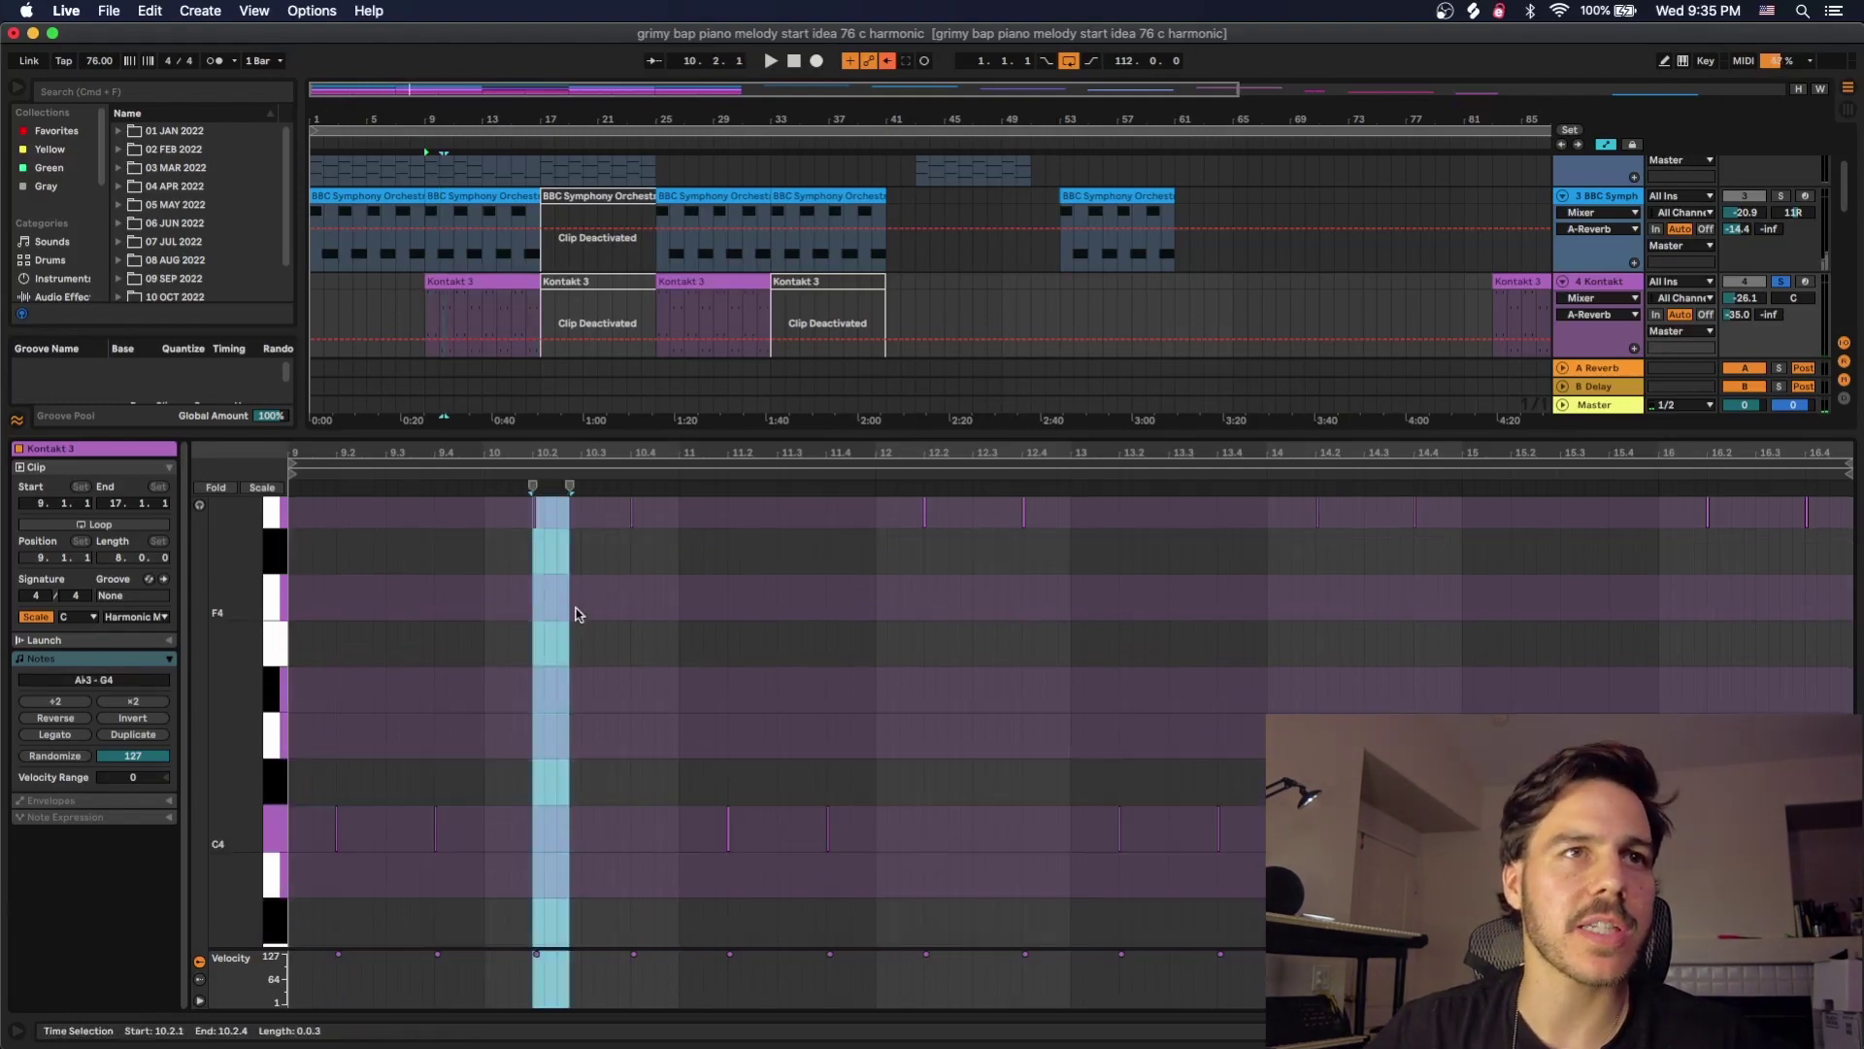
pyautogui.moveTo(535, 715); pyautogui.dragTo(704, 691)
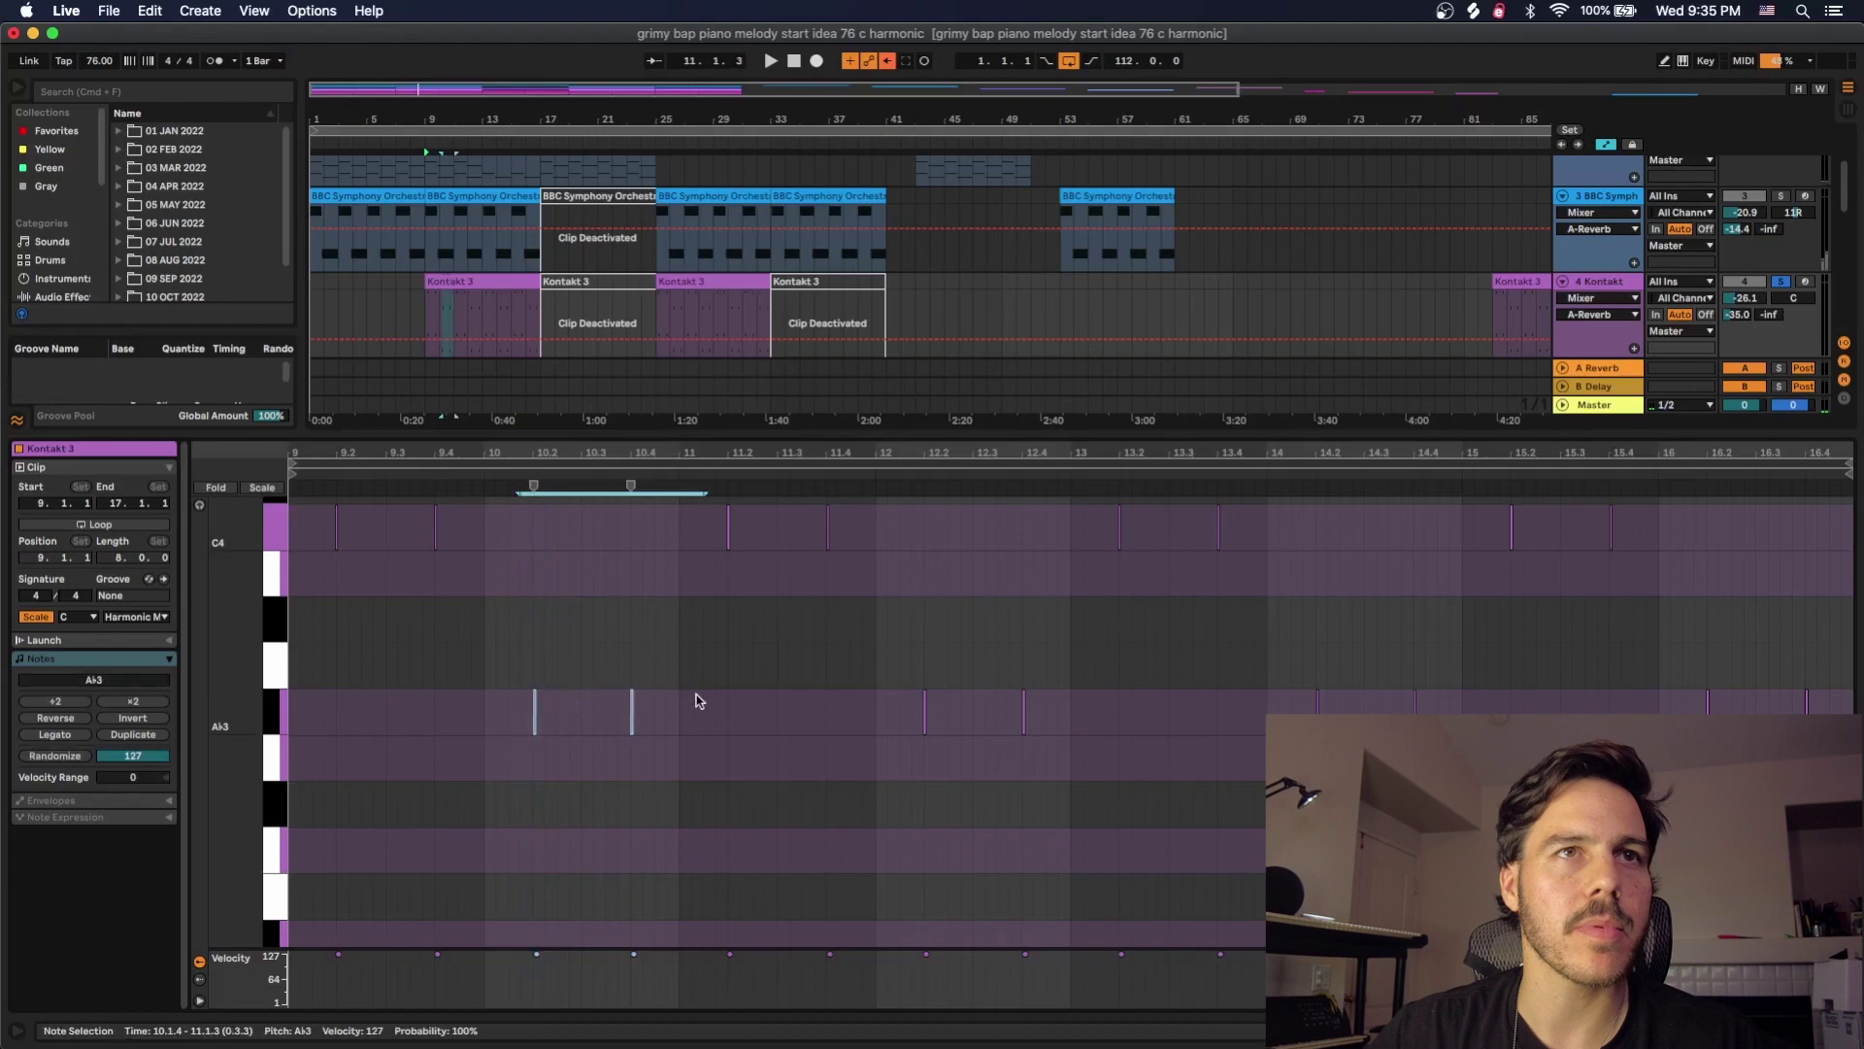
# Move the ARP 2600 track directly below the Kontakt track and solo it
pyautogui.scroll(4, 825, 582)
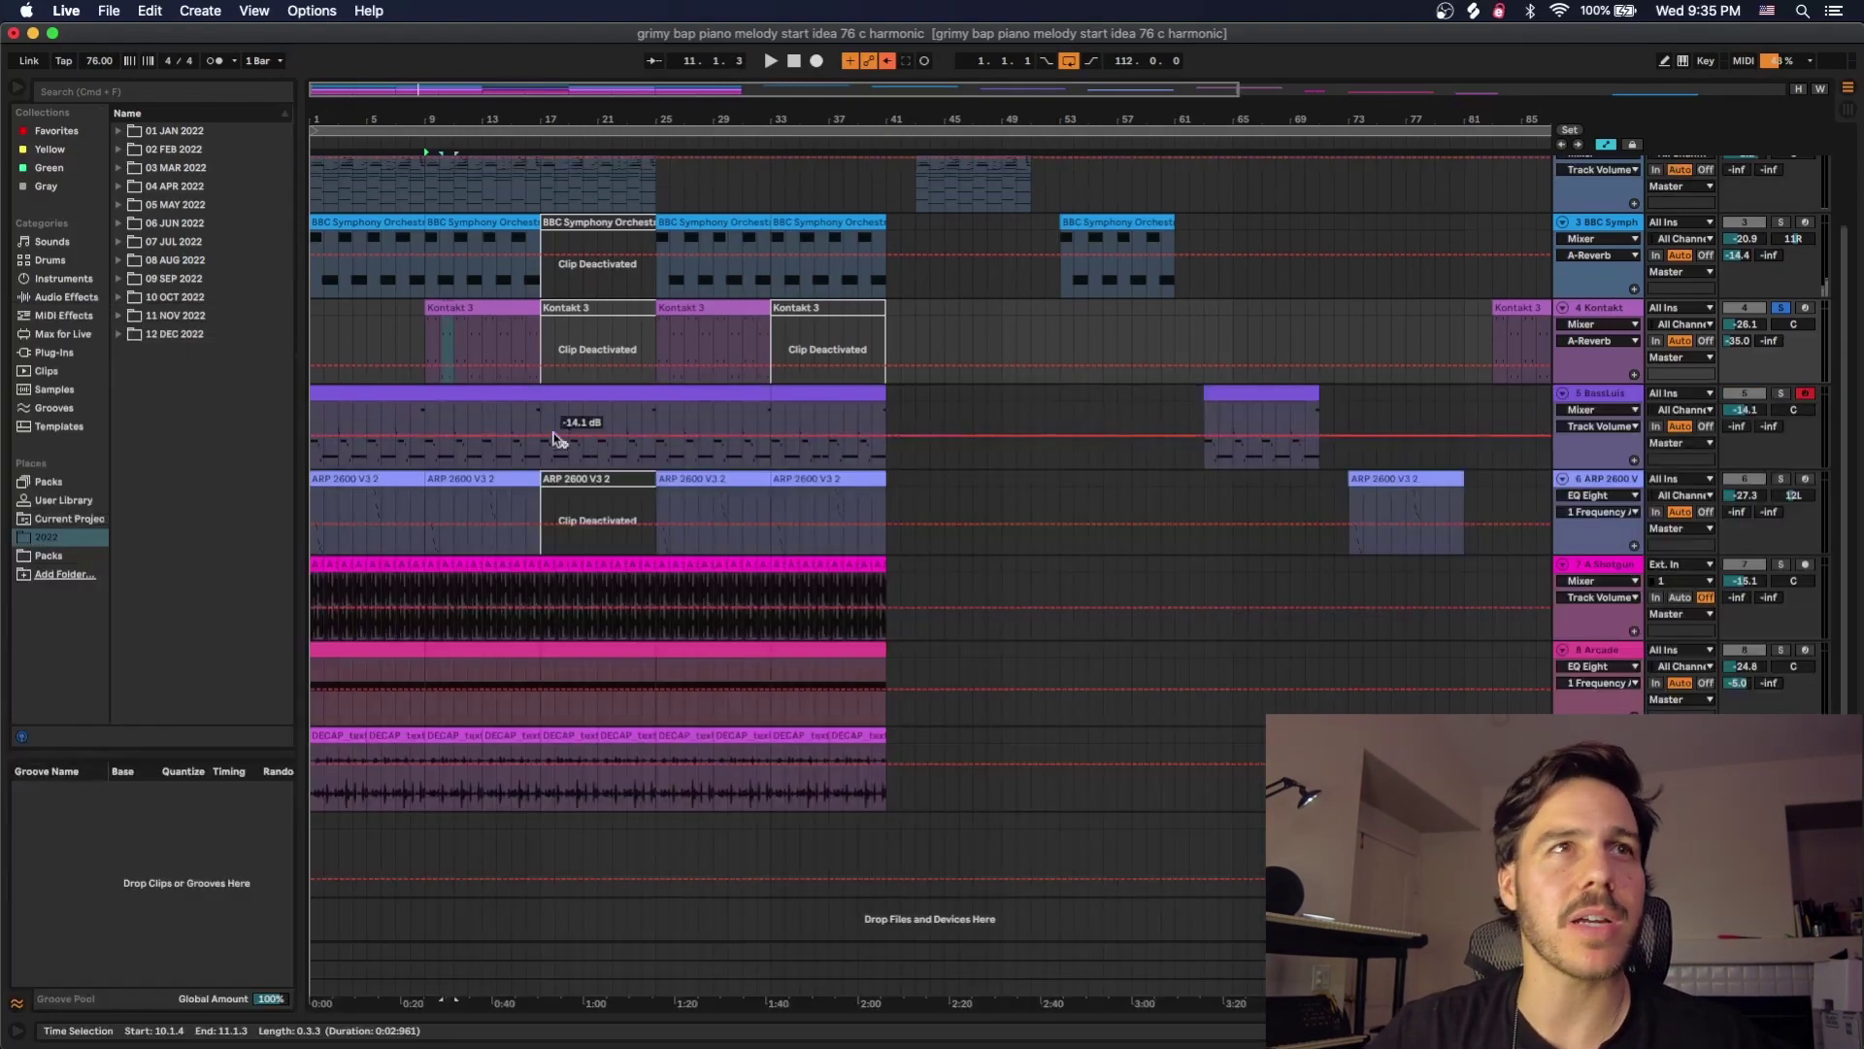
pyautogui.hotkey('shift', 'Tab')
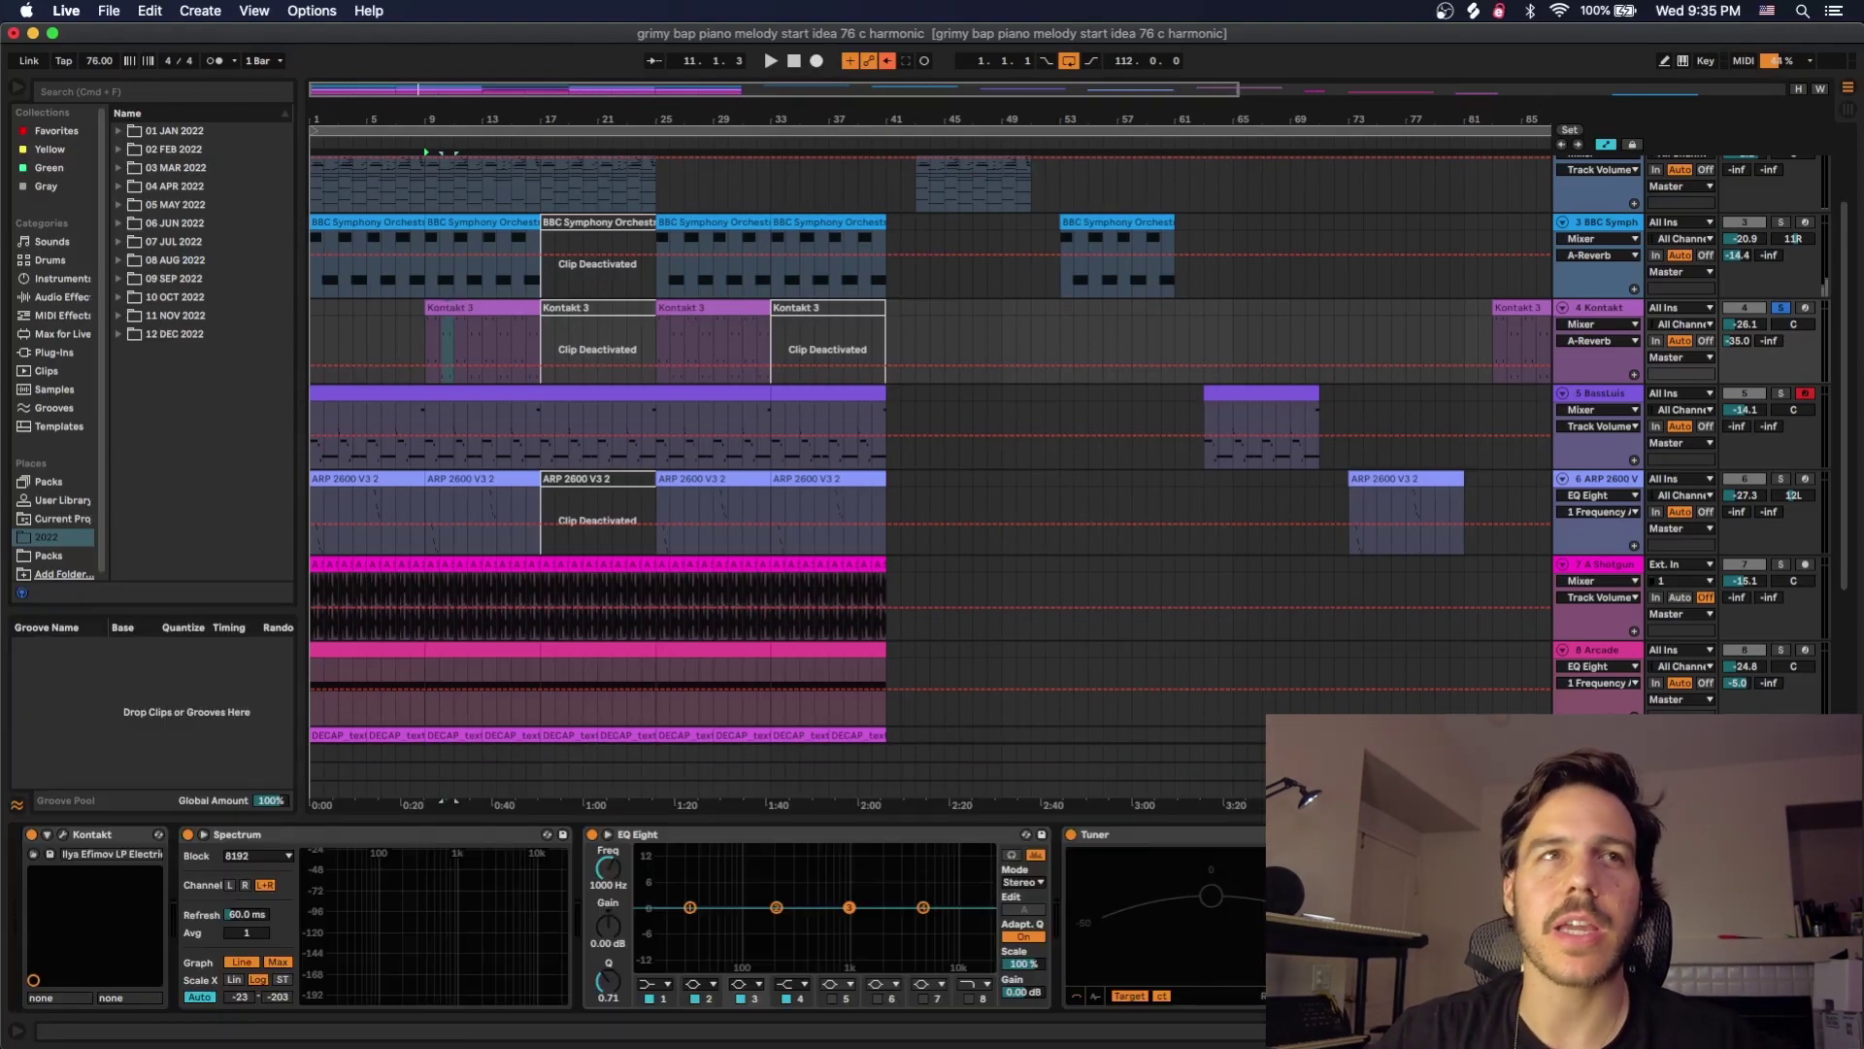
pyautogui.press('super+alt+l')
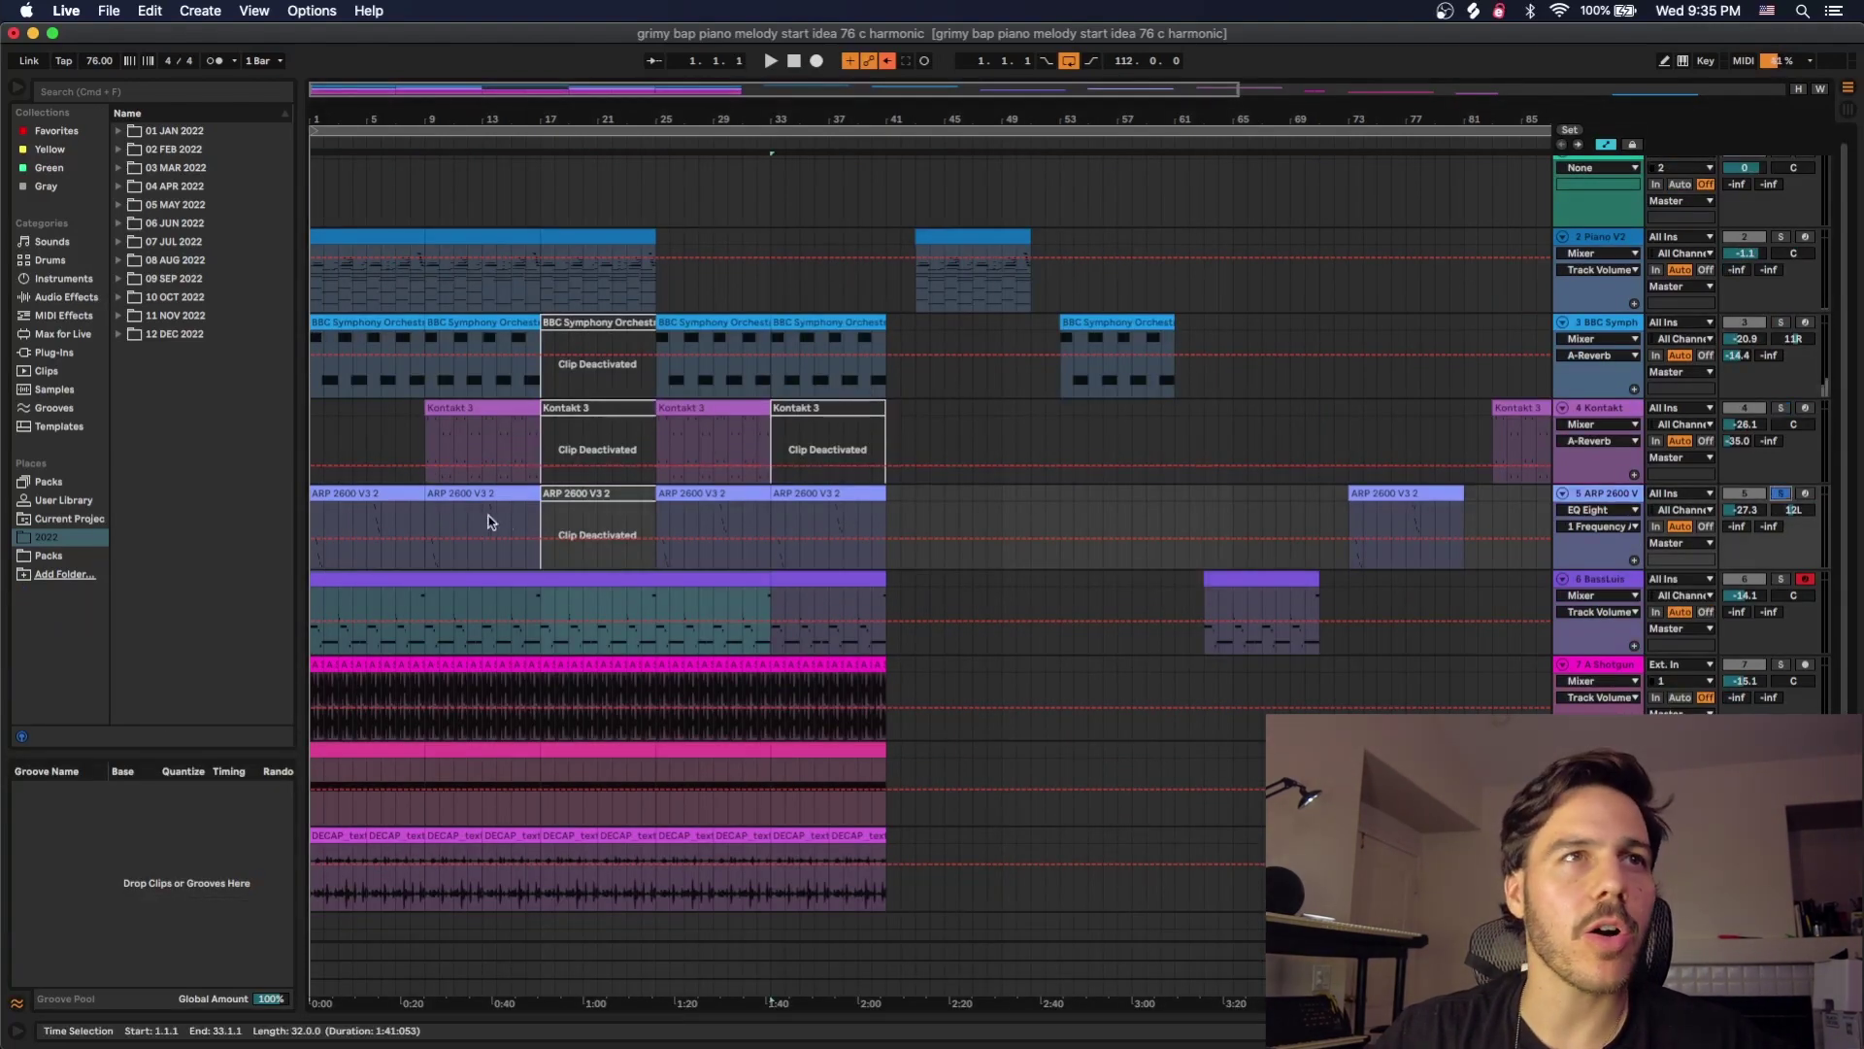
# Open the ARP 2600 clip that starts at bar 9 and select its first descending run in note pairs, ending with C5 and B4
pyautogui.doubleClick(475, 492)
pyautogui.scroll(-4, 1076, 644)
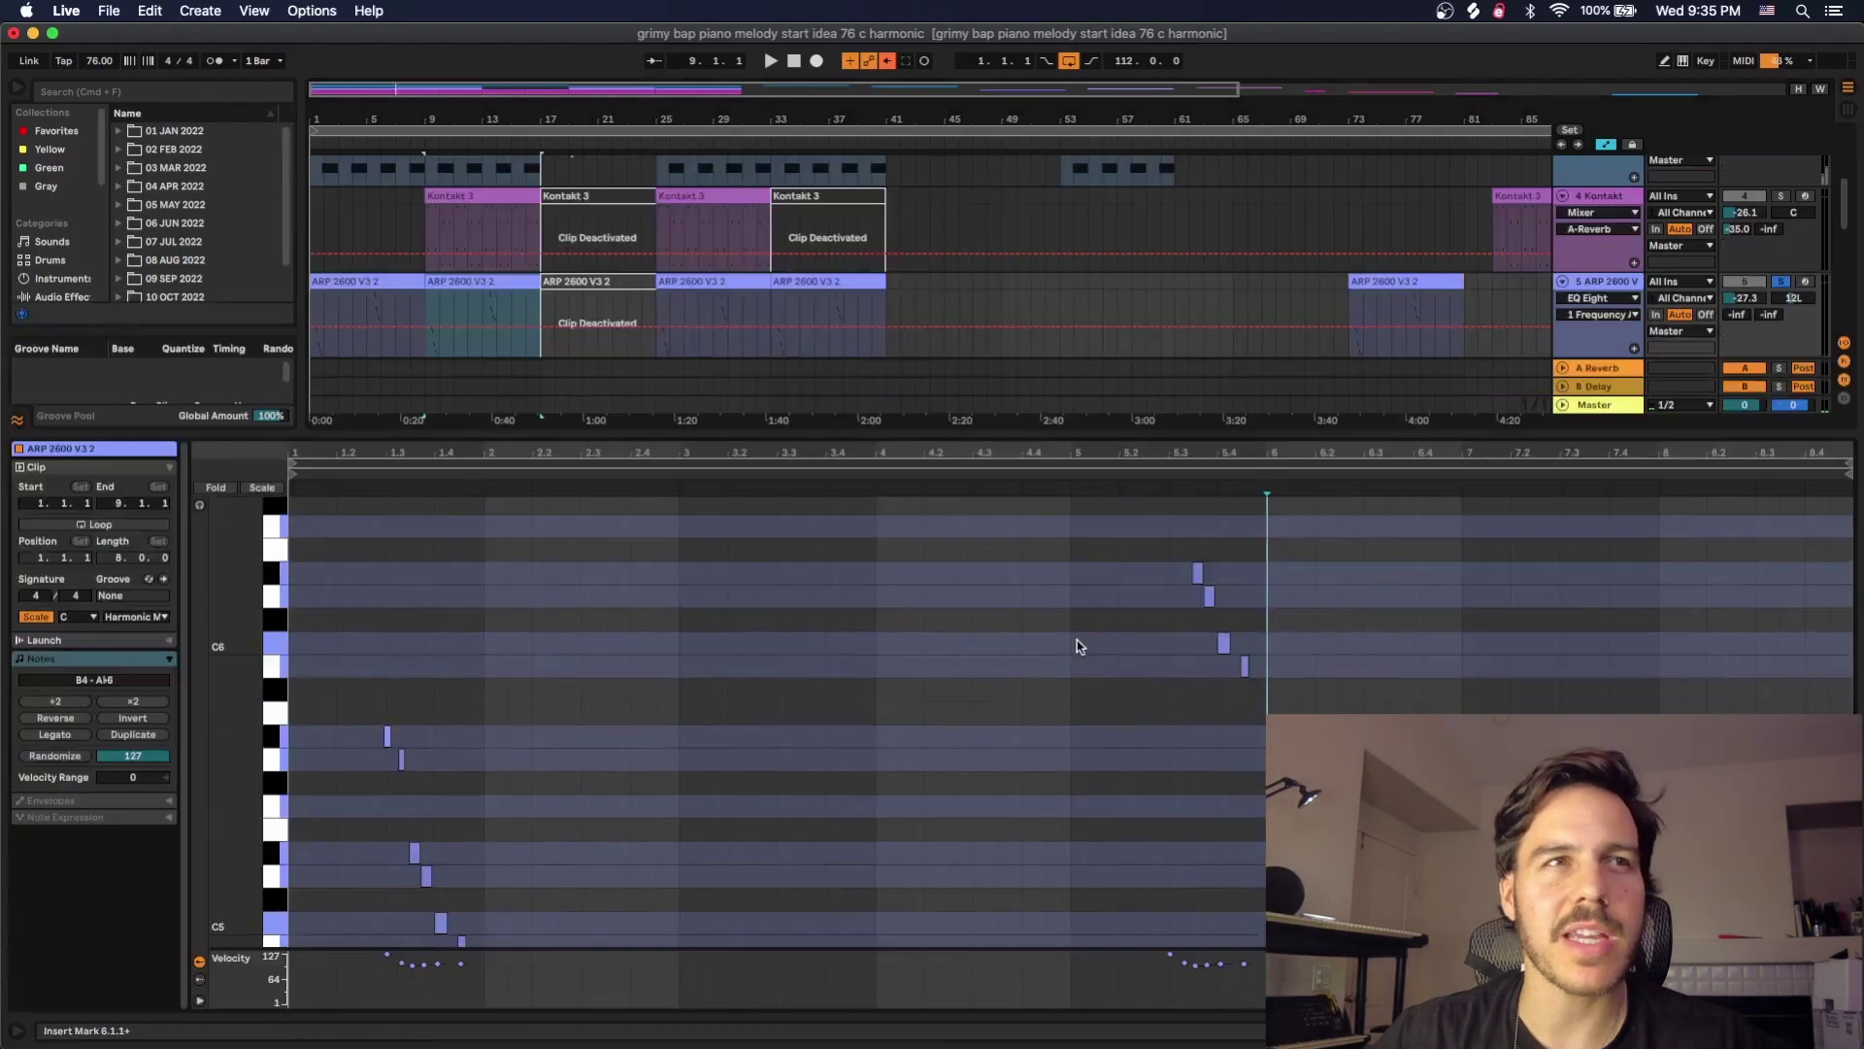
pyautogui.scroll(-5, 1080, 646)
pyautogui.scroll(2, 429, 632)
pyautogui.moveTo(437, 626); pyautogui.dragTo(368, 643)
pyautogui.moveTo(487, 728); pyautogui.dragTo(360, 763)
pyautogui.moveTo(473, 789); pyautogui.dragTo(412, 864)
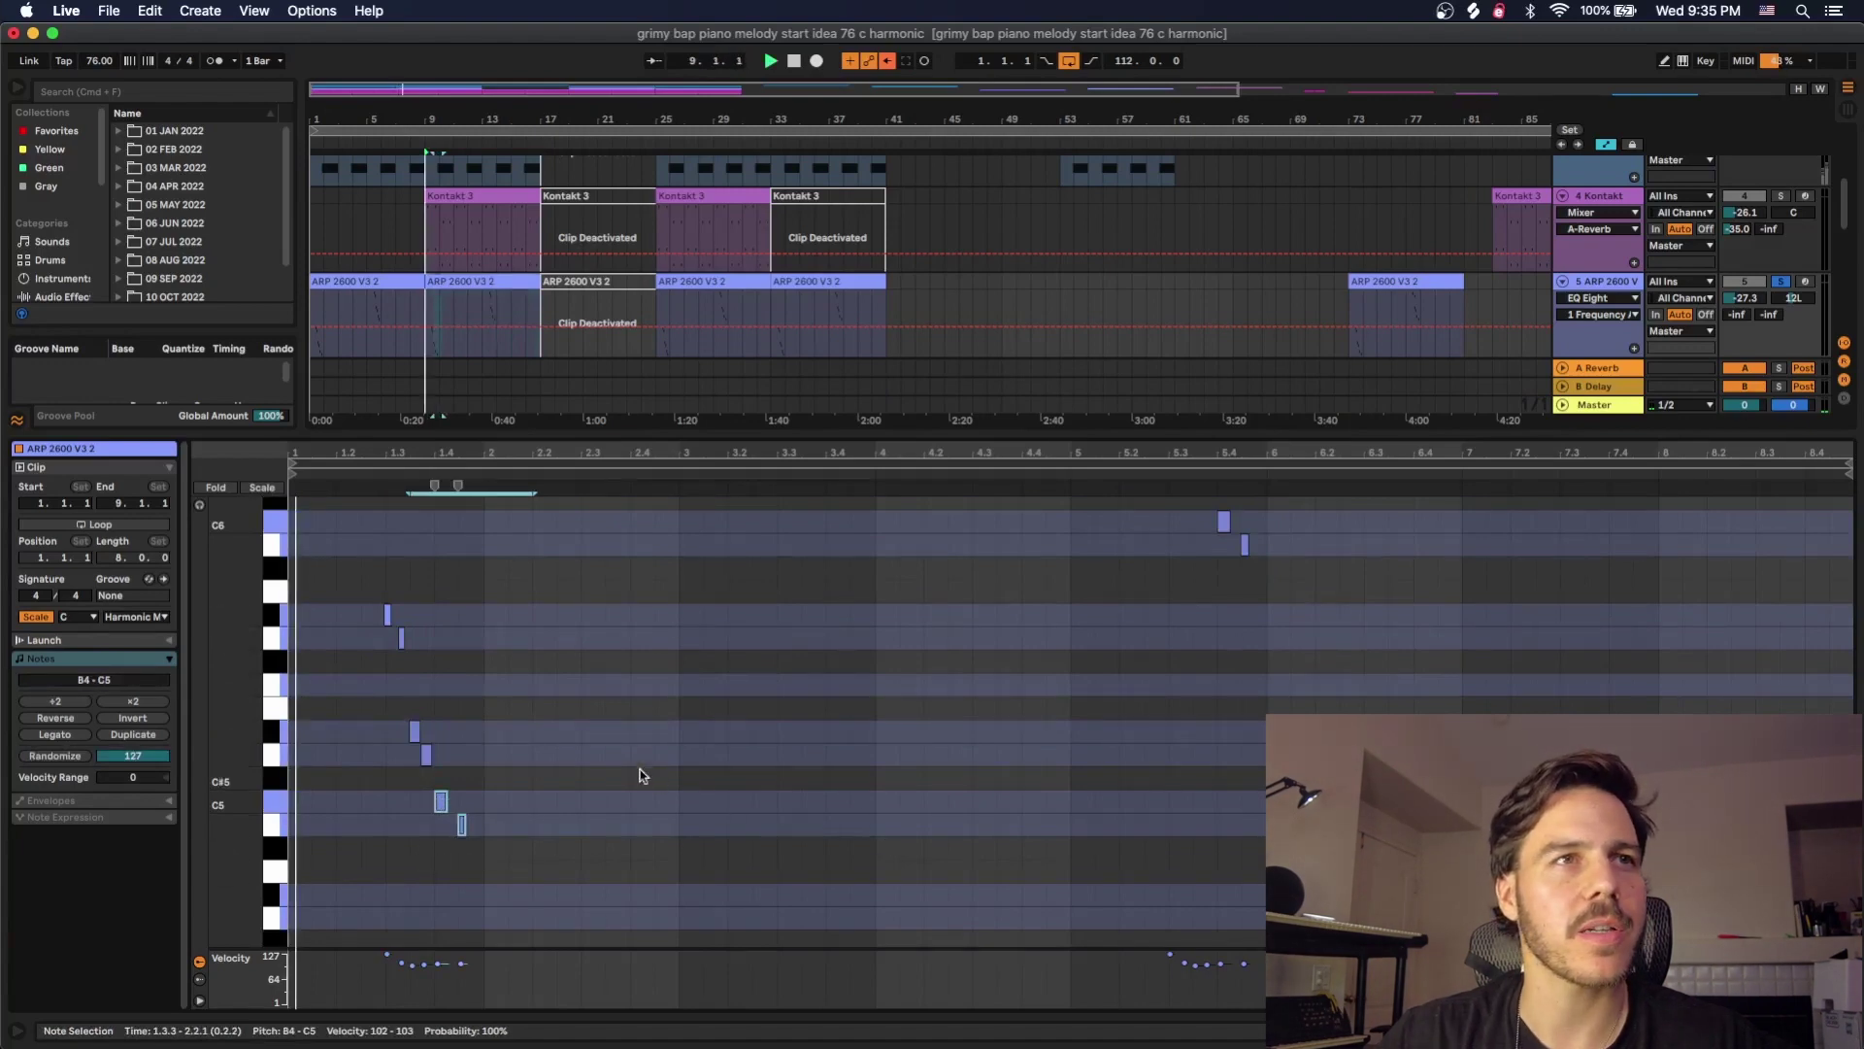
# Select the higher descending run at the end of bar 5 in the ARP 2600 clip and close the note view
pyautogui.scroll(5, 854, 789)
pyautogui.moveTo(1272, 546); pyautogui.dragTo(1121, 755)
pyautogui.press('super+alt+l')
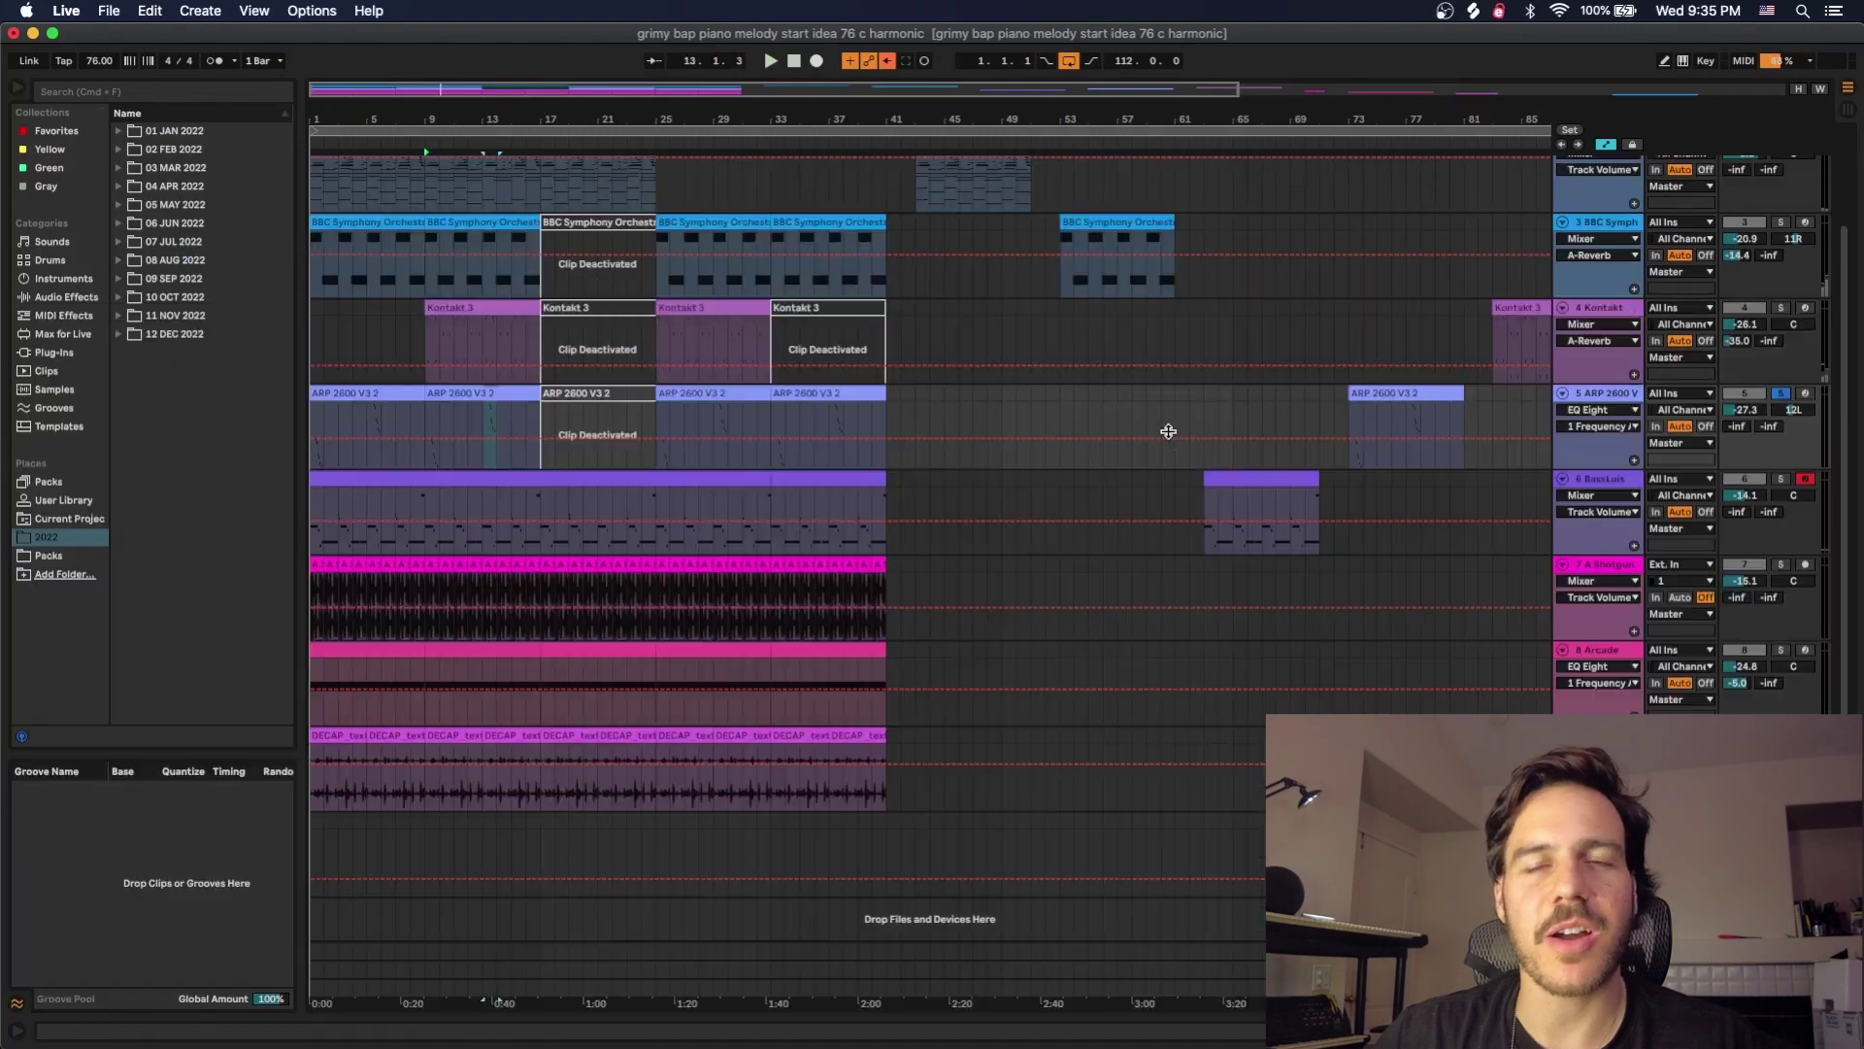
pyautogui.doubleClick(1625, 393)
pyautogui.press('super+alt+l')
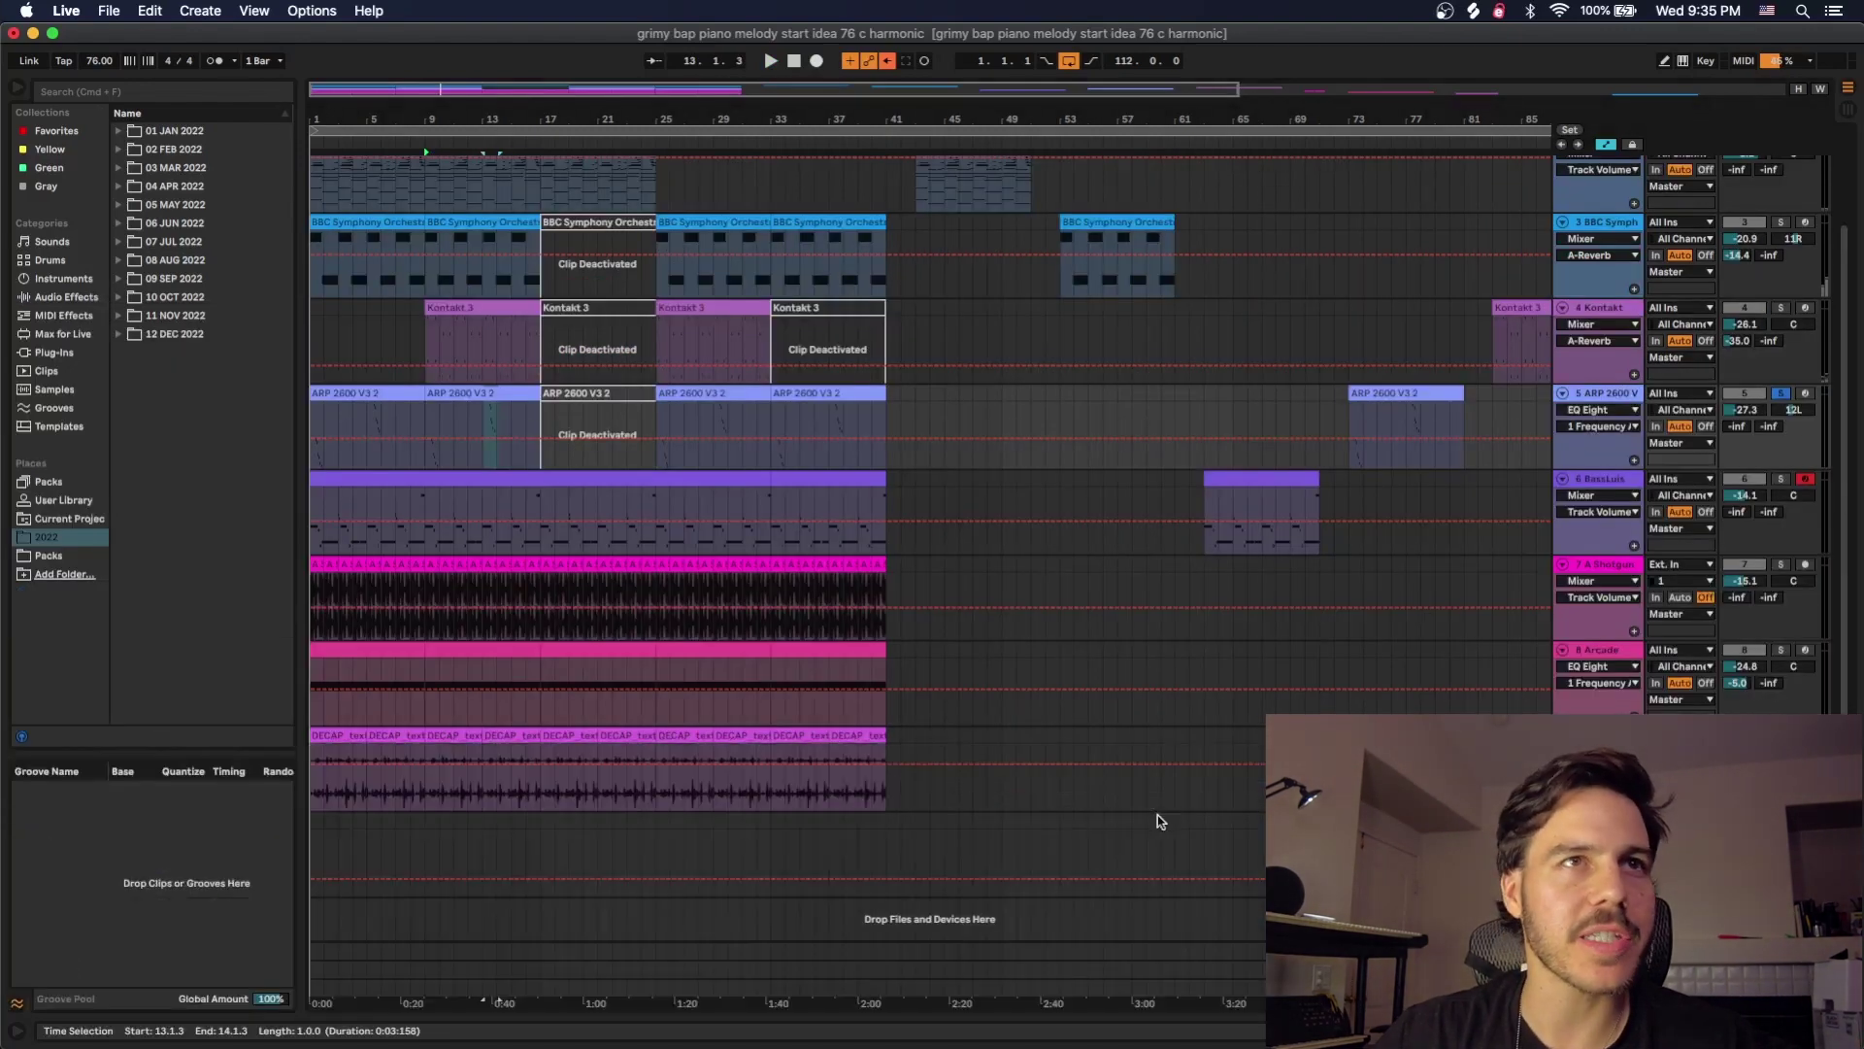
# Solo the Arcade track, open its clip at bar 9 and play the sustained B2 note briefly
pyautogui.click(1594, 653)
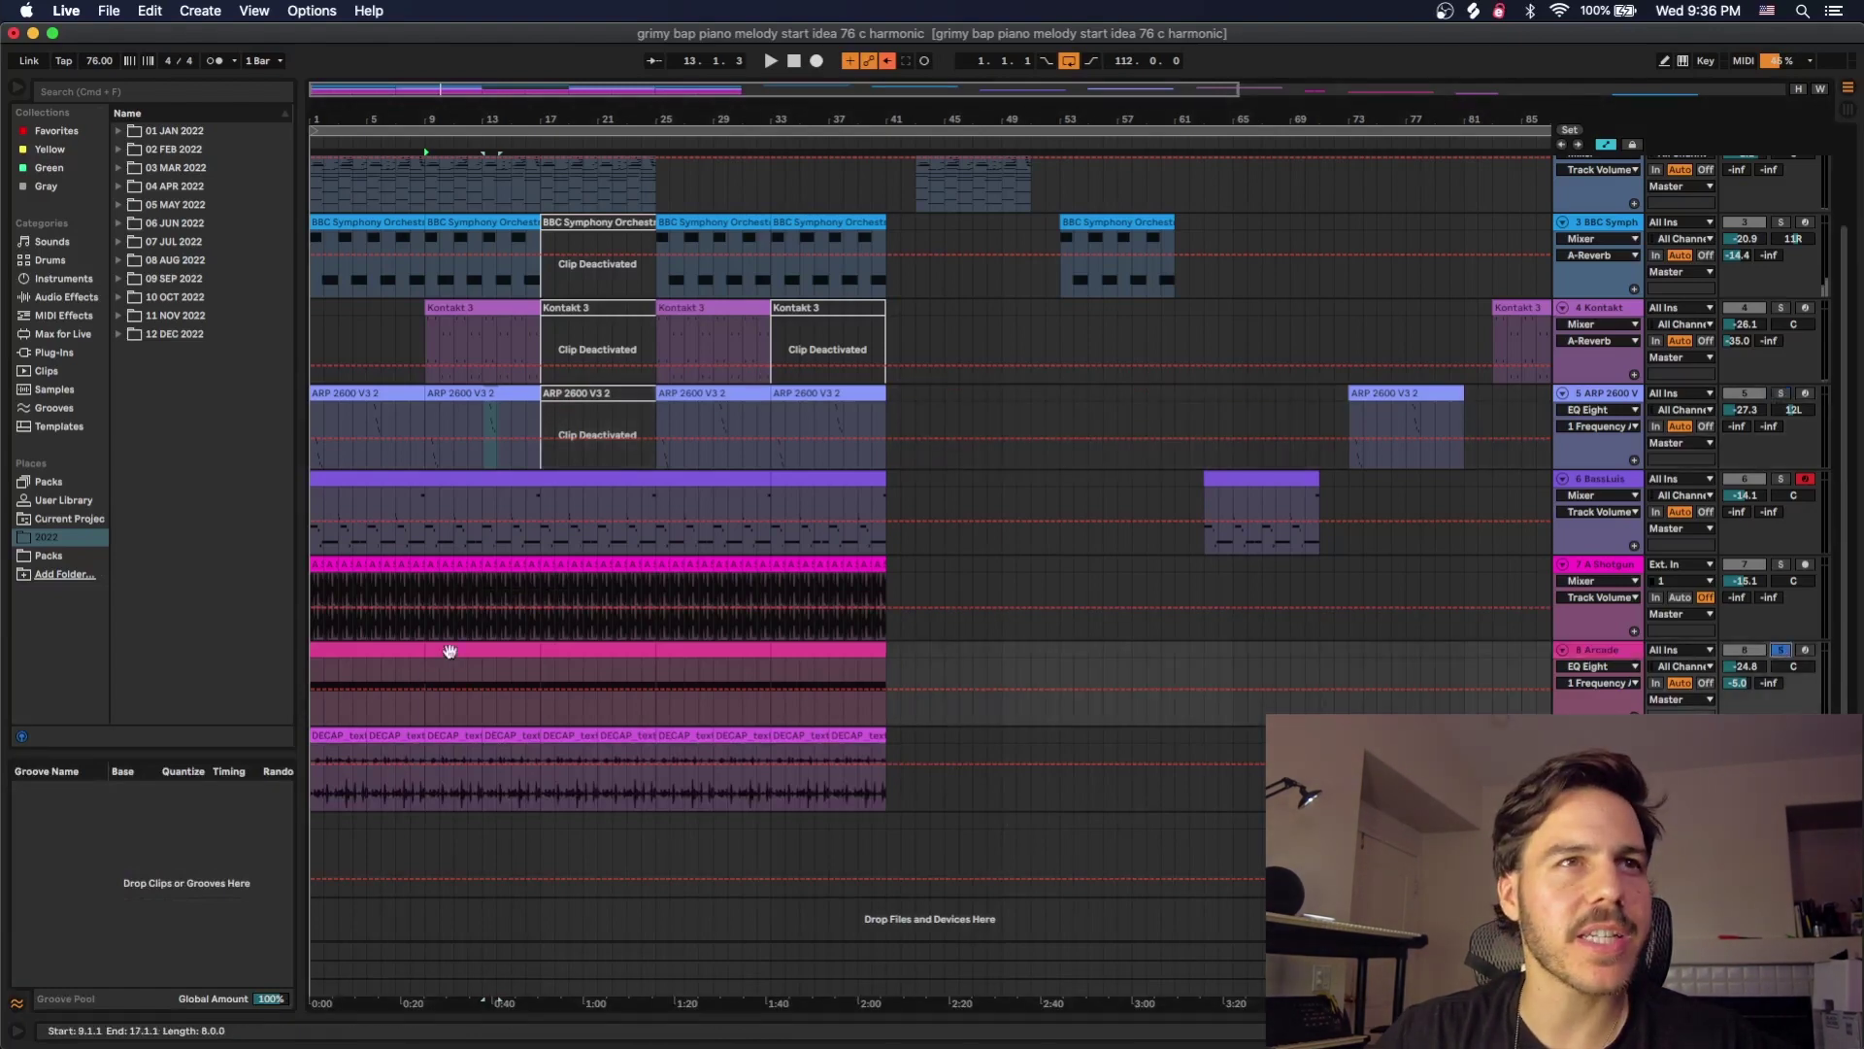
pyautogui.doubleClick(449, 651)
pyautogui.scroll(-5, 690, 649)
pyautogui.press('space')
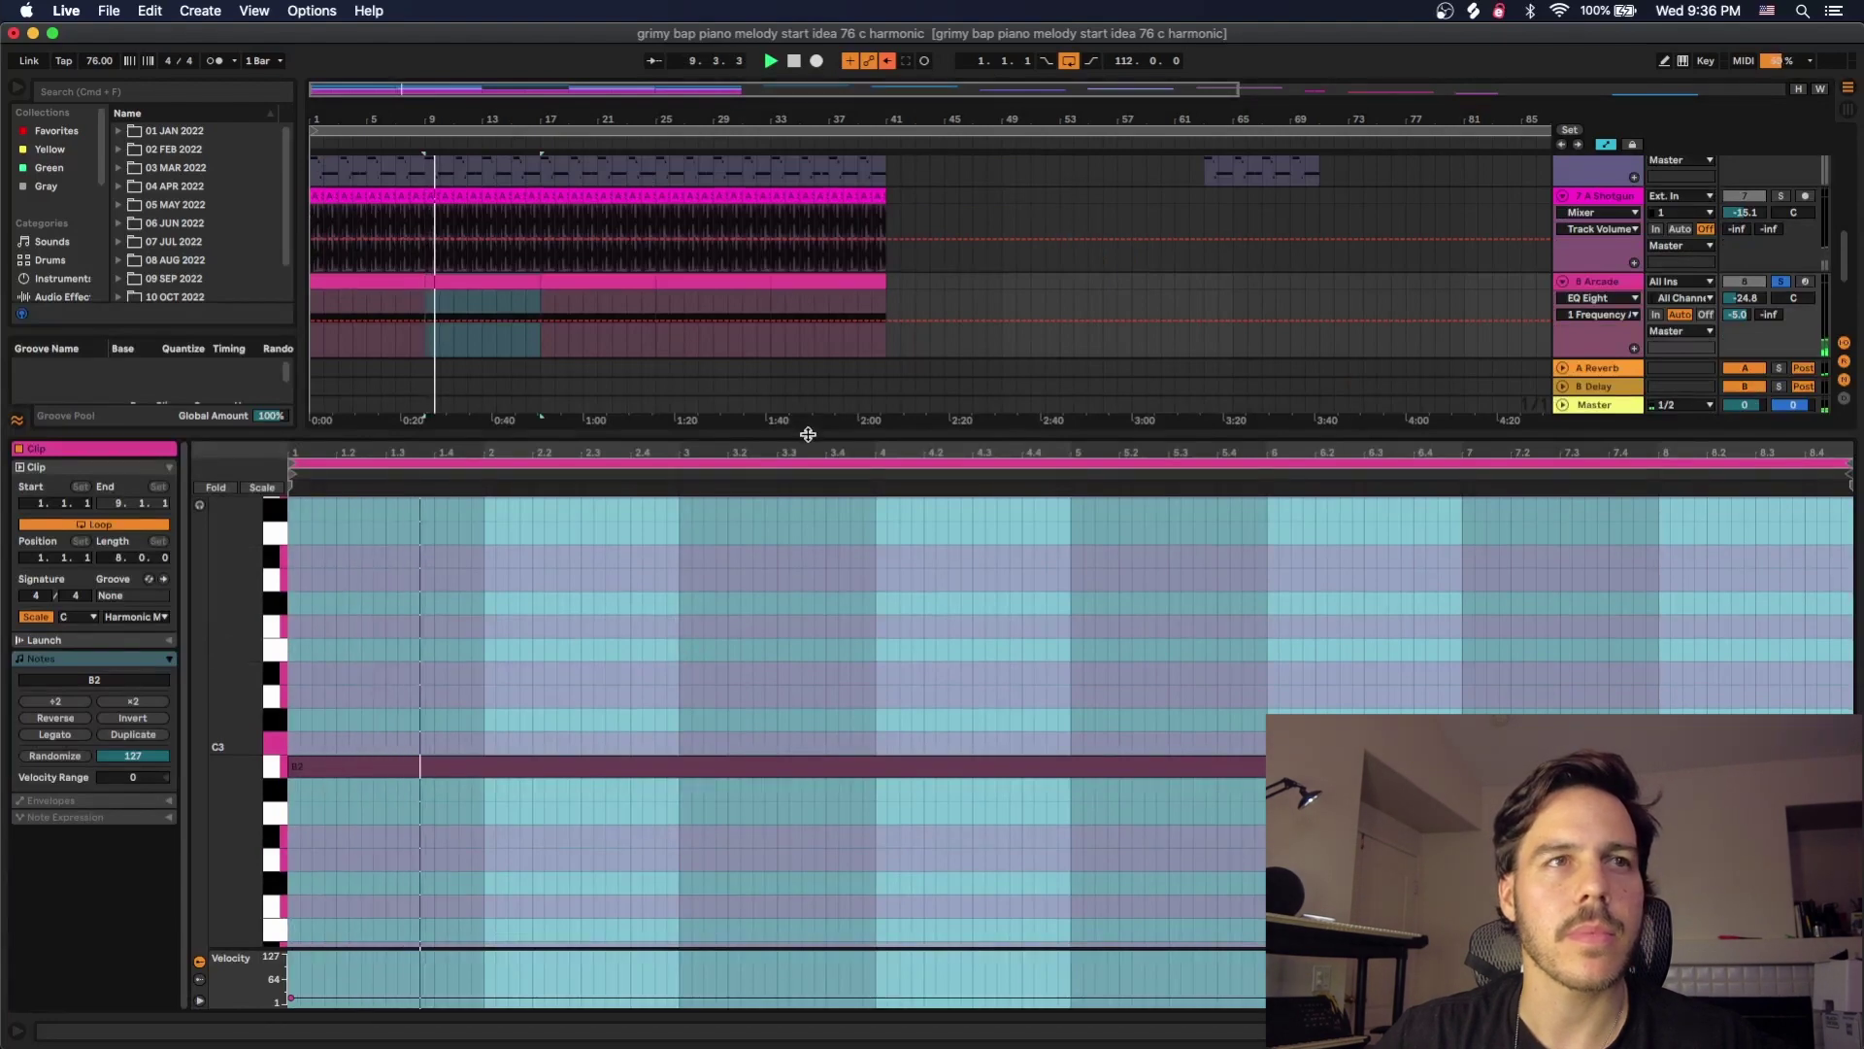
pyautogui.press('space')
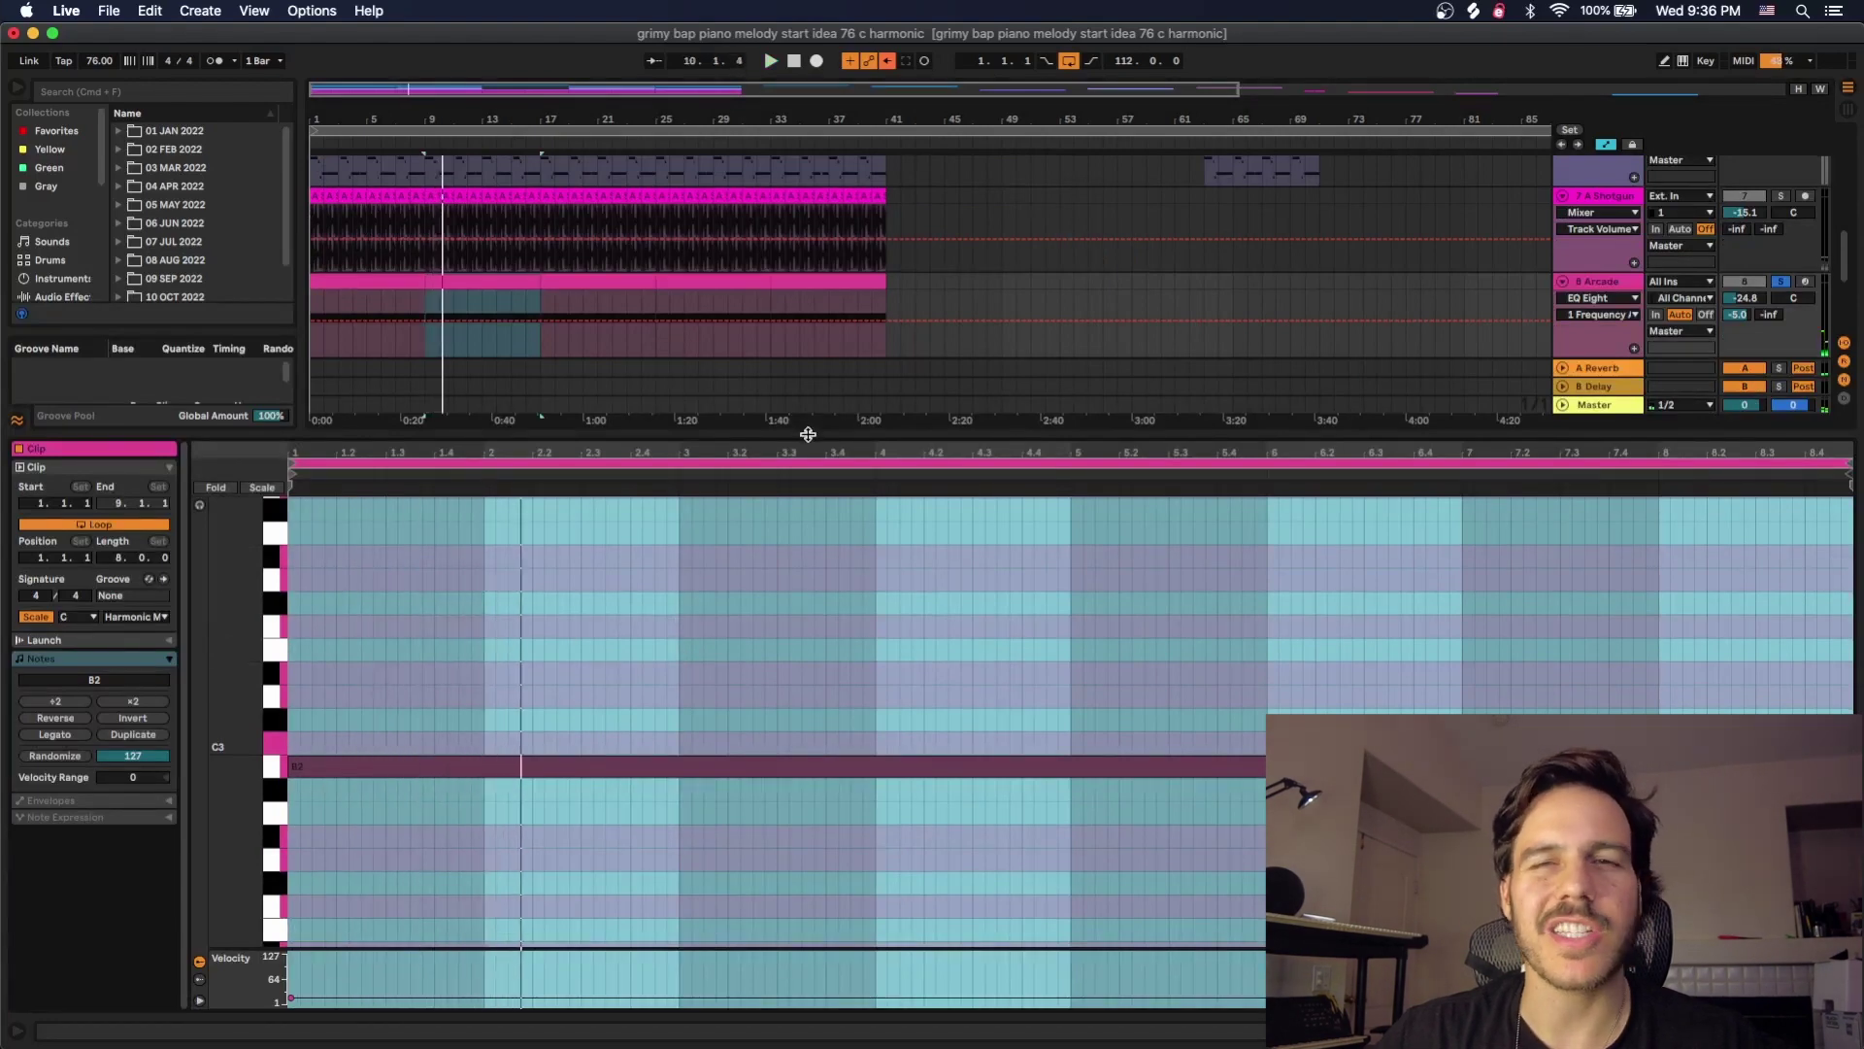
# Open the vinyl crackle clip at bar 9, play it soloed, and close the clip view
pyautogui.press('super+alt+l')
pyautogui.click(476, 735)
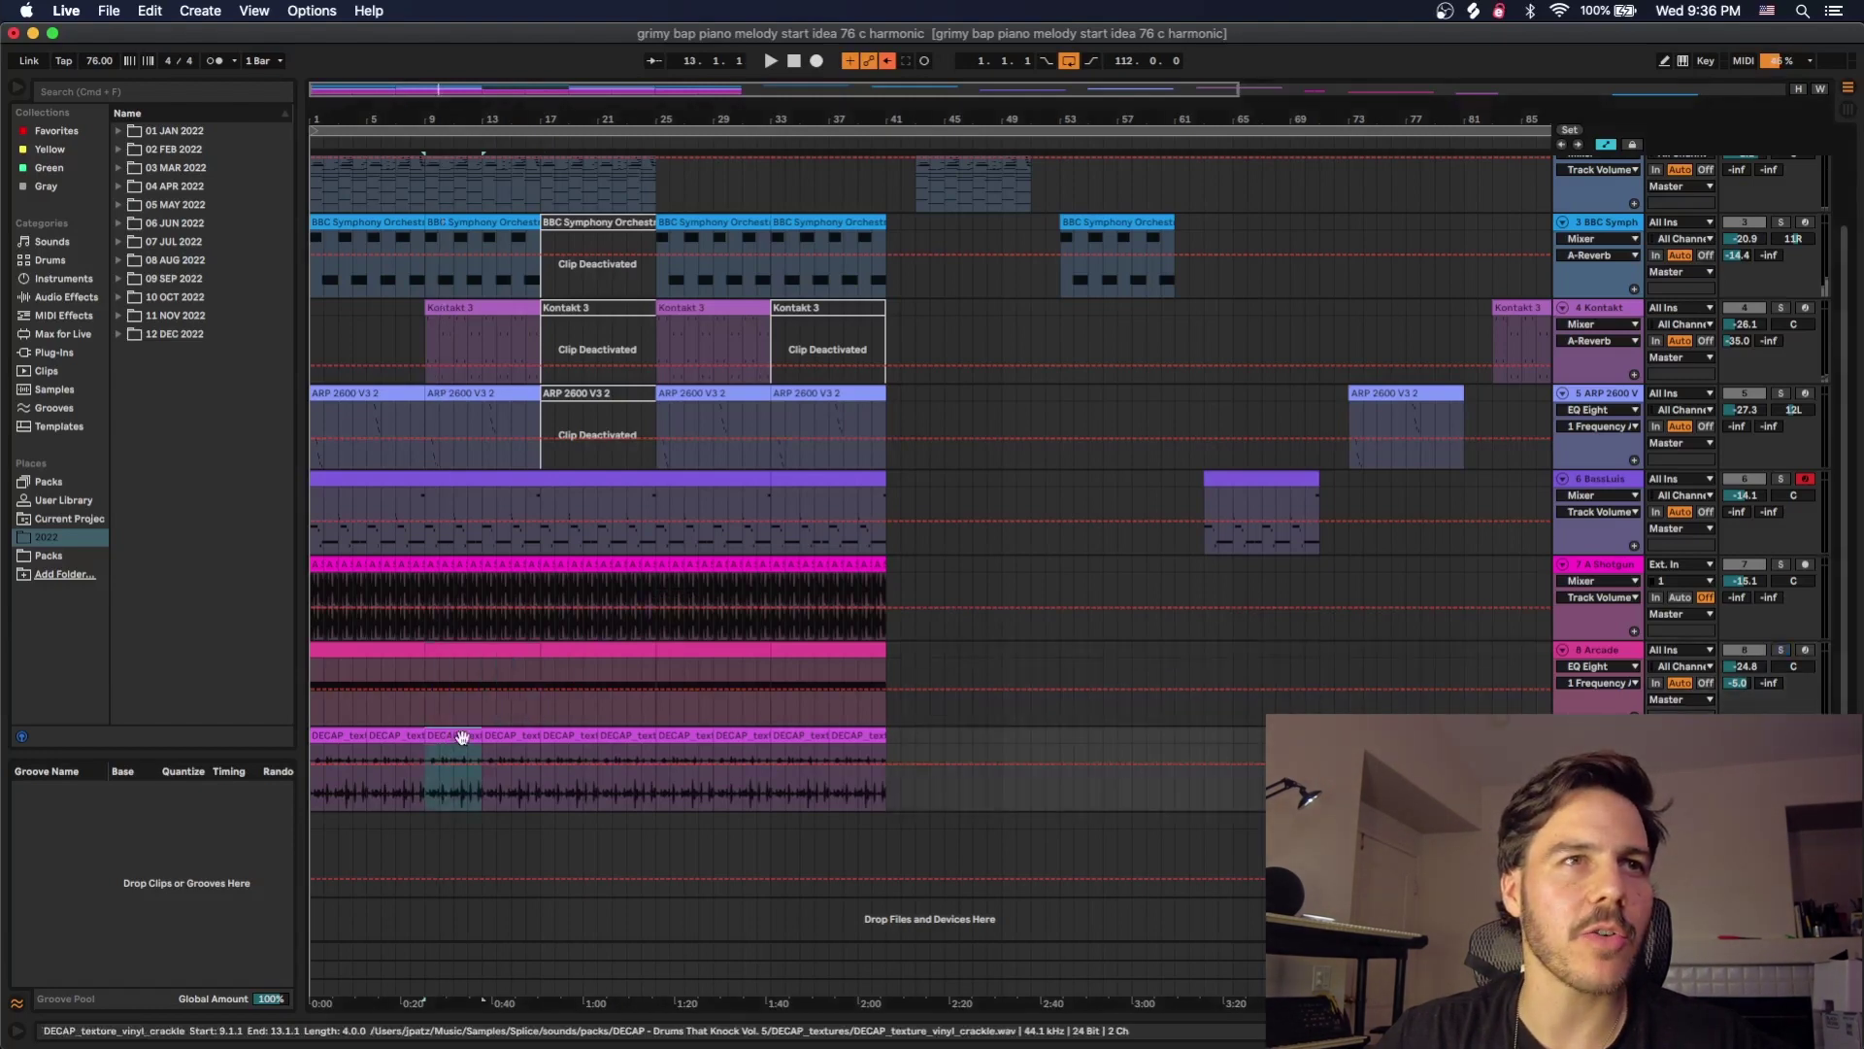
pyautogui.doubleClick(456, 767)
pyautogui.press('space')
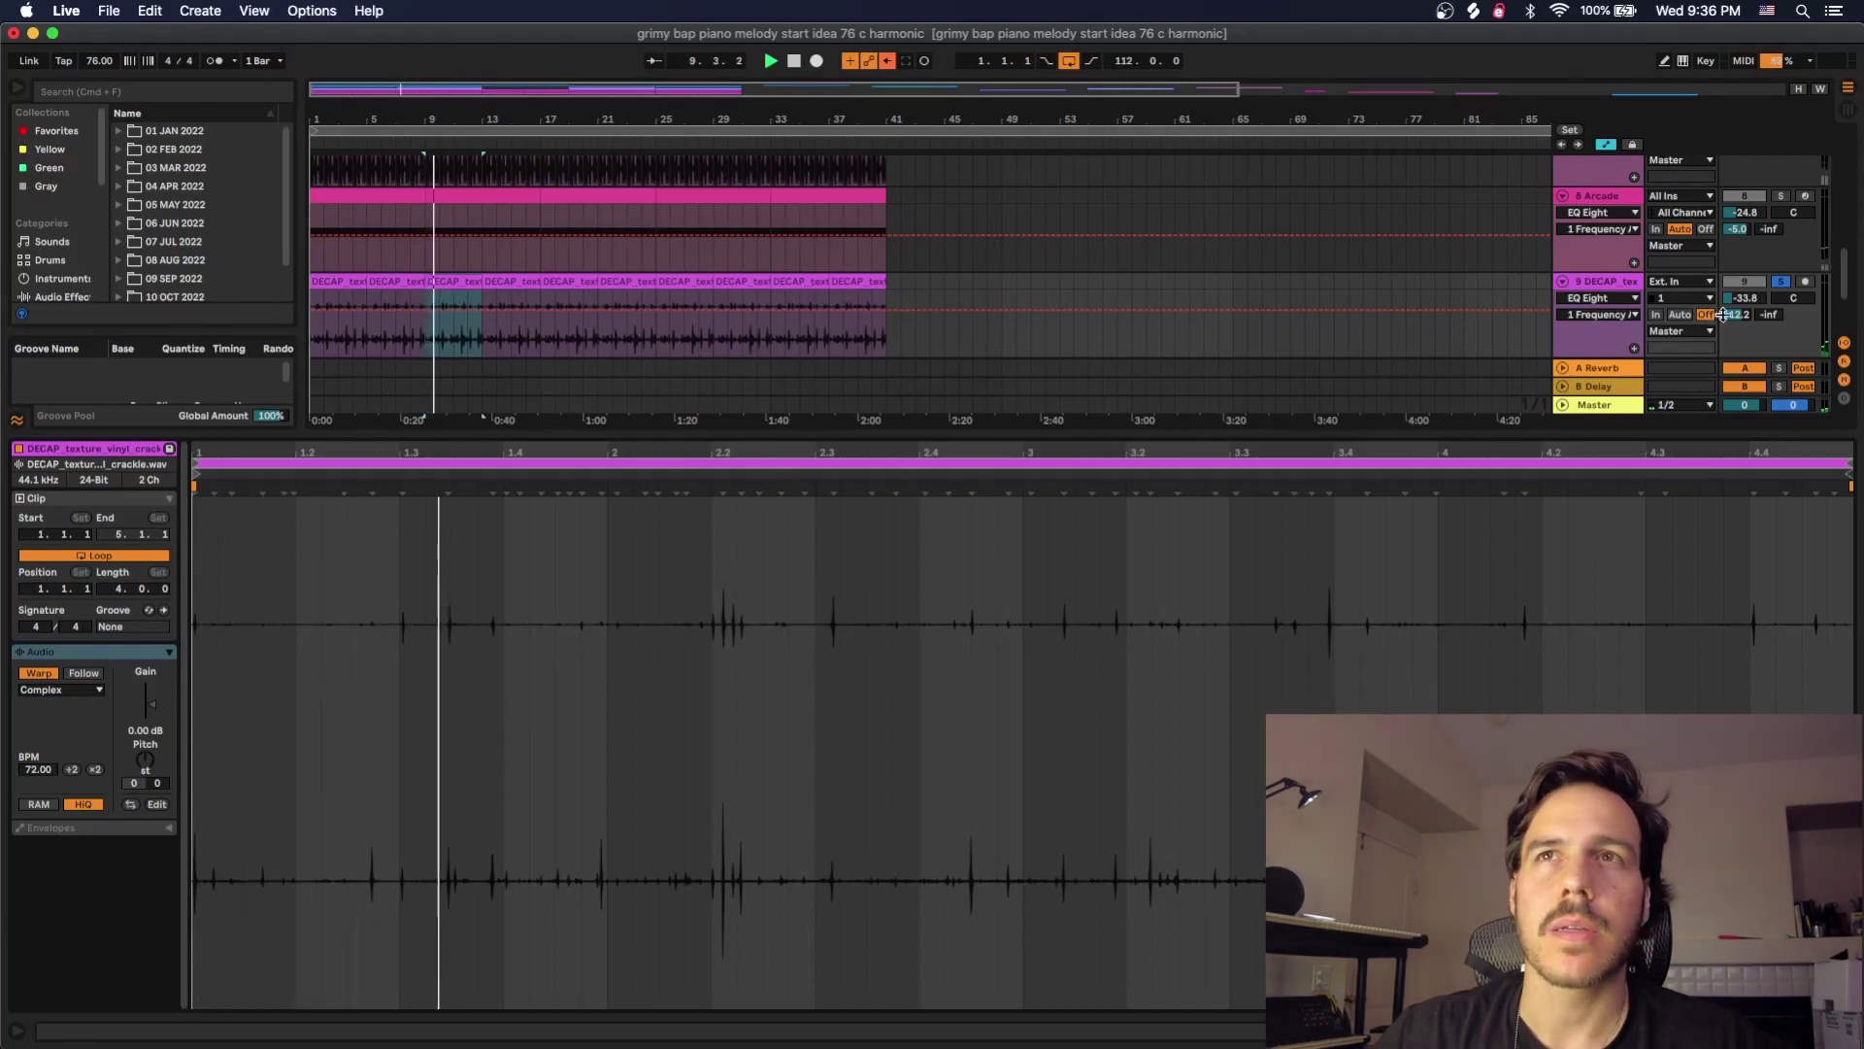
pyautogui.scroll(5, 1306, 408)
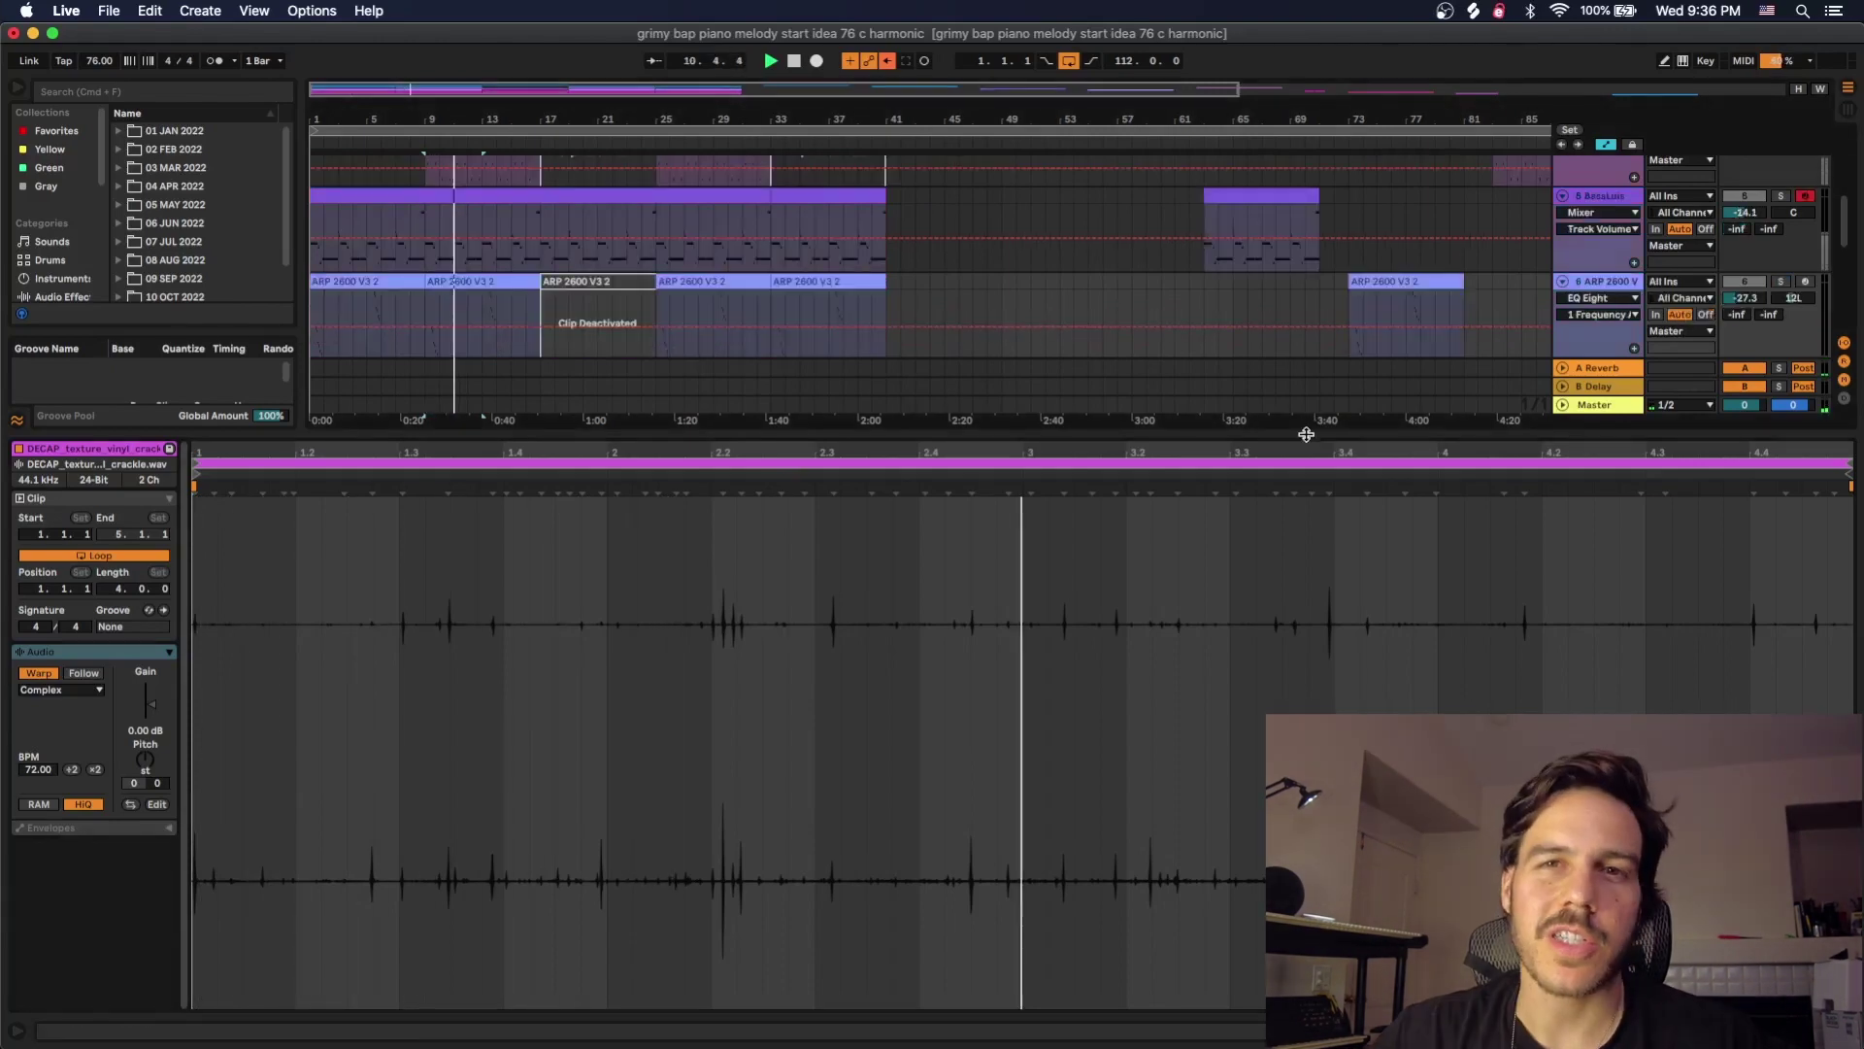
pyautogui.press('super+alt+l')
pyautogui.press('space')
pyautogui.scroll(3, 582, 588)
pyautogui.scroll(-3, 491, 607)
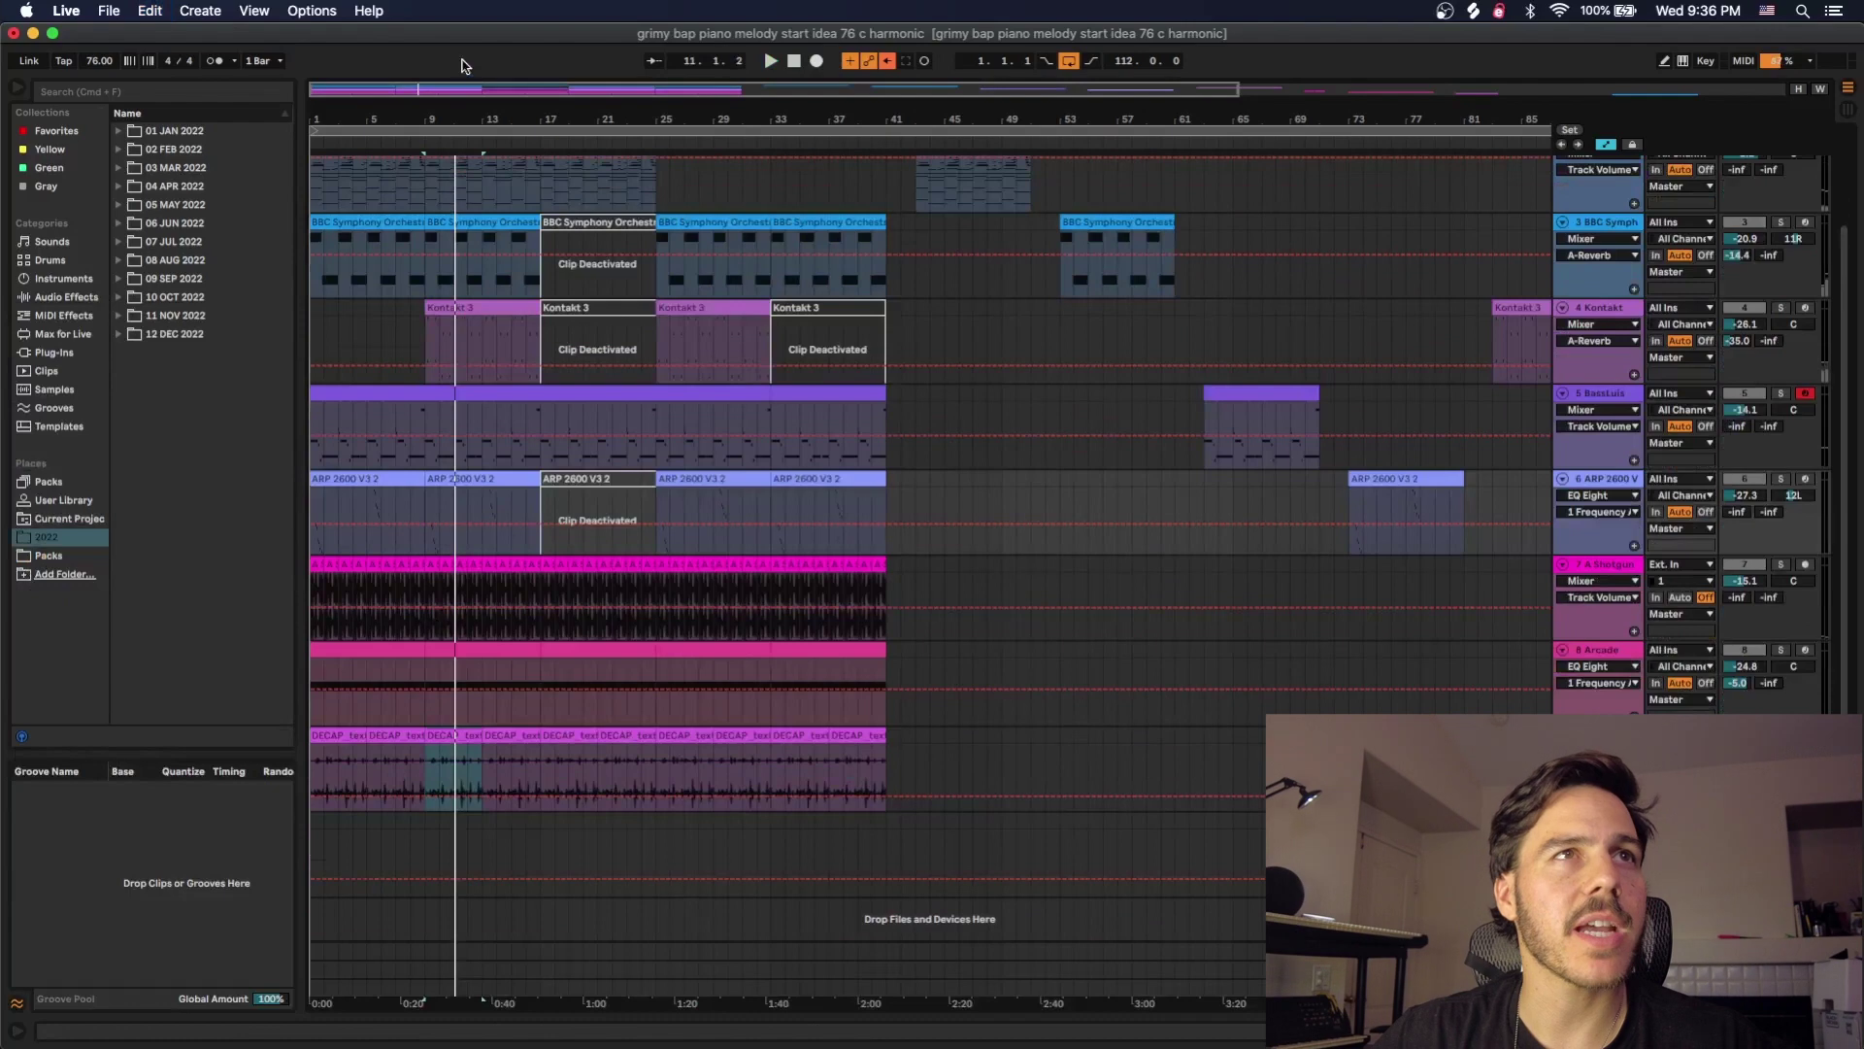
# Solo the A Shotgun drum break track, play it from bar 9 and show its device chain
pyautogui.moveTo(425, 115); pyautogui.dragTo(551, 570)
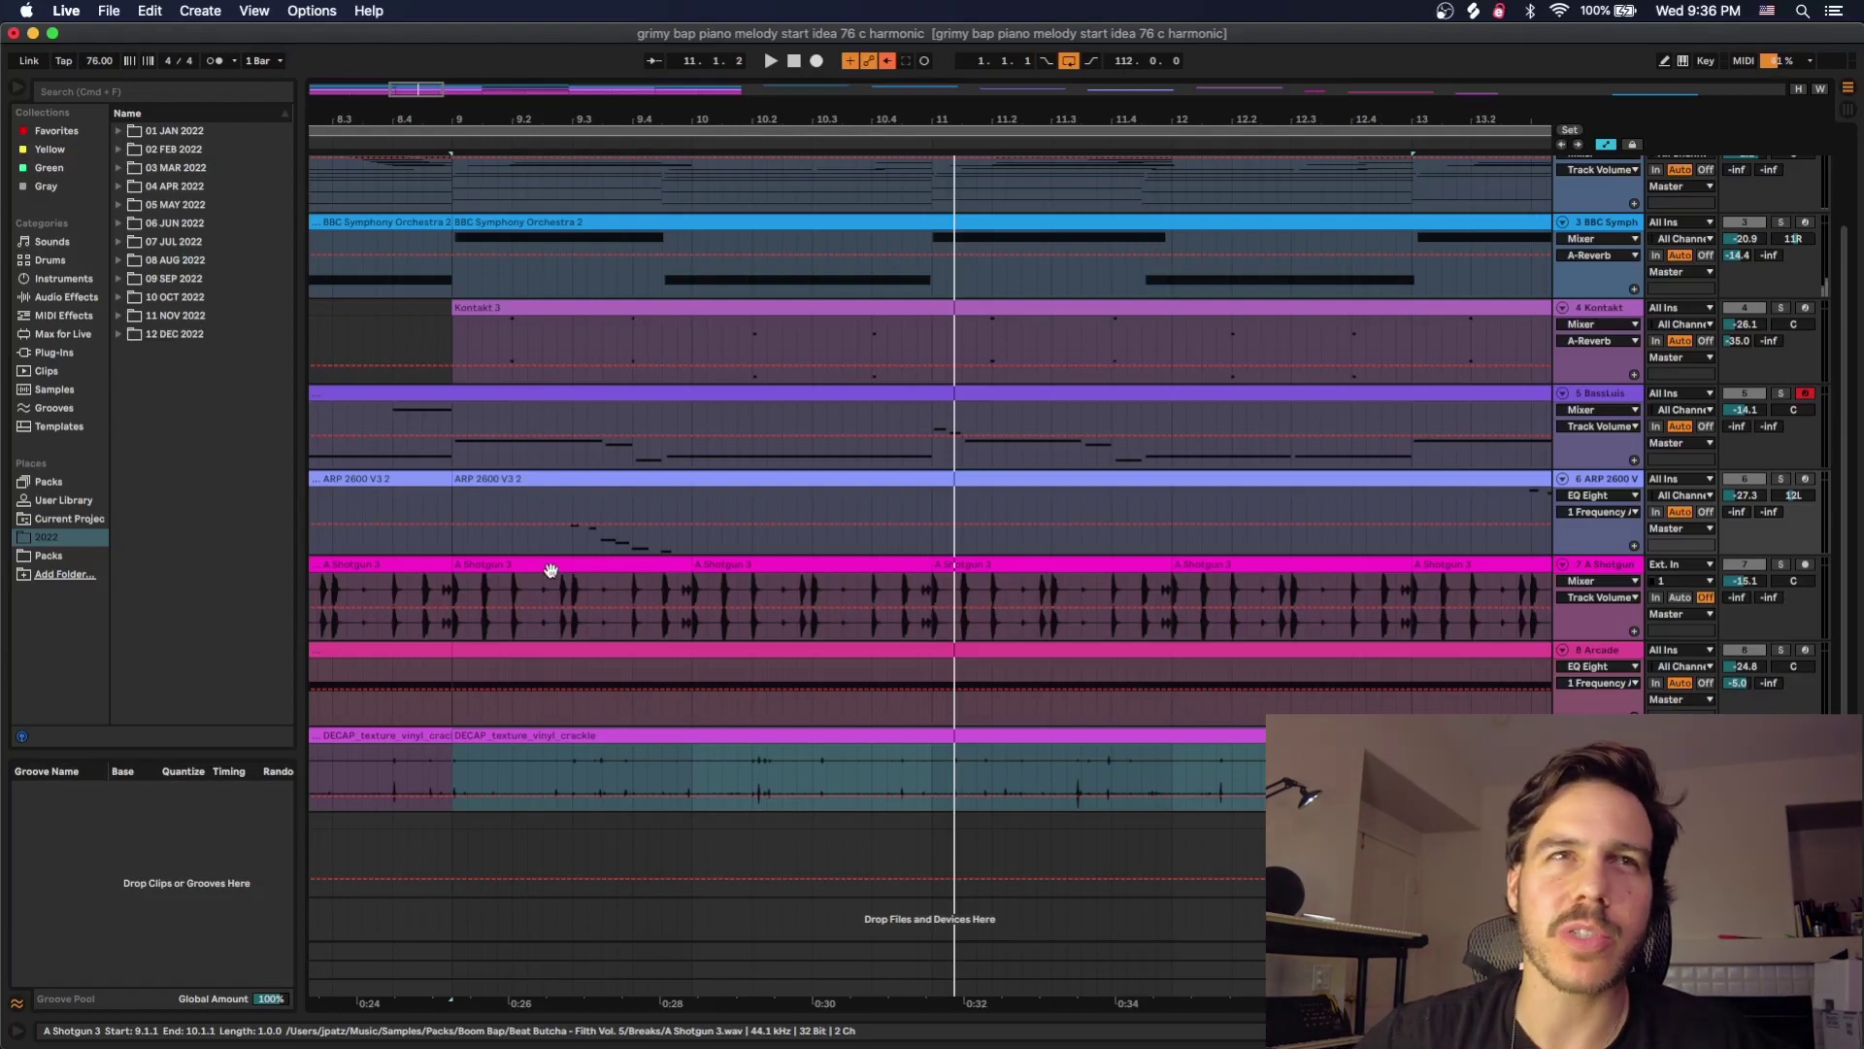
pyautogui.moveTo(585, 112); pyautogui.dragTo(586, 22)
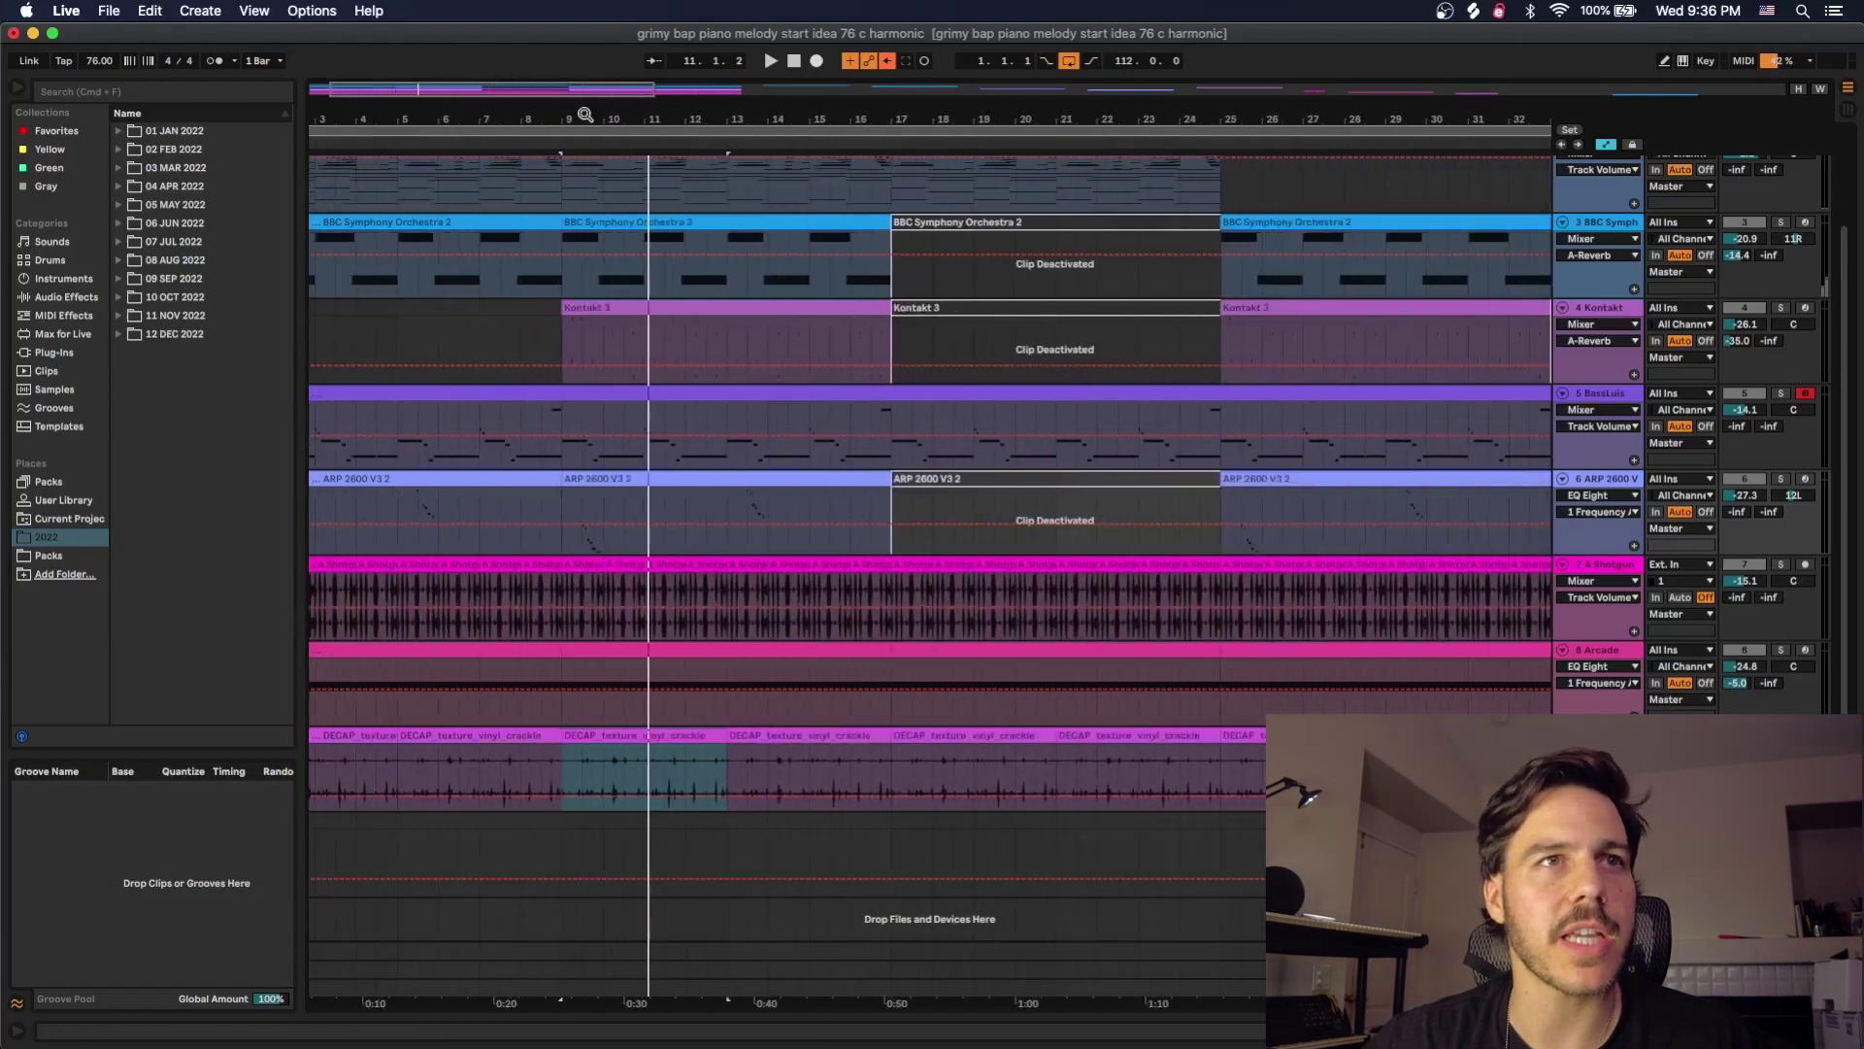
pyautogui.click(580, 568)
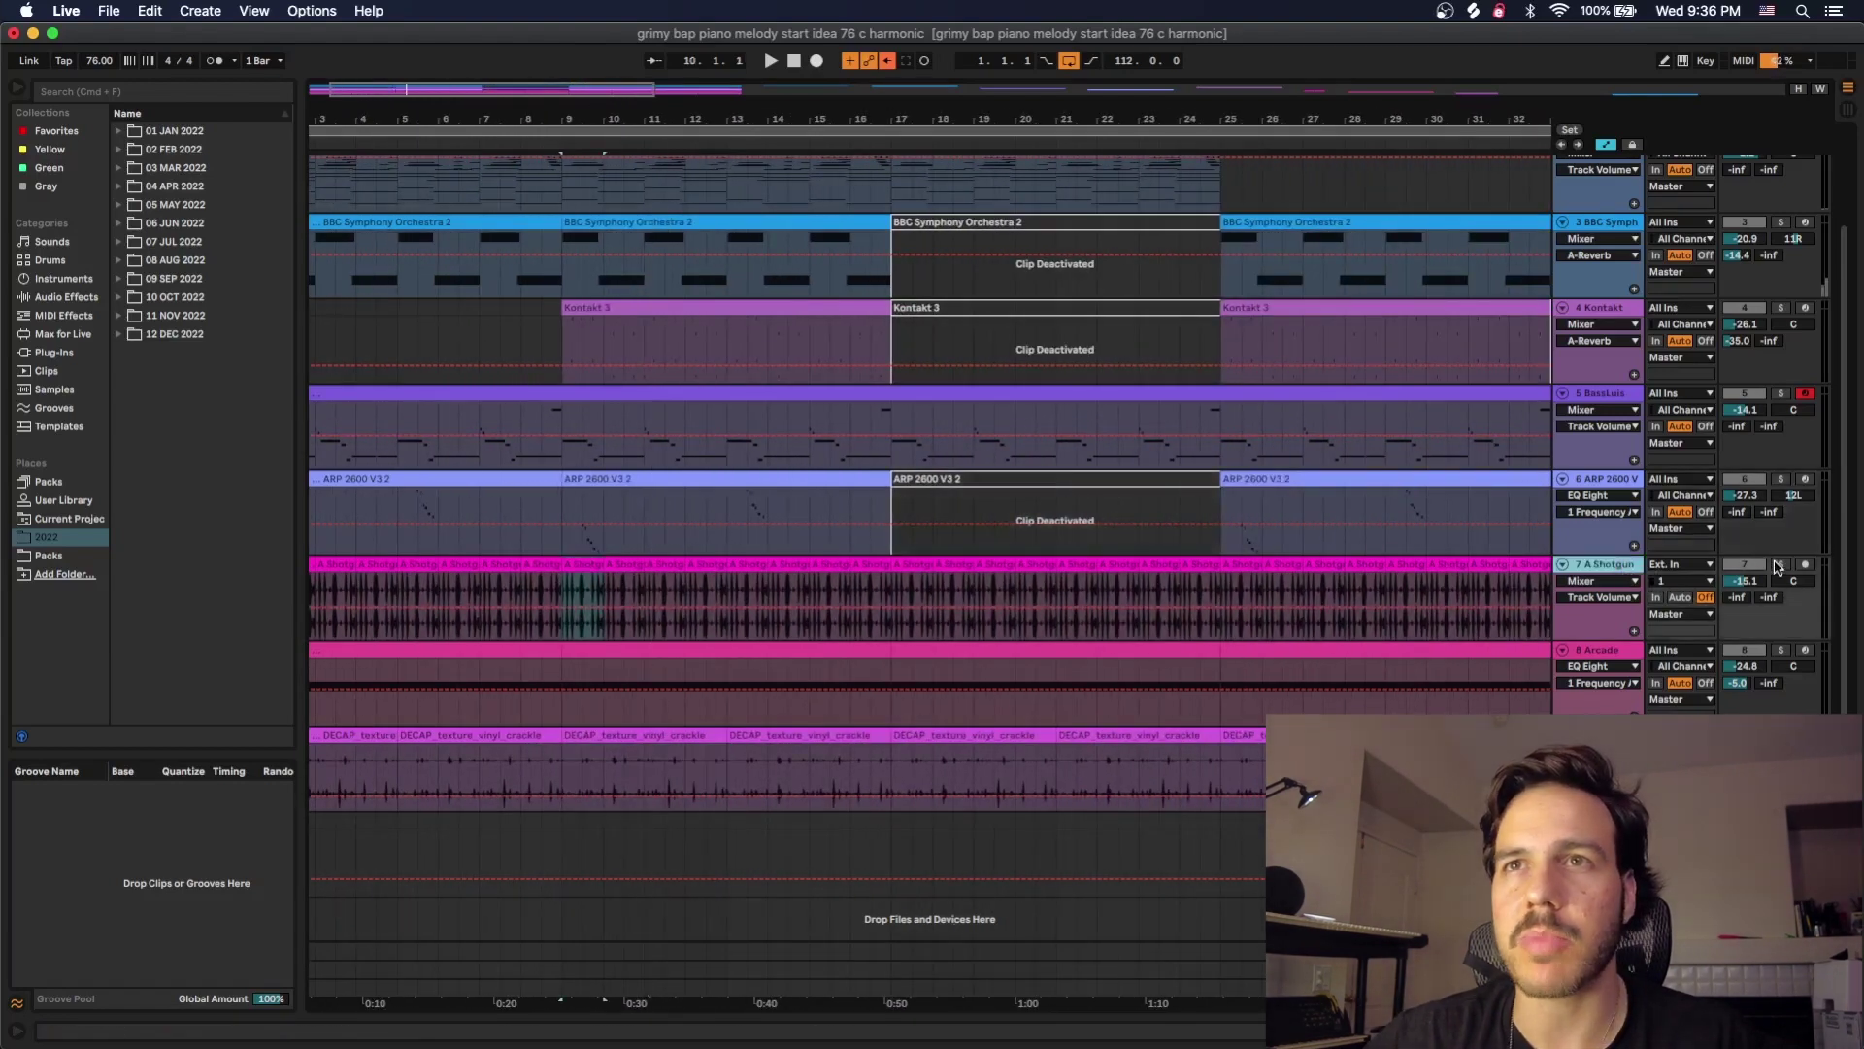
pyautogui.press('space')
pyautogui.doubleClick(1602, 568)
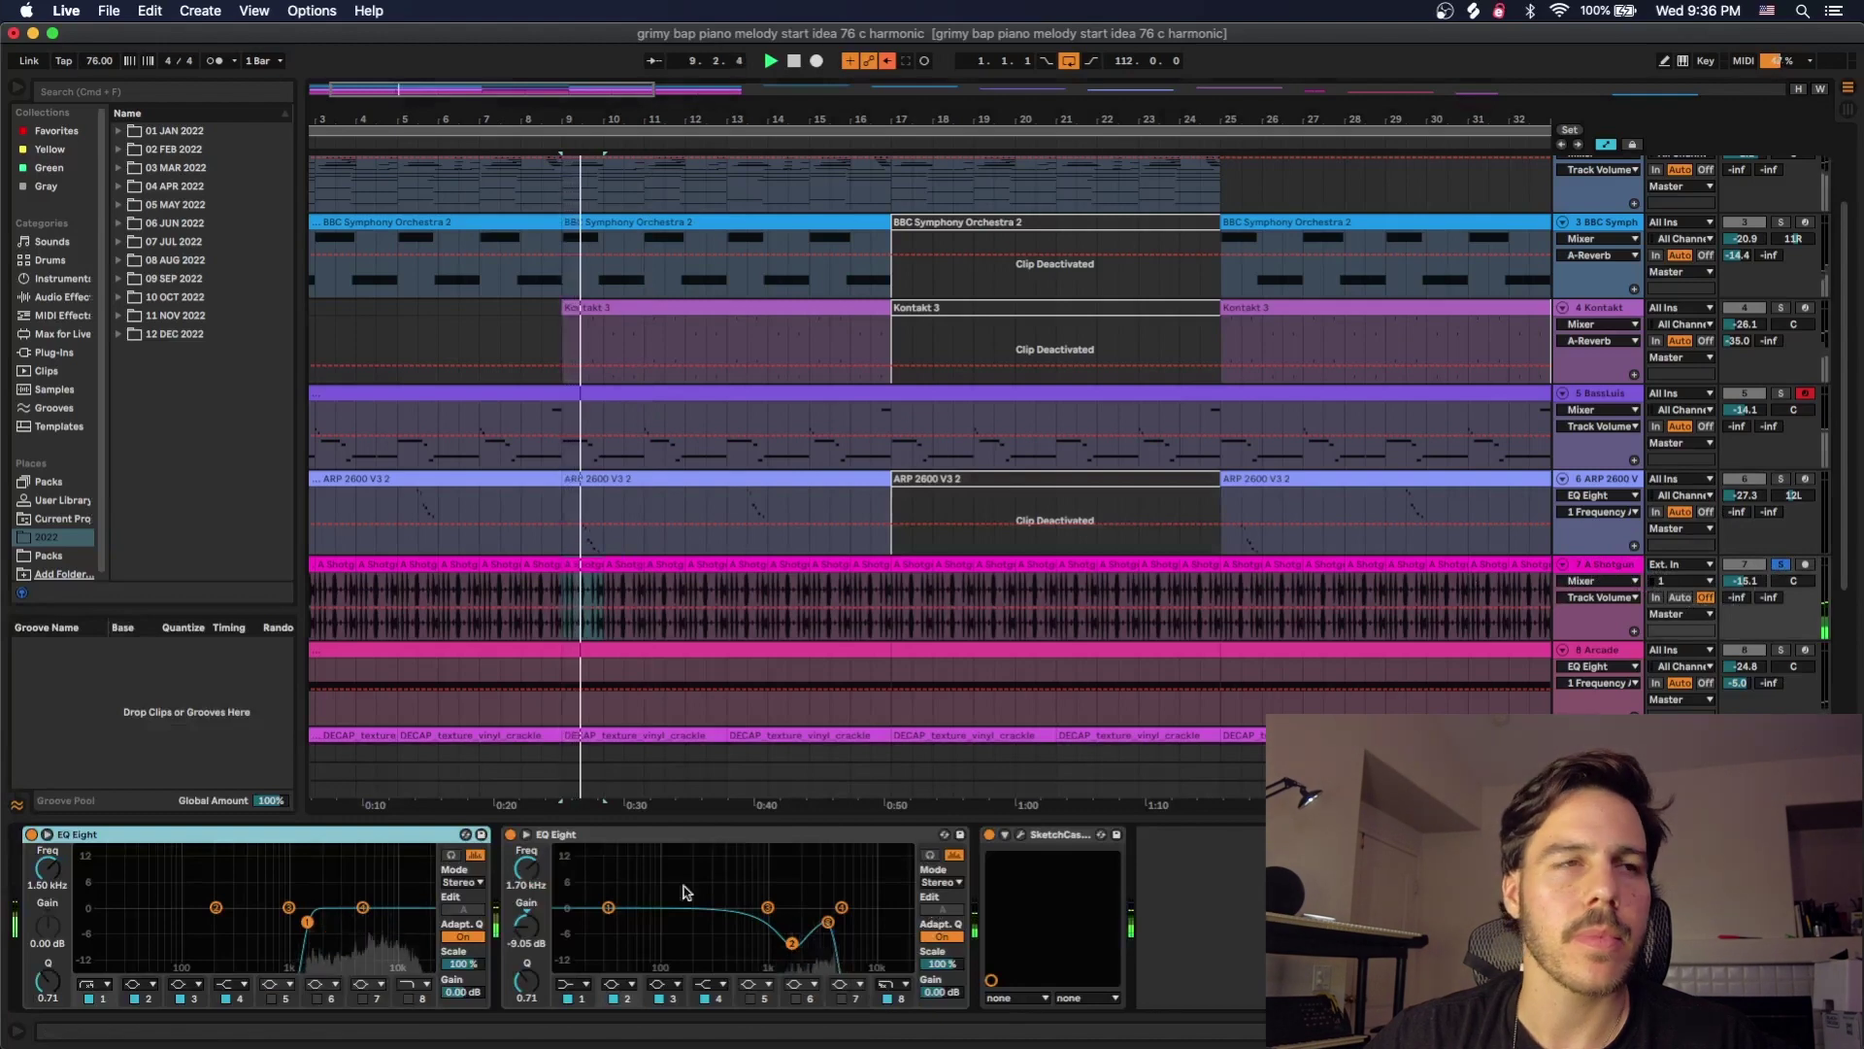
# Compare the A Shotgun break with both EQ Eights and SketchCassette bypassed, turn them back on and hide the device chain
pyautogui.click(31, 834)
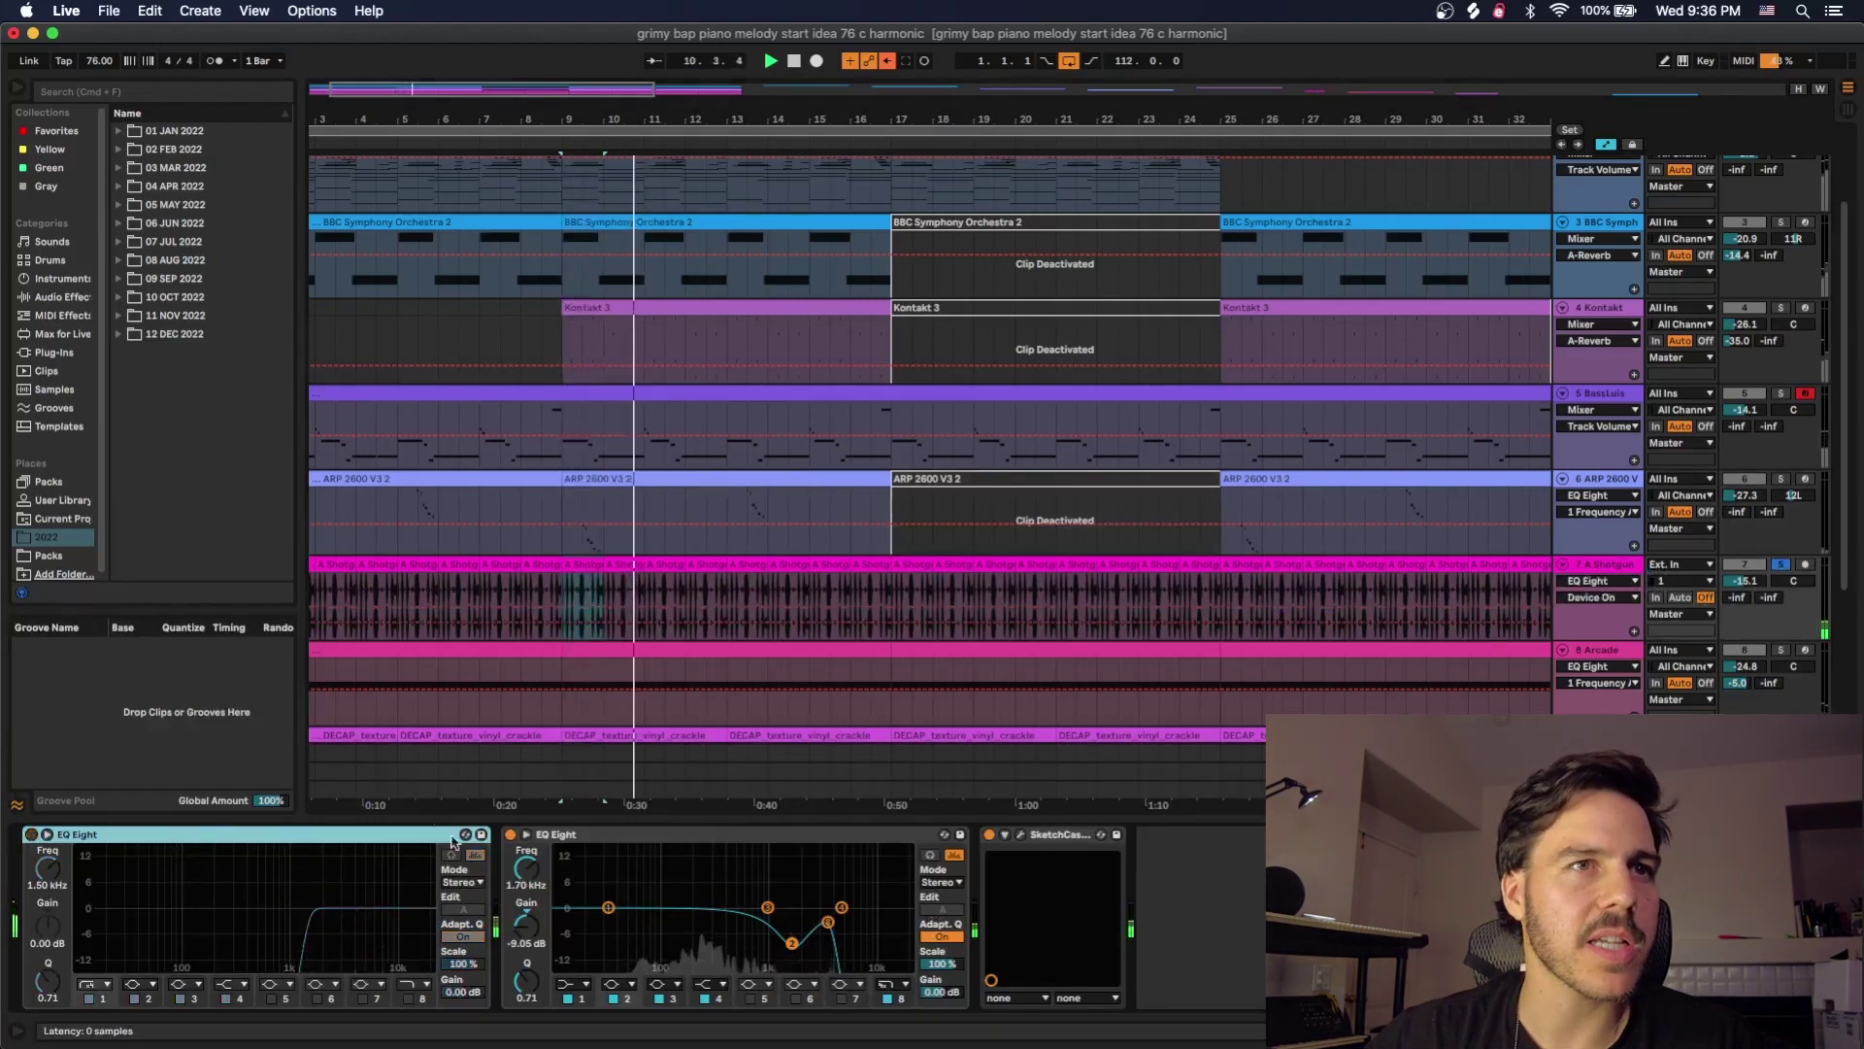
pyautogui.click(510, 834)
pyautogui.click(989, 835)
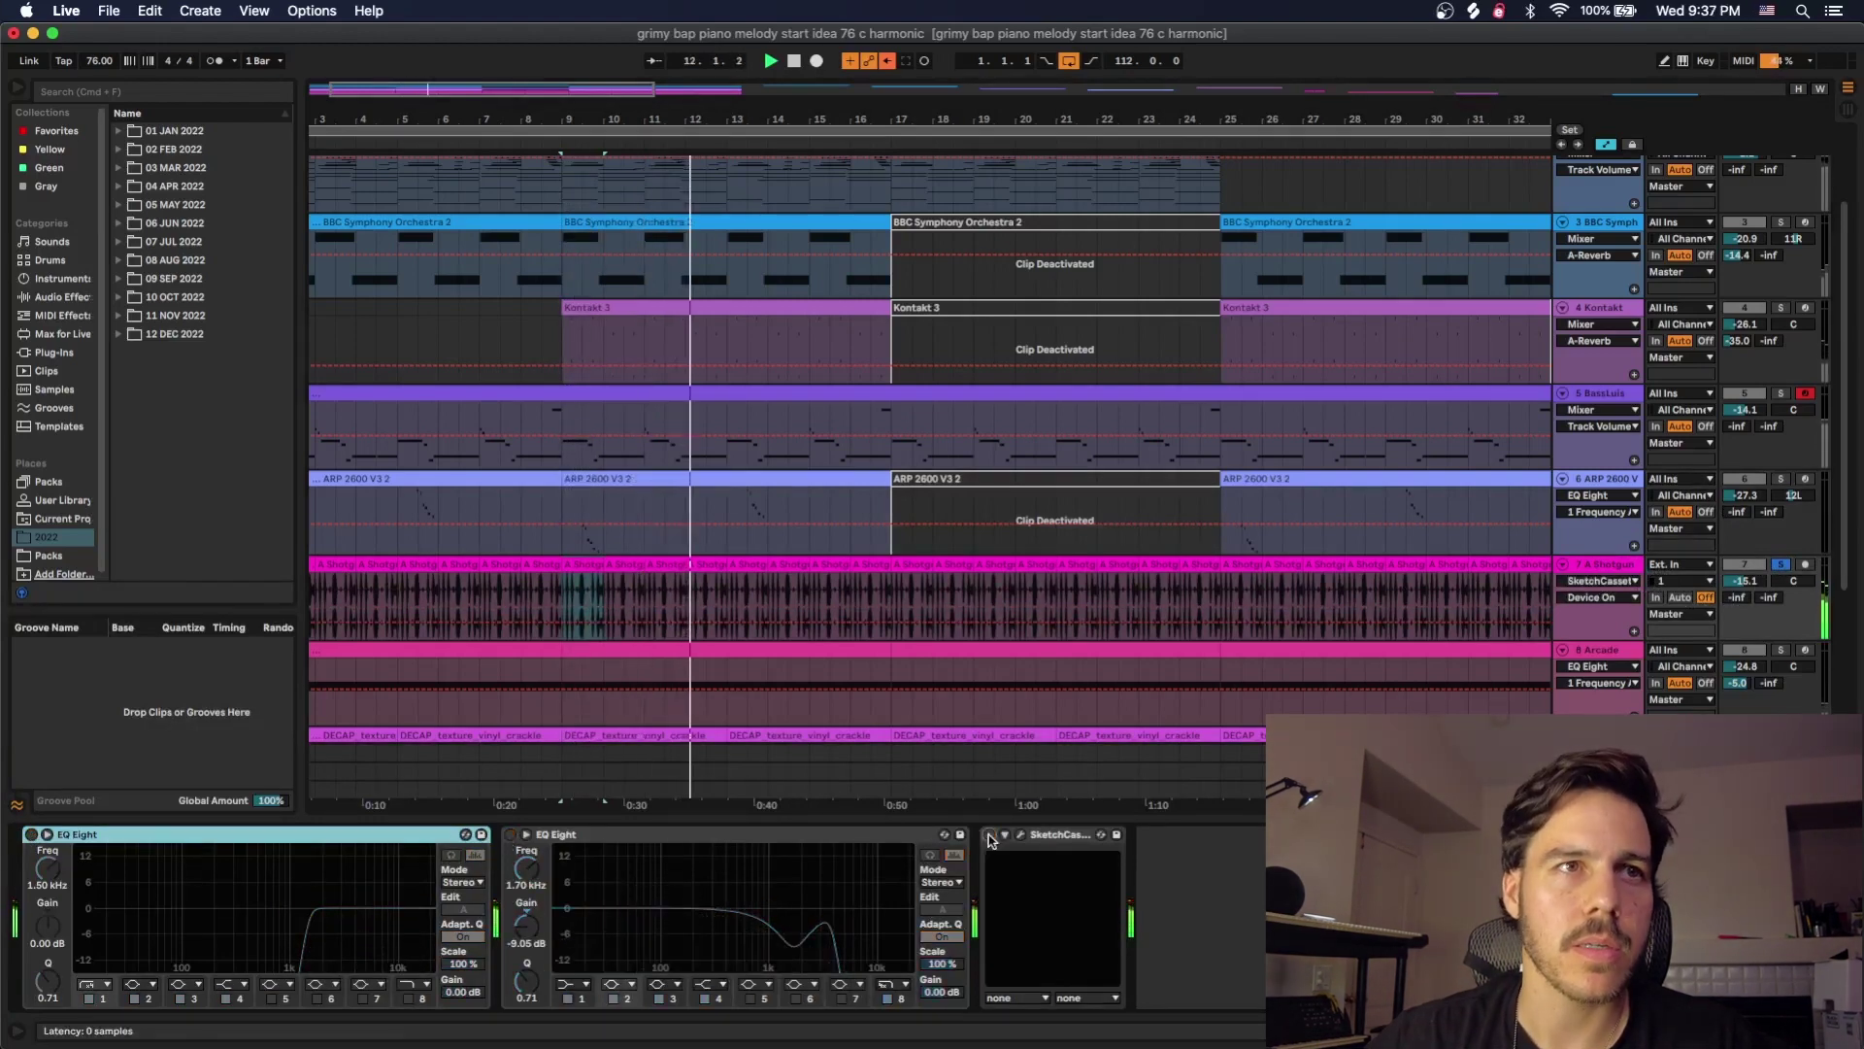
pyautogui.click(989, 835)
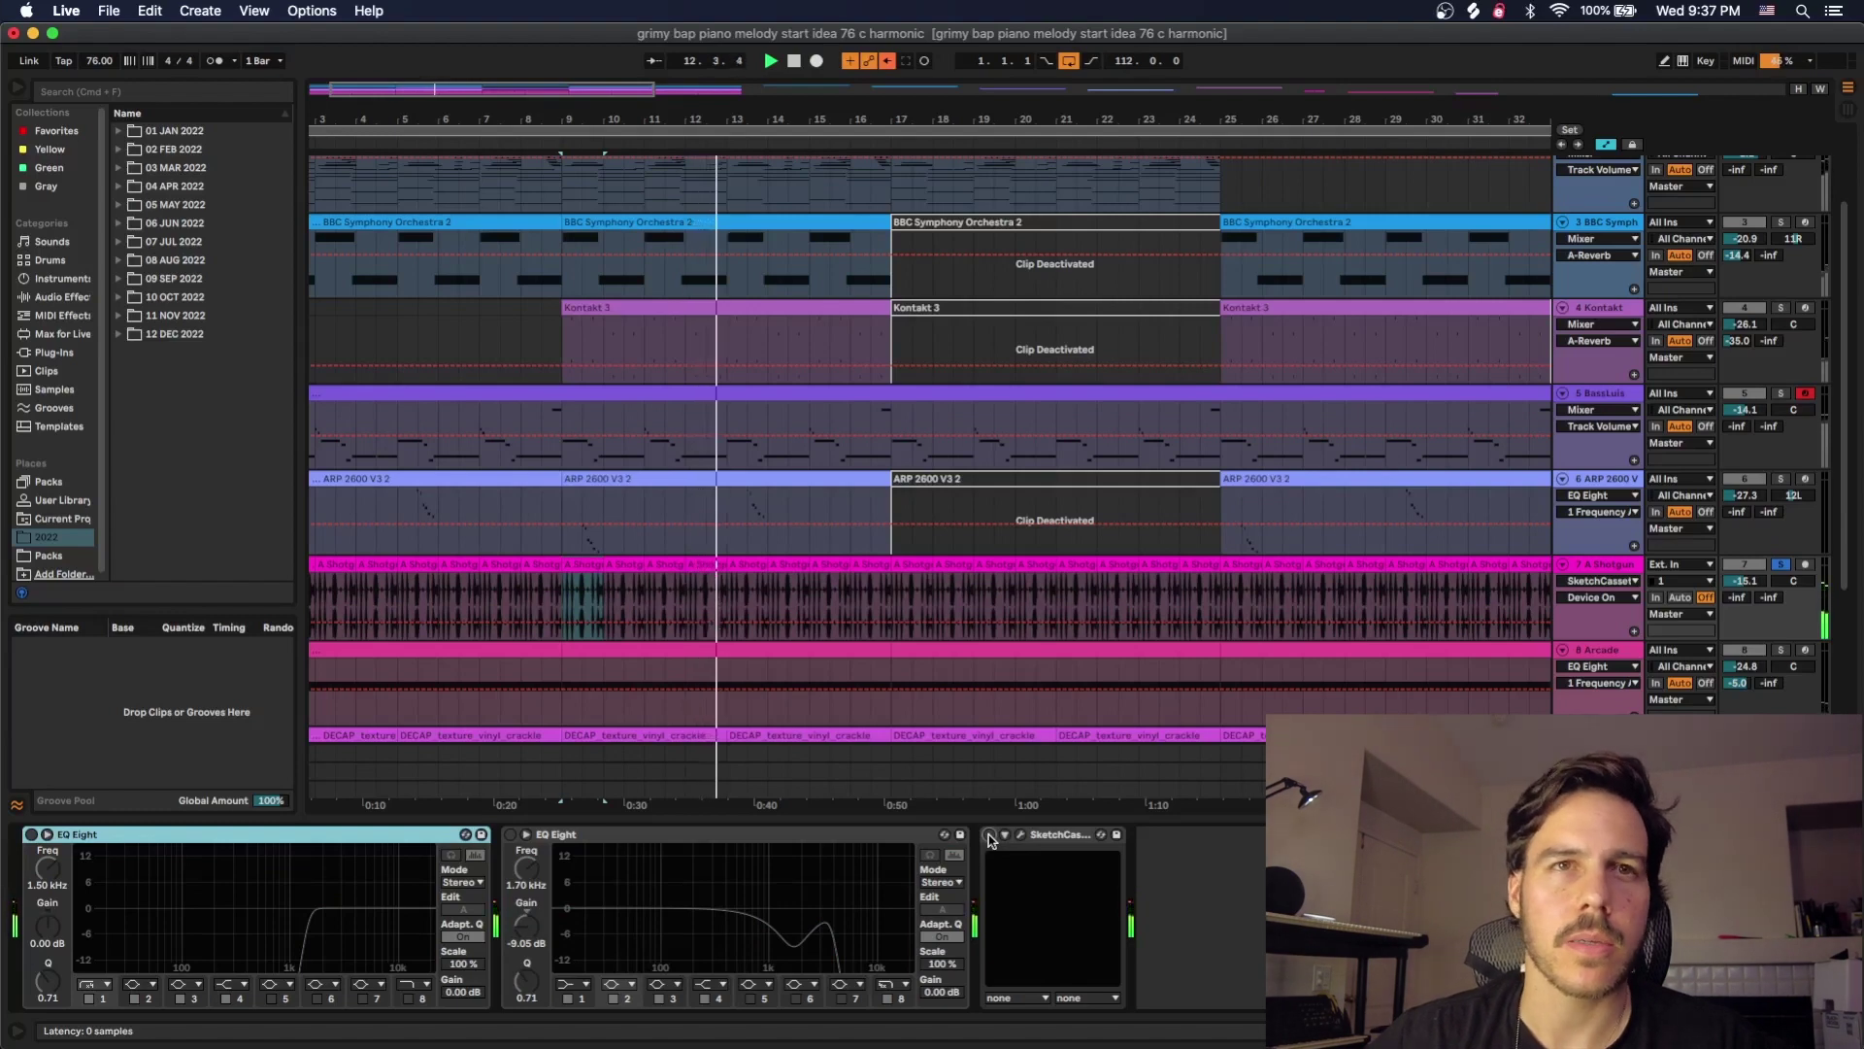
pyautogui.click(510, 834)
pyautogui.click(31, 834)
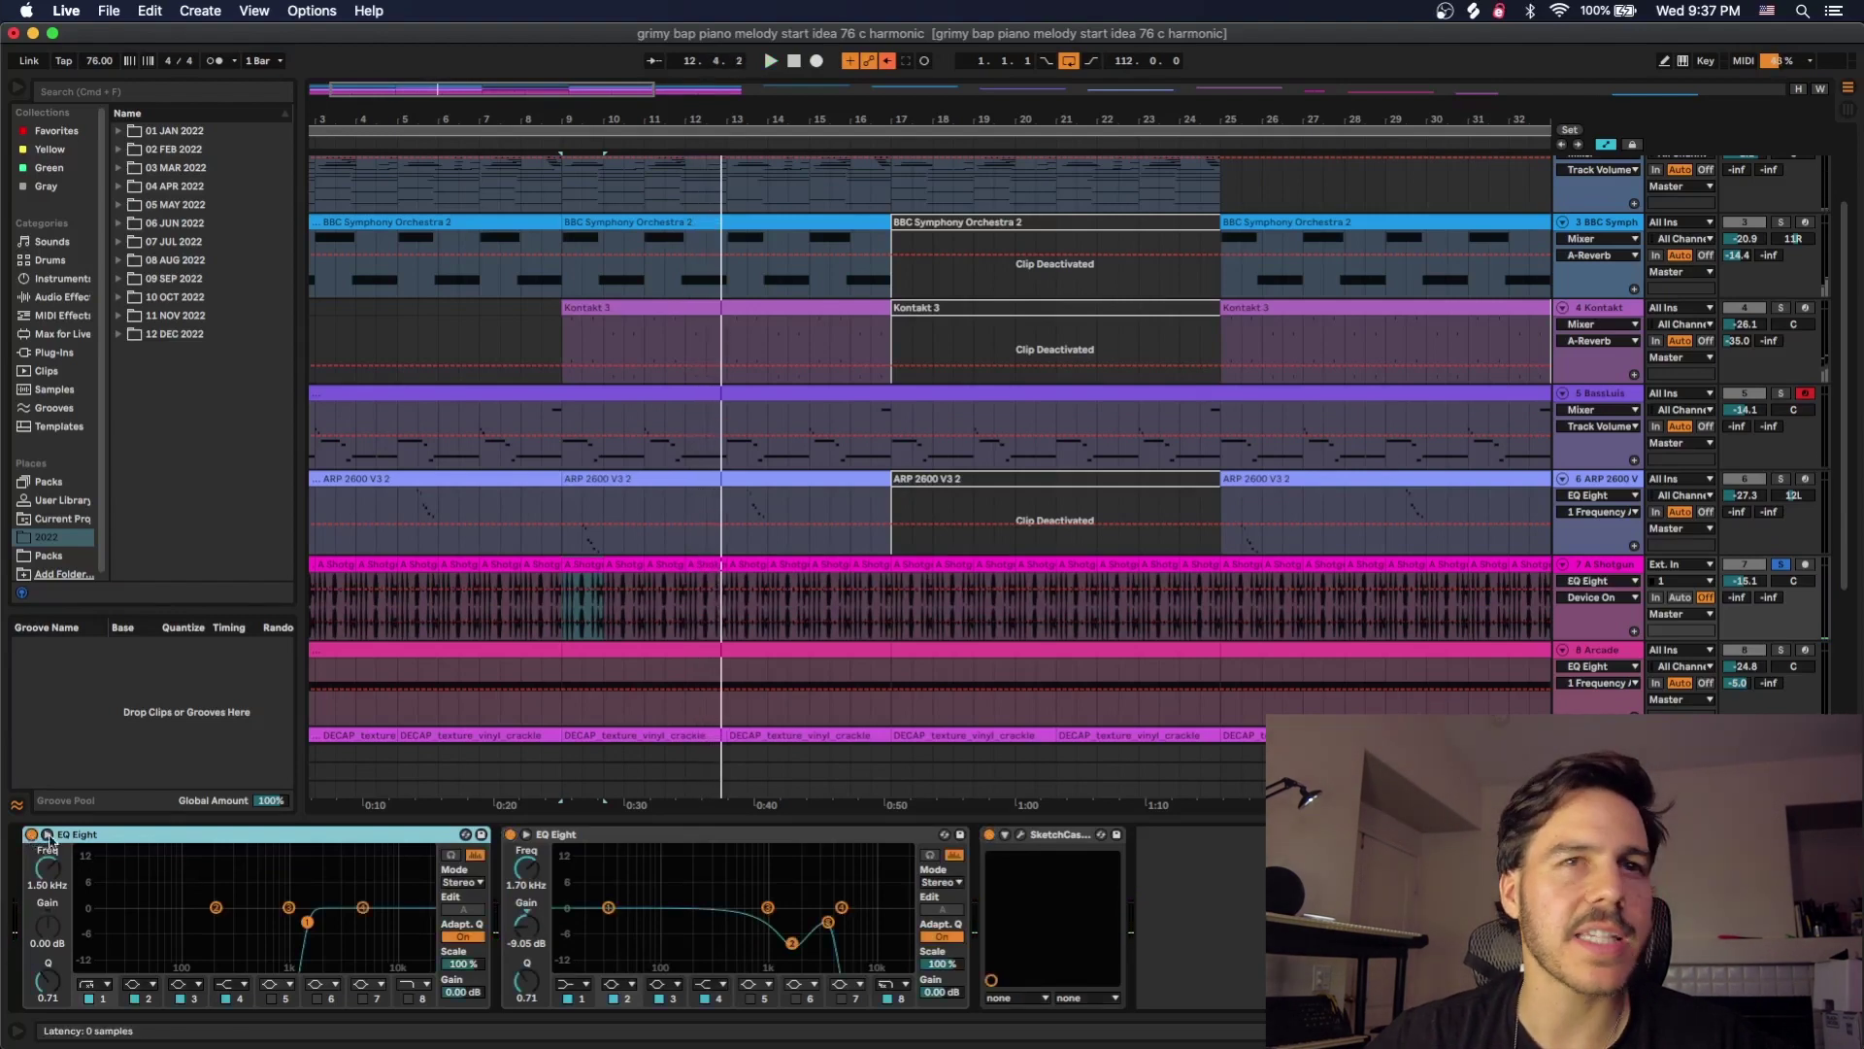
pyautogui.click(1069, 821)
pyautogui.click(1070, 818)
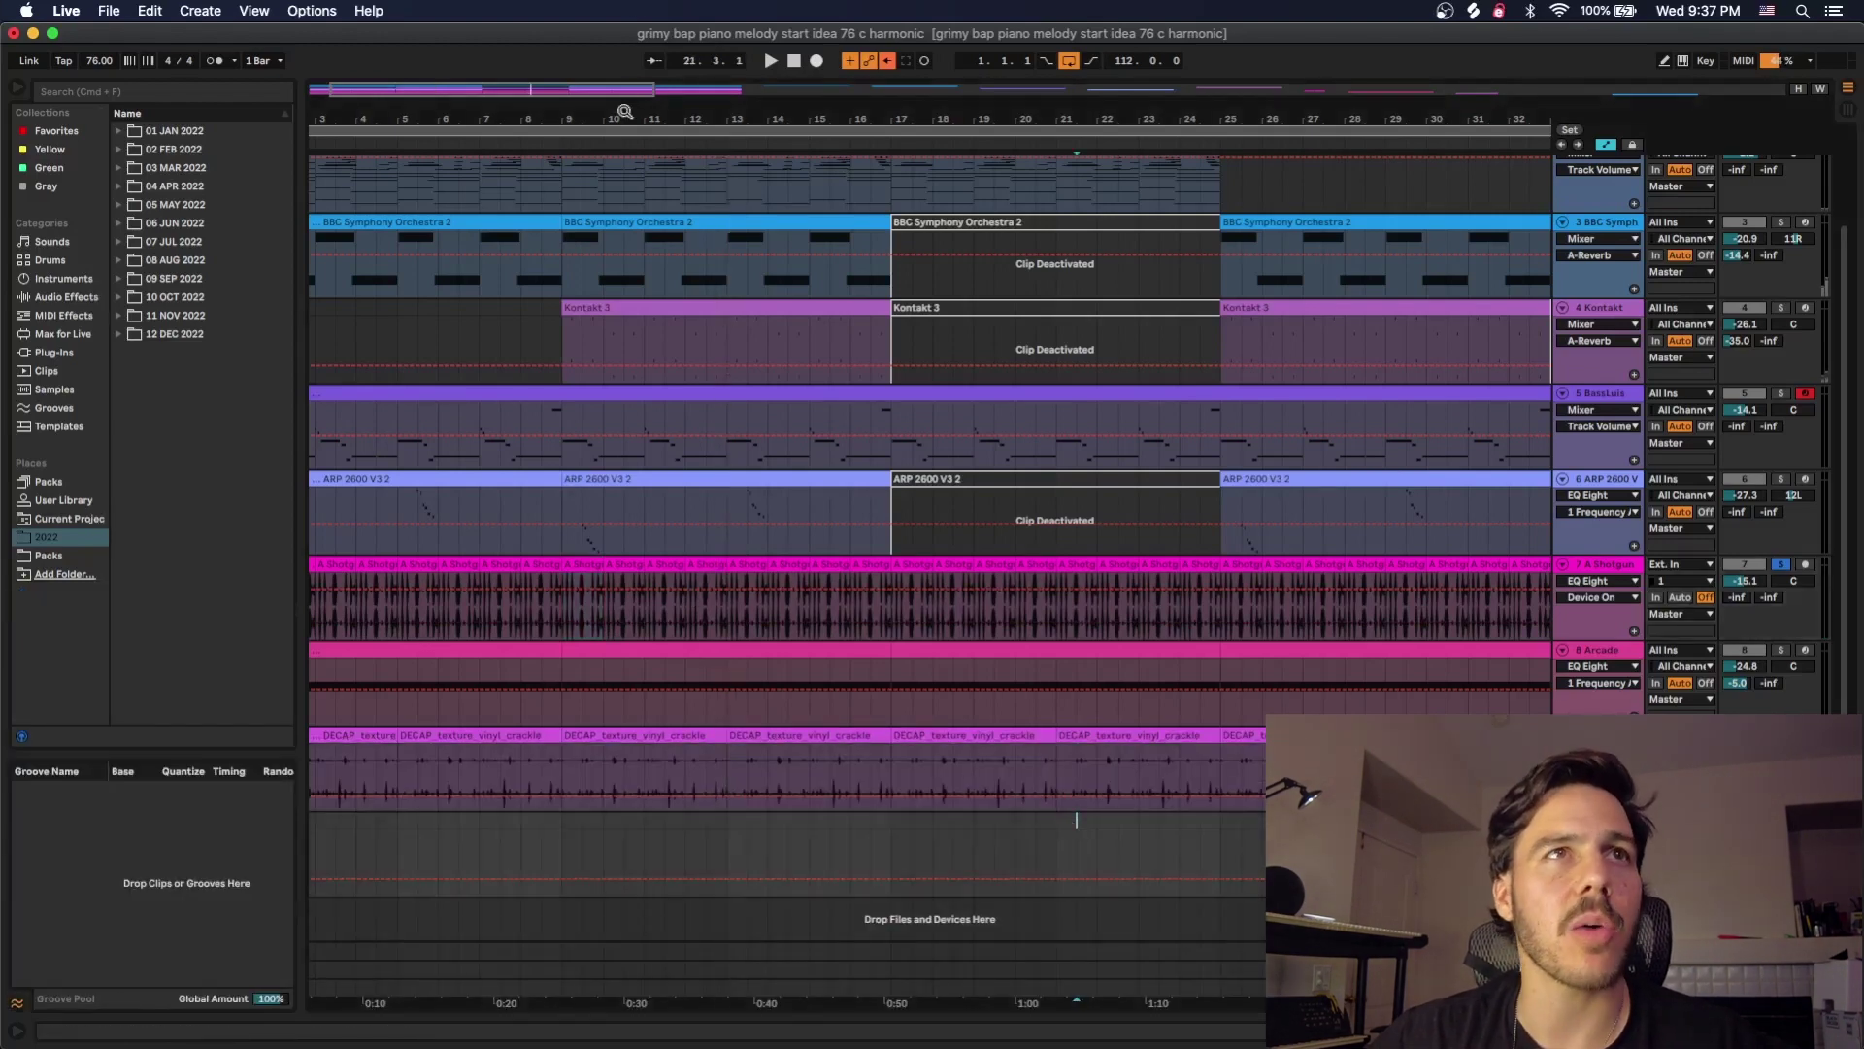
# Solo the bass track, open its 32-bar clip and play it from bar 1 with the first eight bars in view
pyautogui.moveTo(625, 112); pyautogui.dragTo(626, 83)
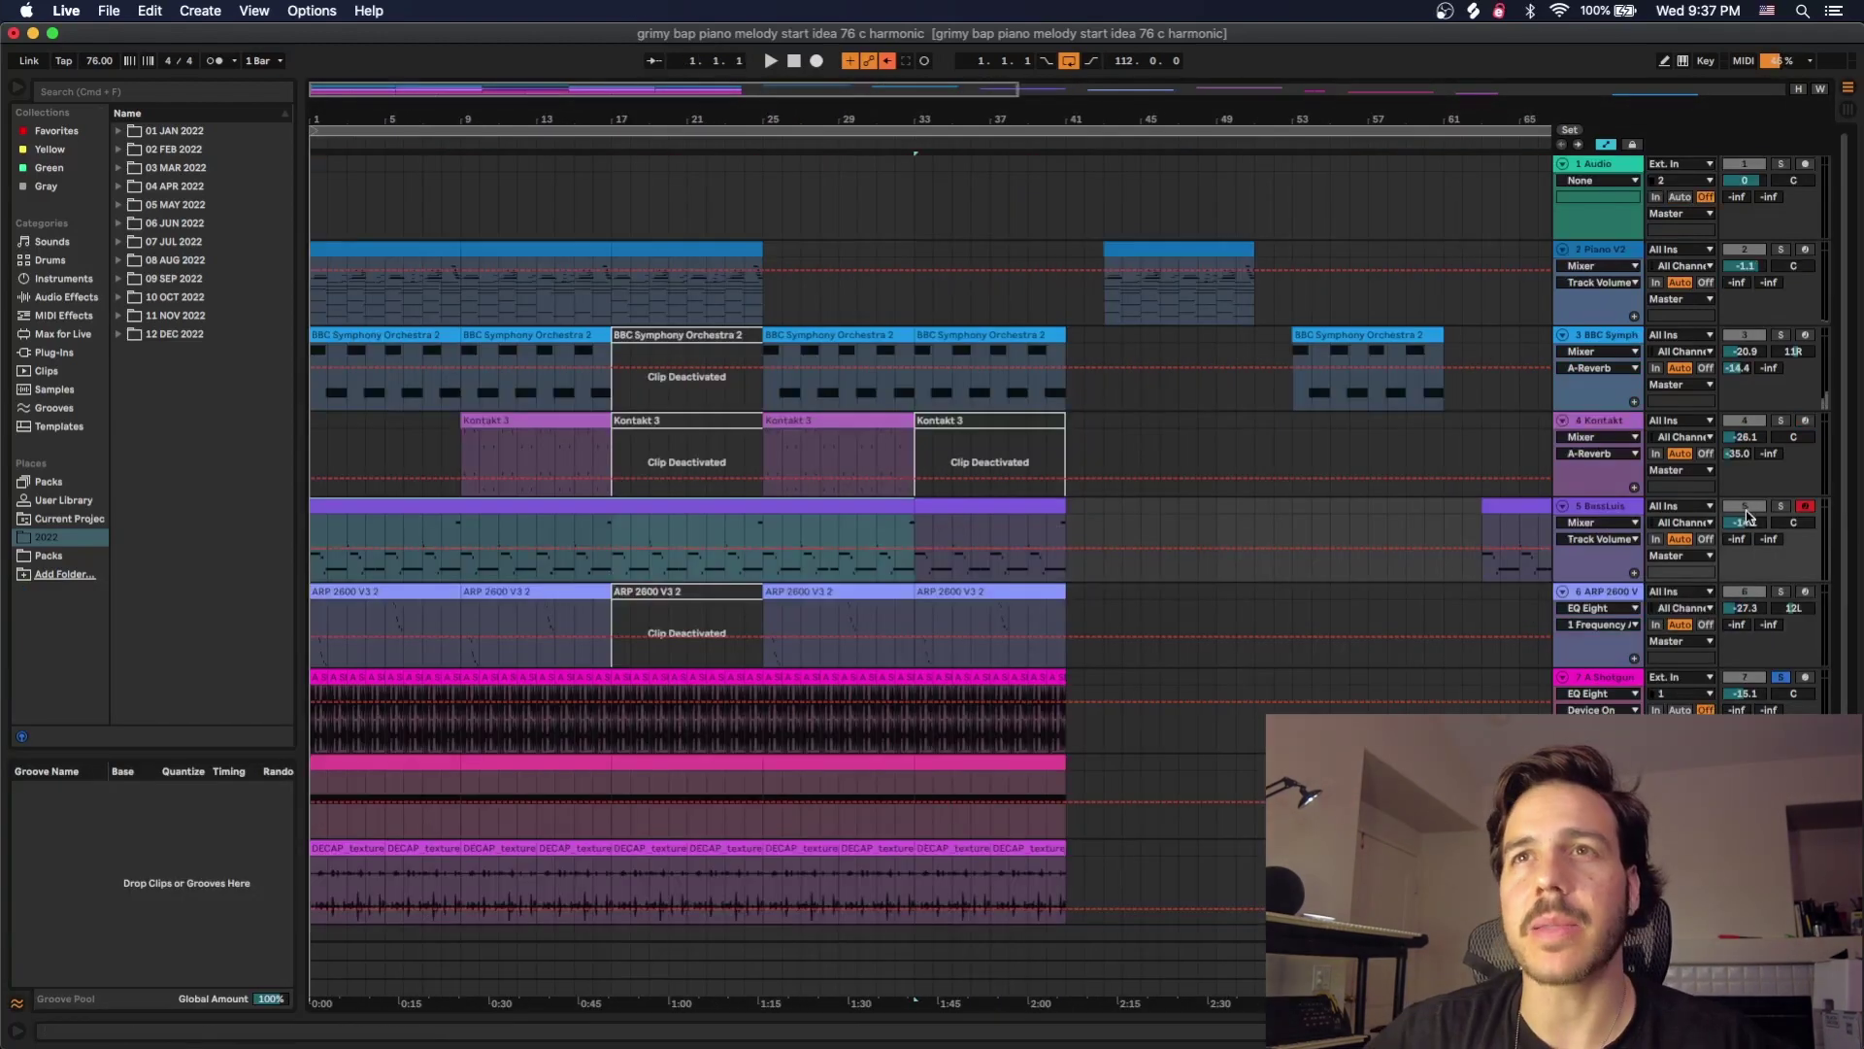
pyautogui.click(1781, 509)
pyautogui.doubleClick(584, 506)
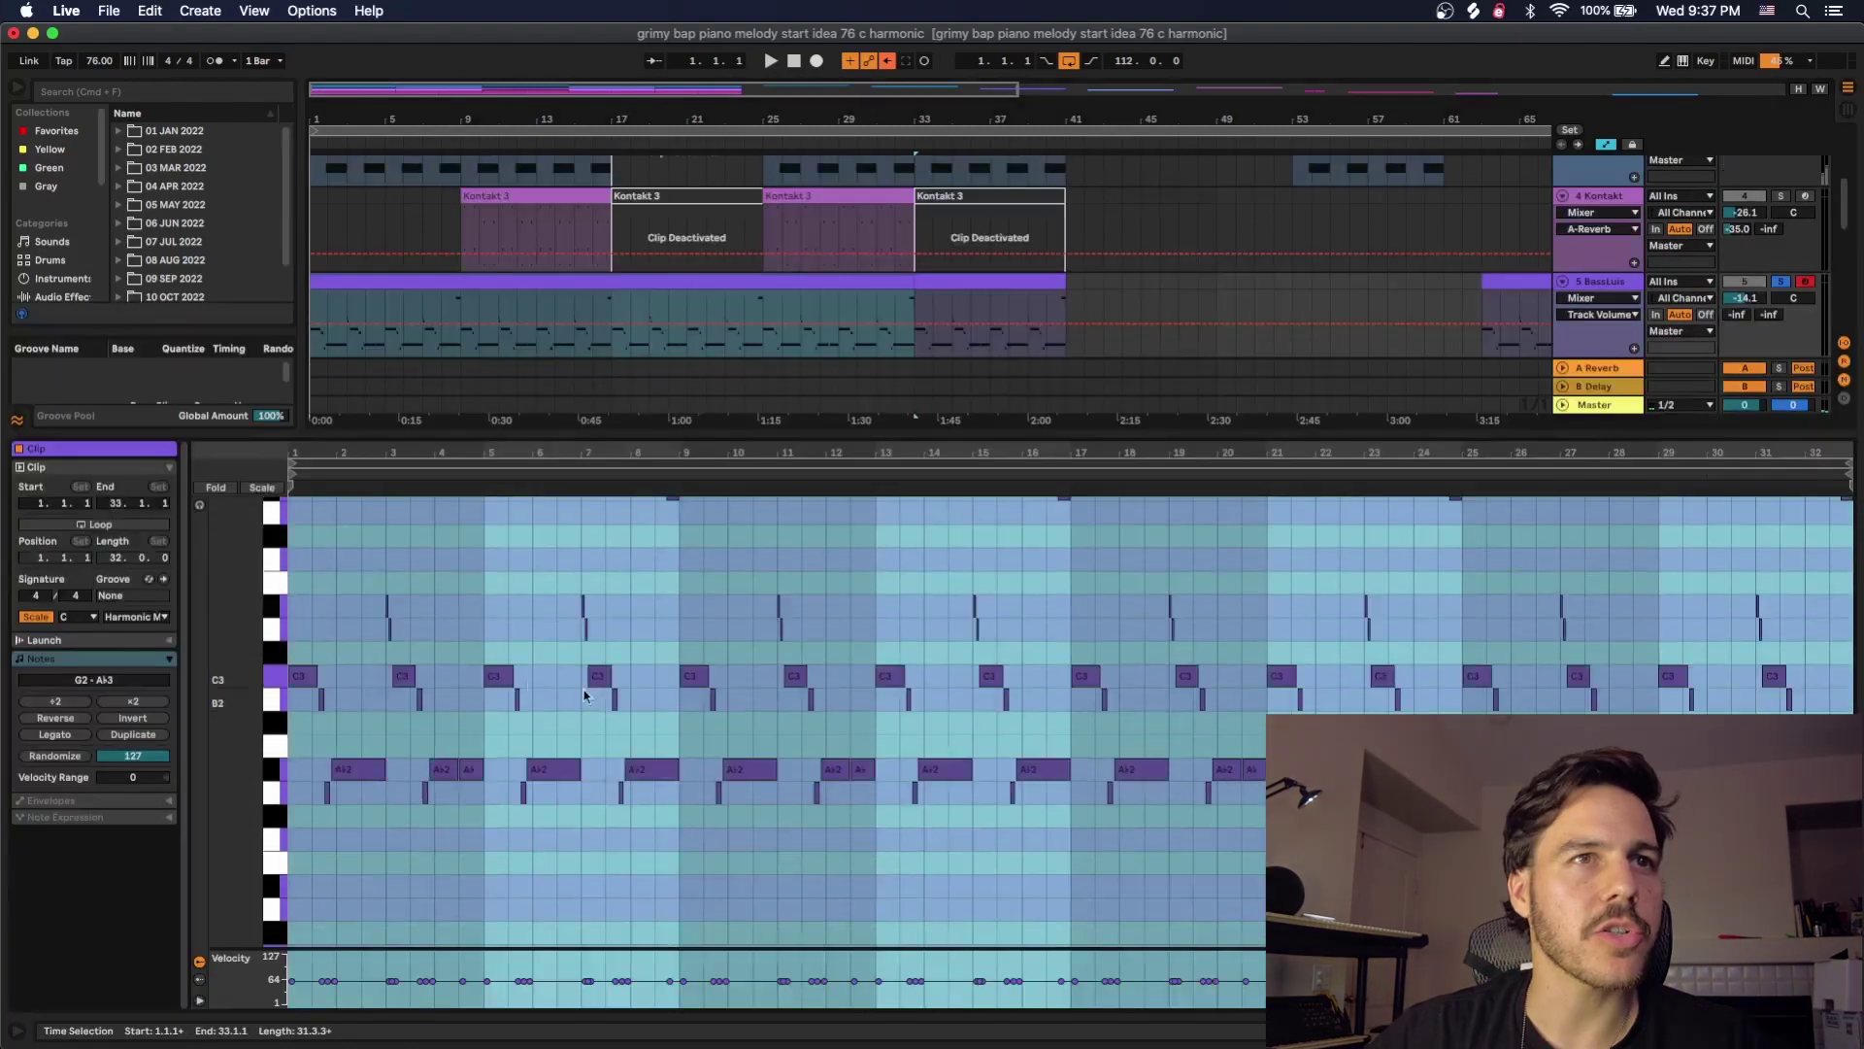
pyautogui.moveTo(297, 456); pyautogui.dragTo(297, 602)
pyautogui.scroll(3, 578, 737)
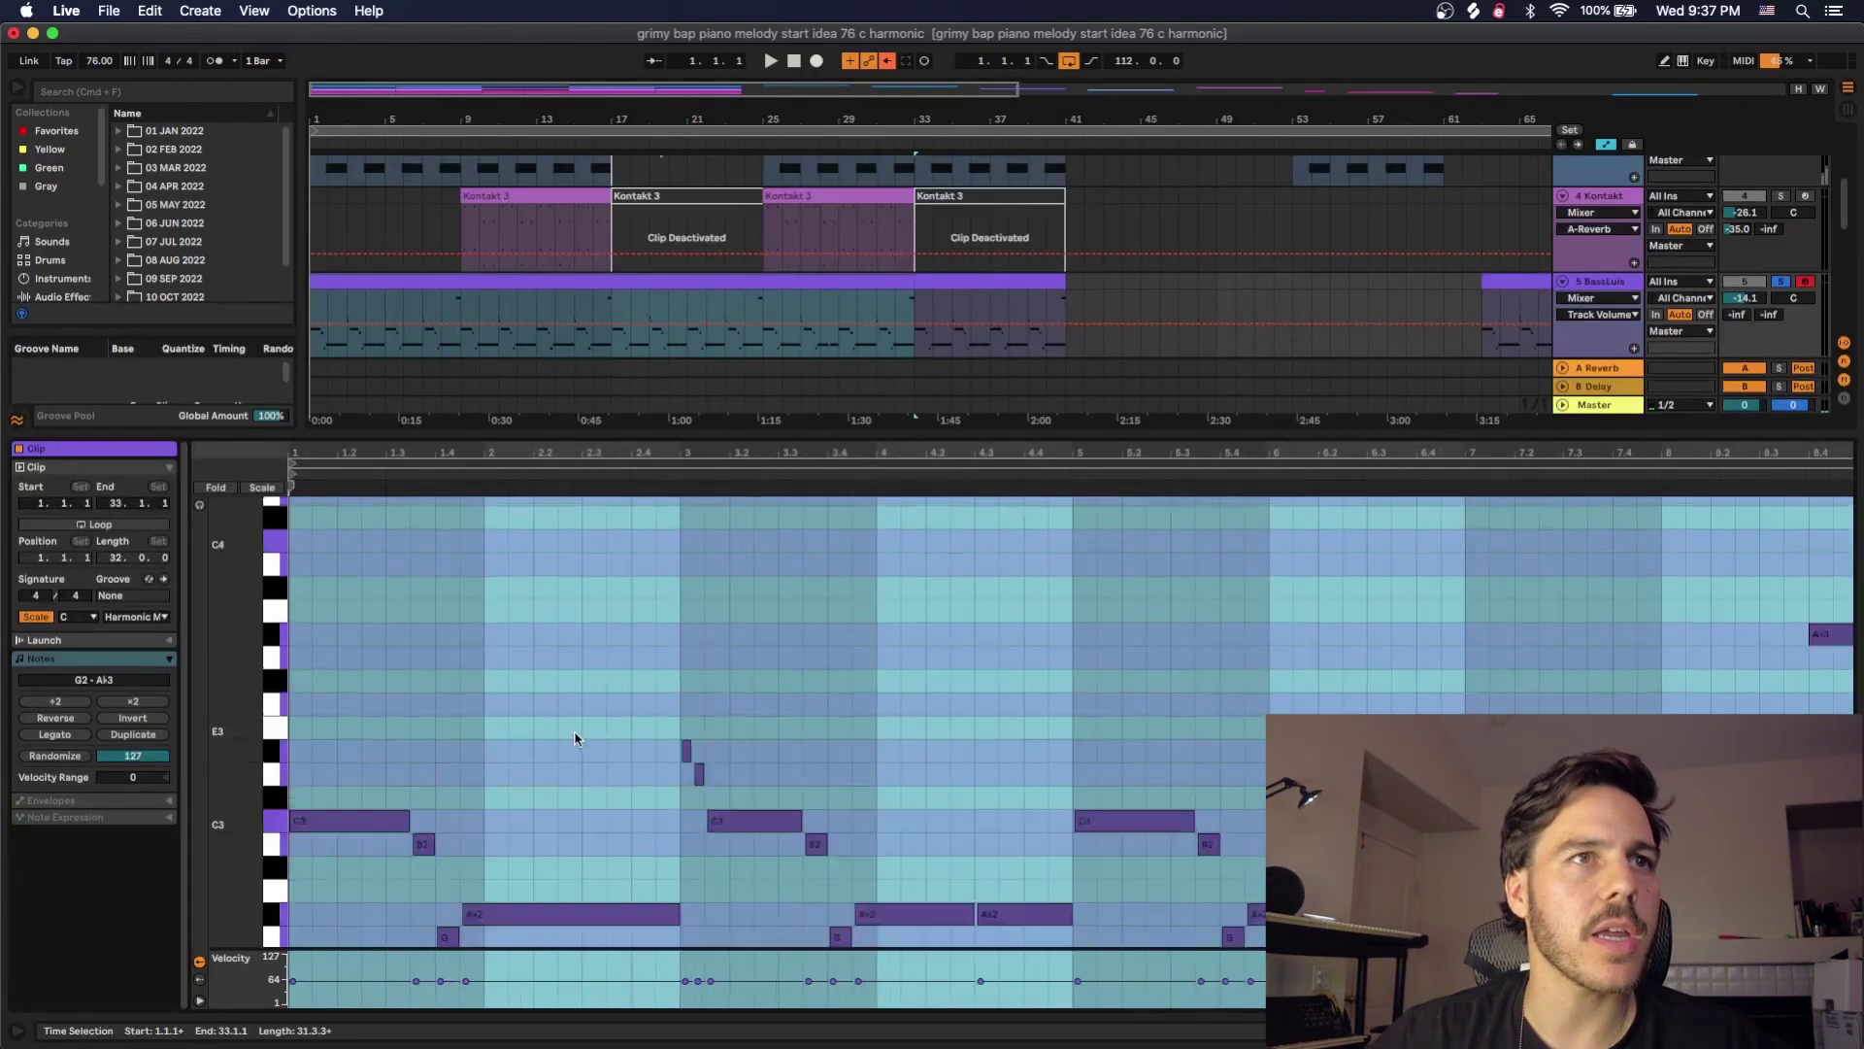
pyautogui.scroll(-2, 598, 735)
pyautogui.press('space')
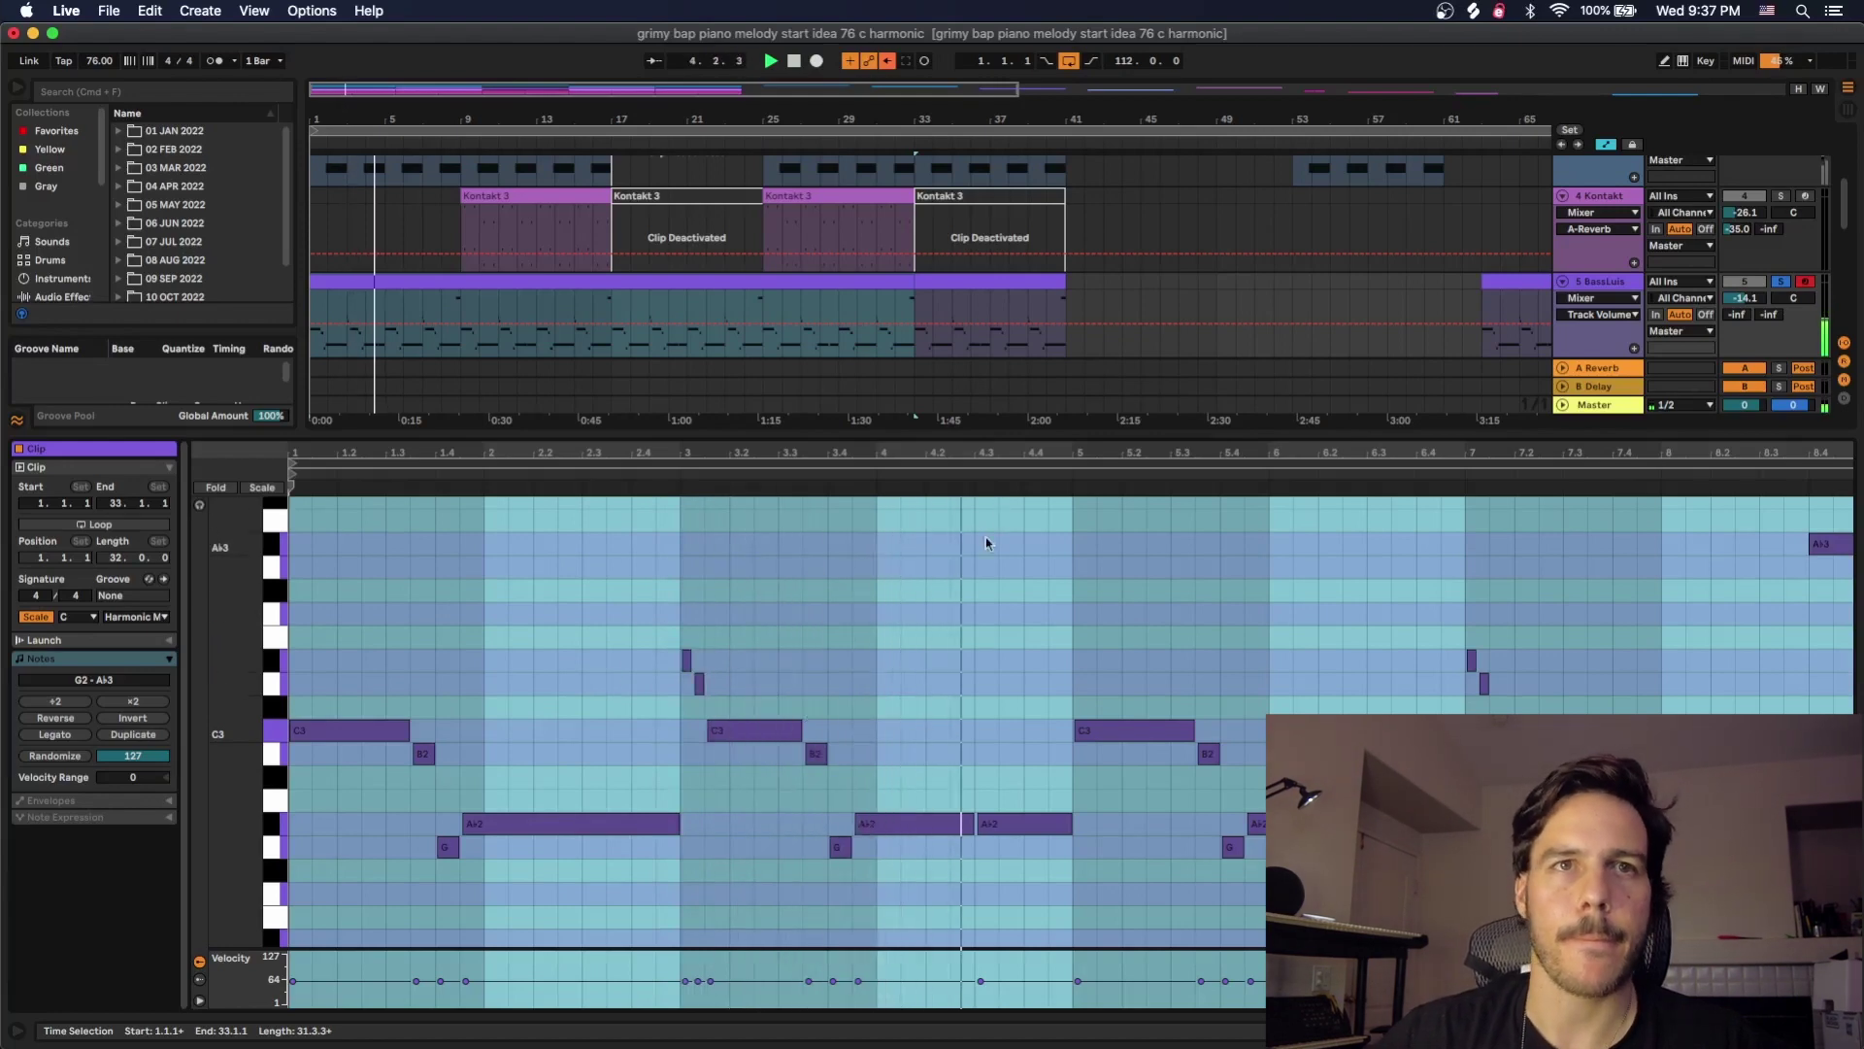
# Examine the pitch slide from the last A♭2 of bar 4 up to C3 in the bass clip, and close the note view
pyautogui.moveTo(1016, 578); pyautogui.dragTo(1071, 738)
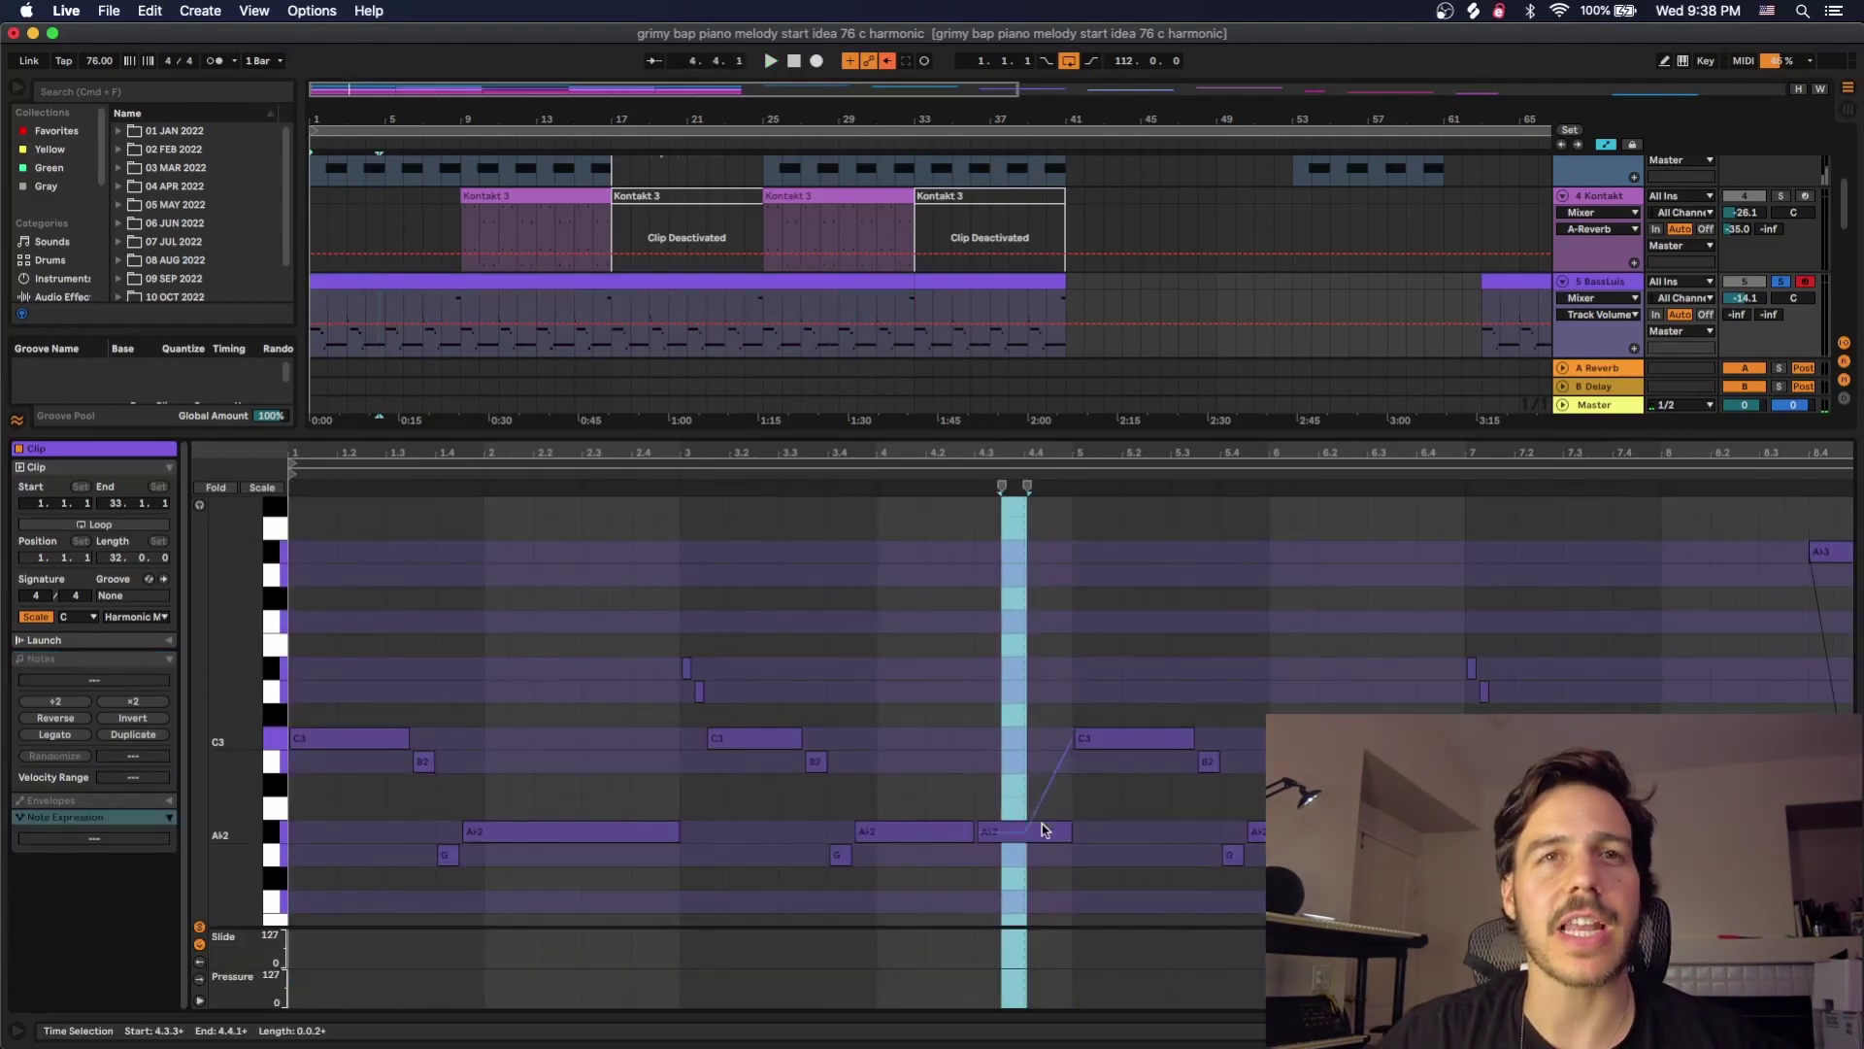
pyautogui.click(1030, 832)
pyautogui.moveTo(1059, 750); pyautogui.dragTo(1070, 740)
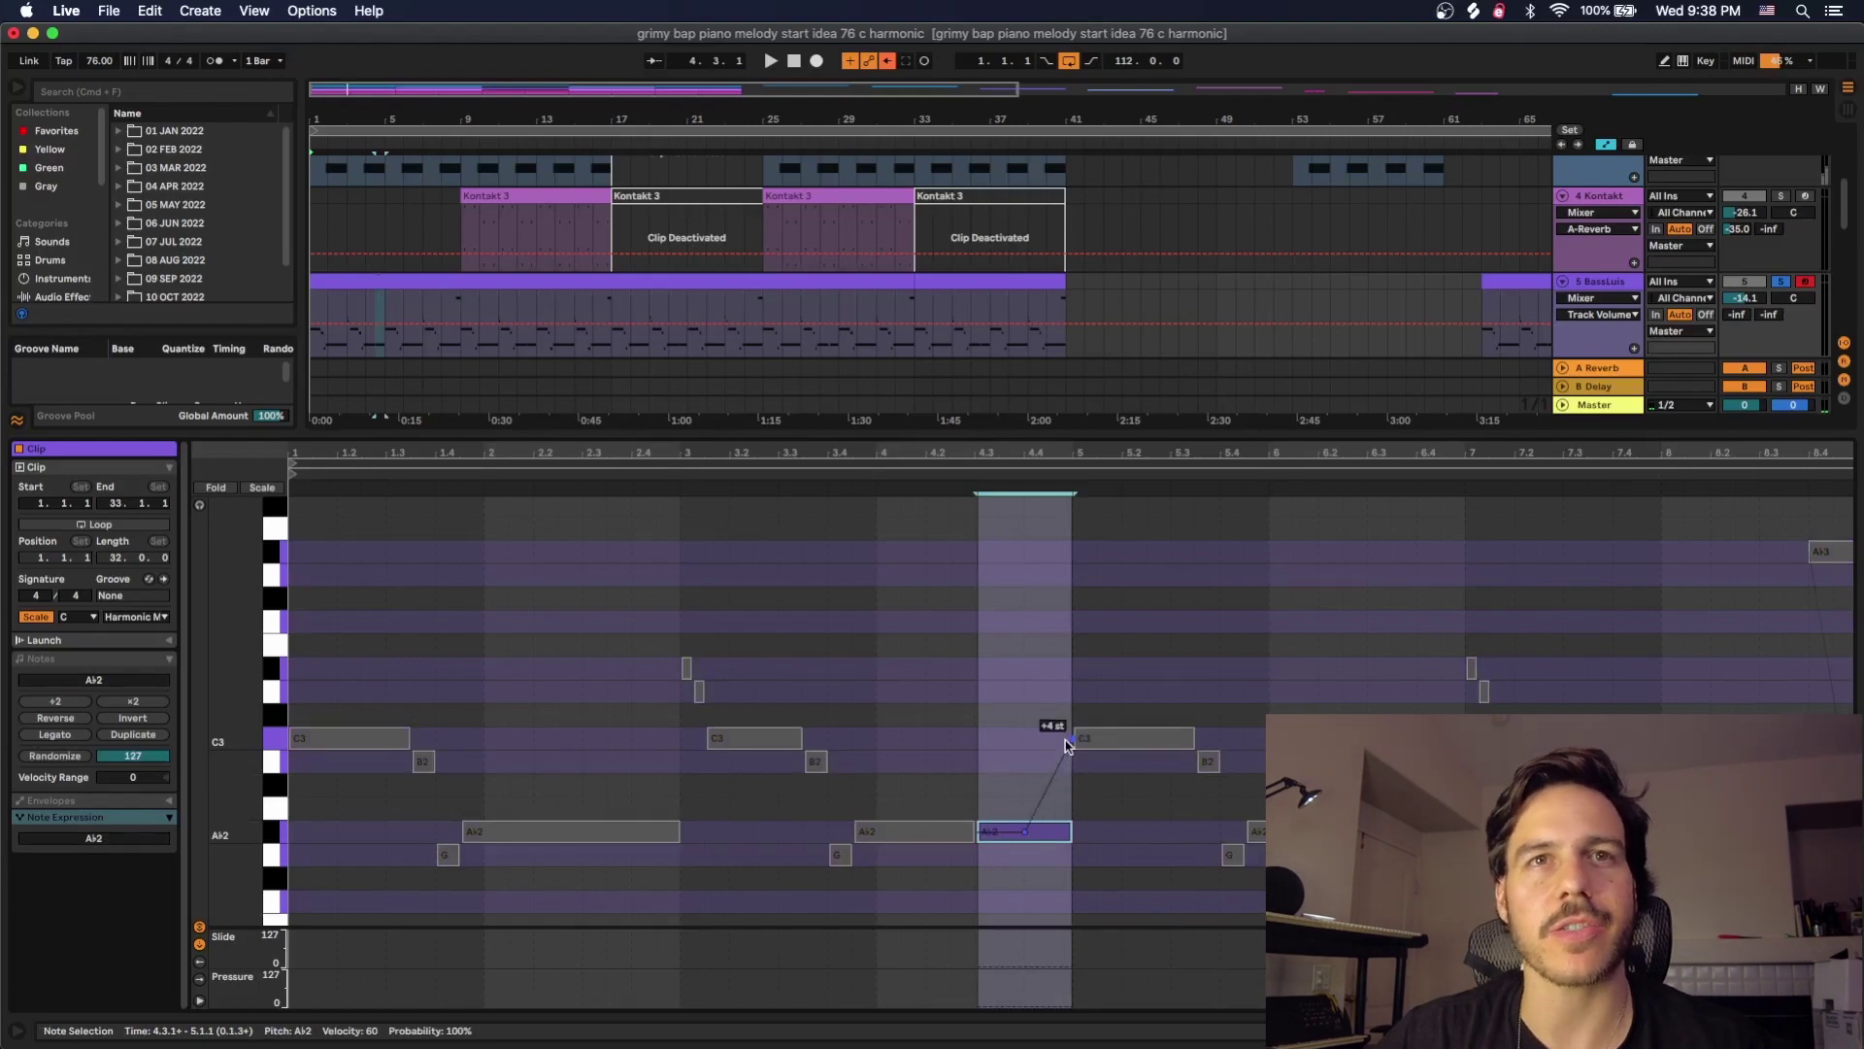
pyautogui.click(1068, 737)
pyautogui.moveTo(1050, 773)
pyautogui.mouseDown()
pyautogui.moveTo(1032, 754)
pyautogui.moveTo(1060, 760)
pyautogui.mouseUp()
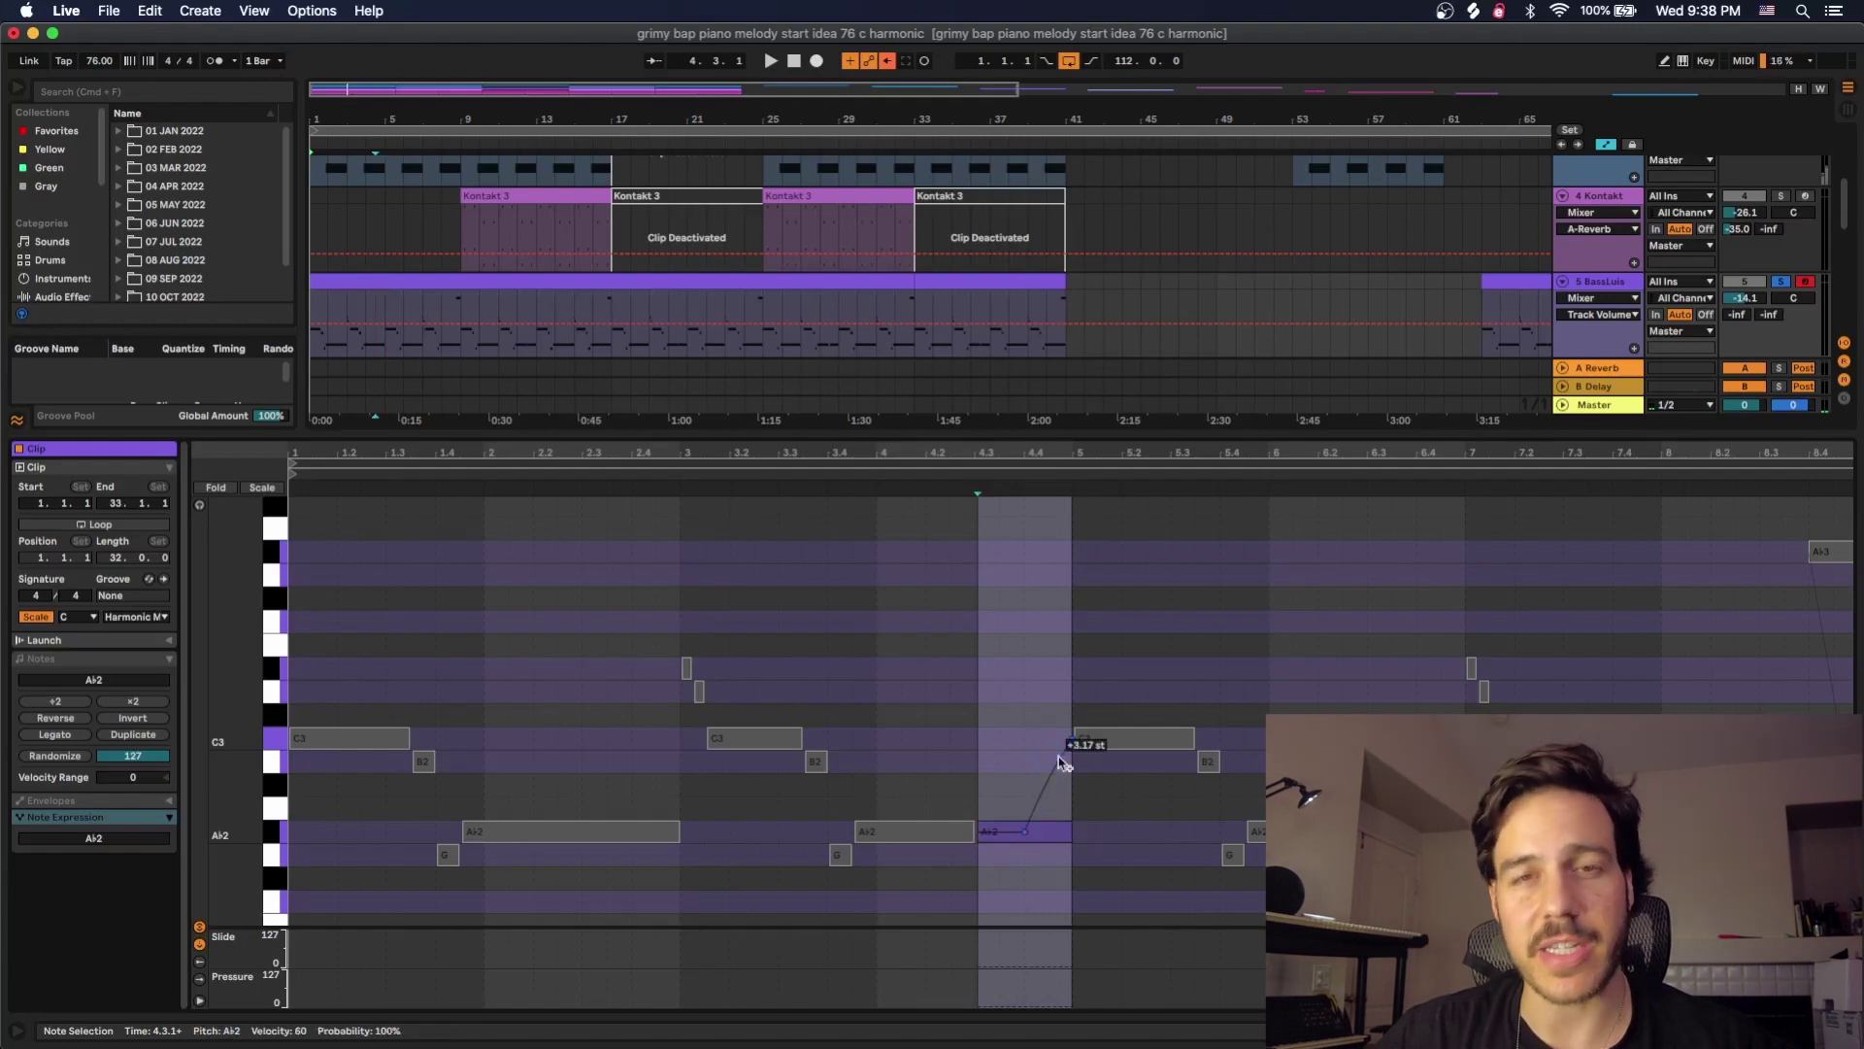
pyautogui.press('super+alt+l')
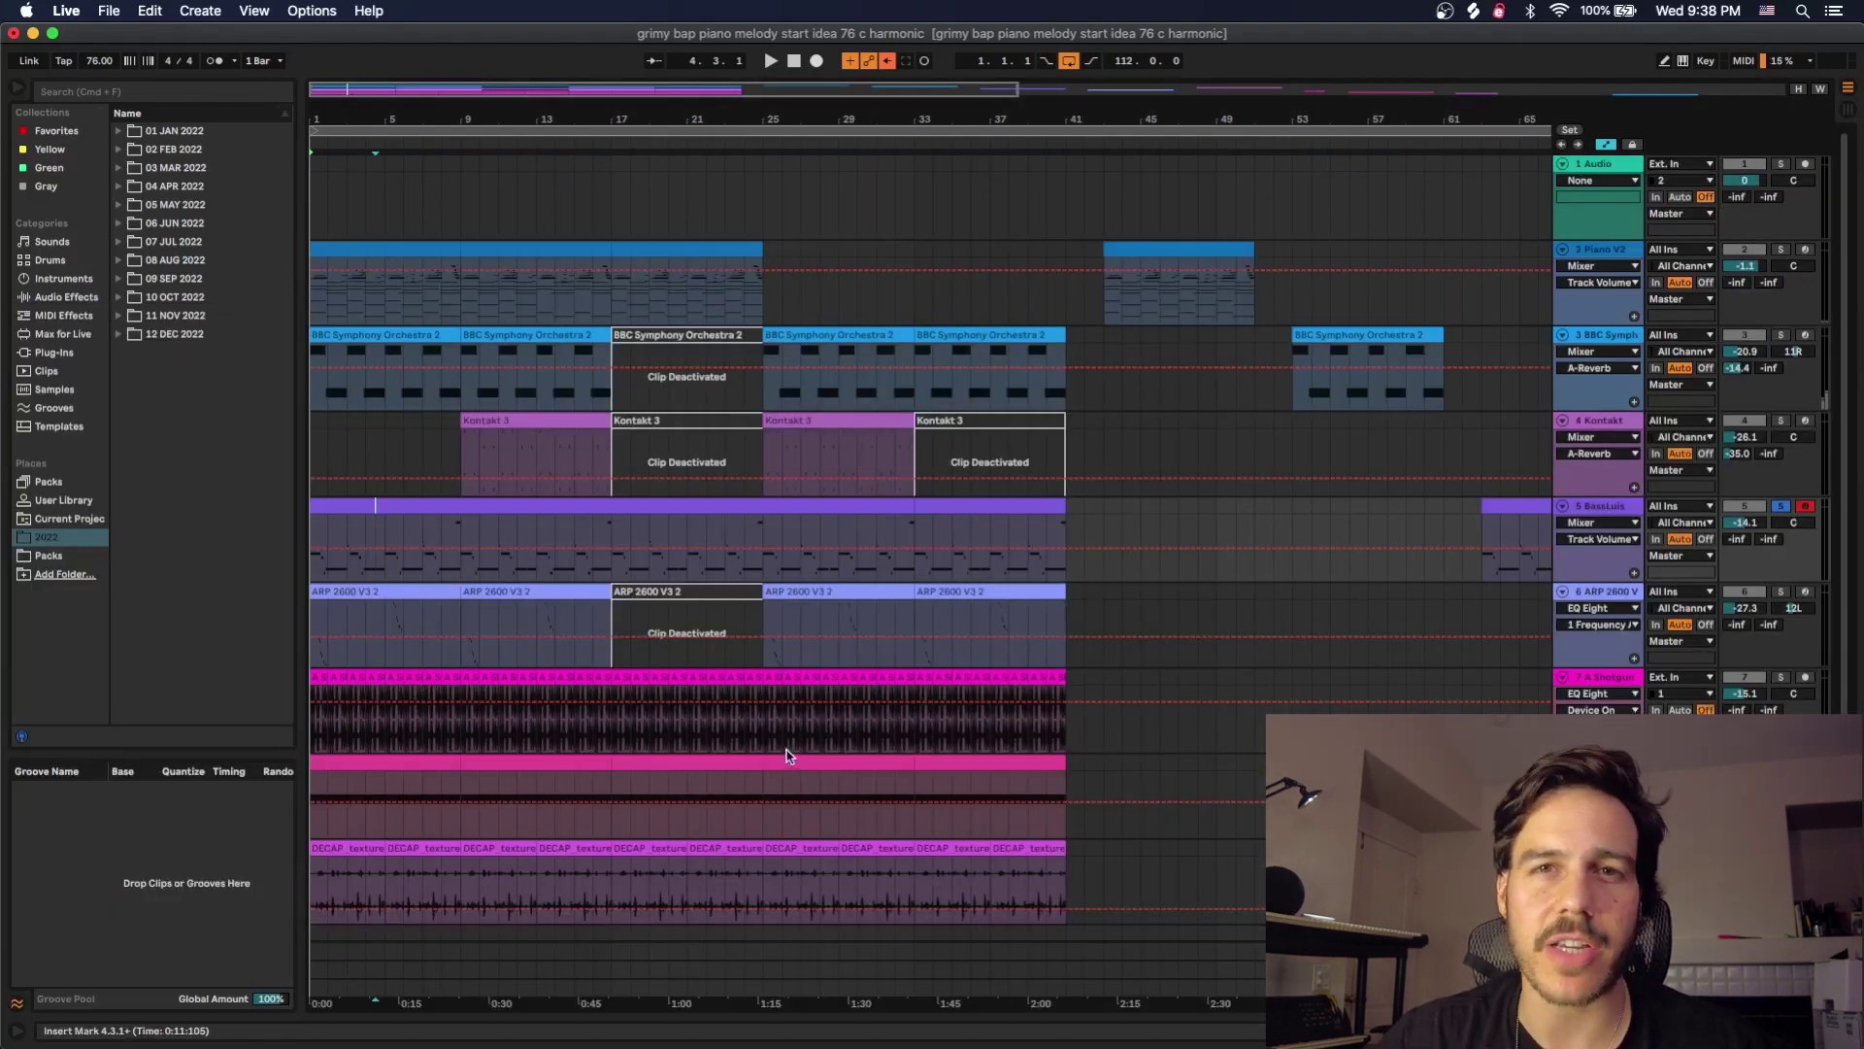
# Mark the Kontakt track's sections in turn: the empty bars 1 to 9, the clip at bar 9 and the deactivated clip at bar 17
pyautogui.scroll(-2, 804, 732)
pyautogui.click(514, 386)
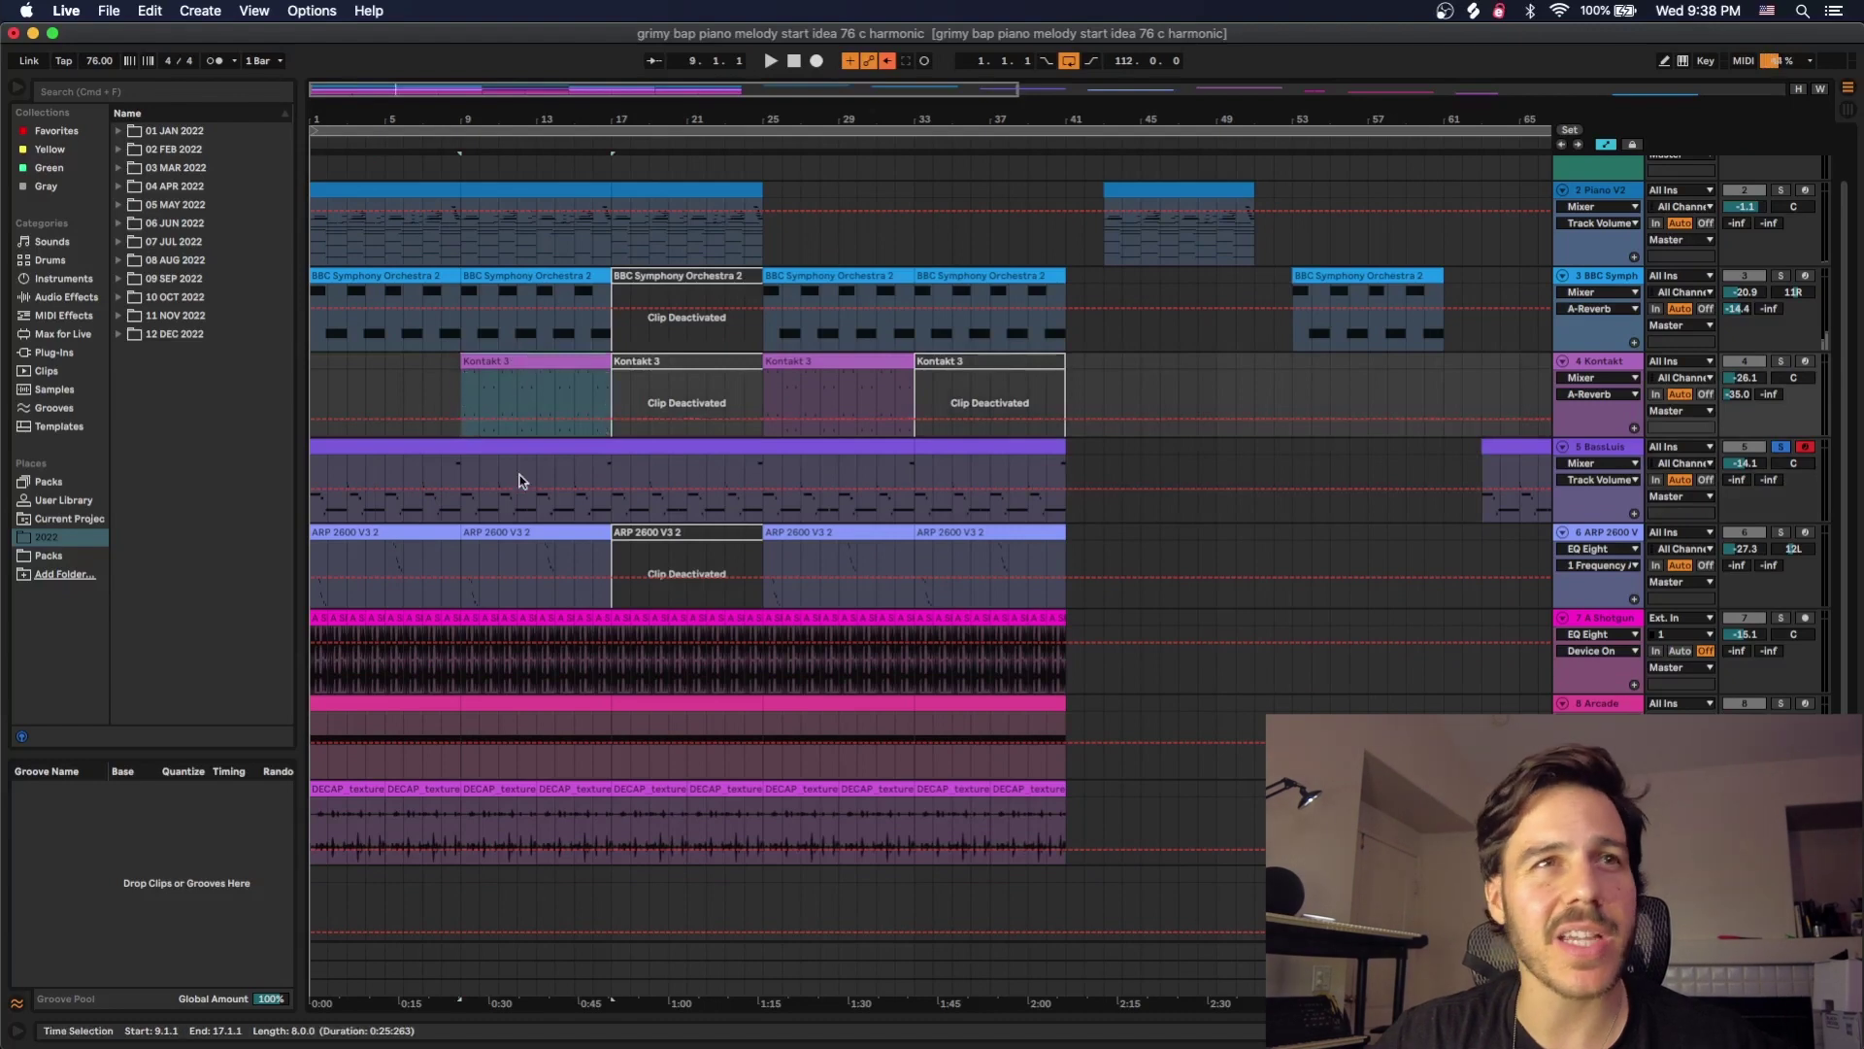
pyautogui.scroll(1, 522, 480)
pyautogui.moveTo(439, 383); pyautogui.dragTo(25, 391)
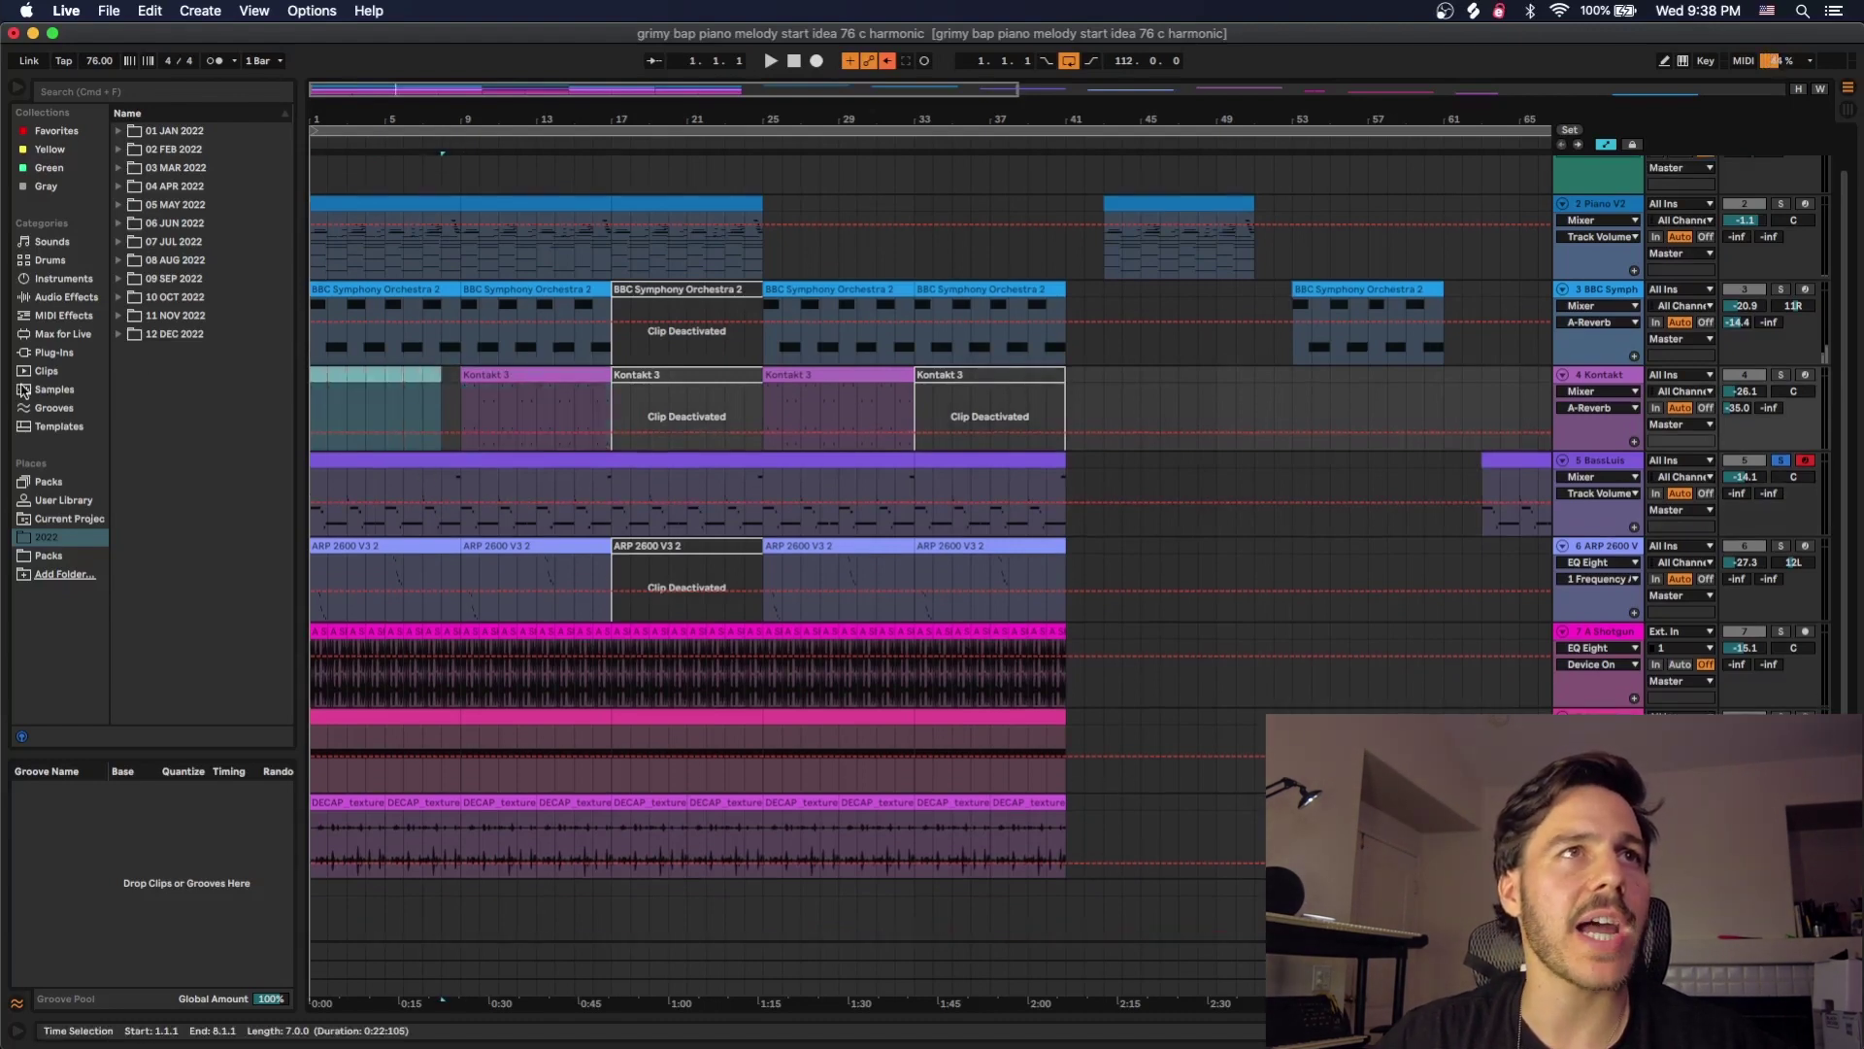
pyautogui.moveTo(461, 388); pyautogui.dragTo(264, 393)
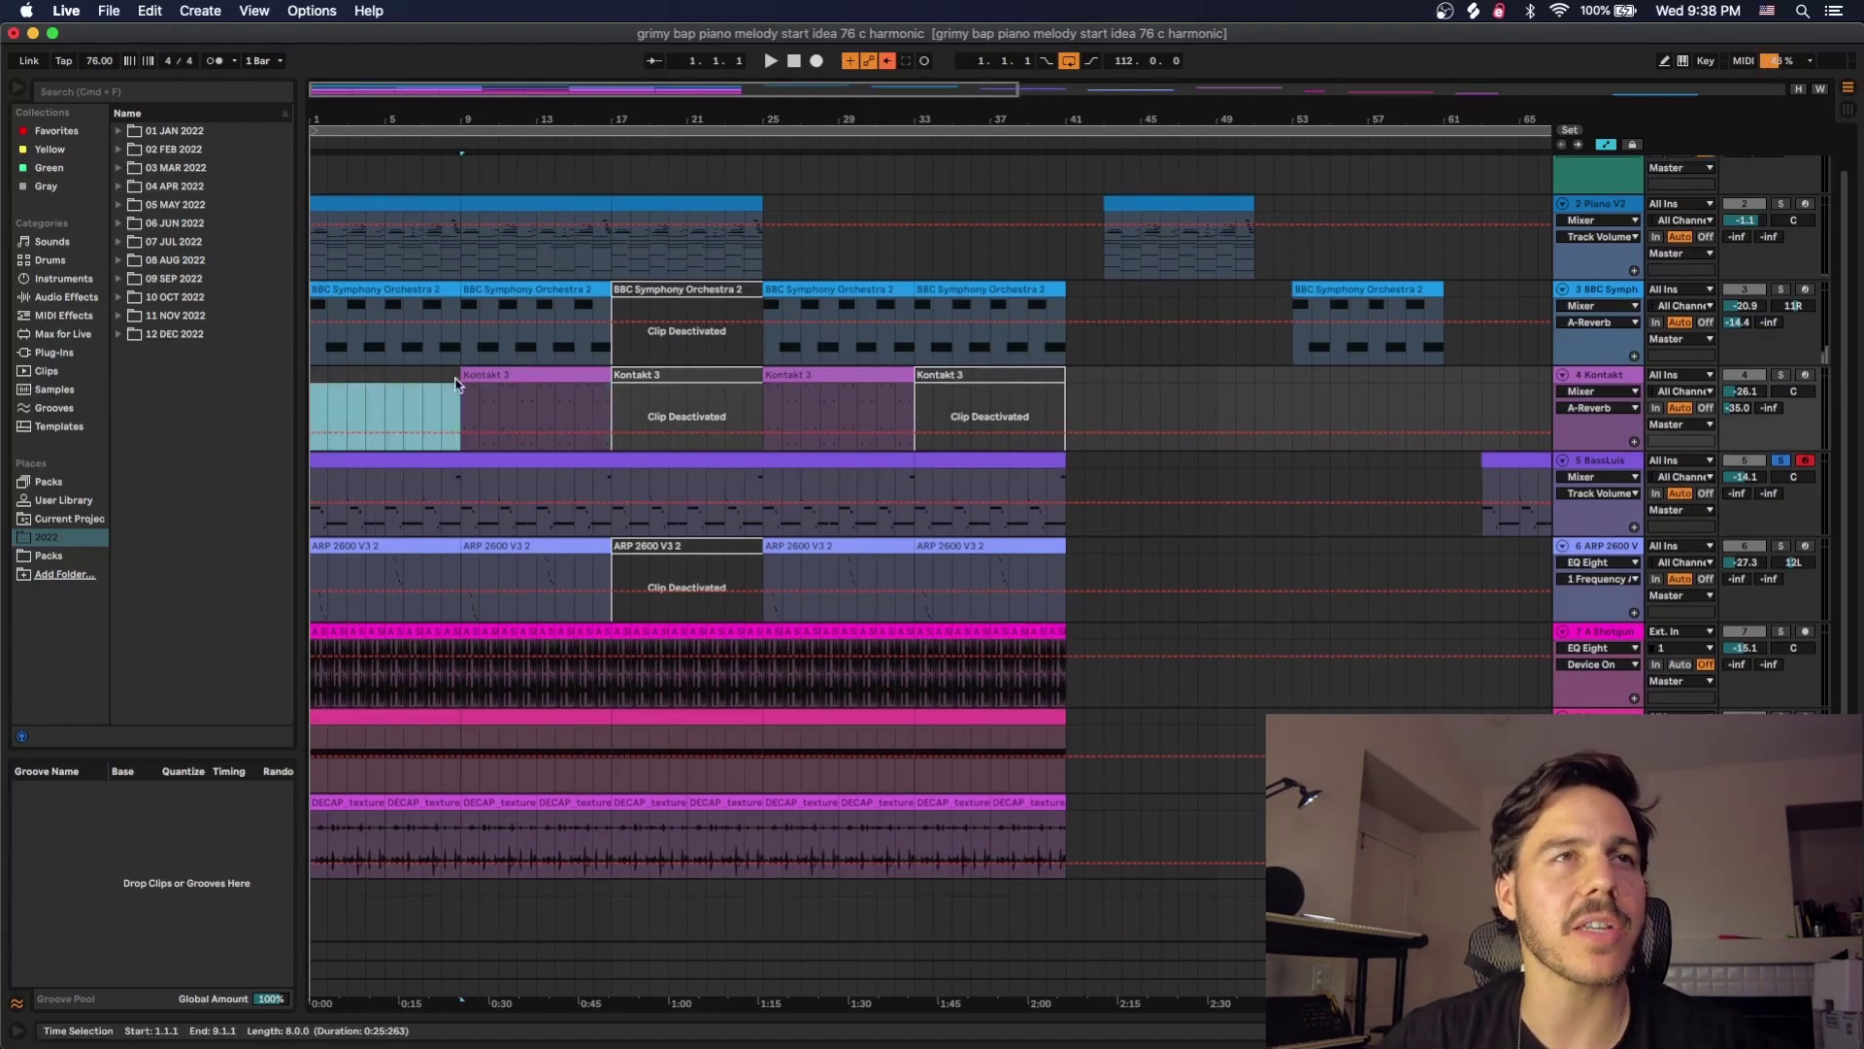
pyautogui.click(505, 377)
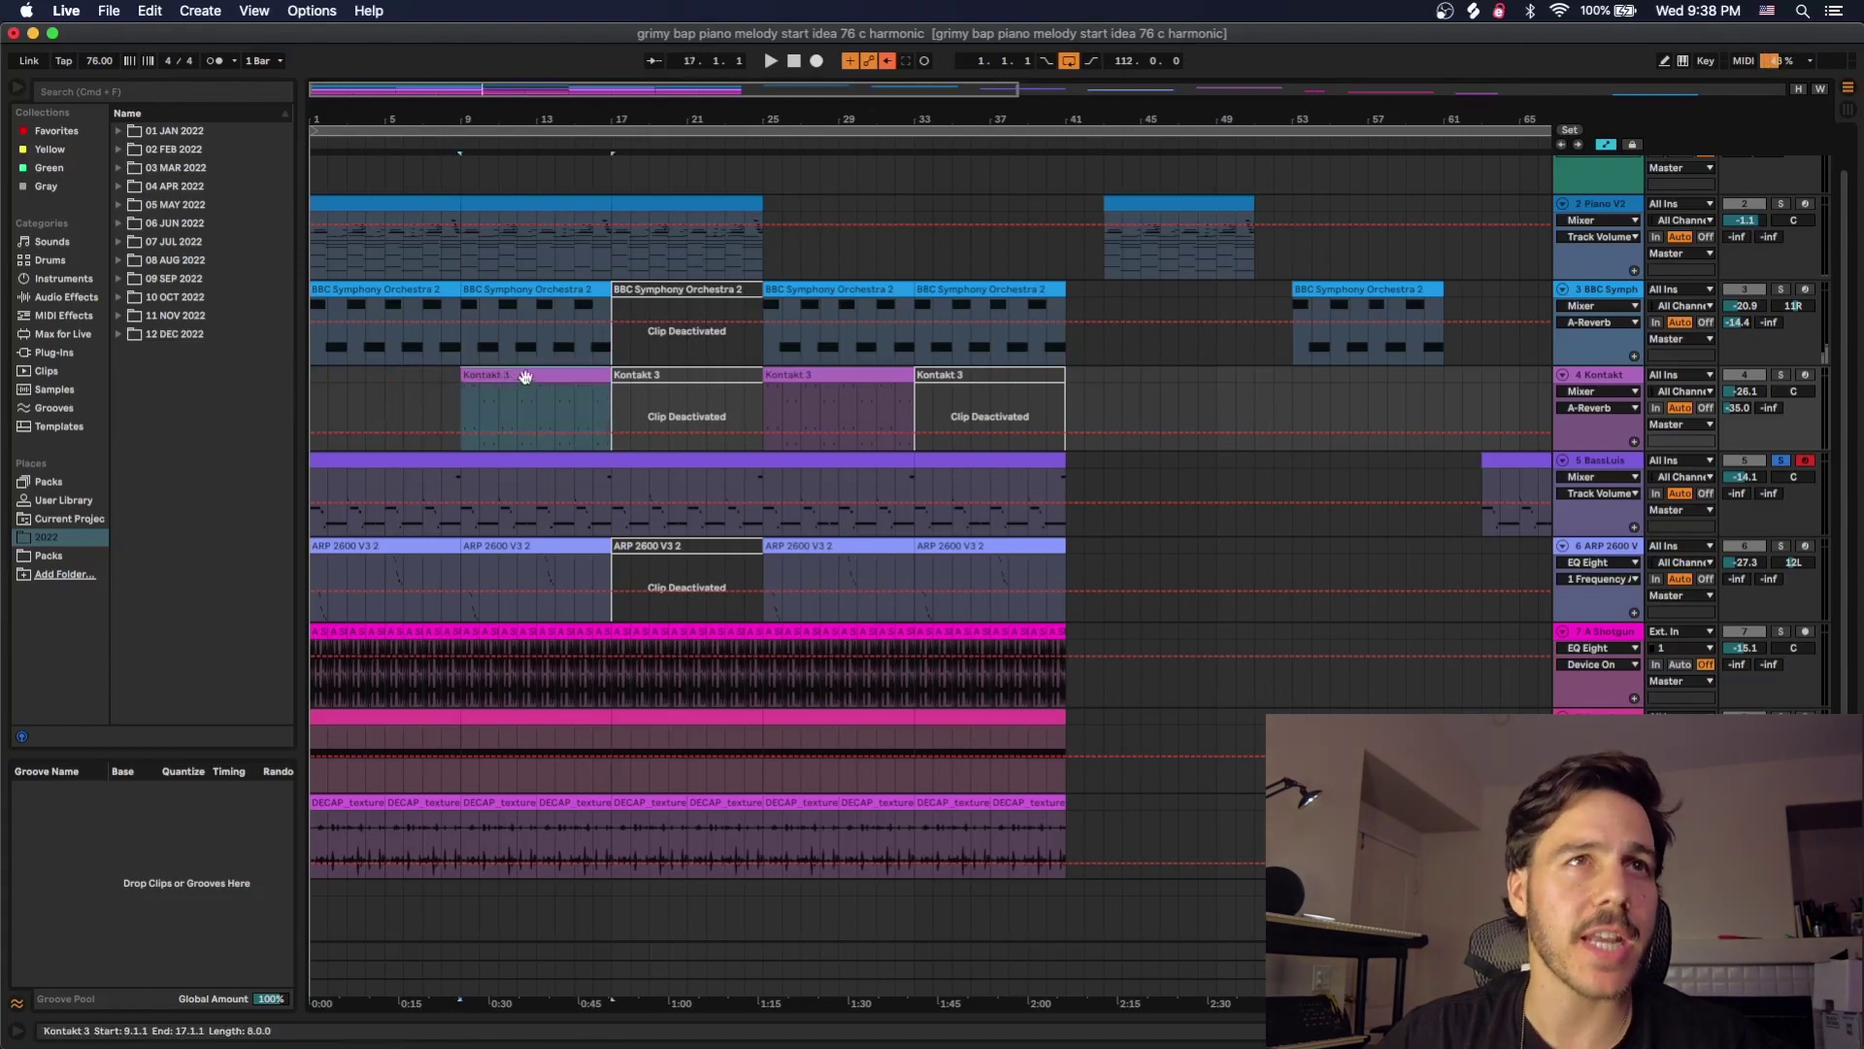
pyautogui.click(675, 377)
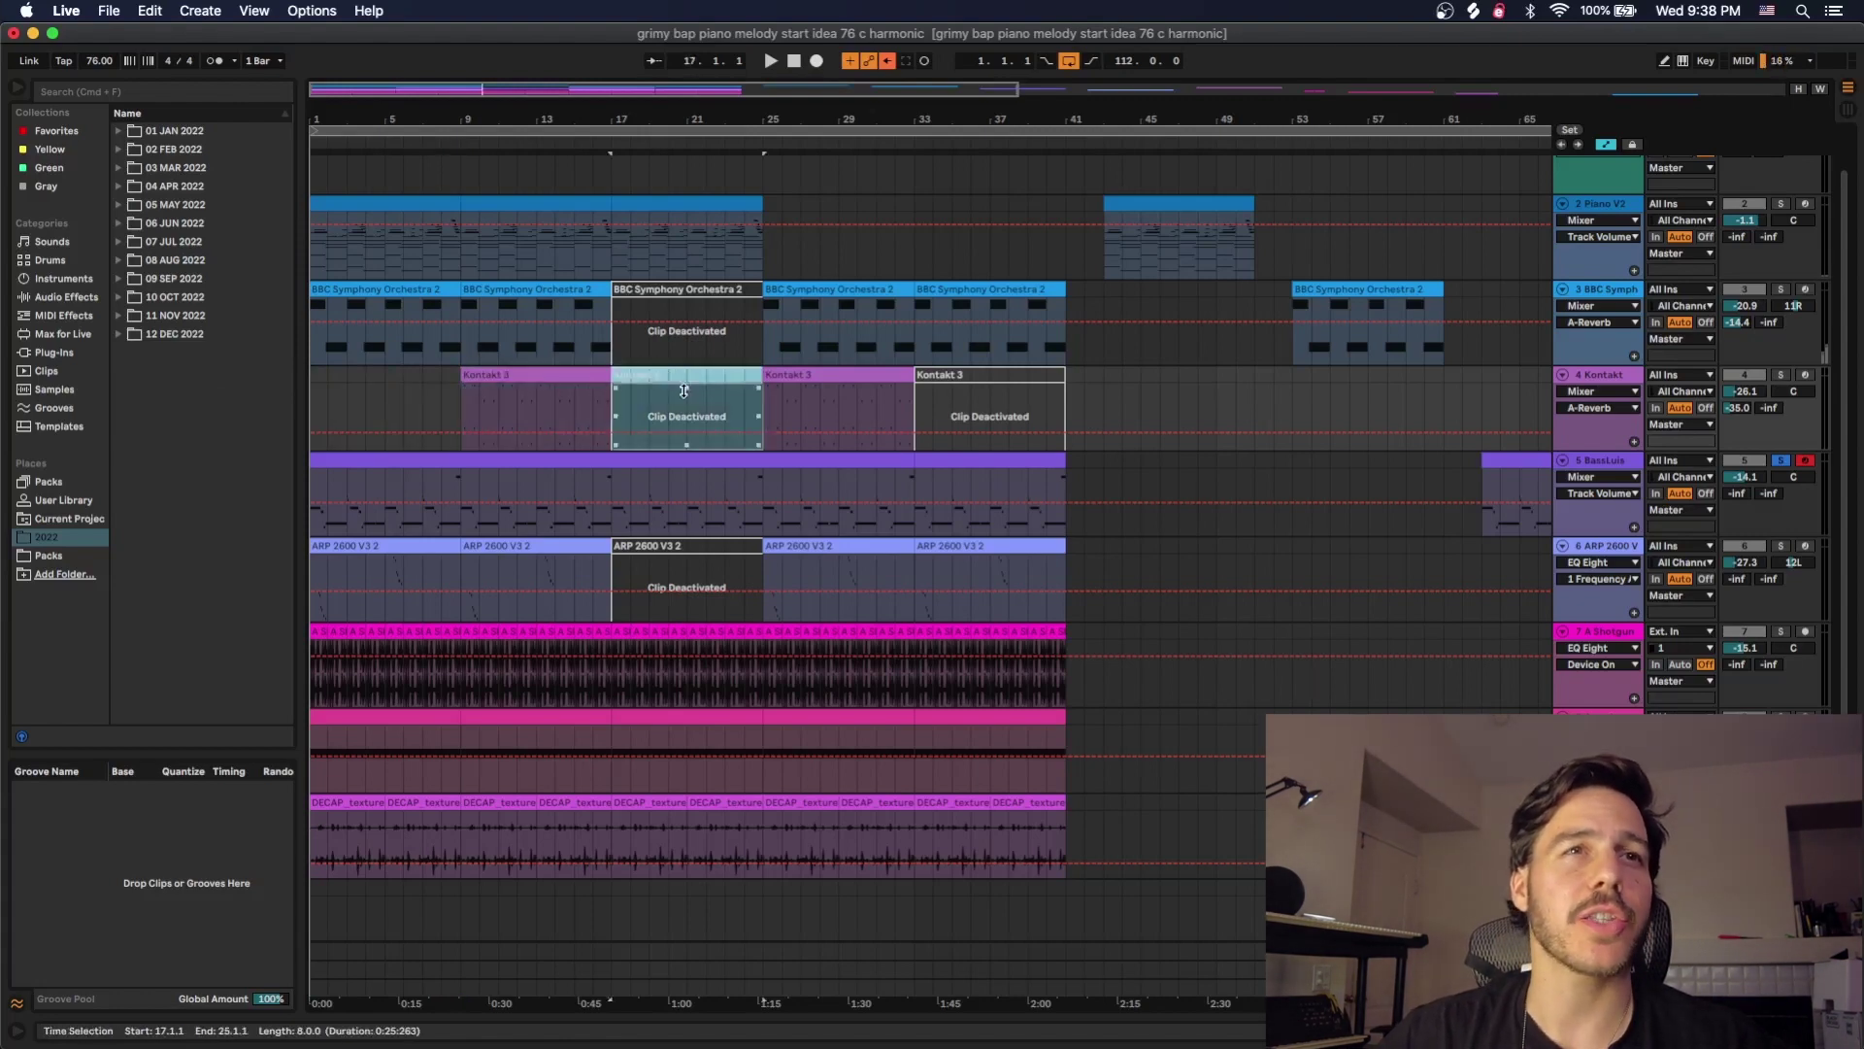
pyautogui.scroll(1, 677, 398)
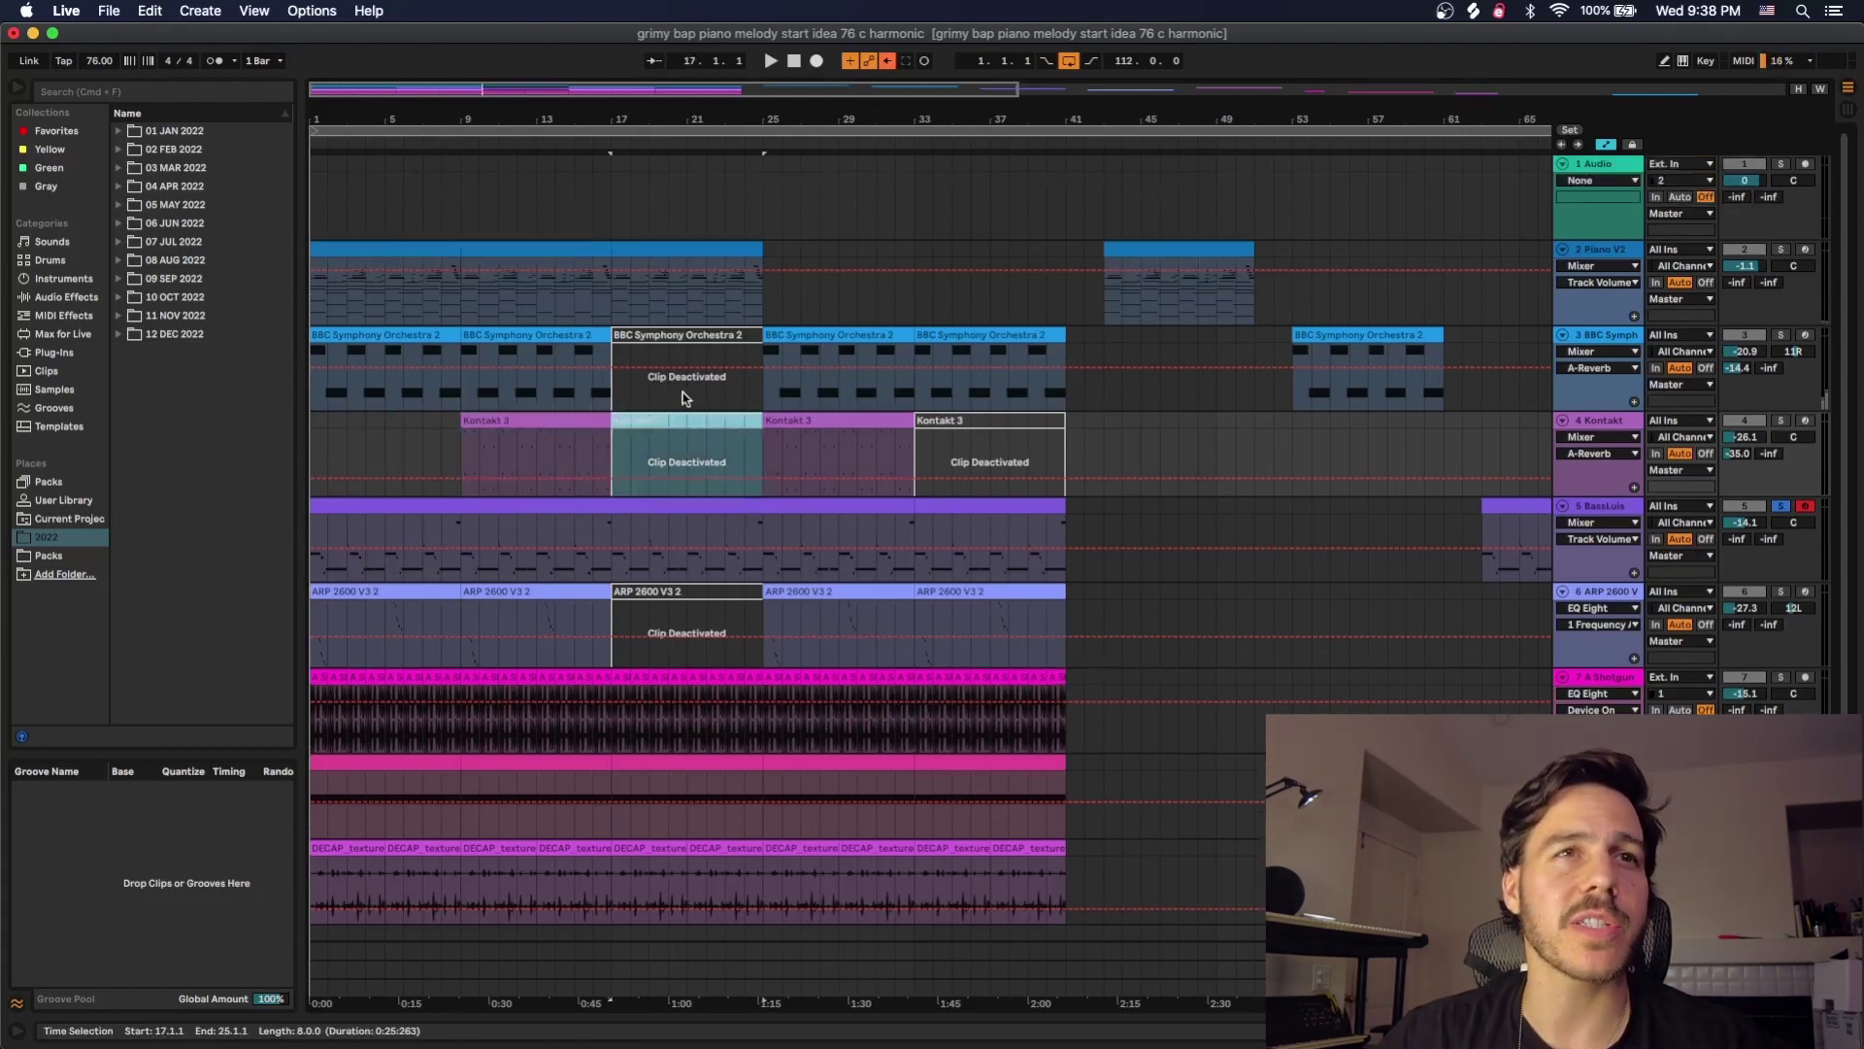
# Select the piano clip at bar 17, the Kontakt clip at bar 25 and the BBC Symphony Orchestra clip at bar 33 in turn
pyautogui.click(685, 249)
pyautogui.scroll(-2, 686, 453)
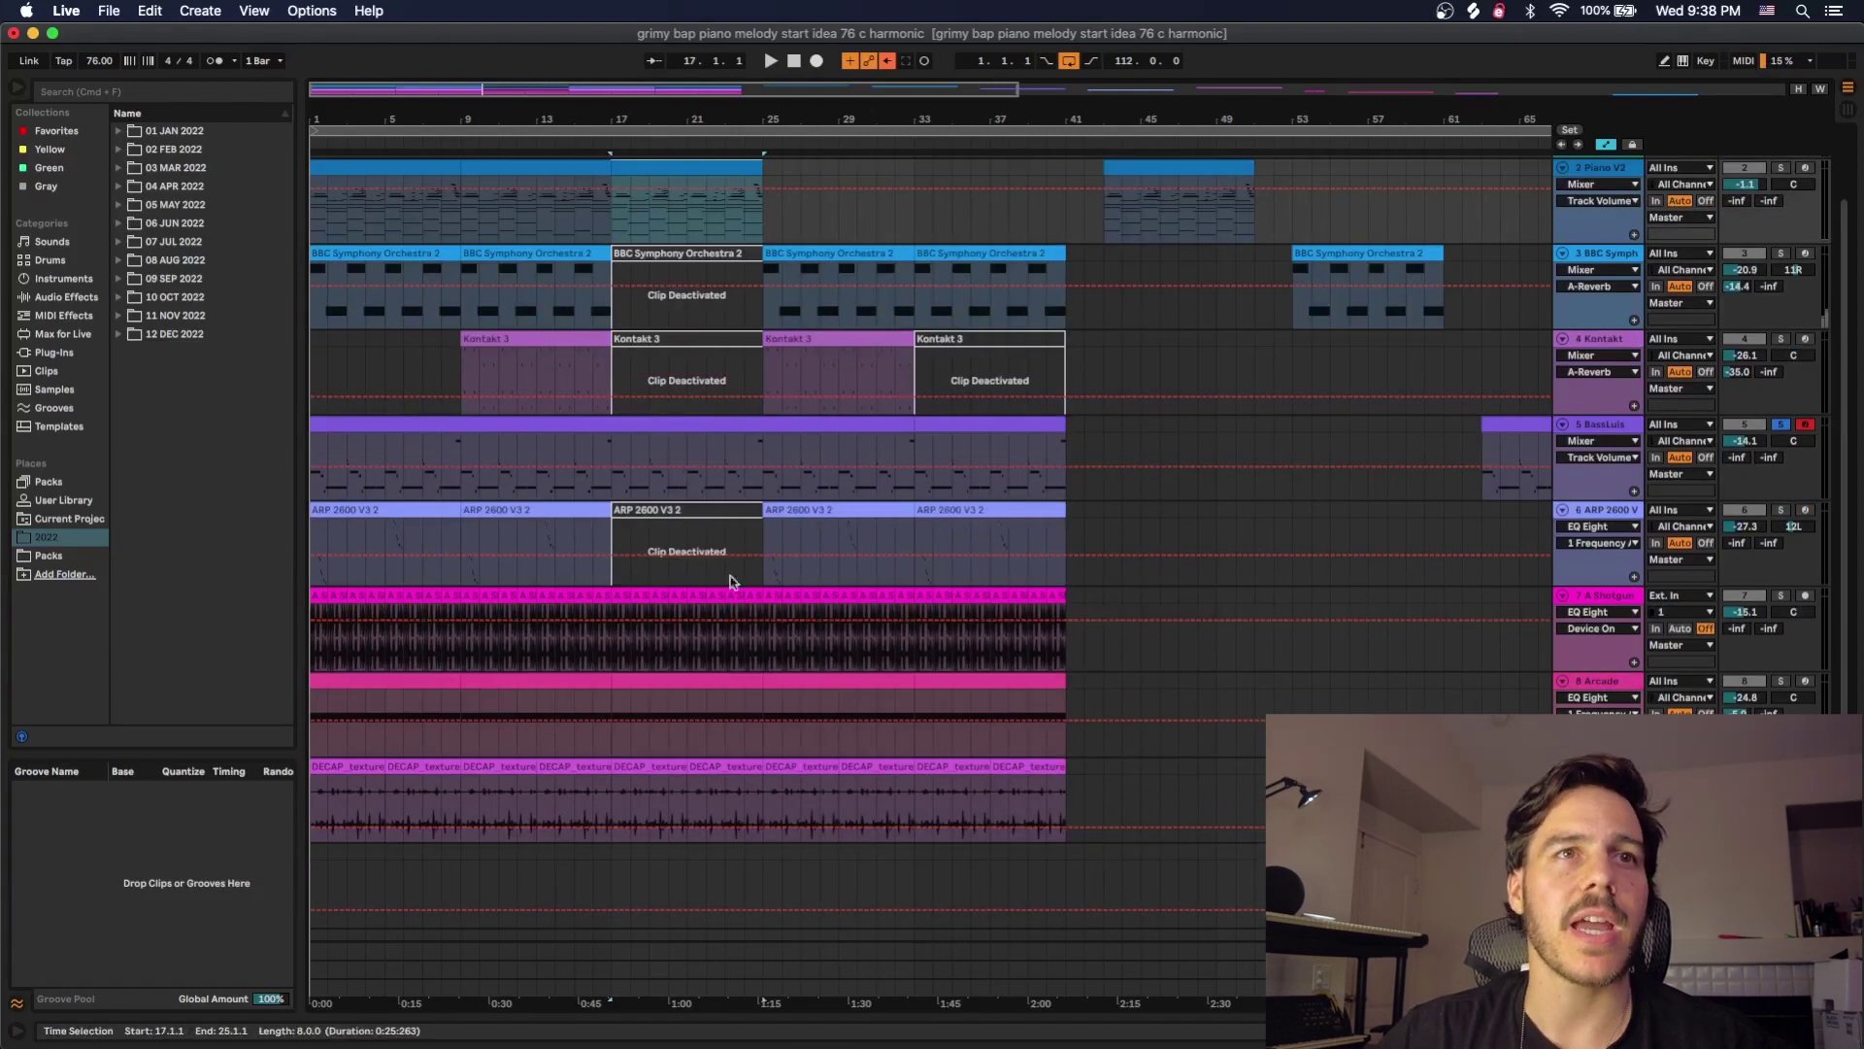
pyautogui.scroll(2, 797, 578)
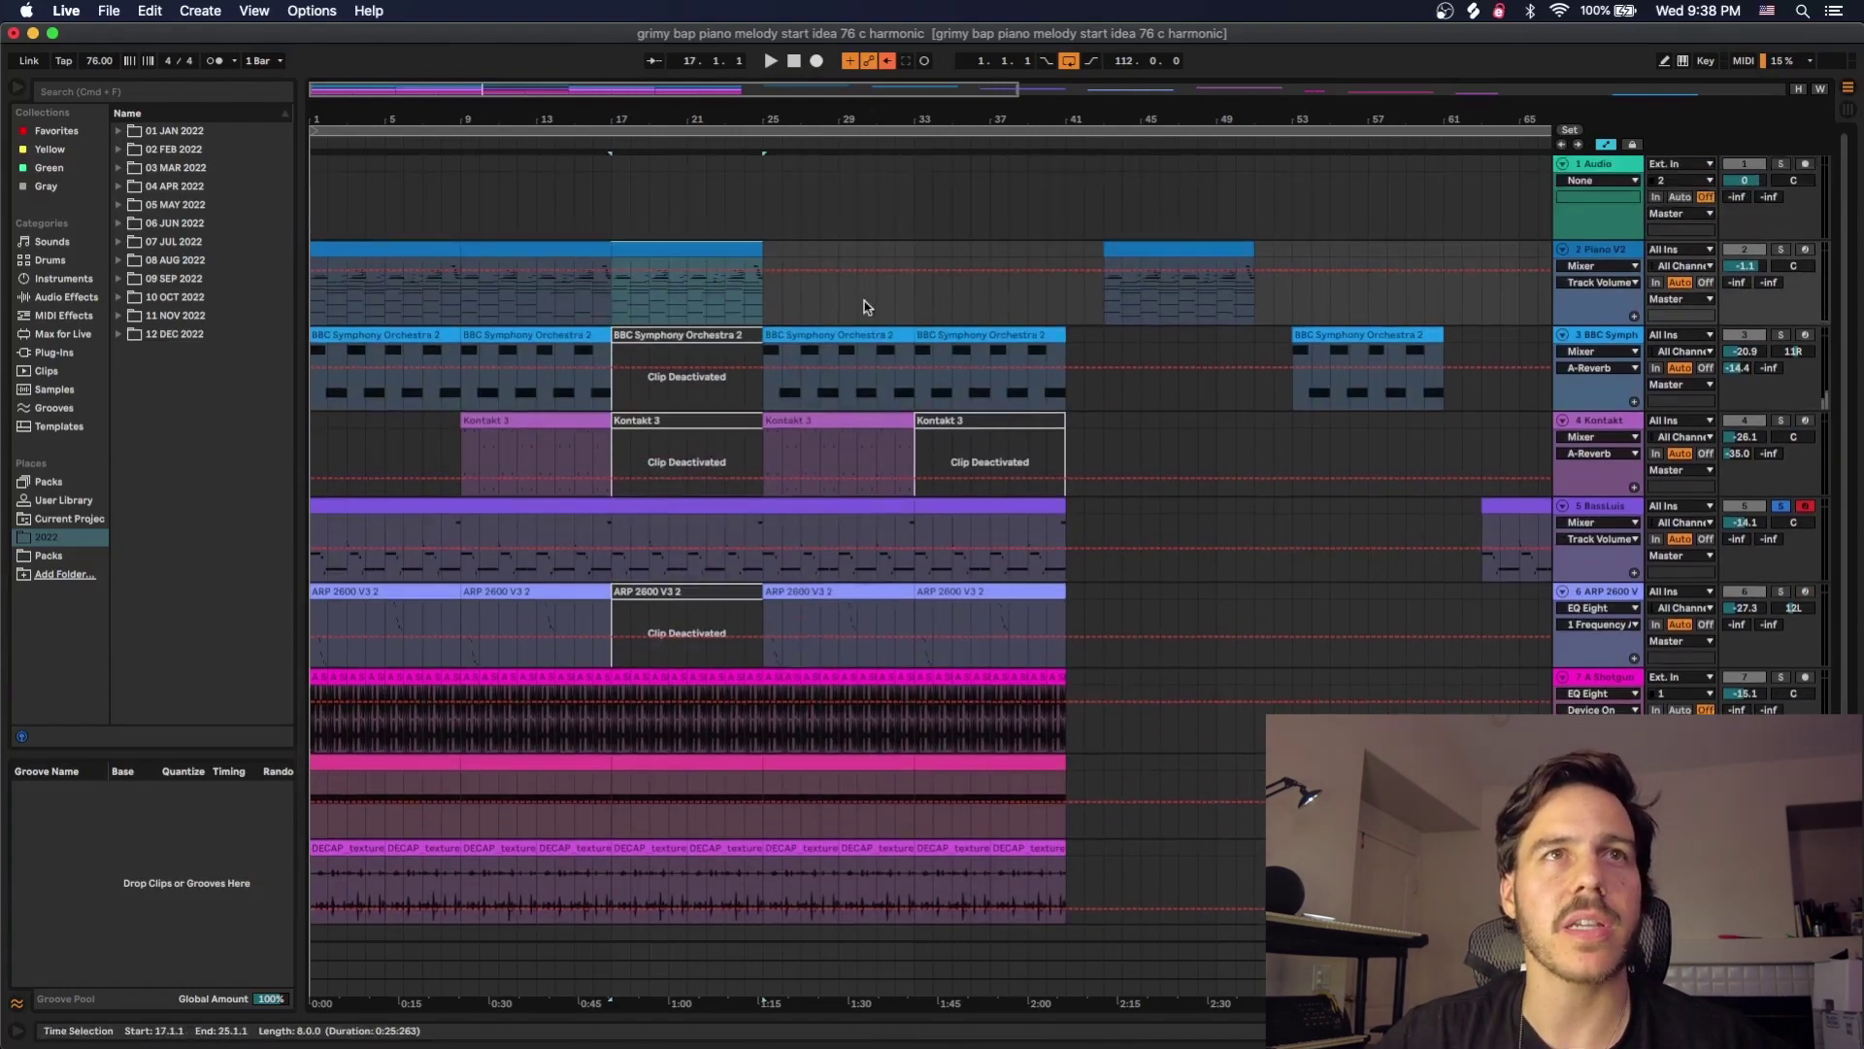
pyautogui.click(837, 333)
pyautogui.press('Down')
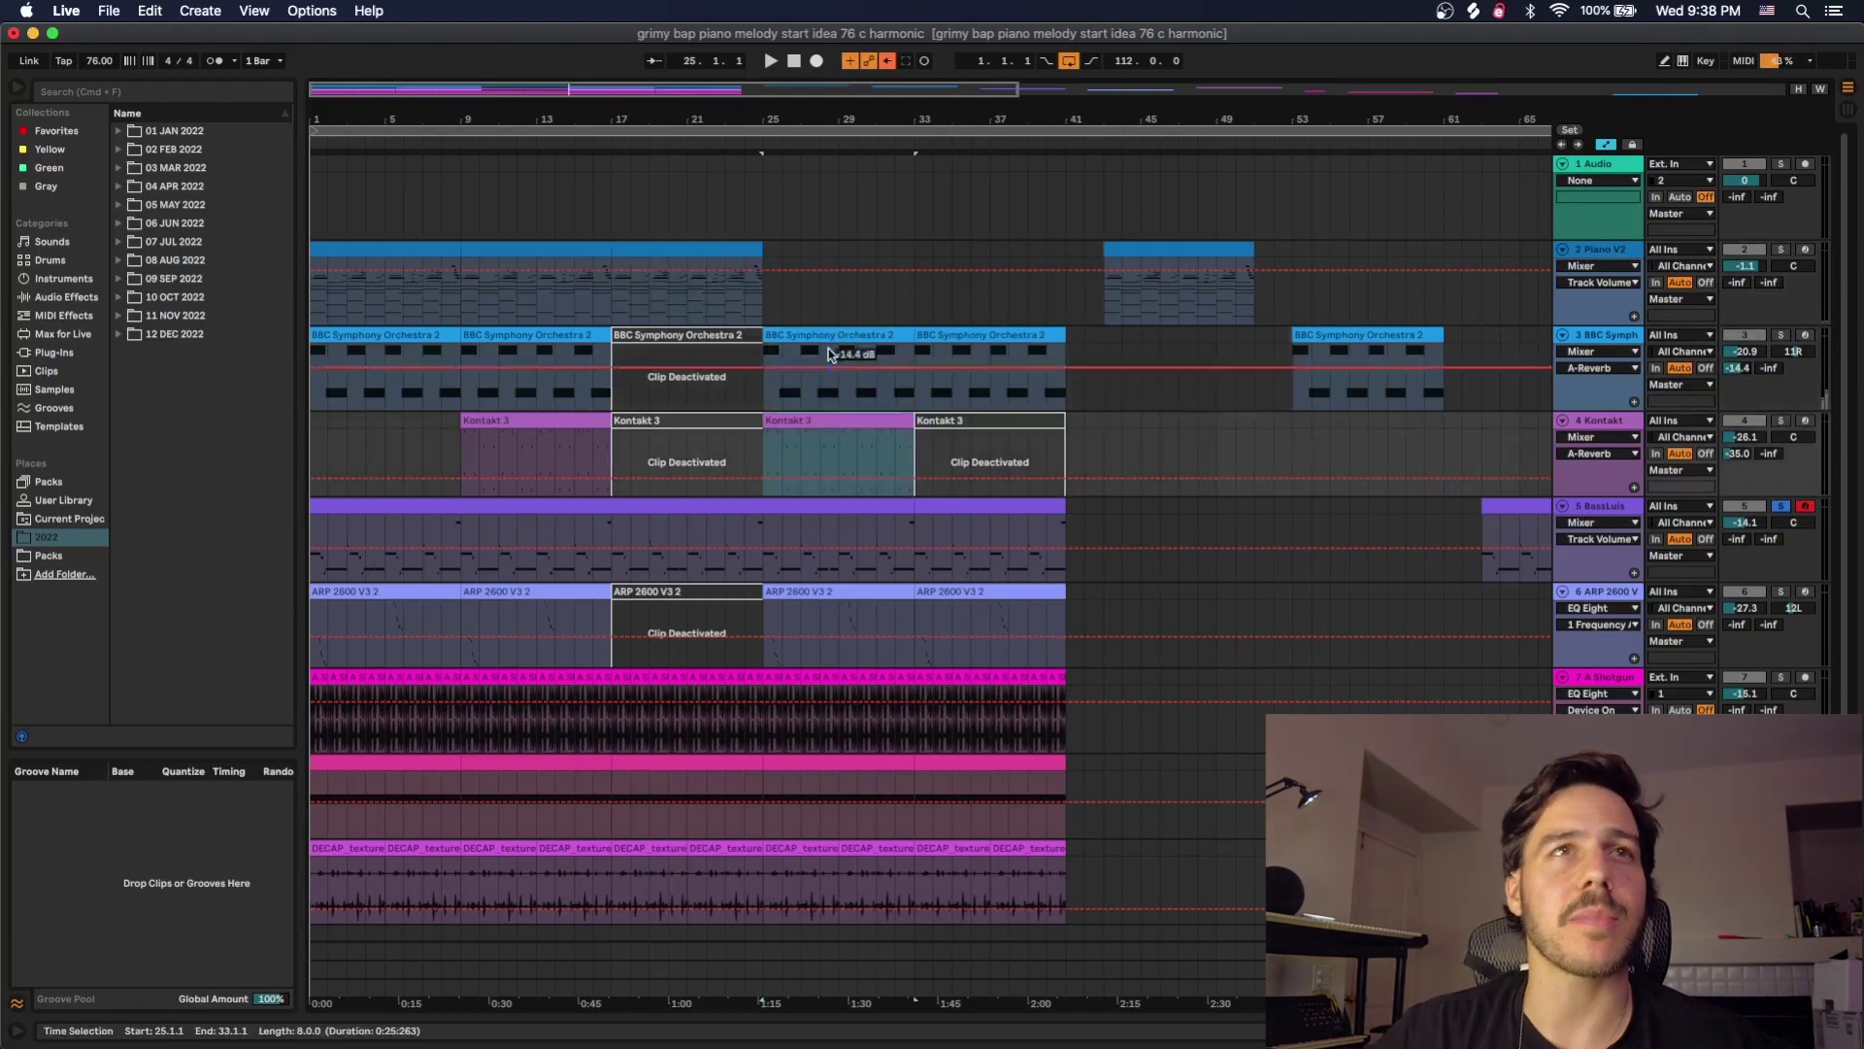
pyautogui.click(998, 335)
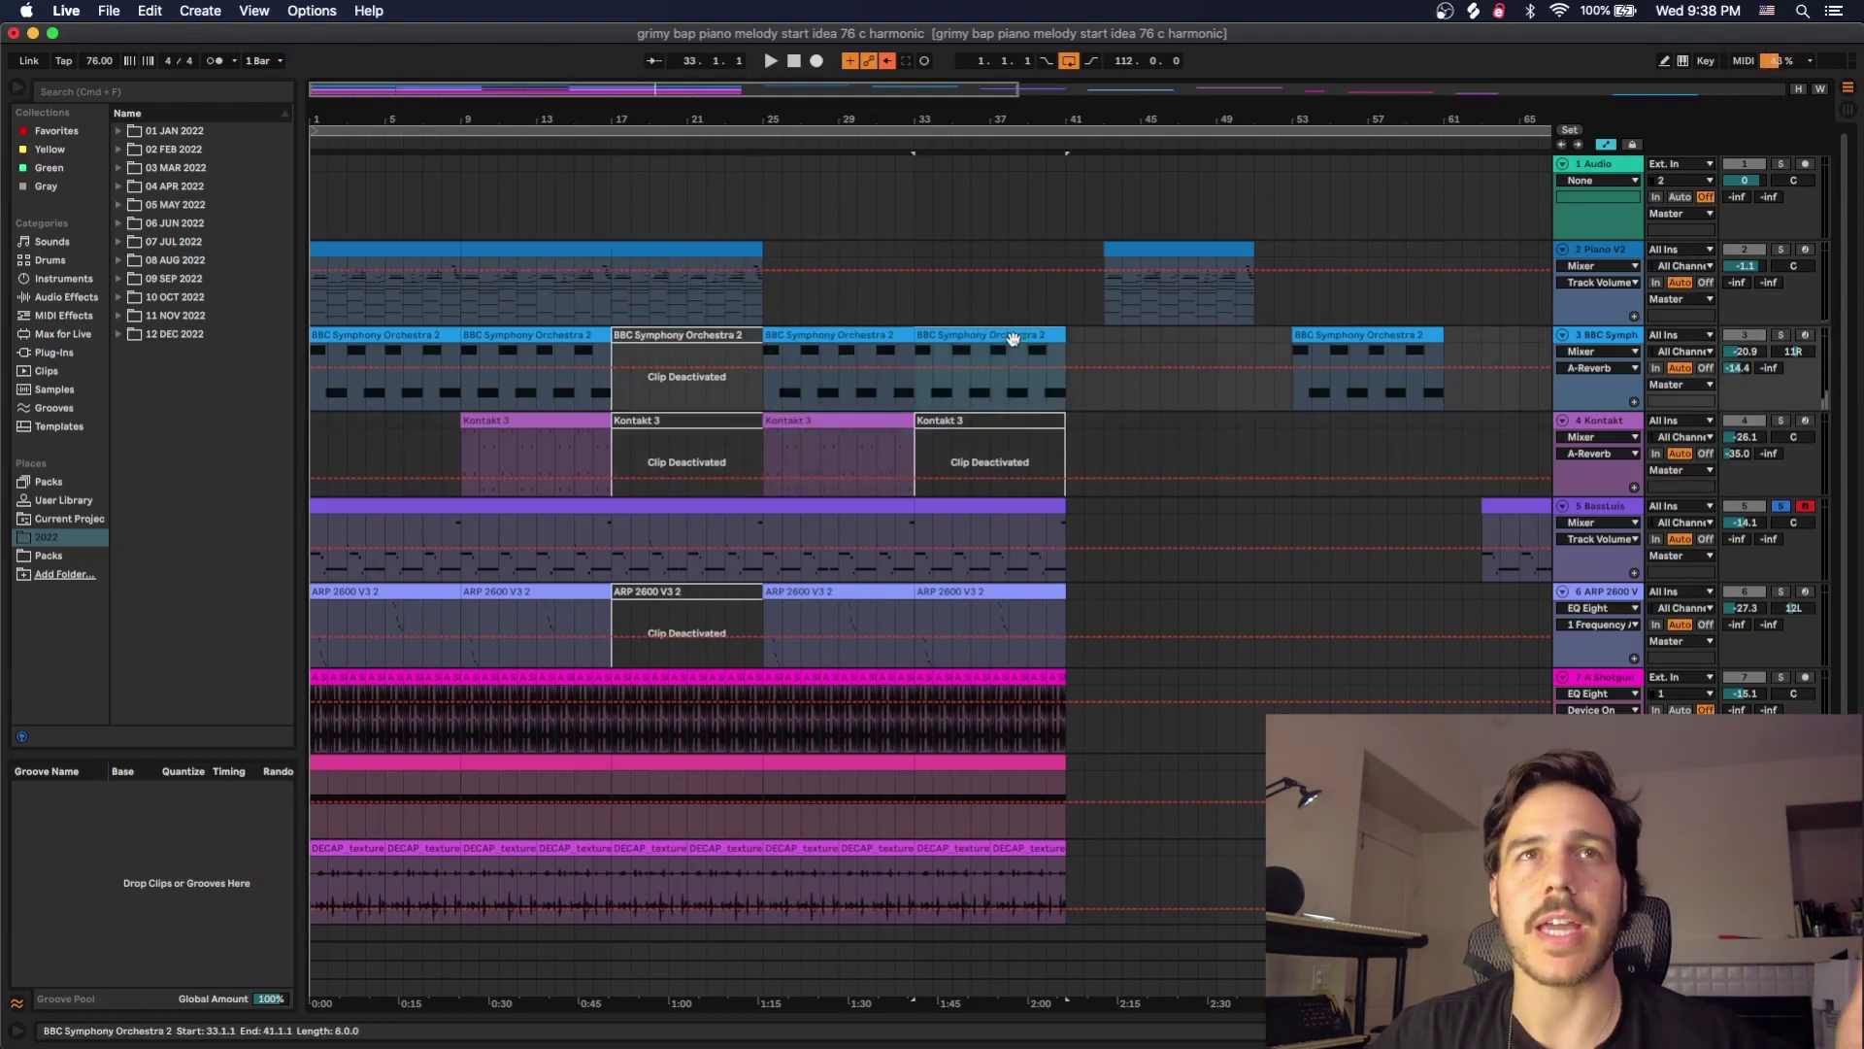
pyautogui.moveTo(1009, 123); pyautogui.dragTo(645, 90)
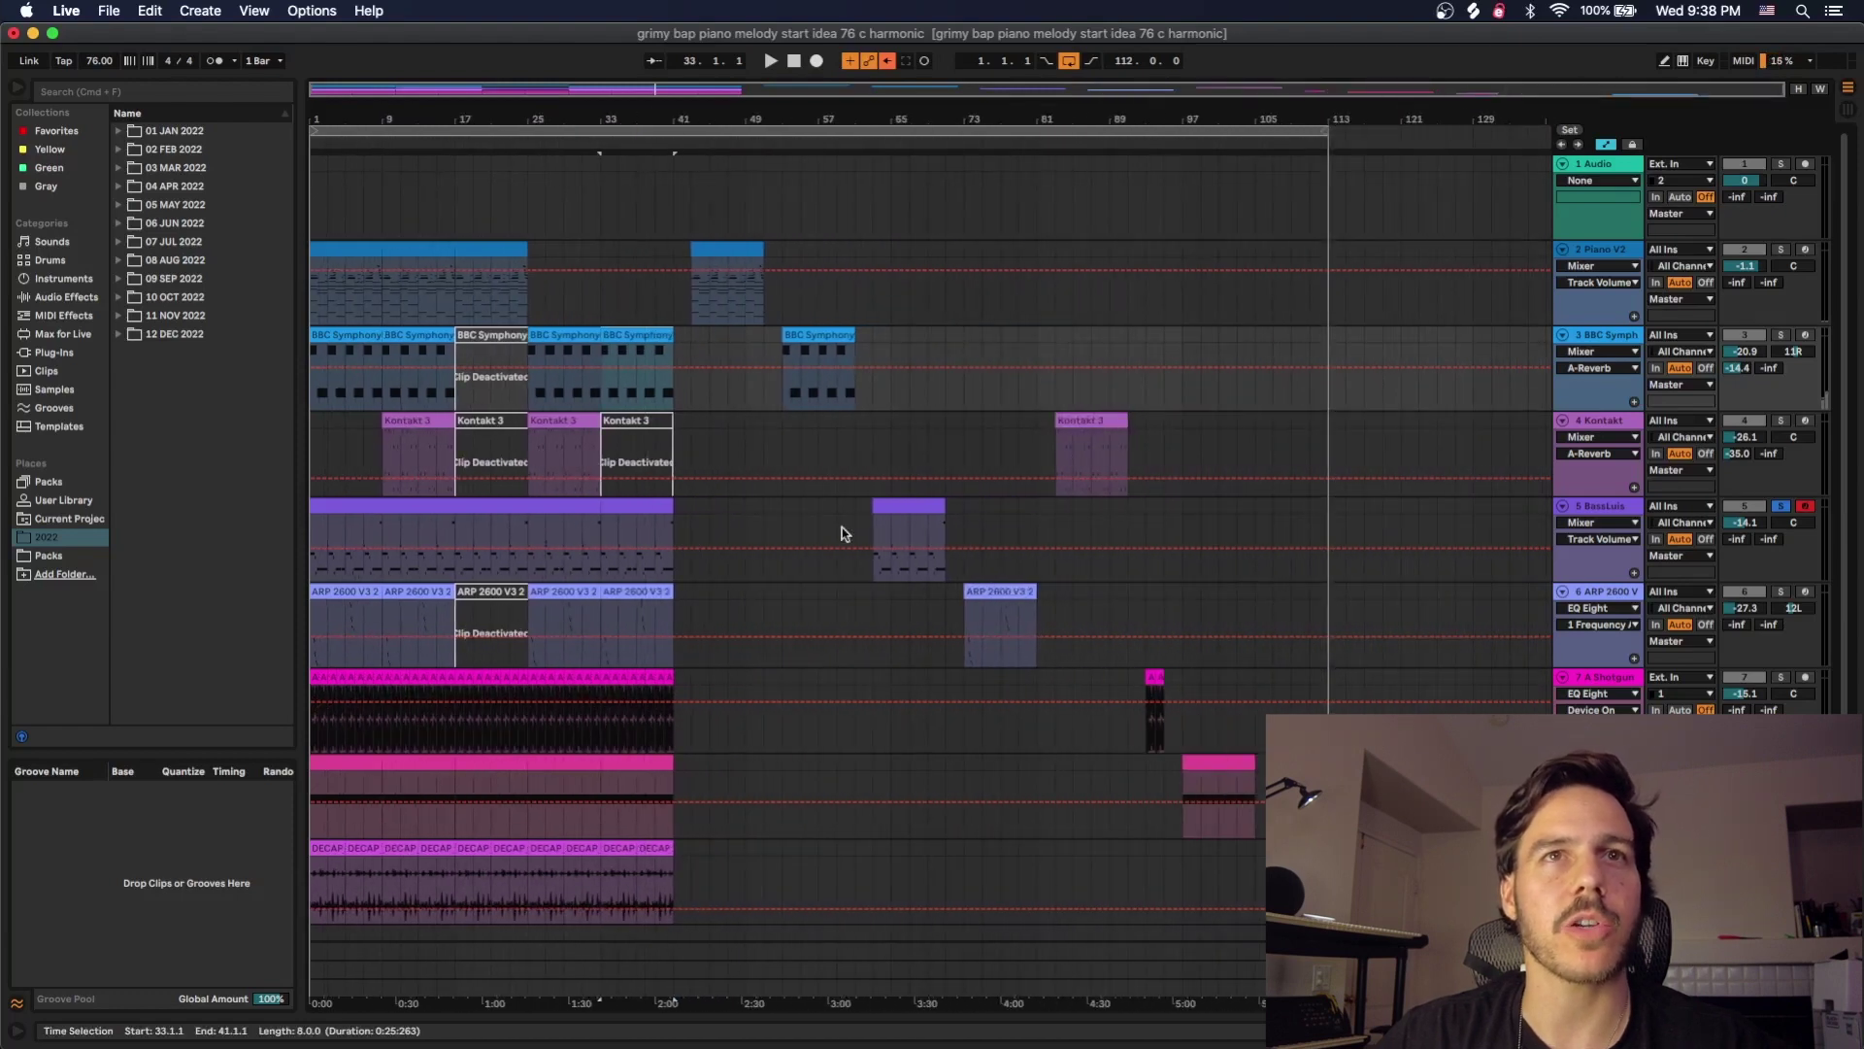
pyautogui.scroll(-3, 818, 499)
pyautogui.scroll(2, 831, 437)
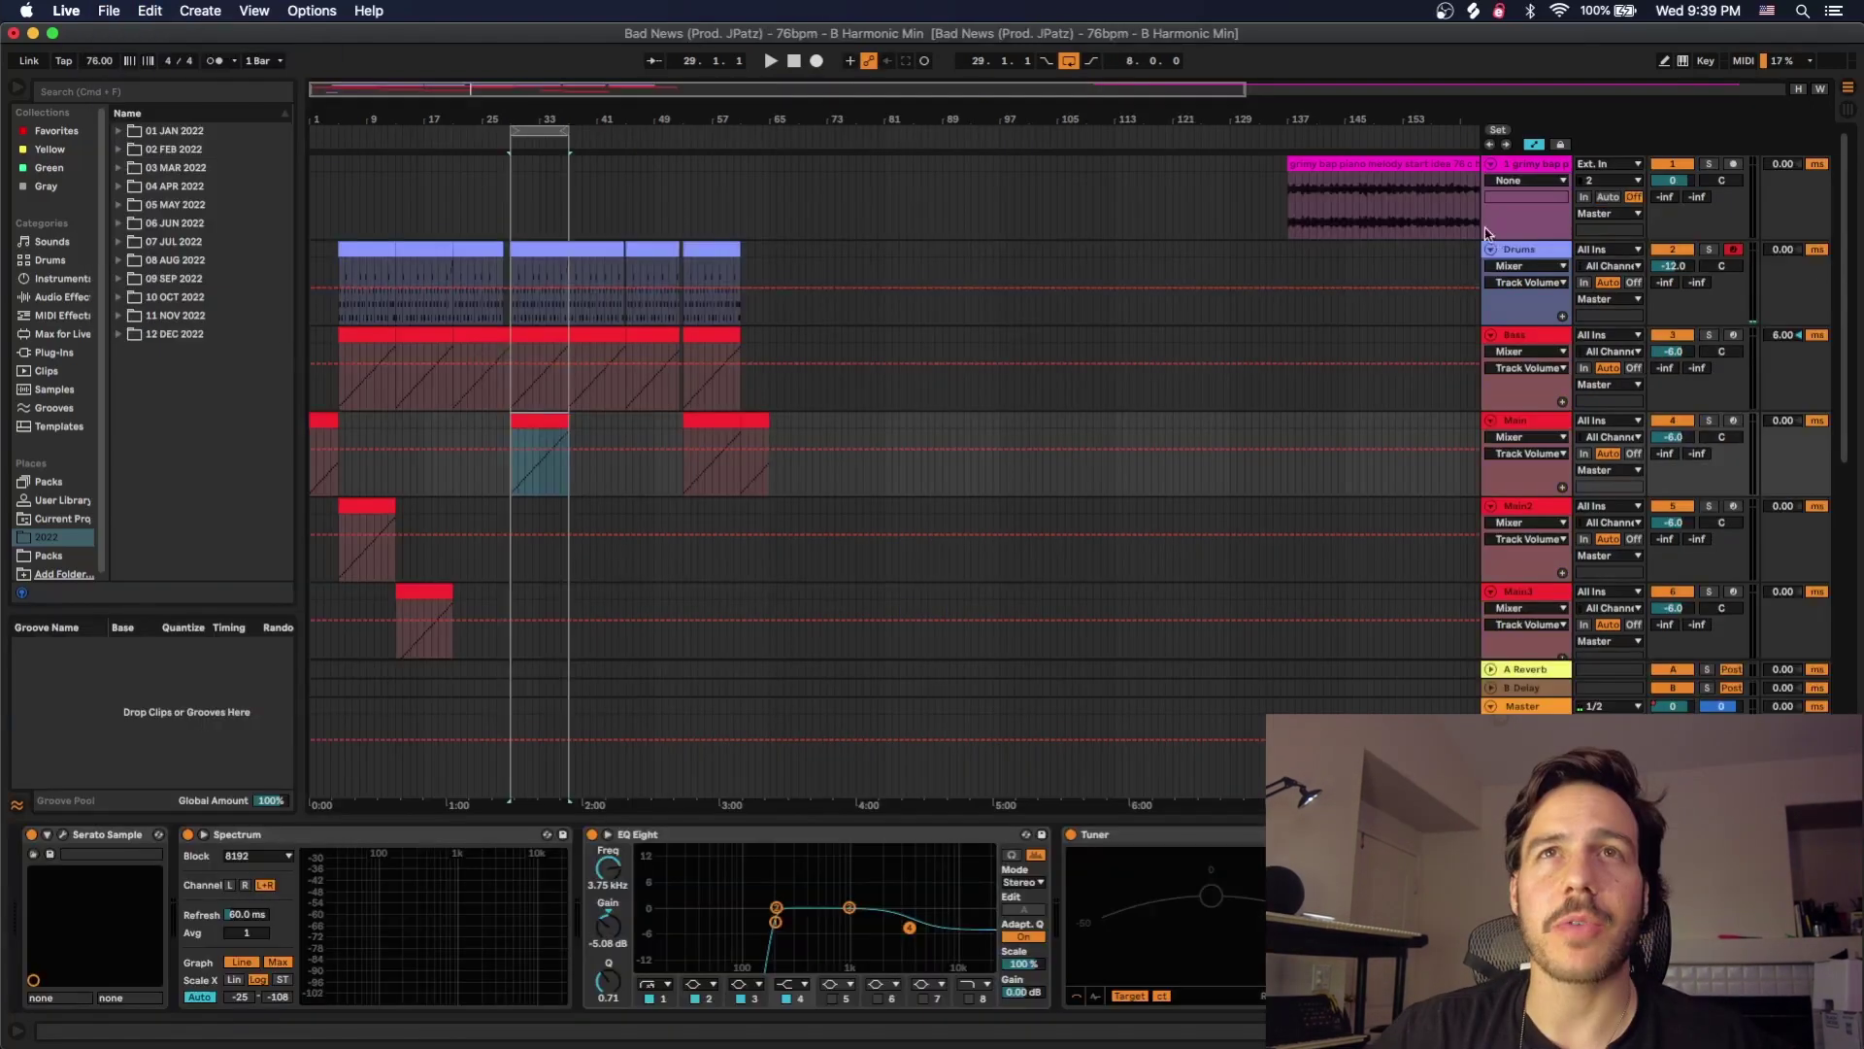
# Select bars 139 to 161 of the imported grimy bap piano audio on the first track of the Bad News project
pyautogui.moveTo(1375, 128); pyautogui.dragTo(1374, 97)
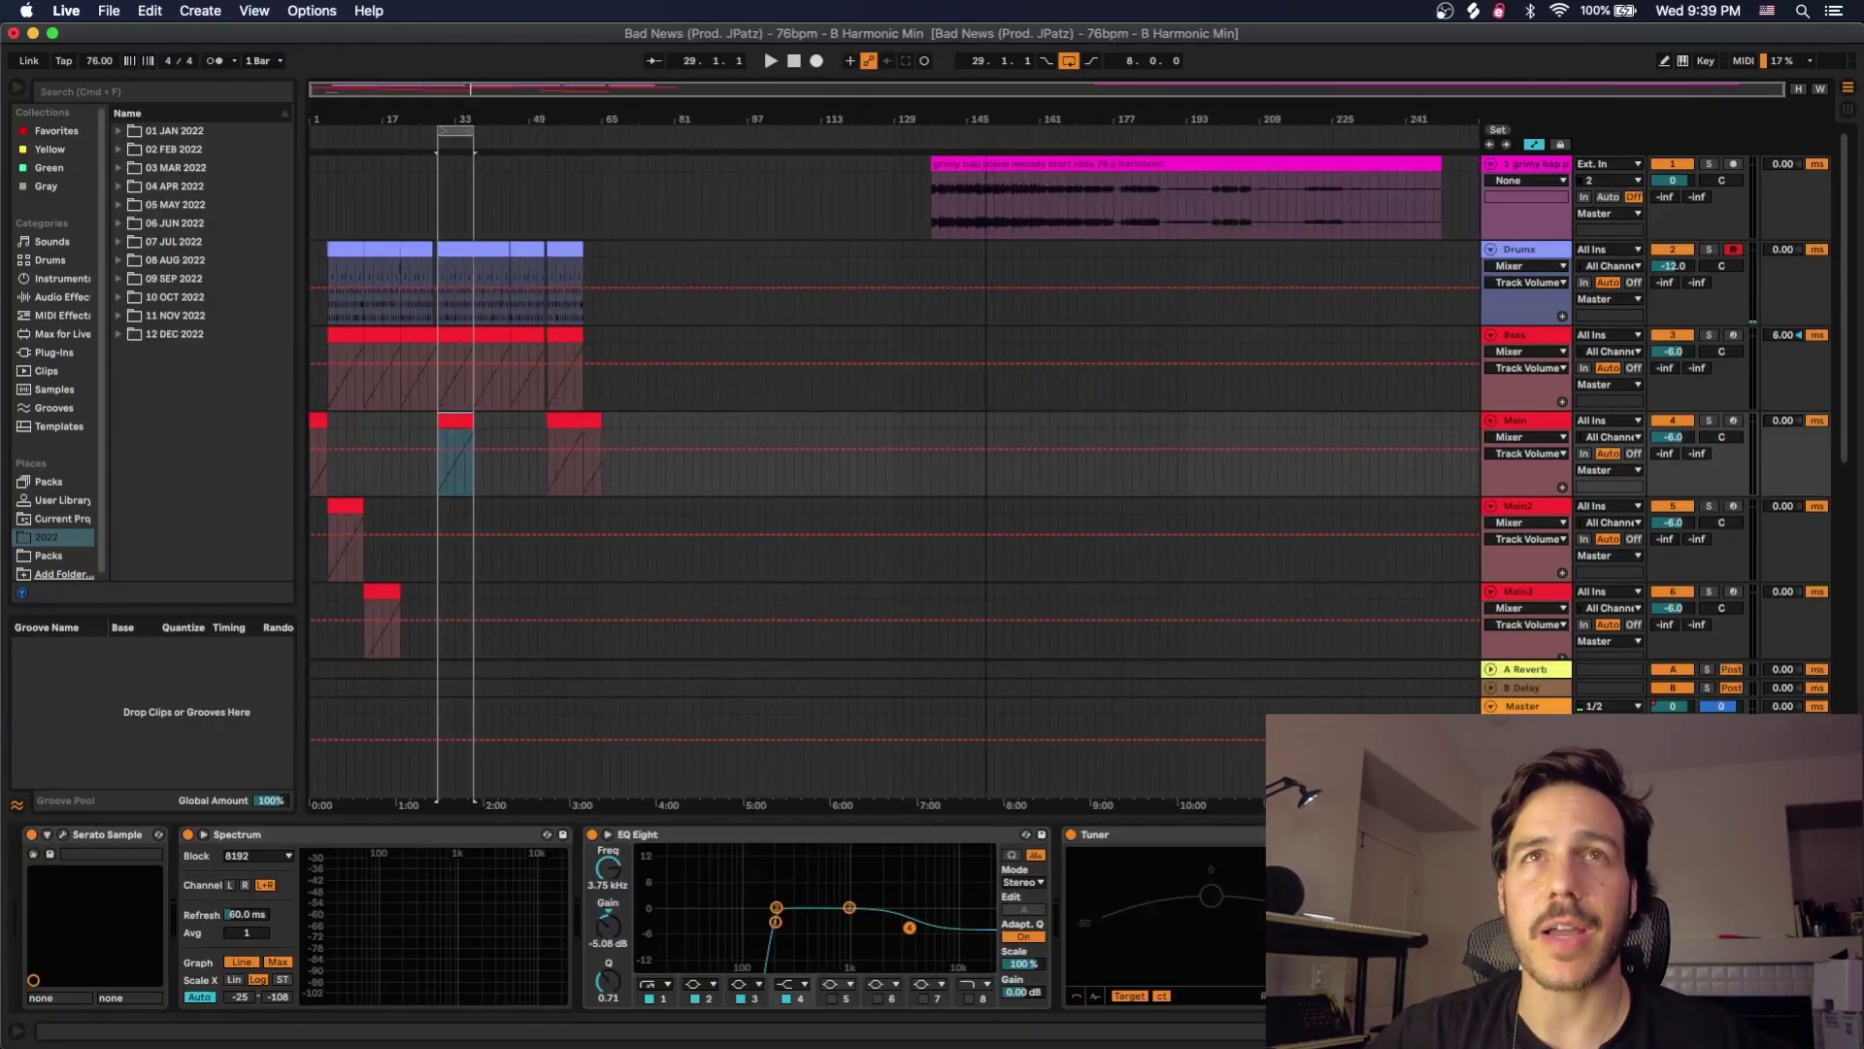
pyautogui.click(990, 163)
pyautogui.moveTo(1041, 190); pyautogui.dragTo(915, 190)
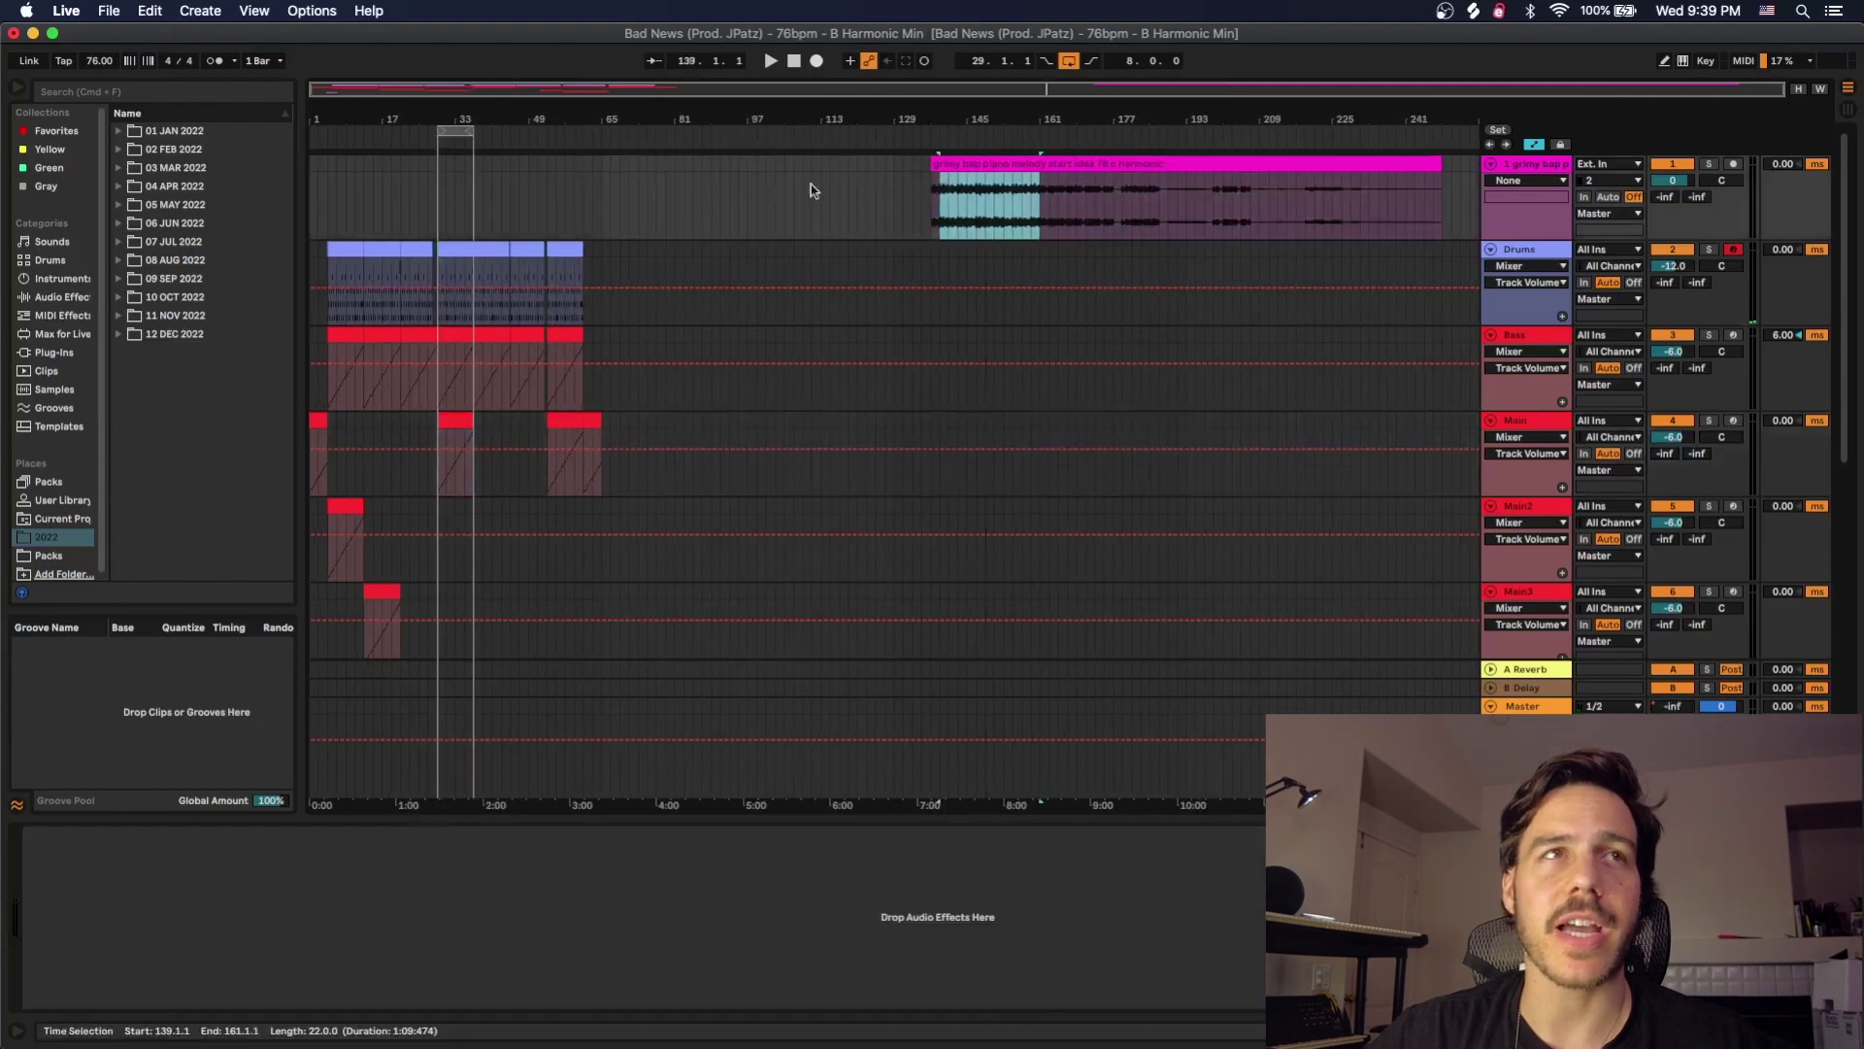
# Solo the Main track, play its Serato Sample piano chops from bar 29, and close the sampler window
pyautogui.click(1533, 335)
pyautogui.click(1515, 477)
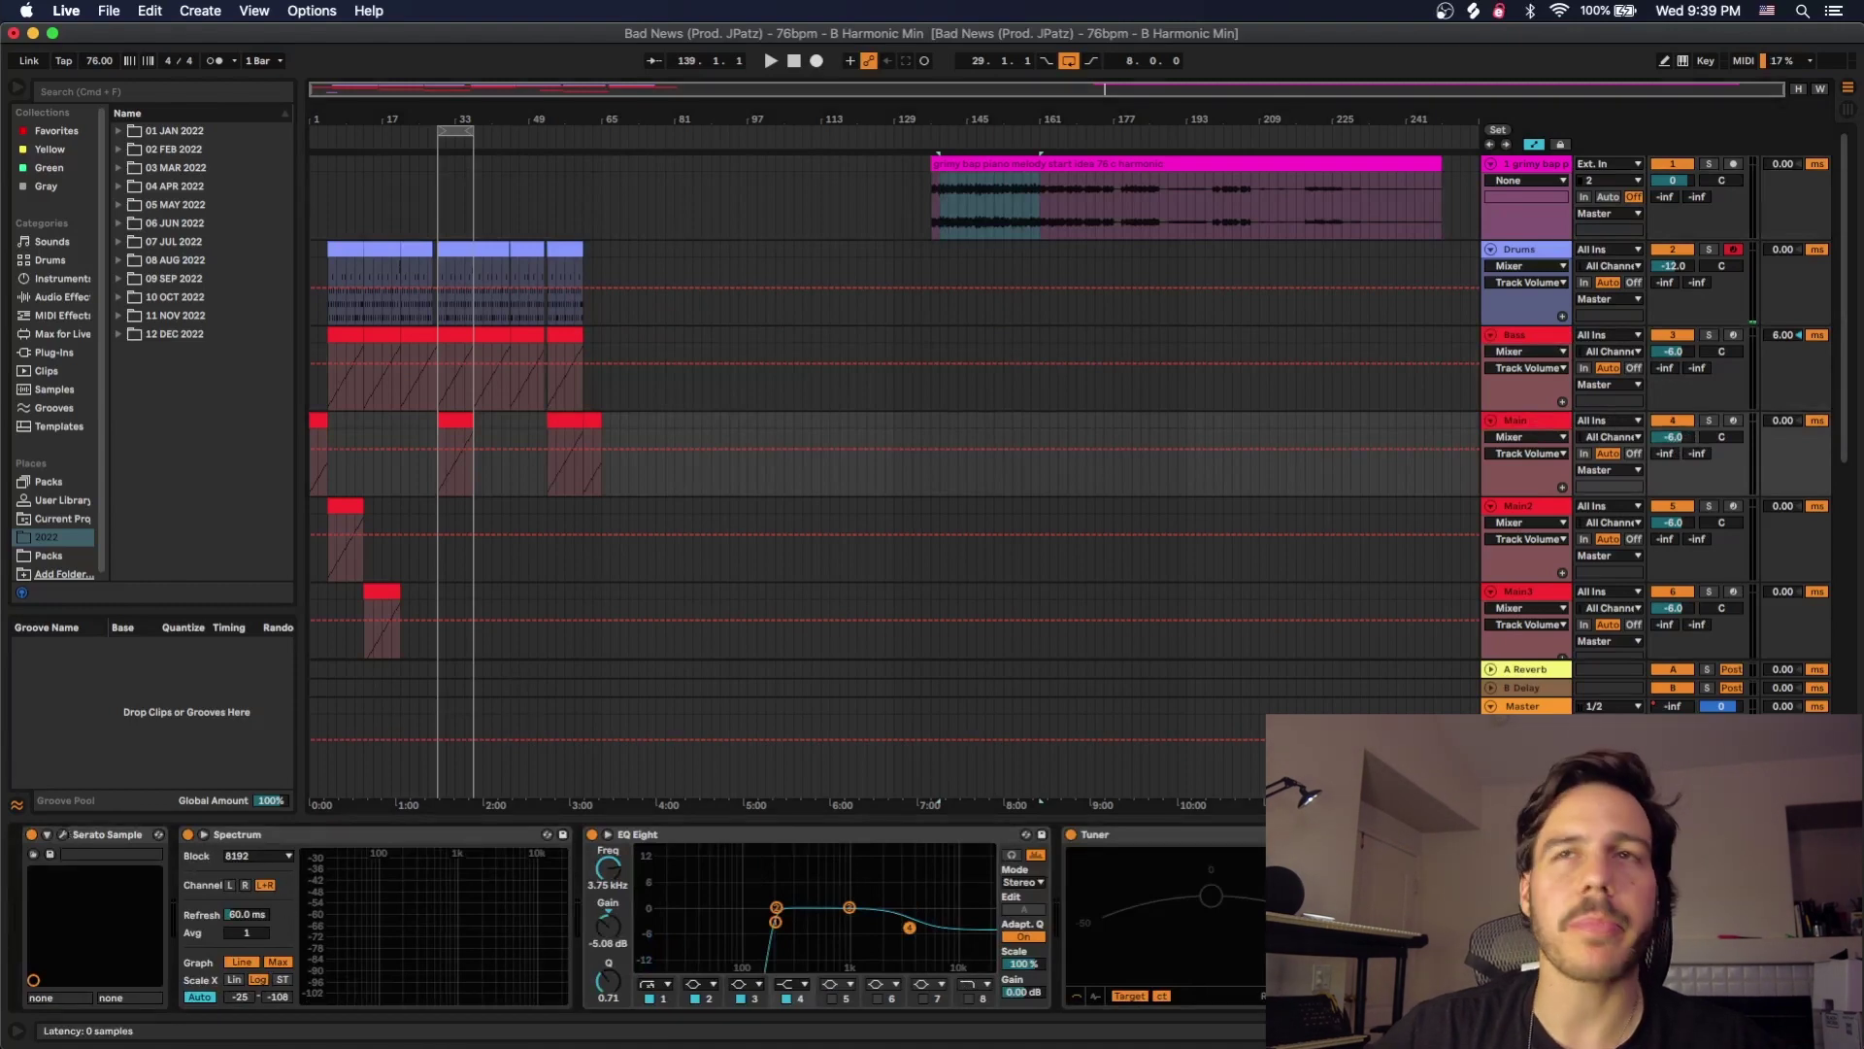
pyautogui.click(1708, 419)
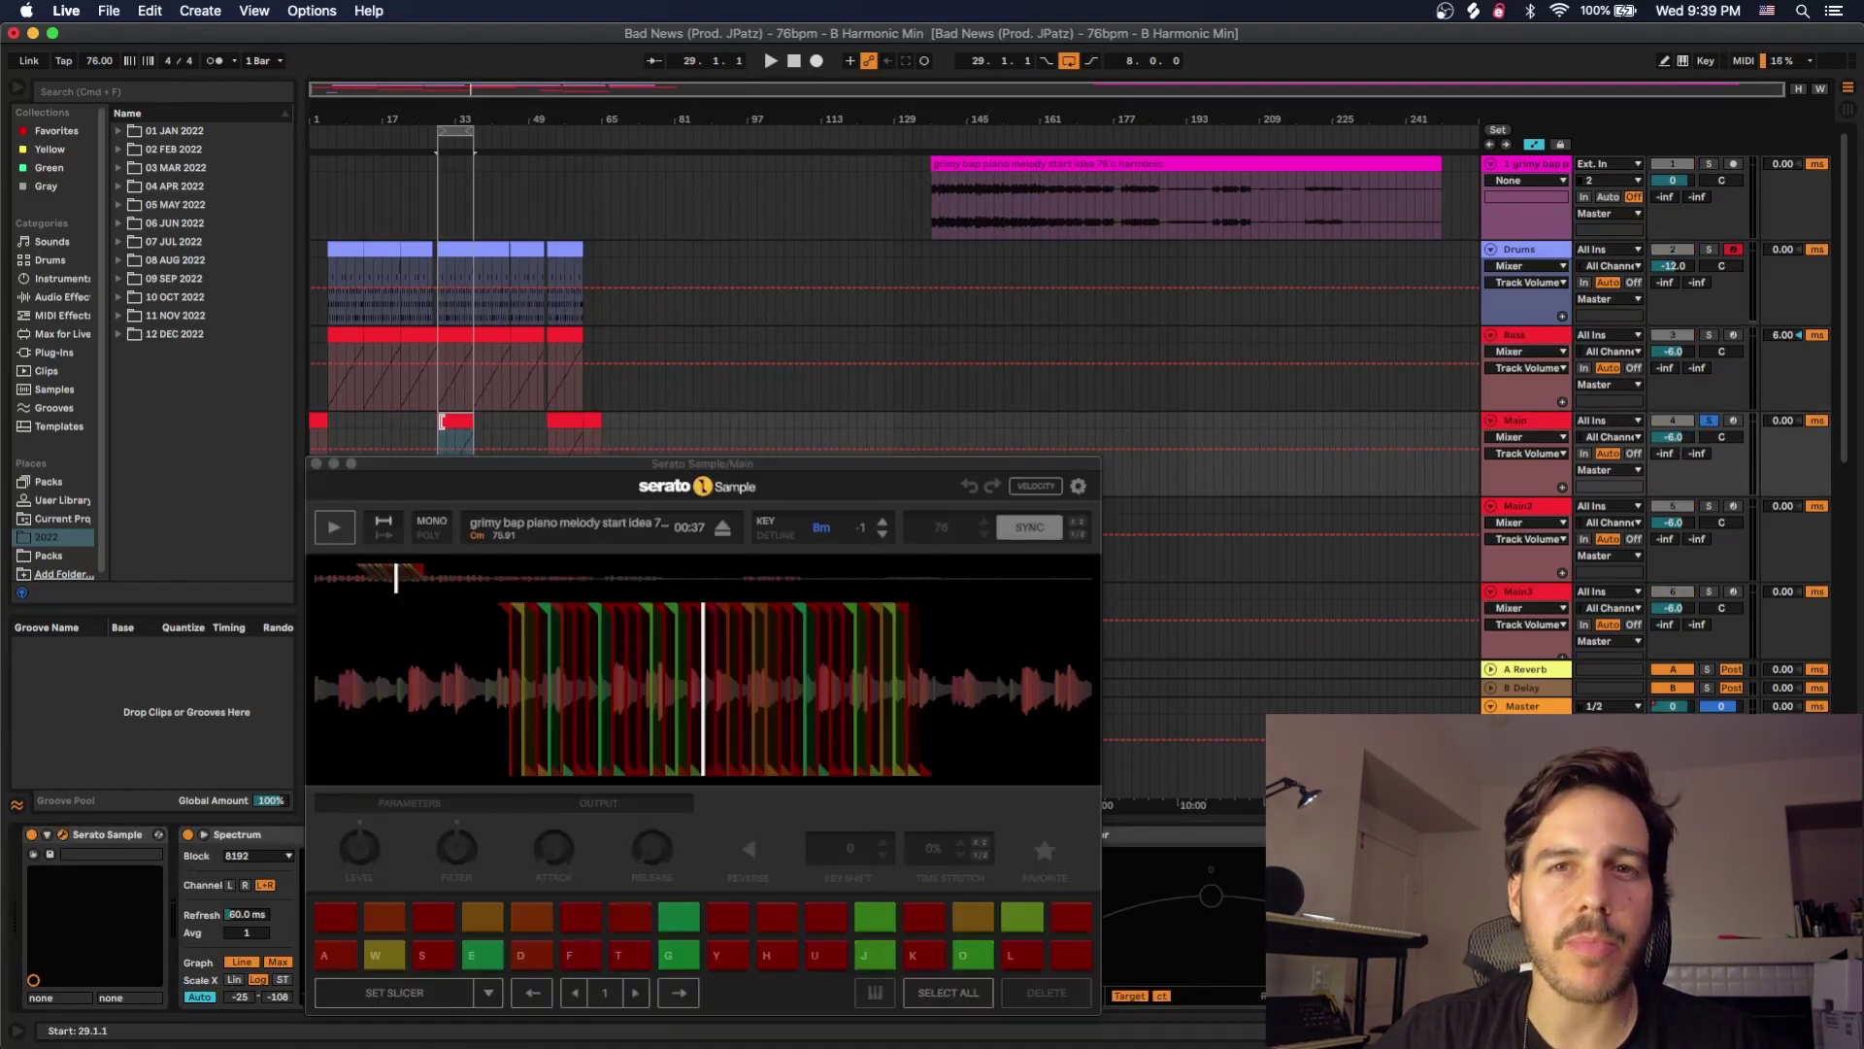
pyautogui.press('space')
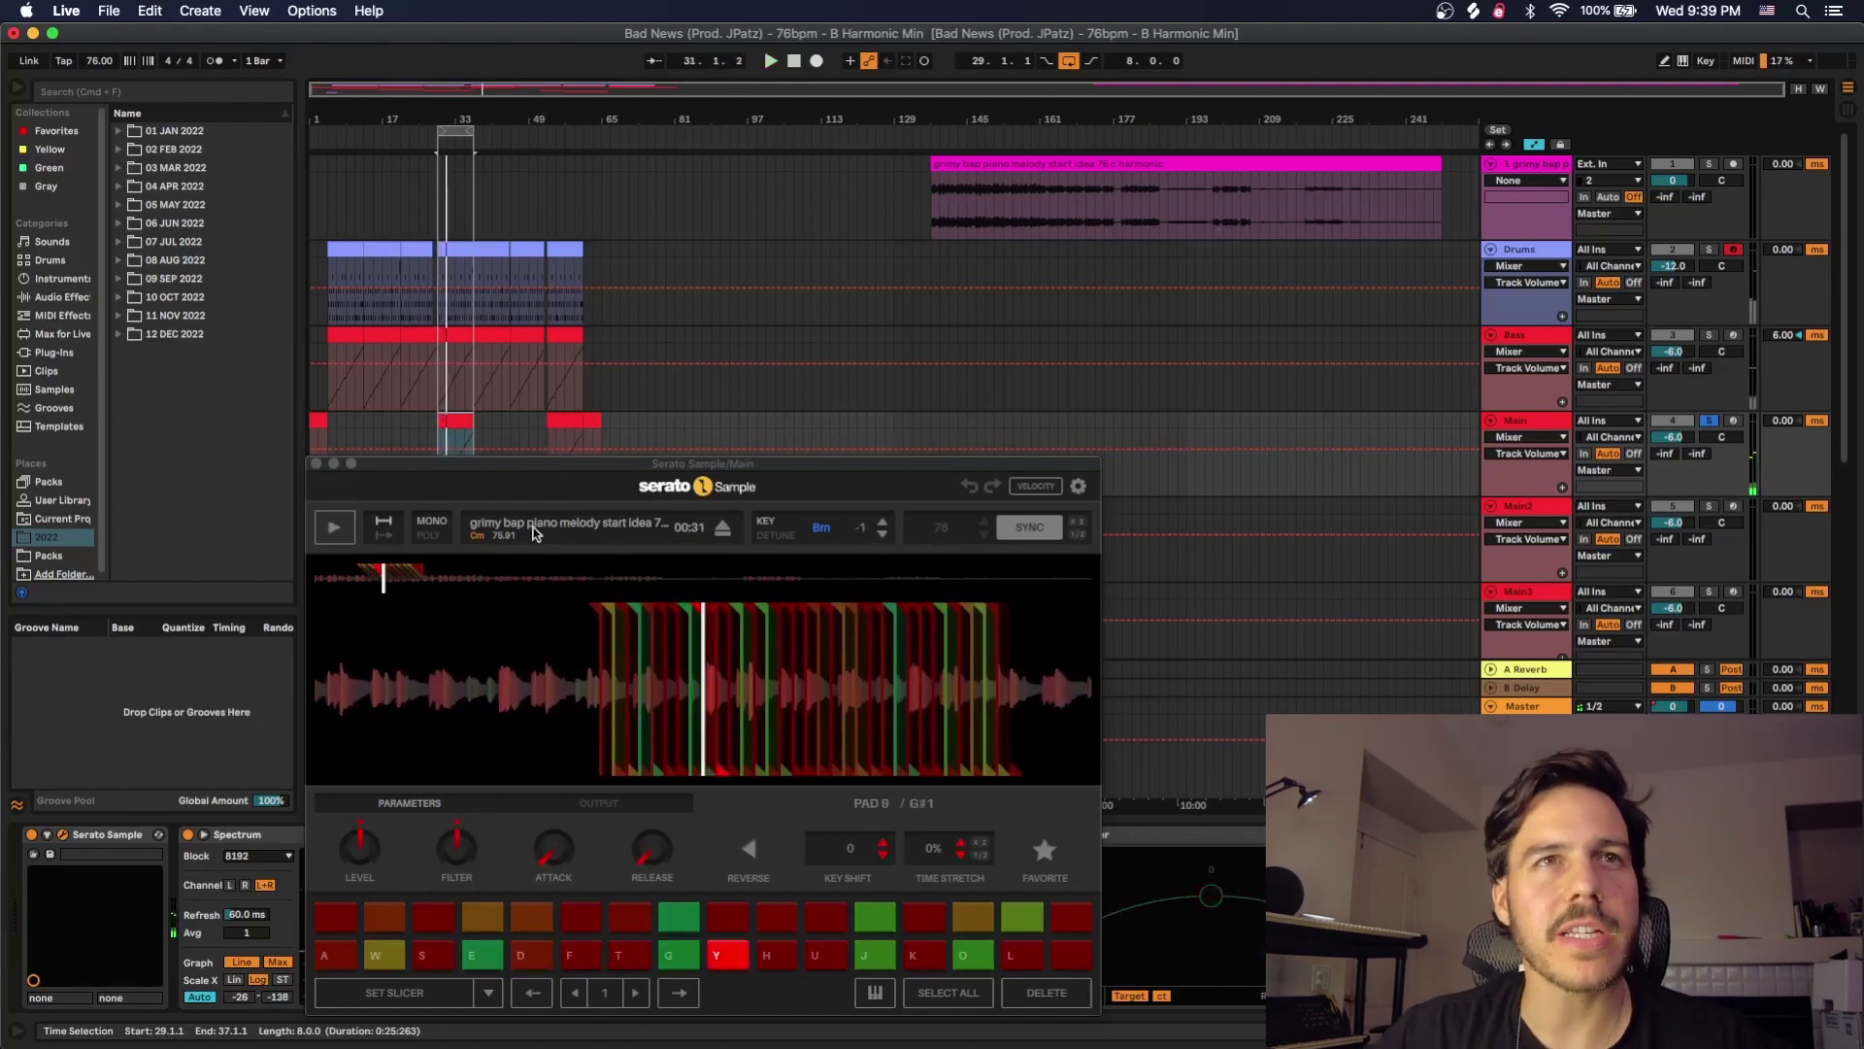
pyautogui.click(315, 463)
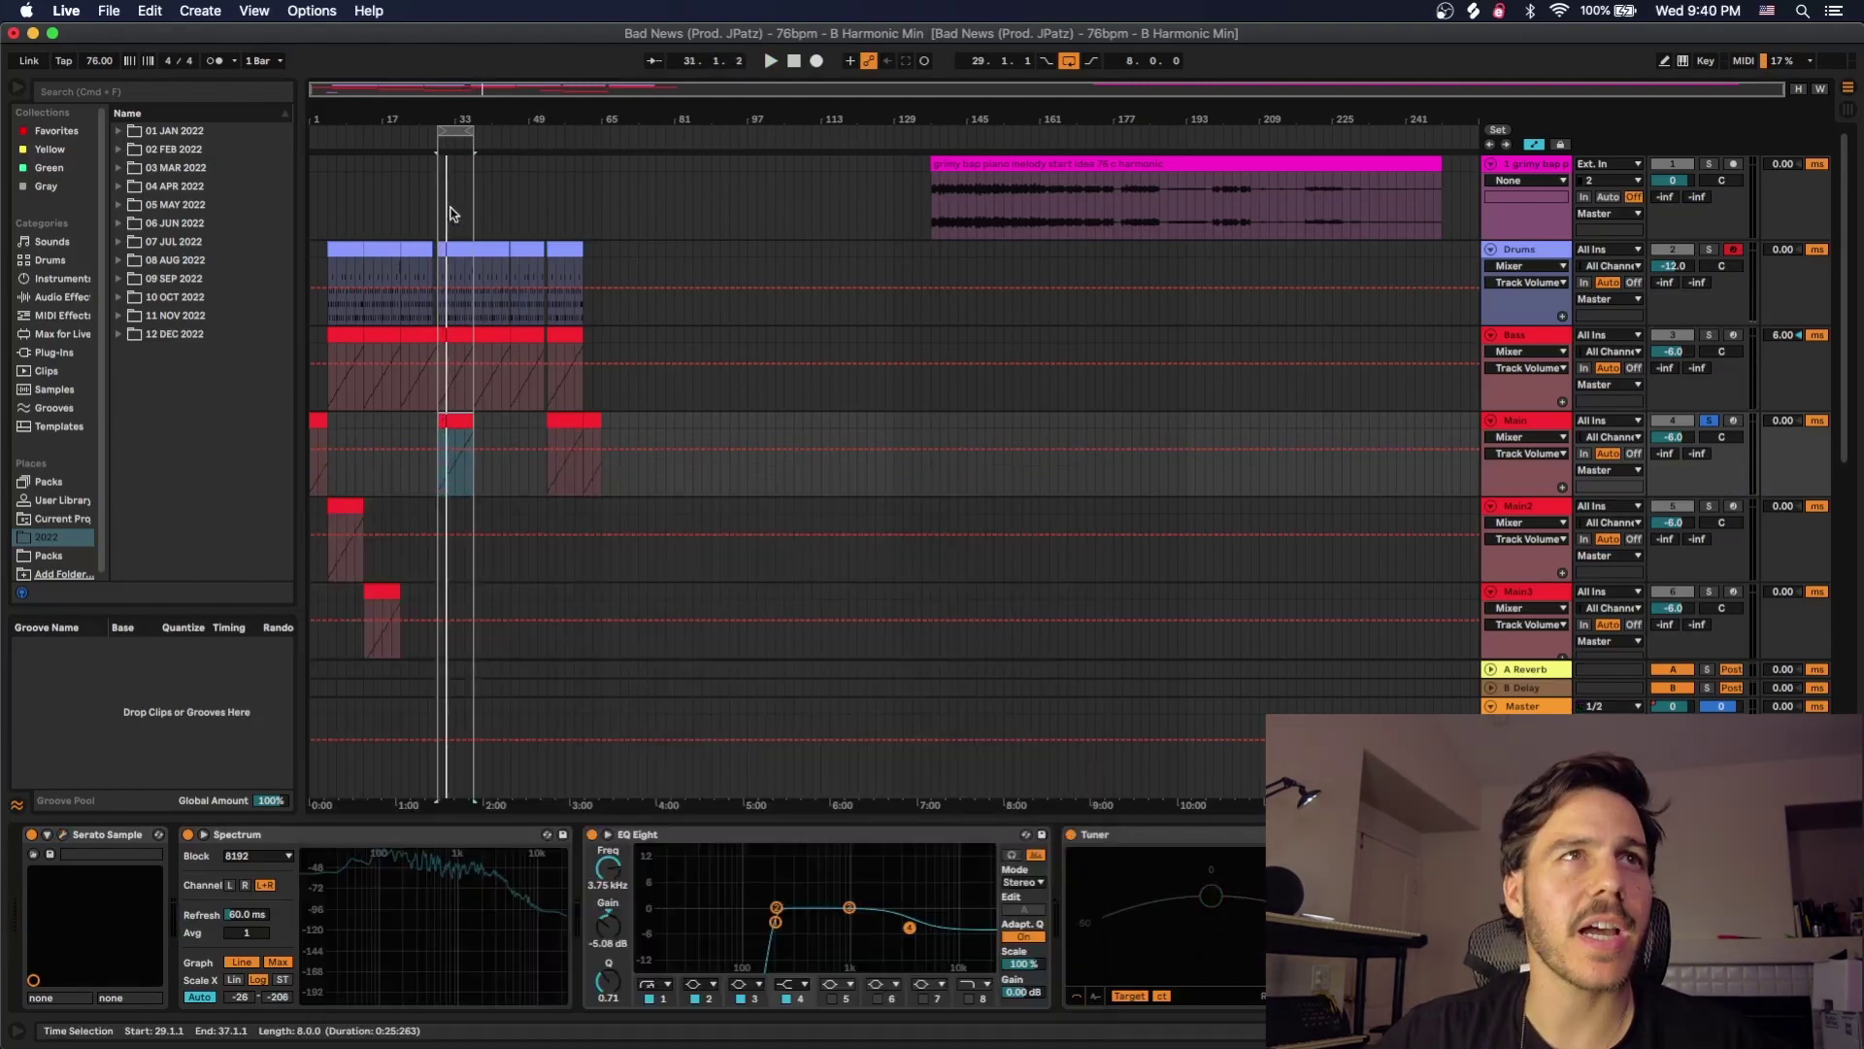
# Solo the Bass track, play it from bar 29 while viewing its Serato Sample slices, and stop playback
pyautogui.moveTo(448, 120); pyautogui.dragTo(680, 304)
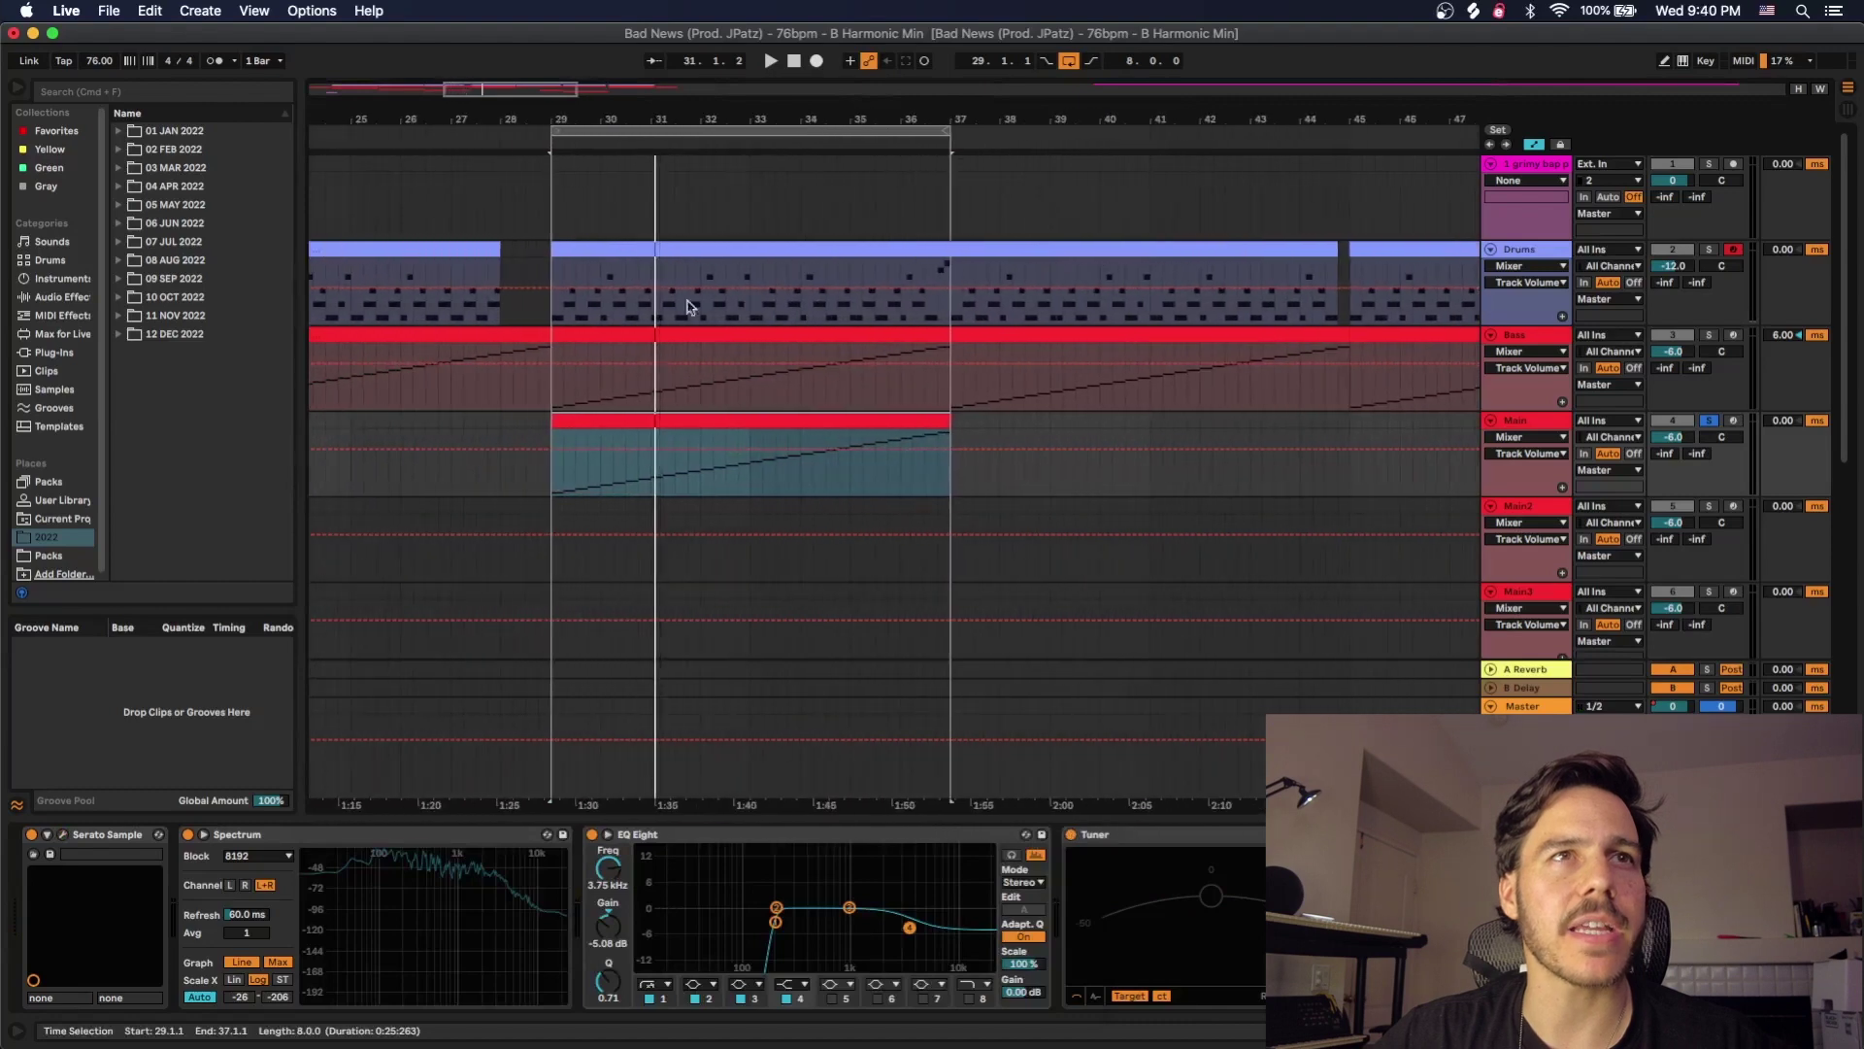
pyautogui.click(1709, 336)
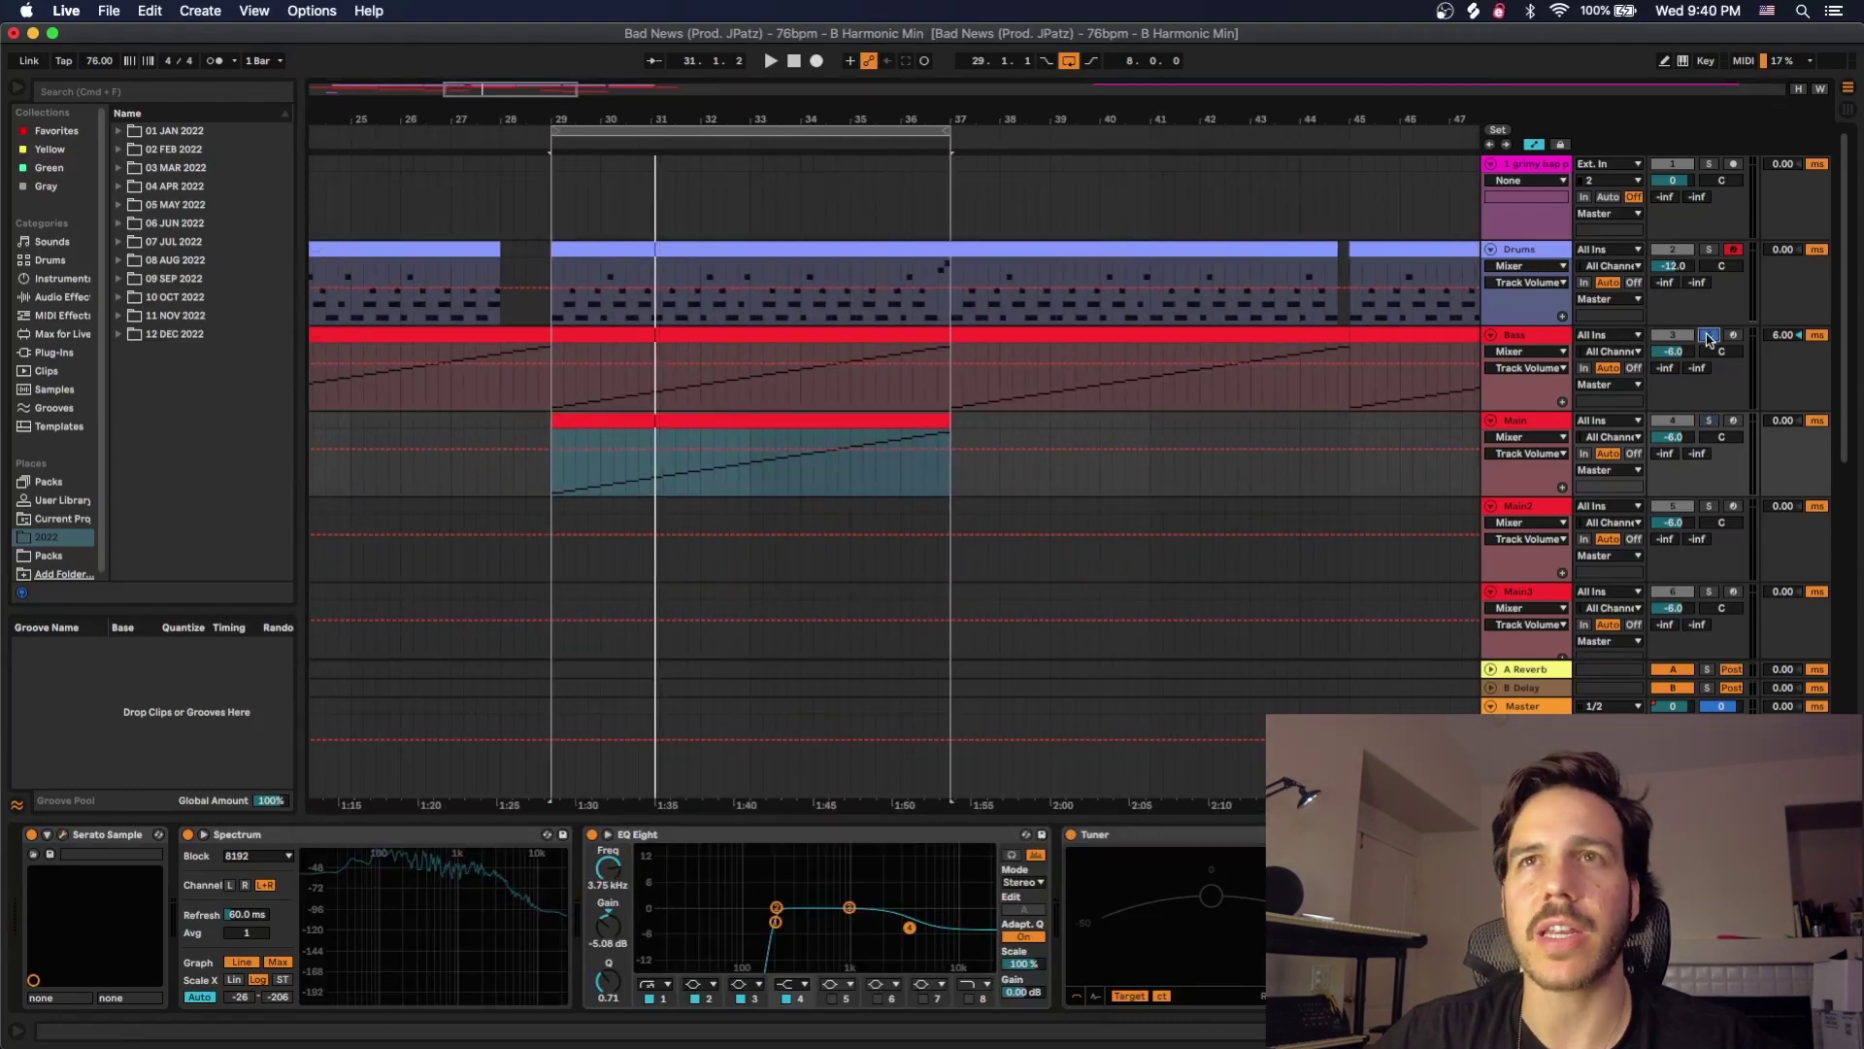
pyautogui.click(1564, 335)
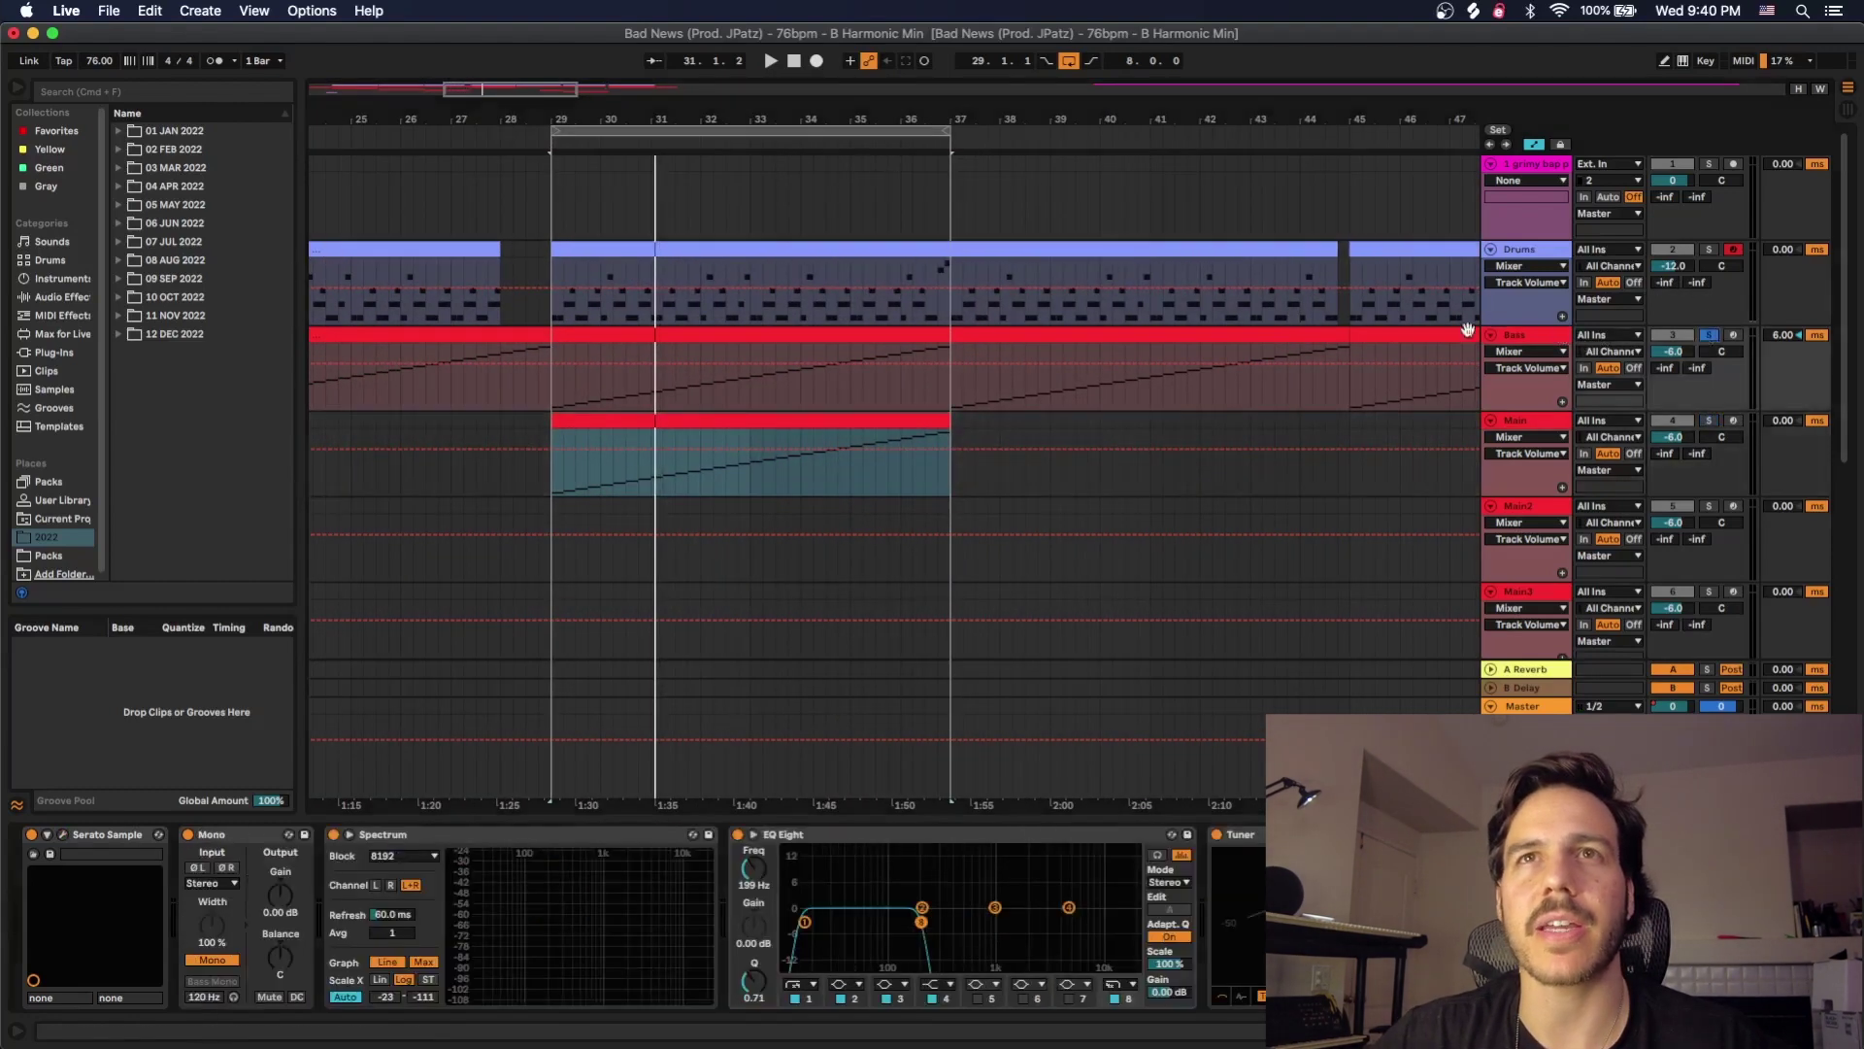
pyautogui.press('-')
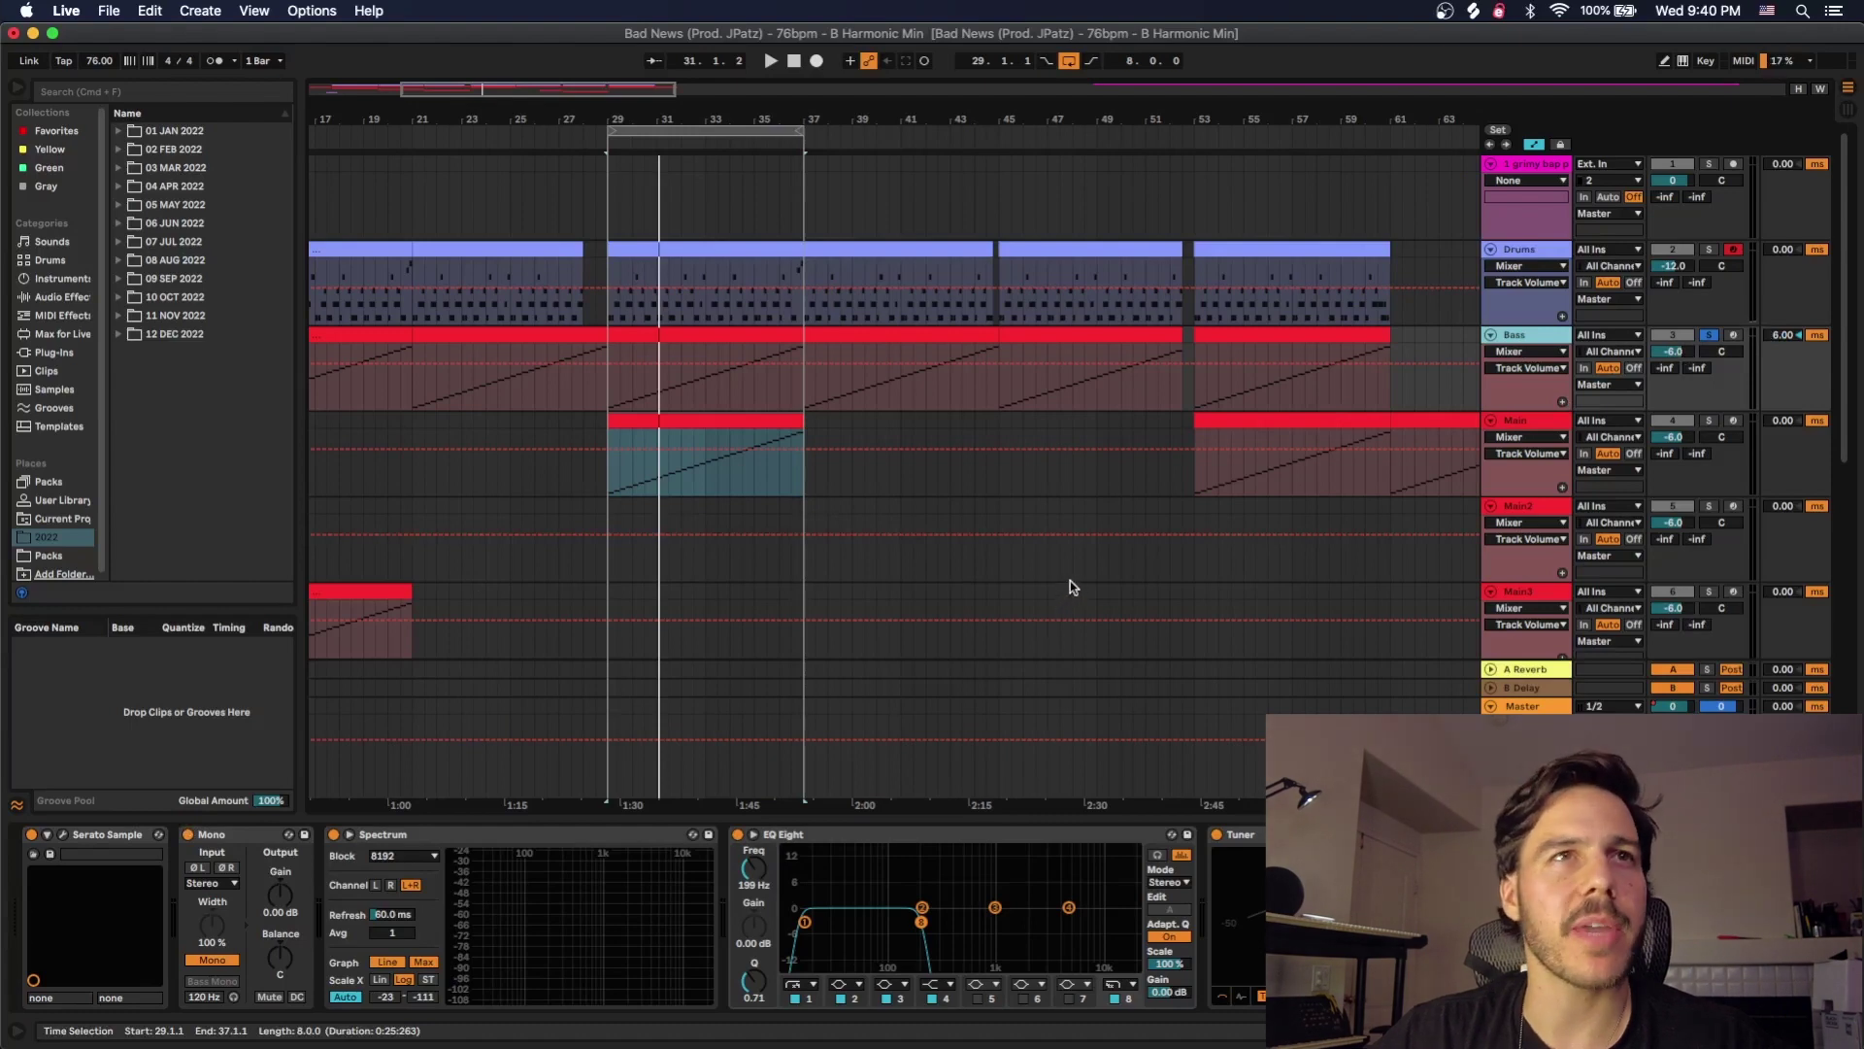
pyautogui.press('space')
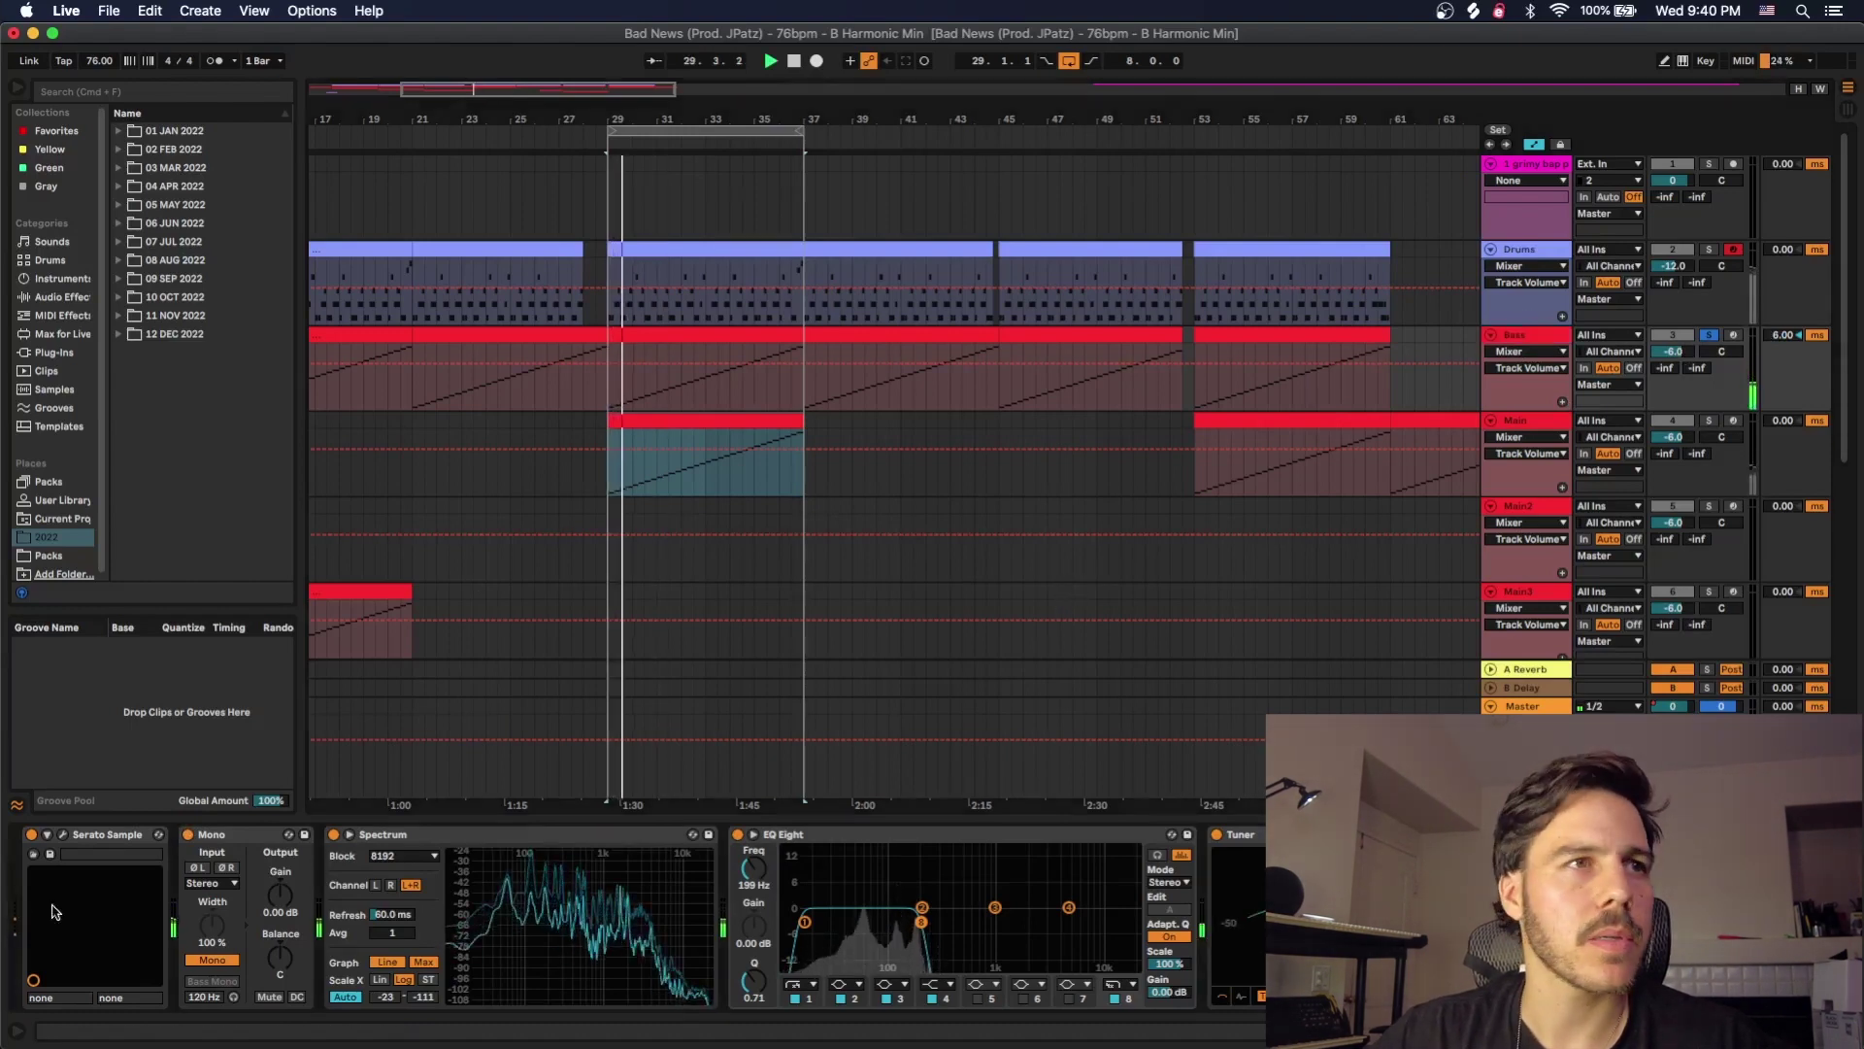
pyautogui.click(62, 835)
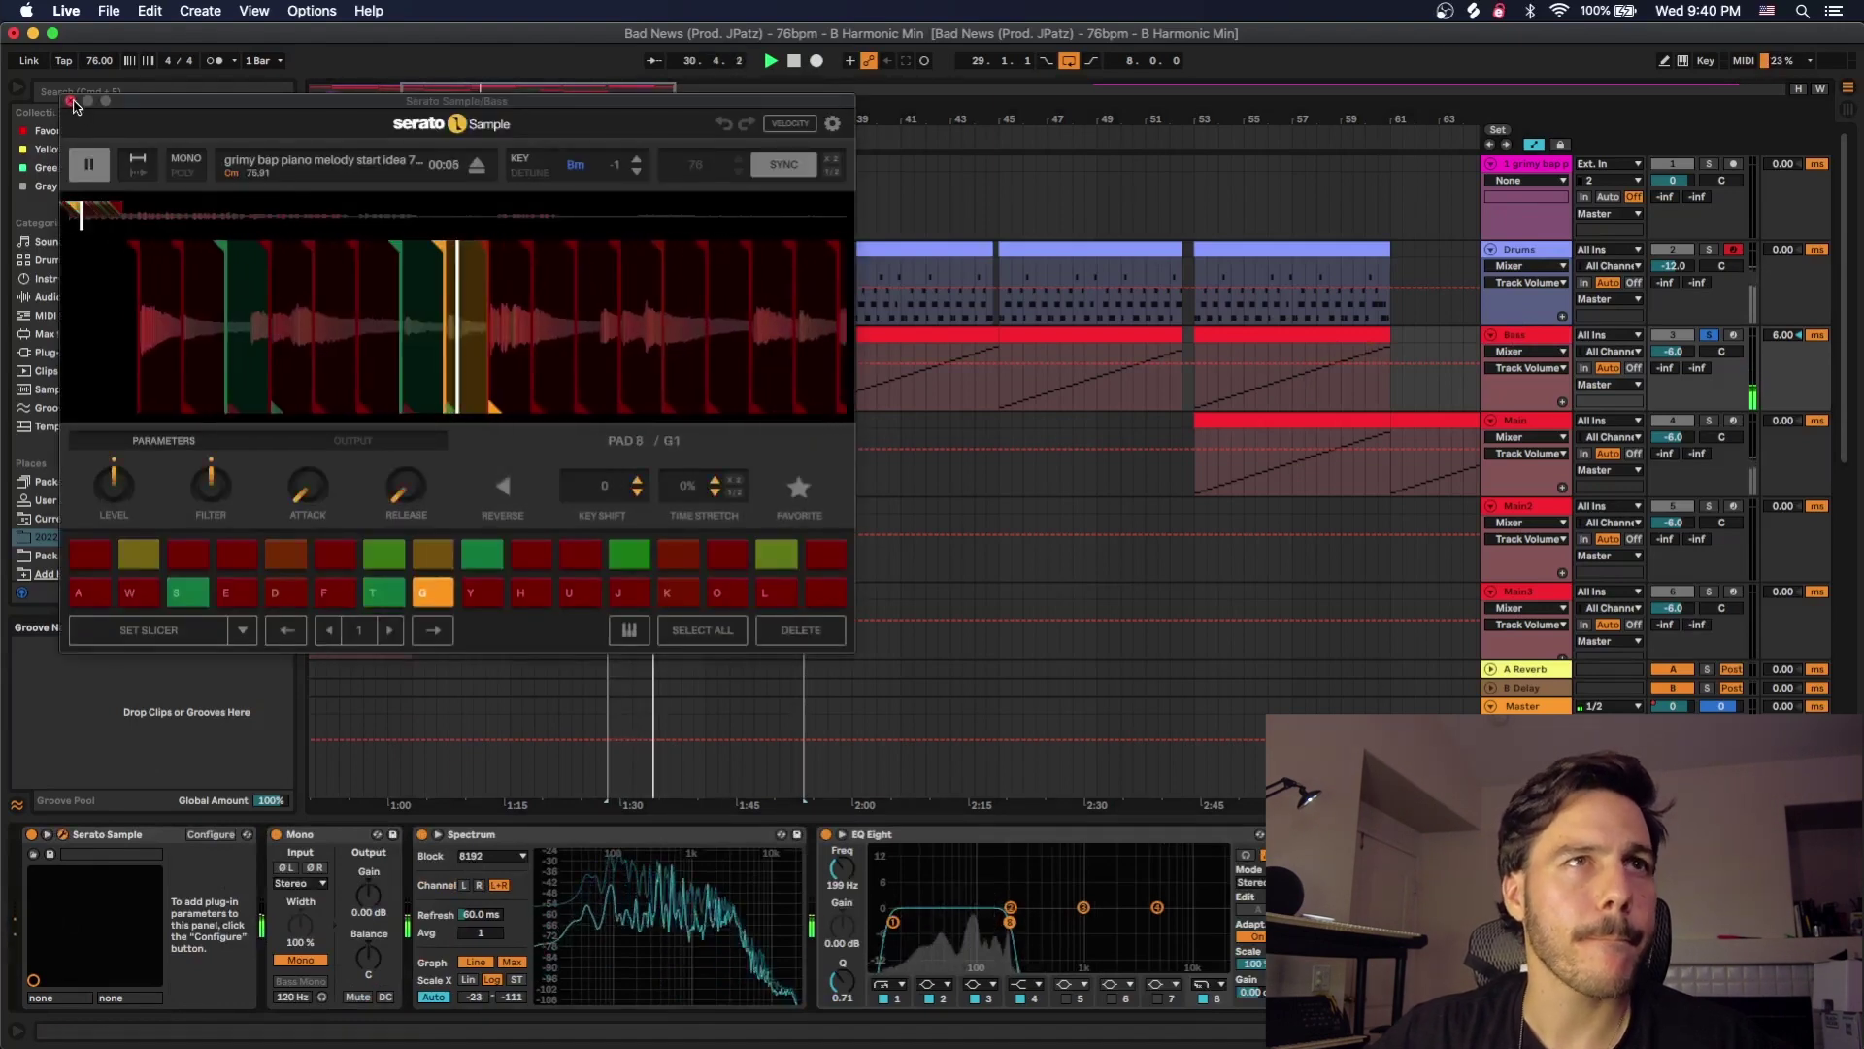
pyautogui.click(70, 101)
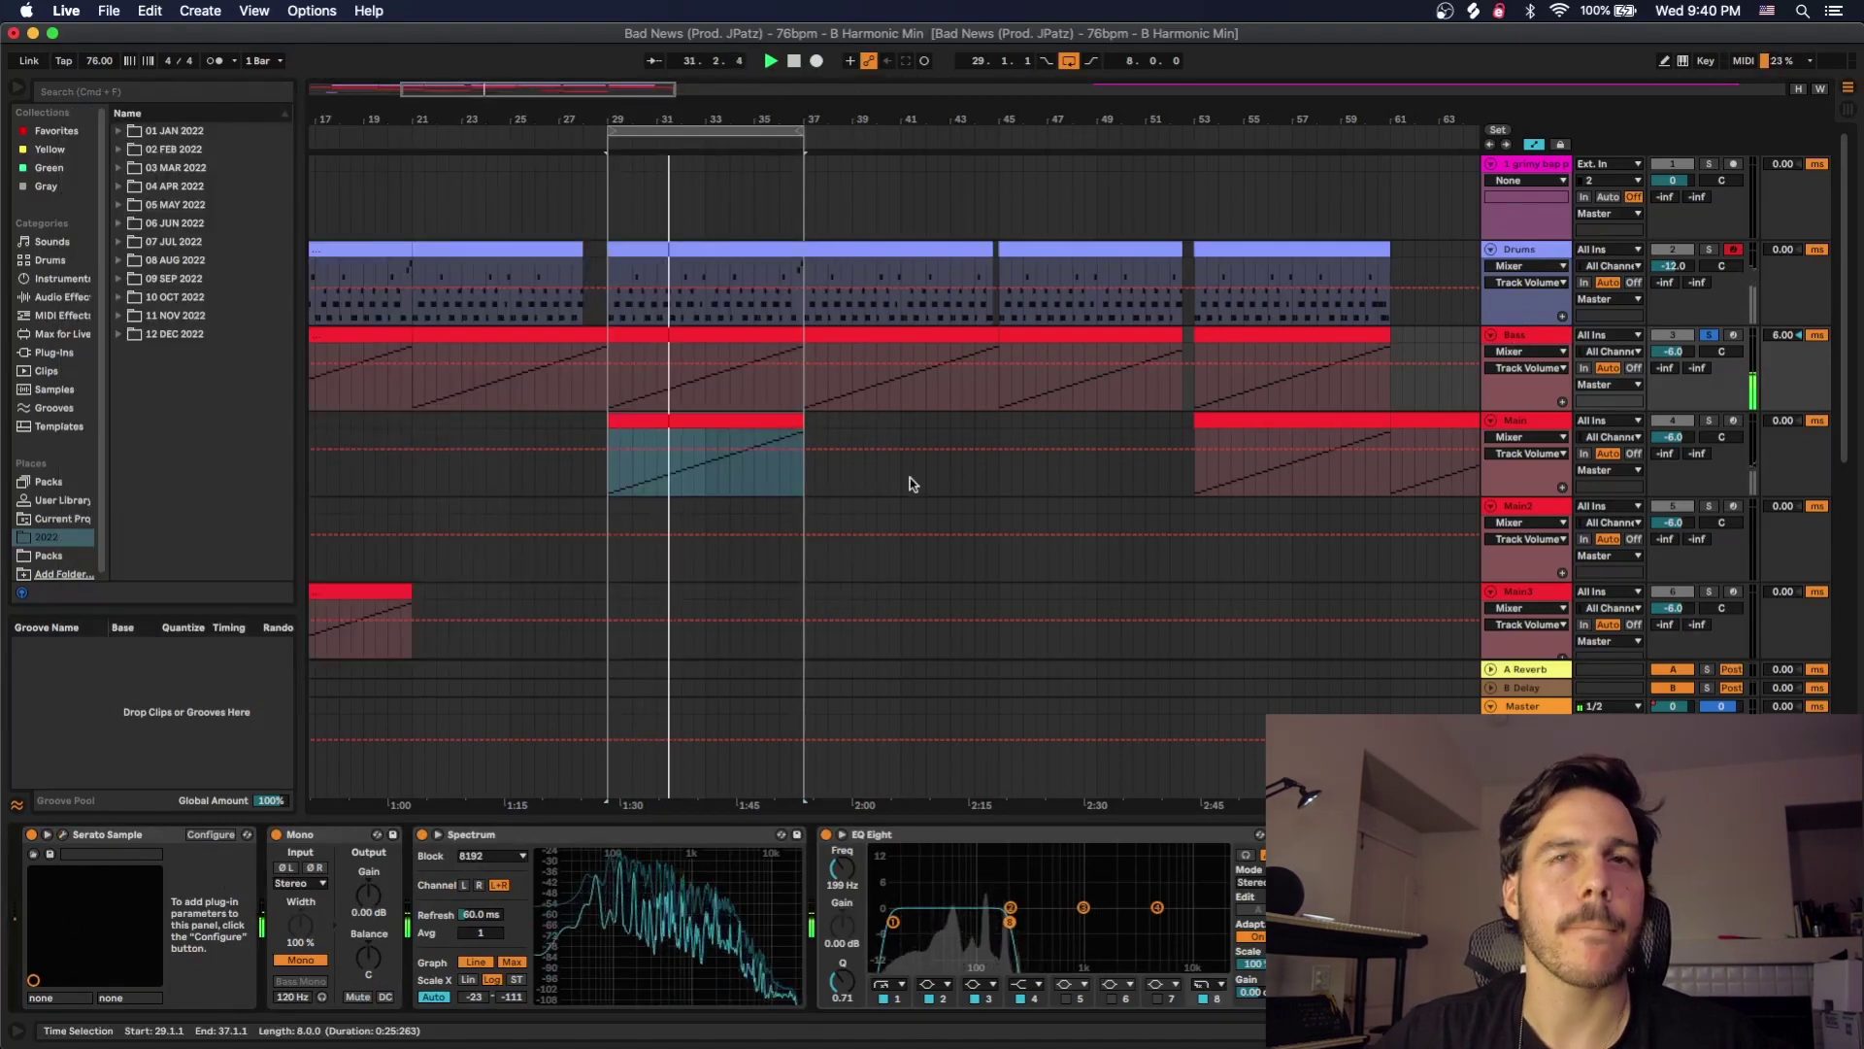
pyautogui.press('space')
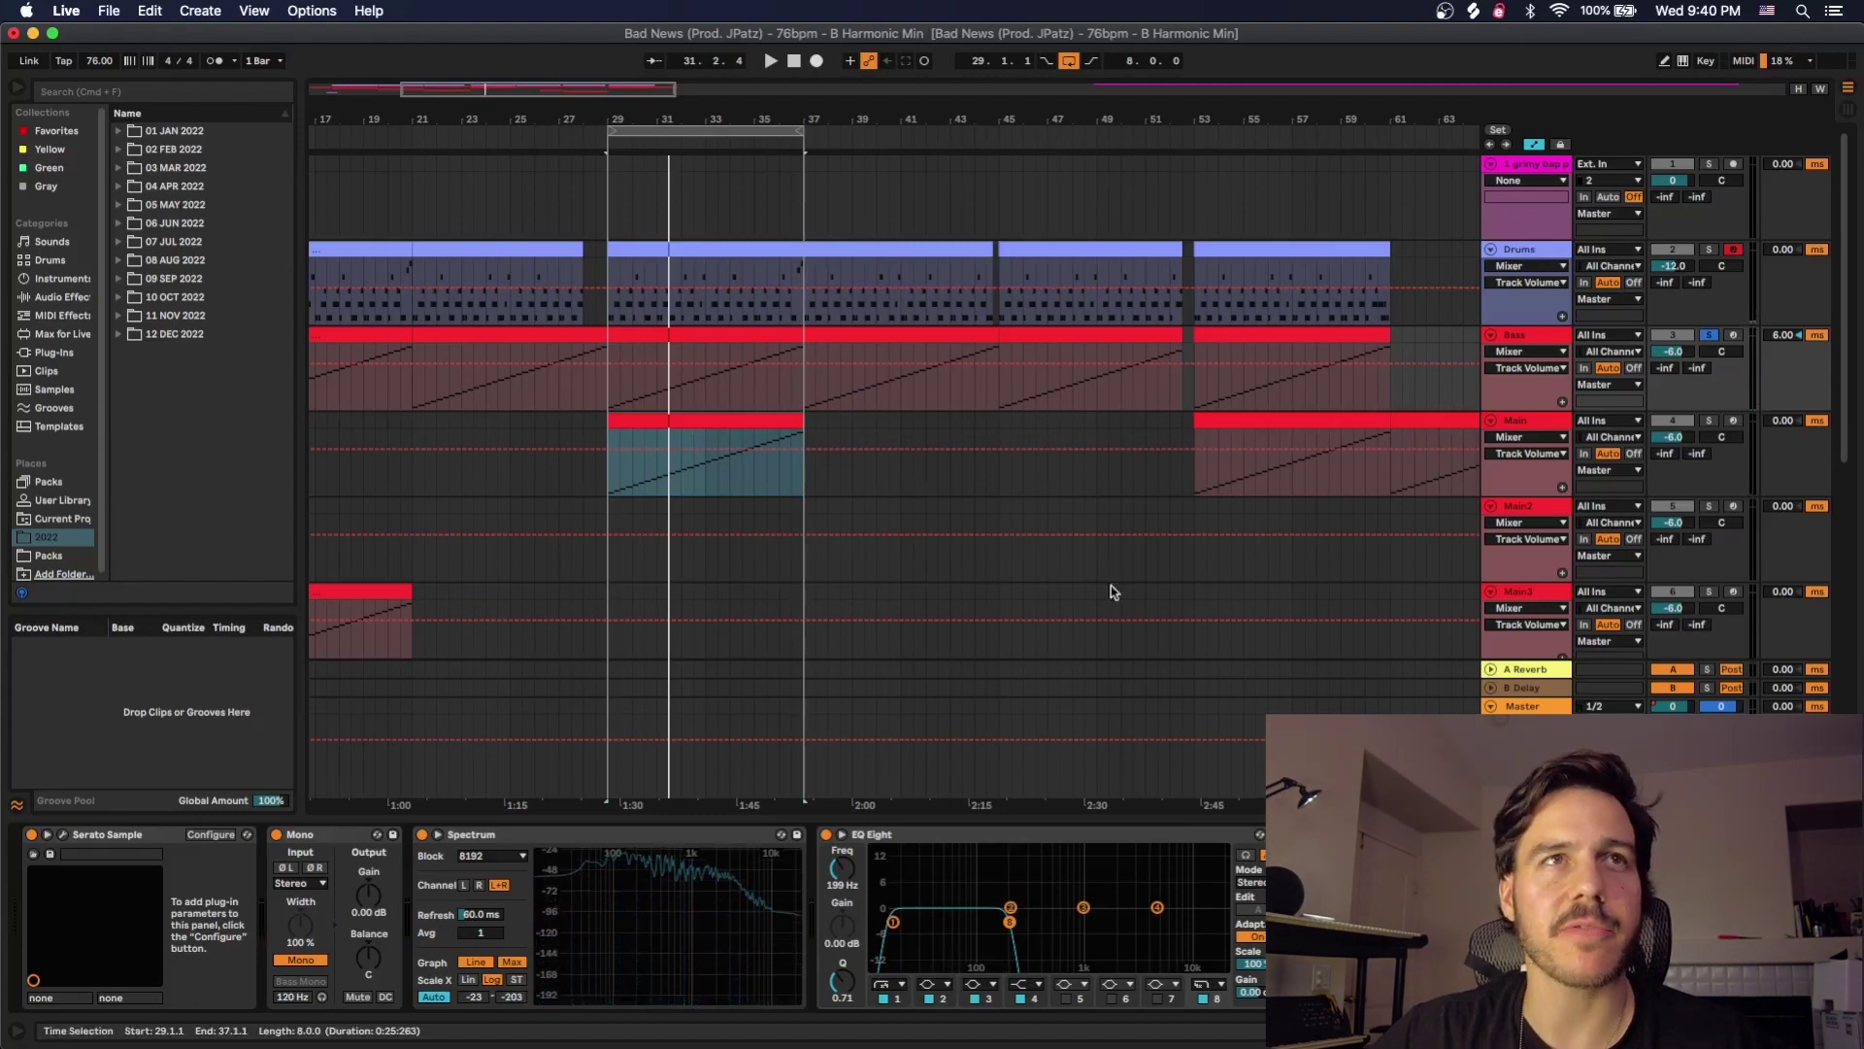
# Solo the Main track together with the Bass track to audition both over bars 29 to 37
pyautogui.click(1549, 424)
pyautogui.doubleClick(733, 874)
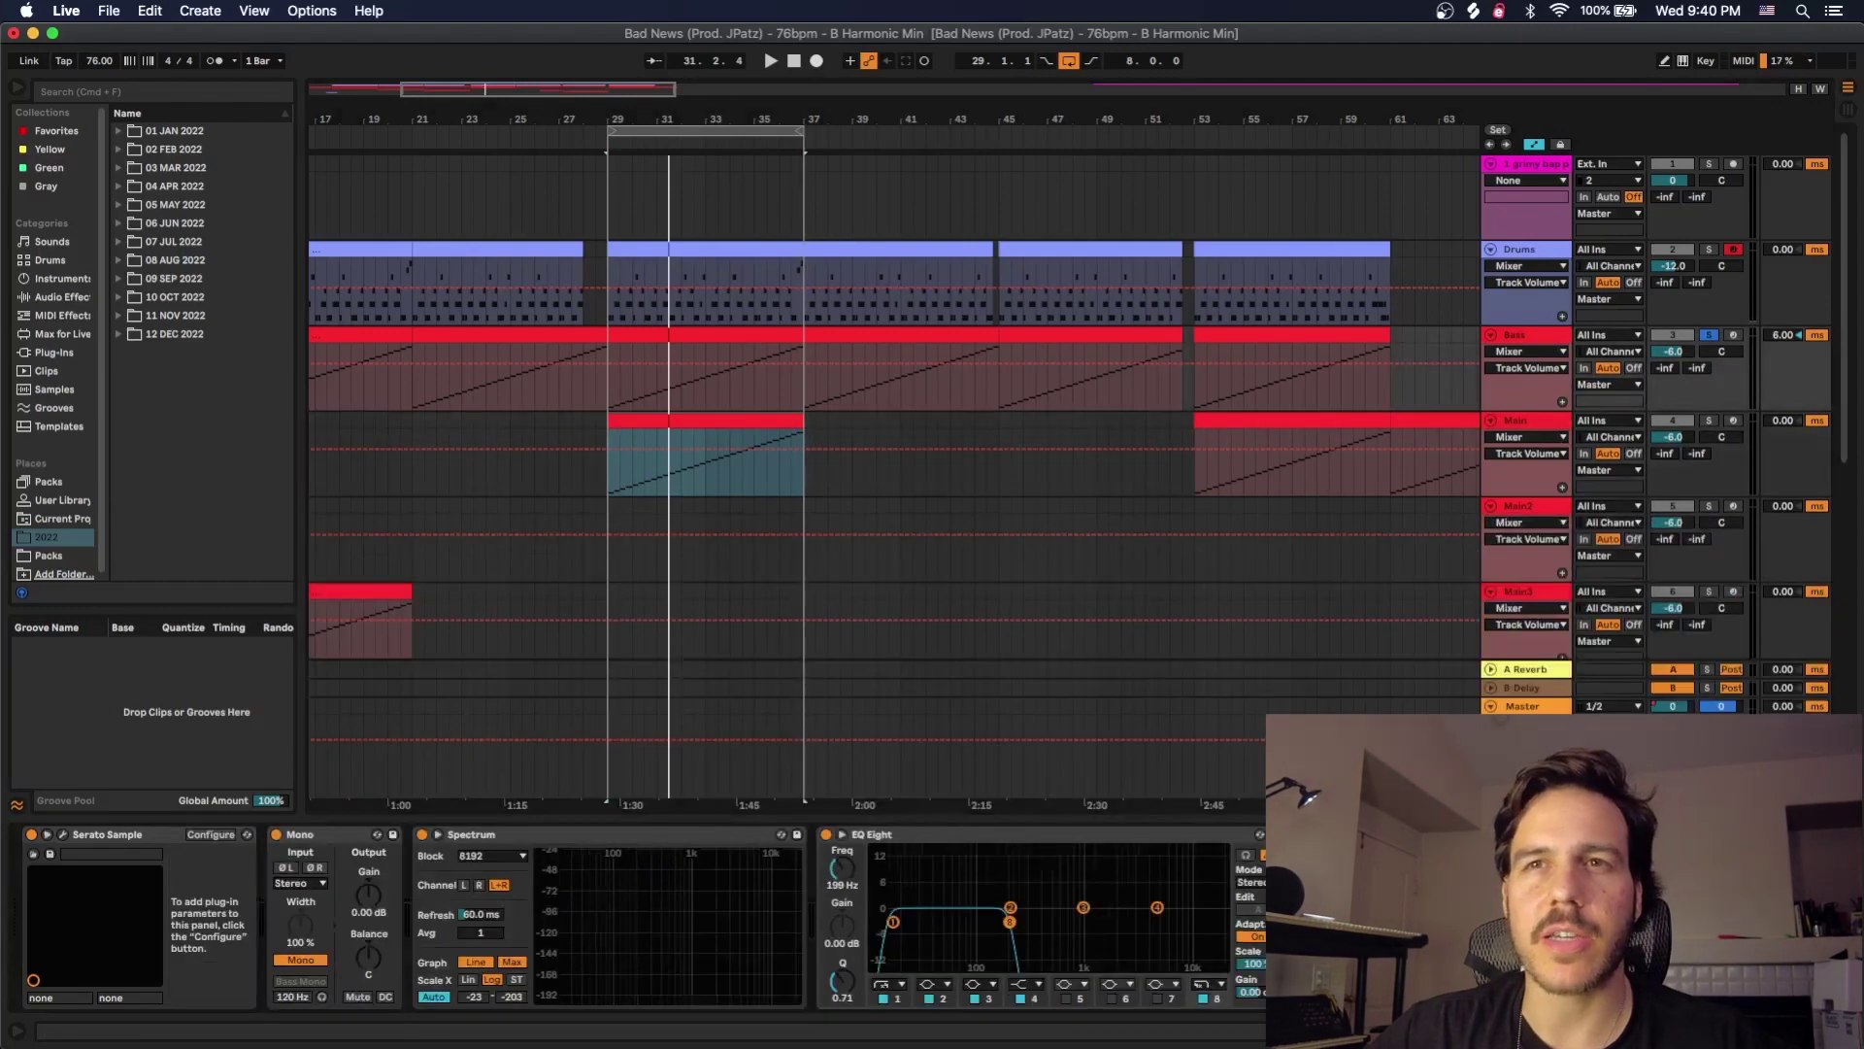
pyautogui.hscroll(2, 641, 917)
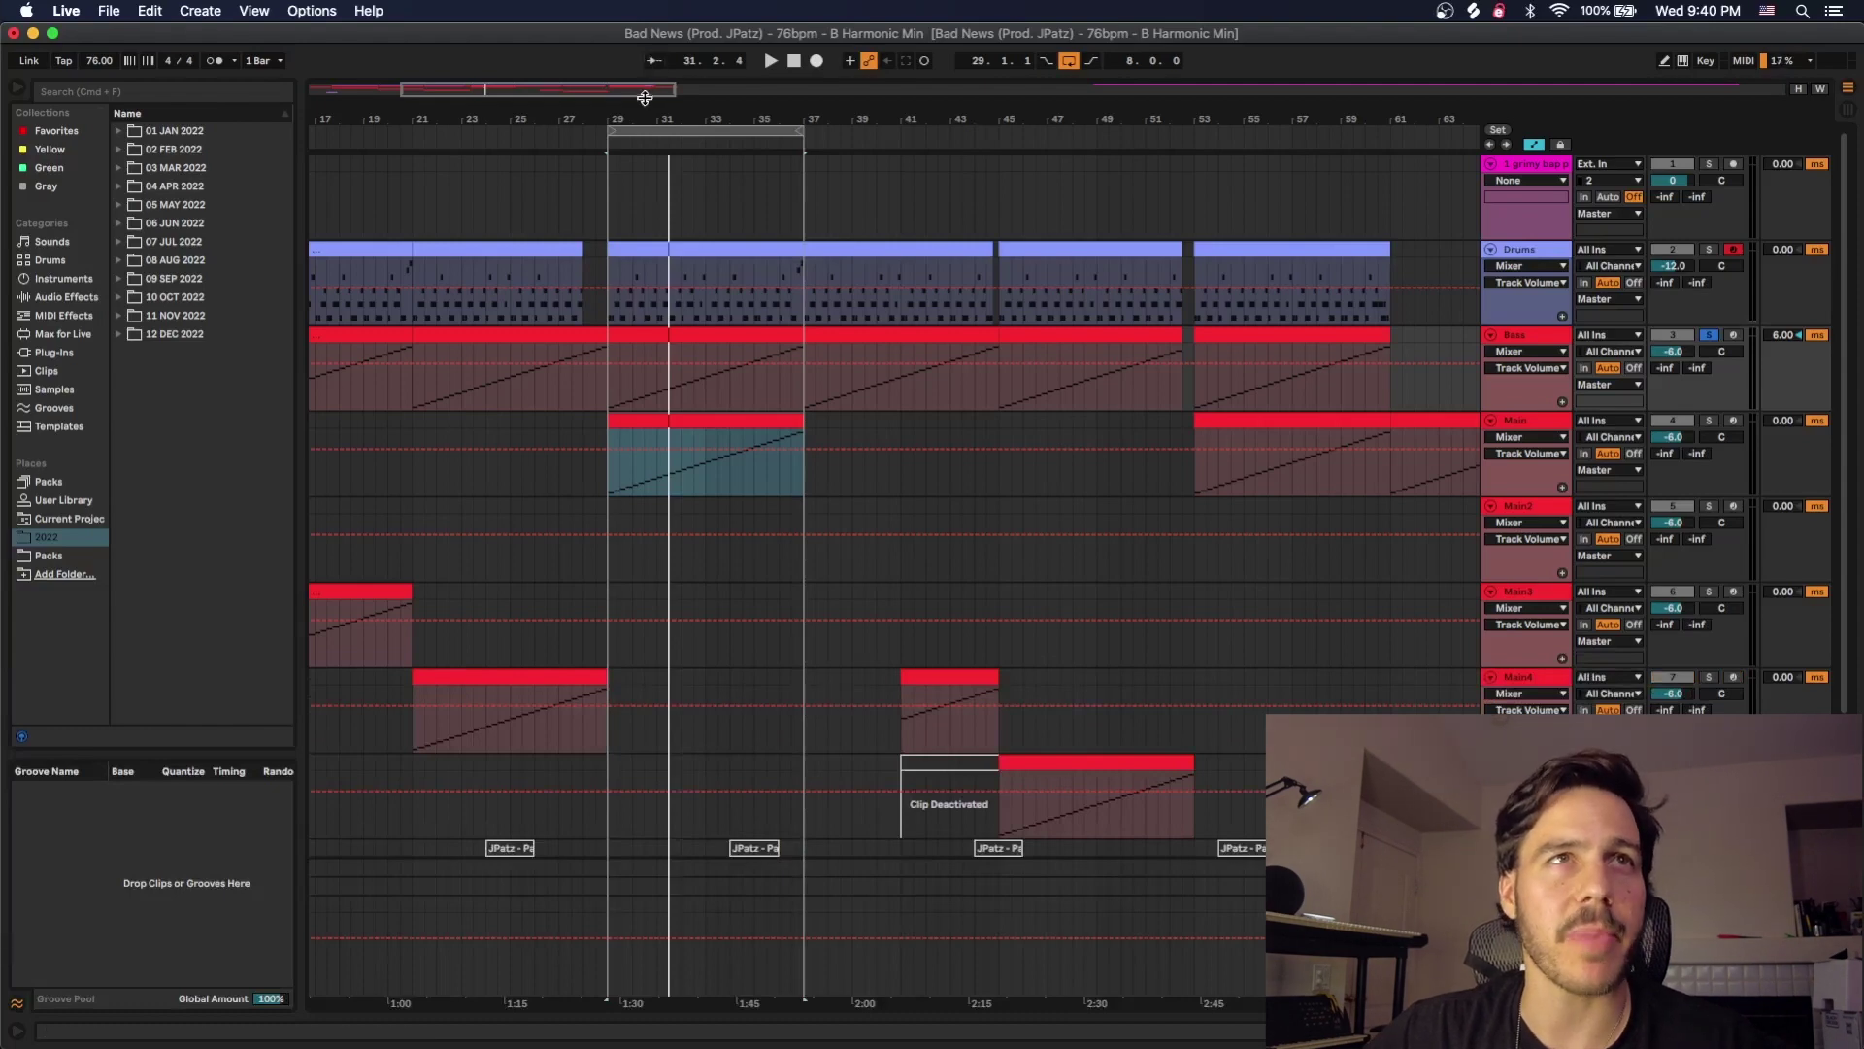
pyautogui.moveTo(644, 98); pyautogui.dragTo(564, 114)
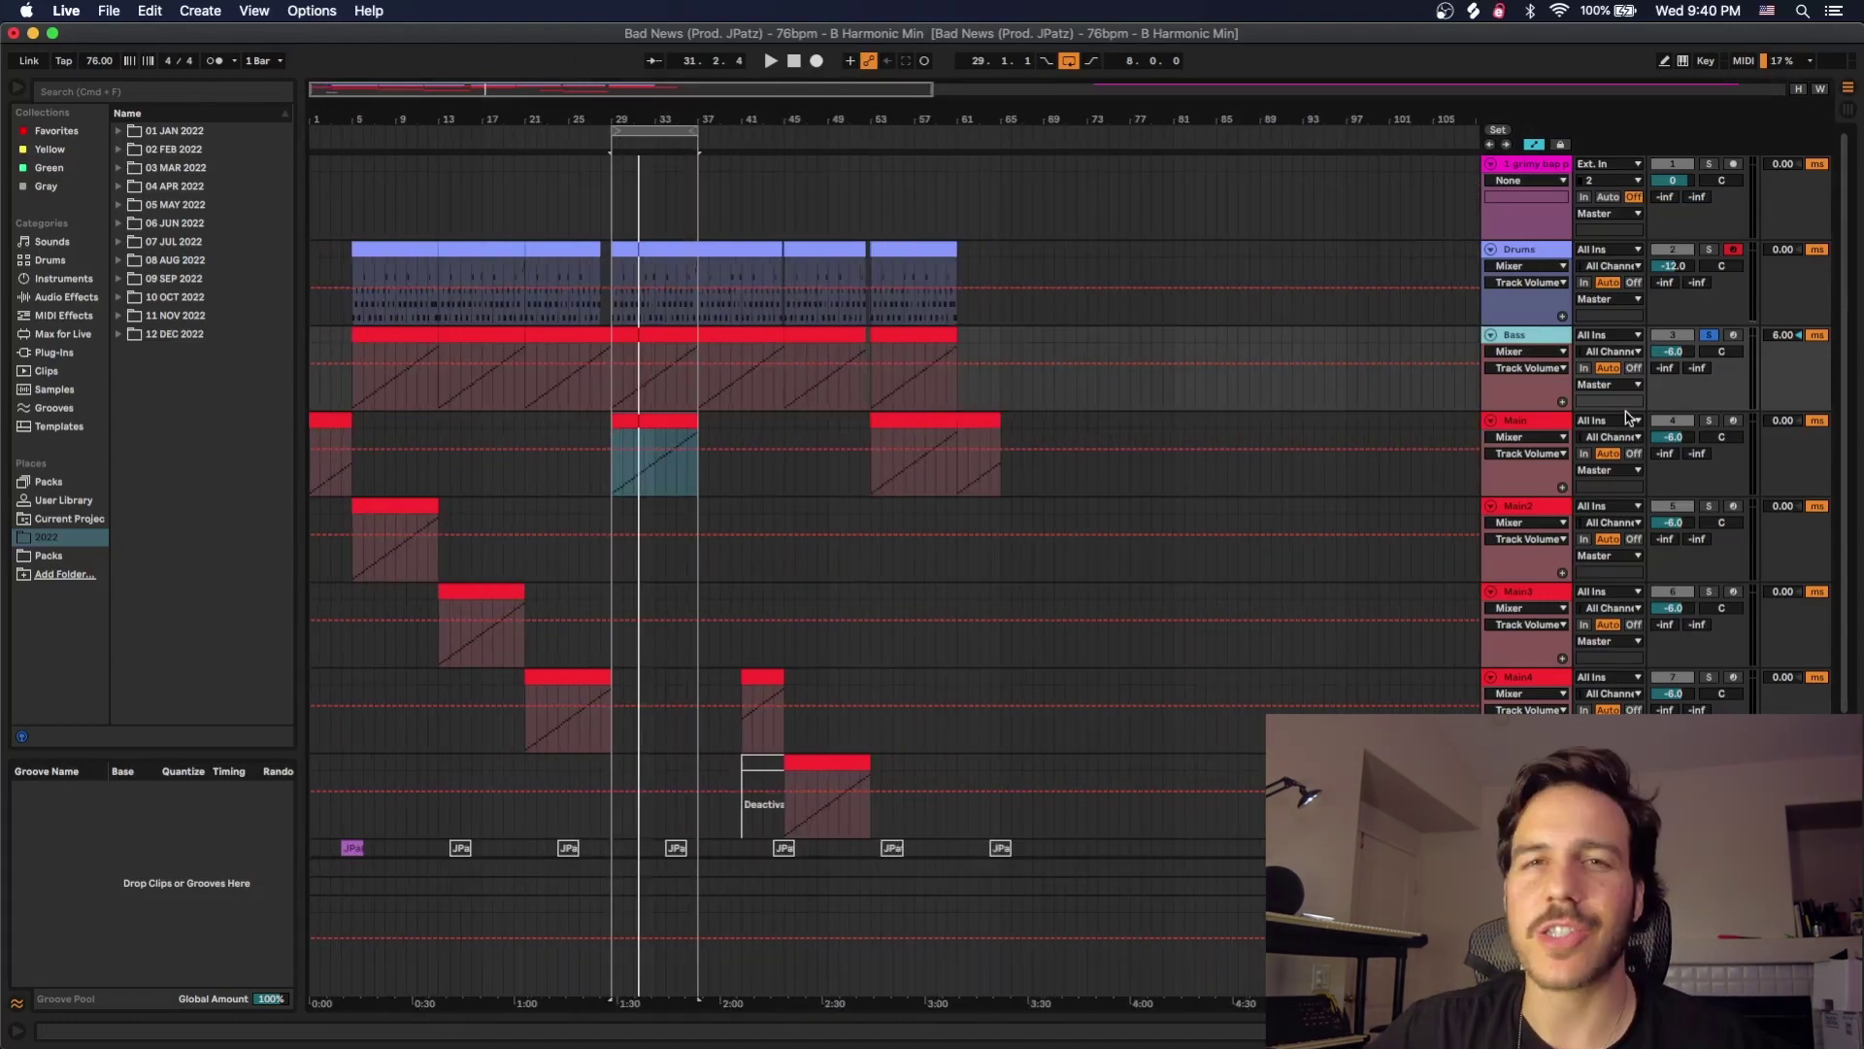
pyautogui.click(1709, 421)
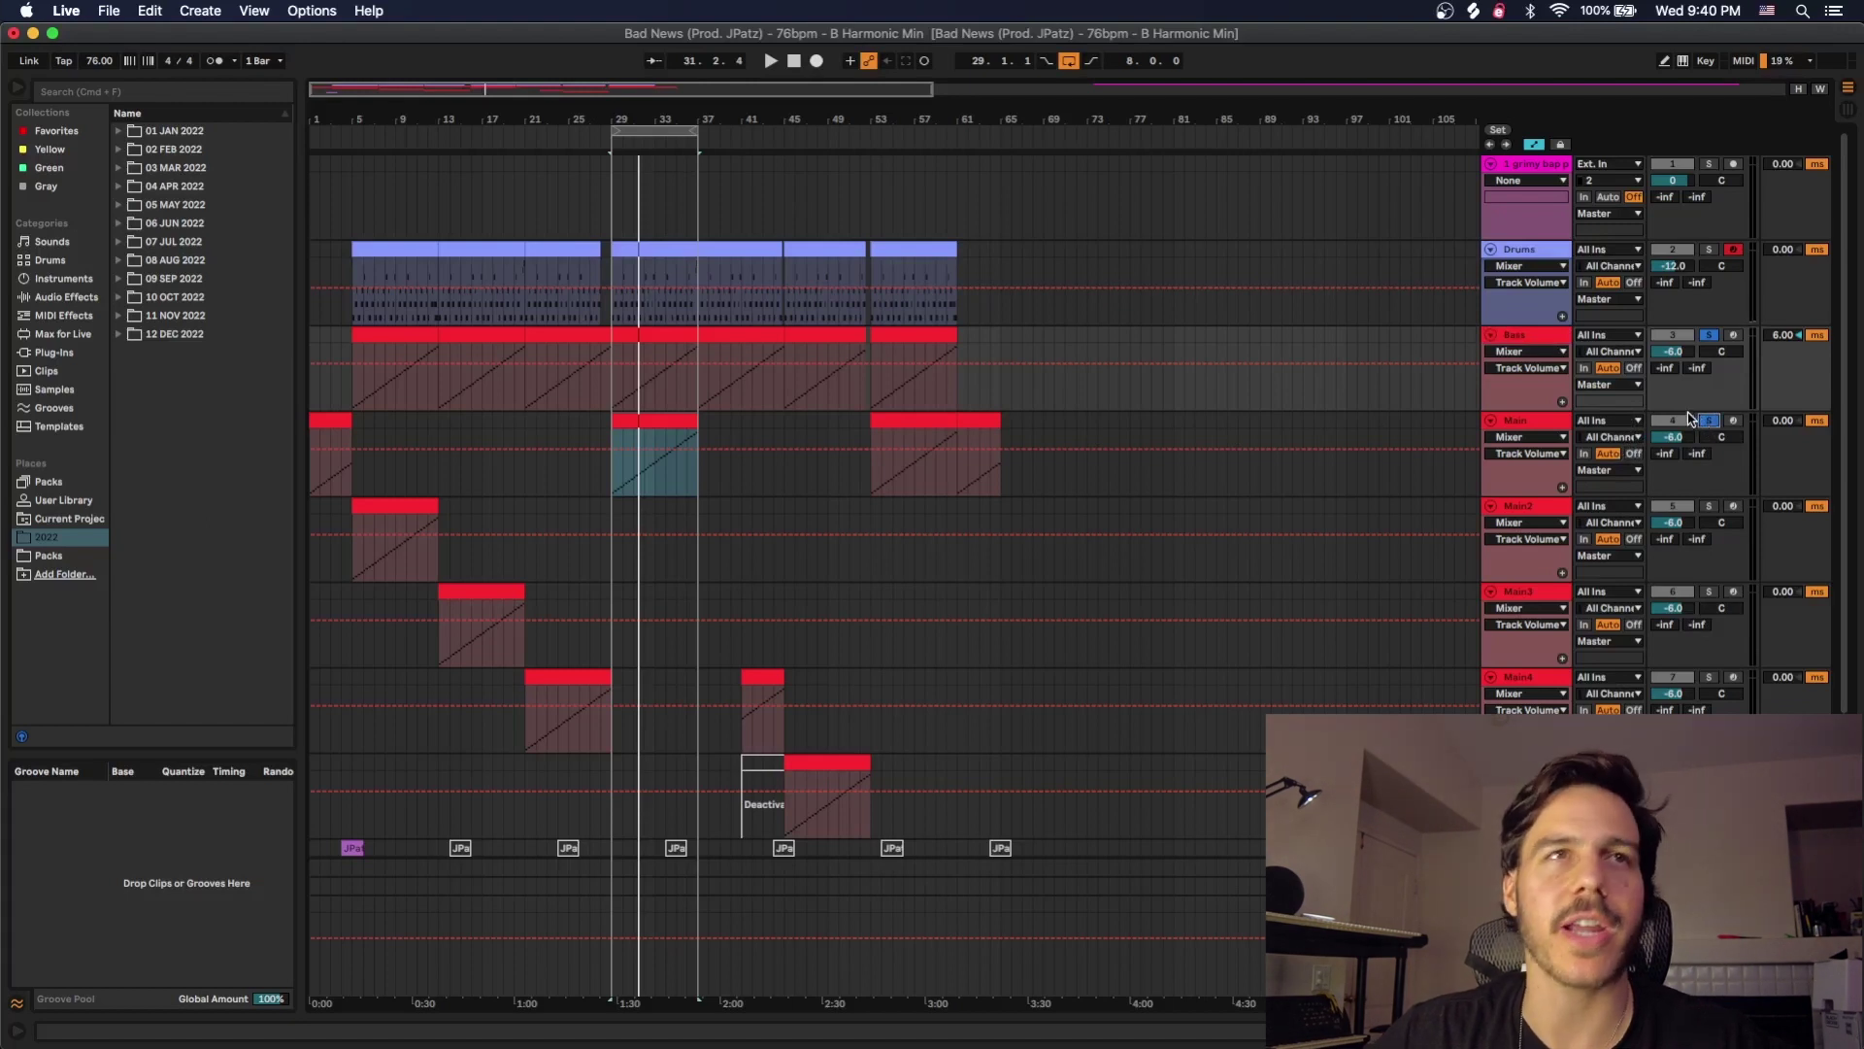
pyautogui.click(891, 328)
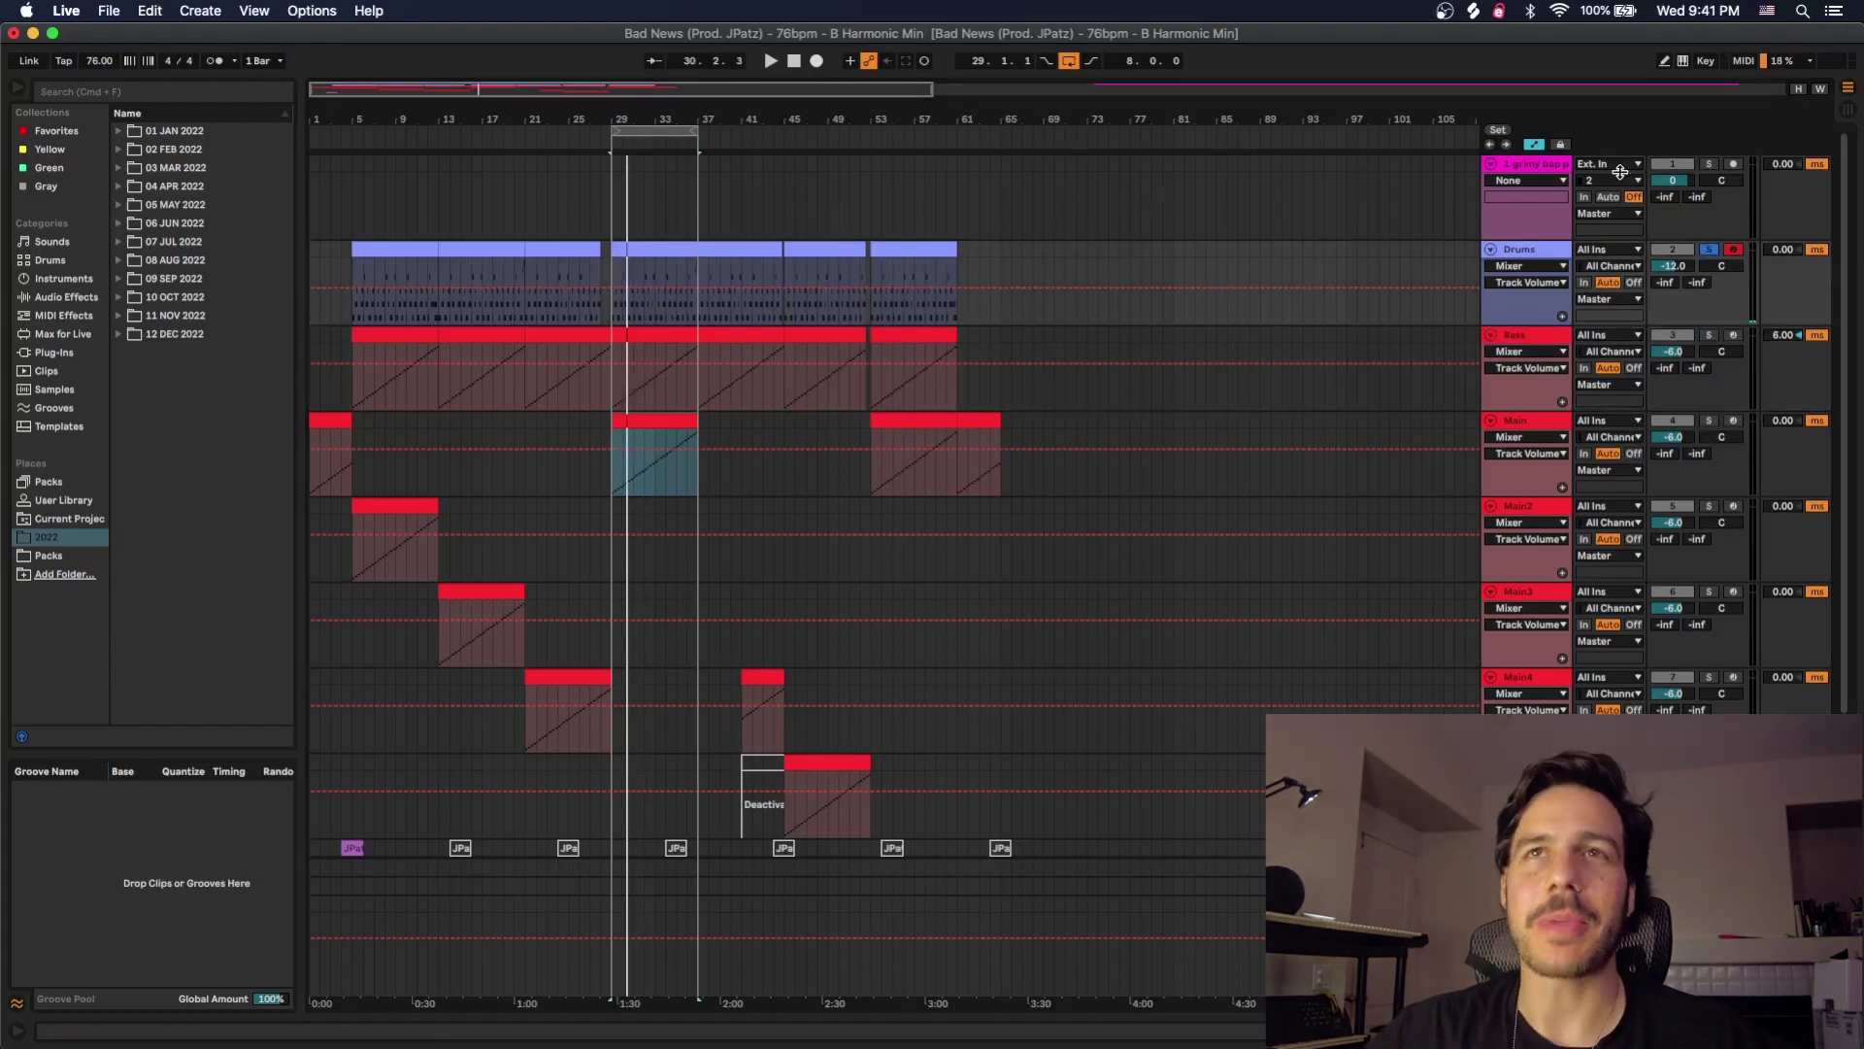
# Examine the Drums track's sliced sample and the note pattern of its bar 29 clip during playback, and close the note view
pyautogui.doubleClick(1550, 251)
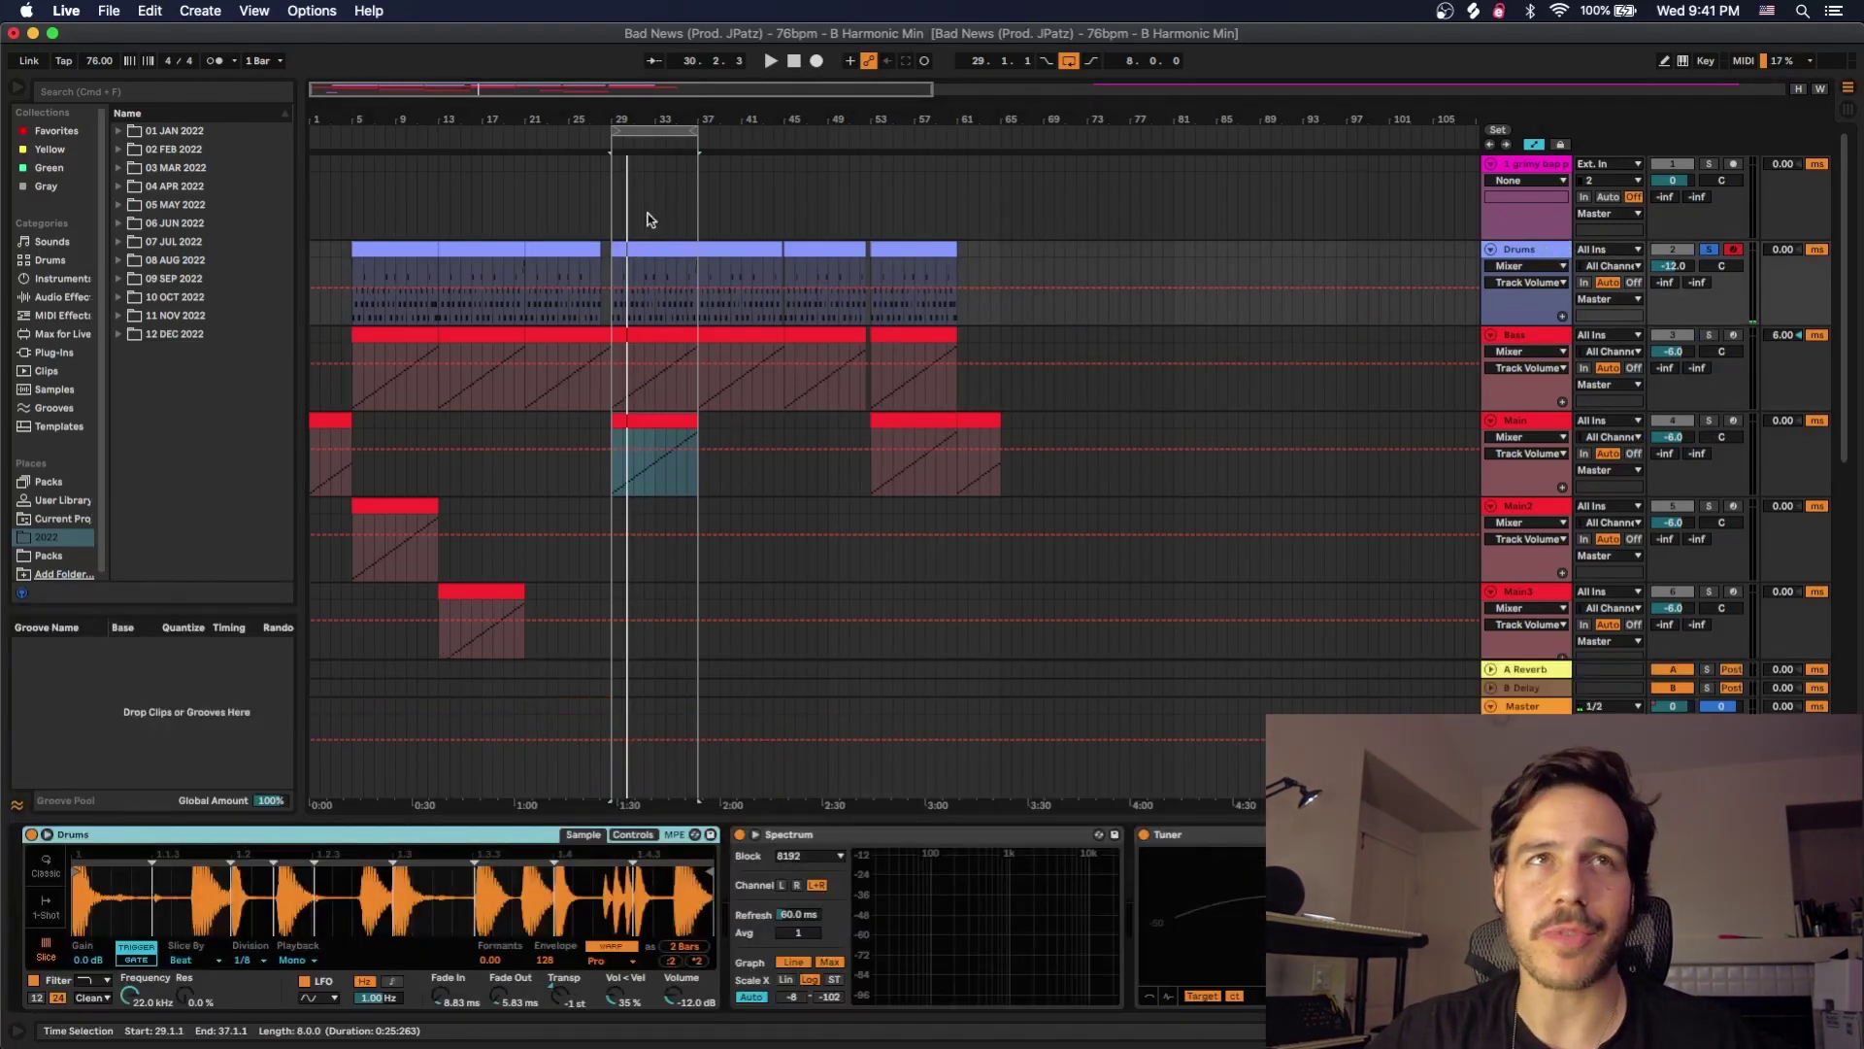
pyautogui.moveTo(627, 115); pyautogui.dragTo(628, 255)
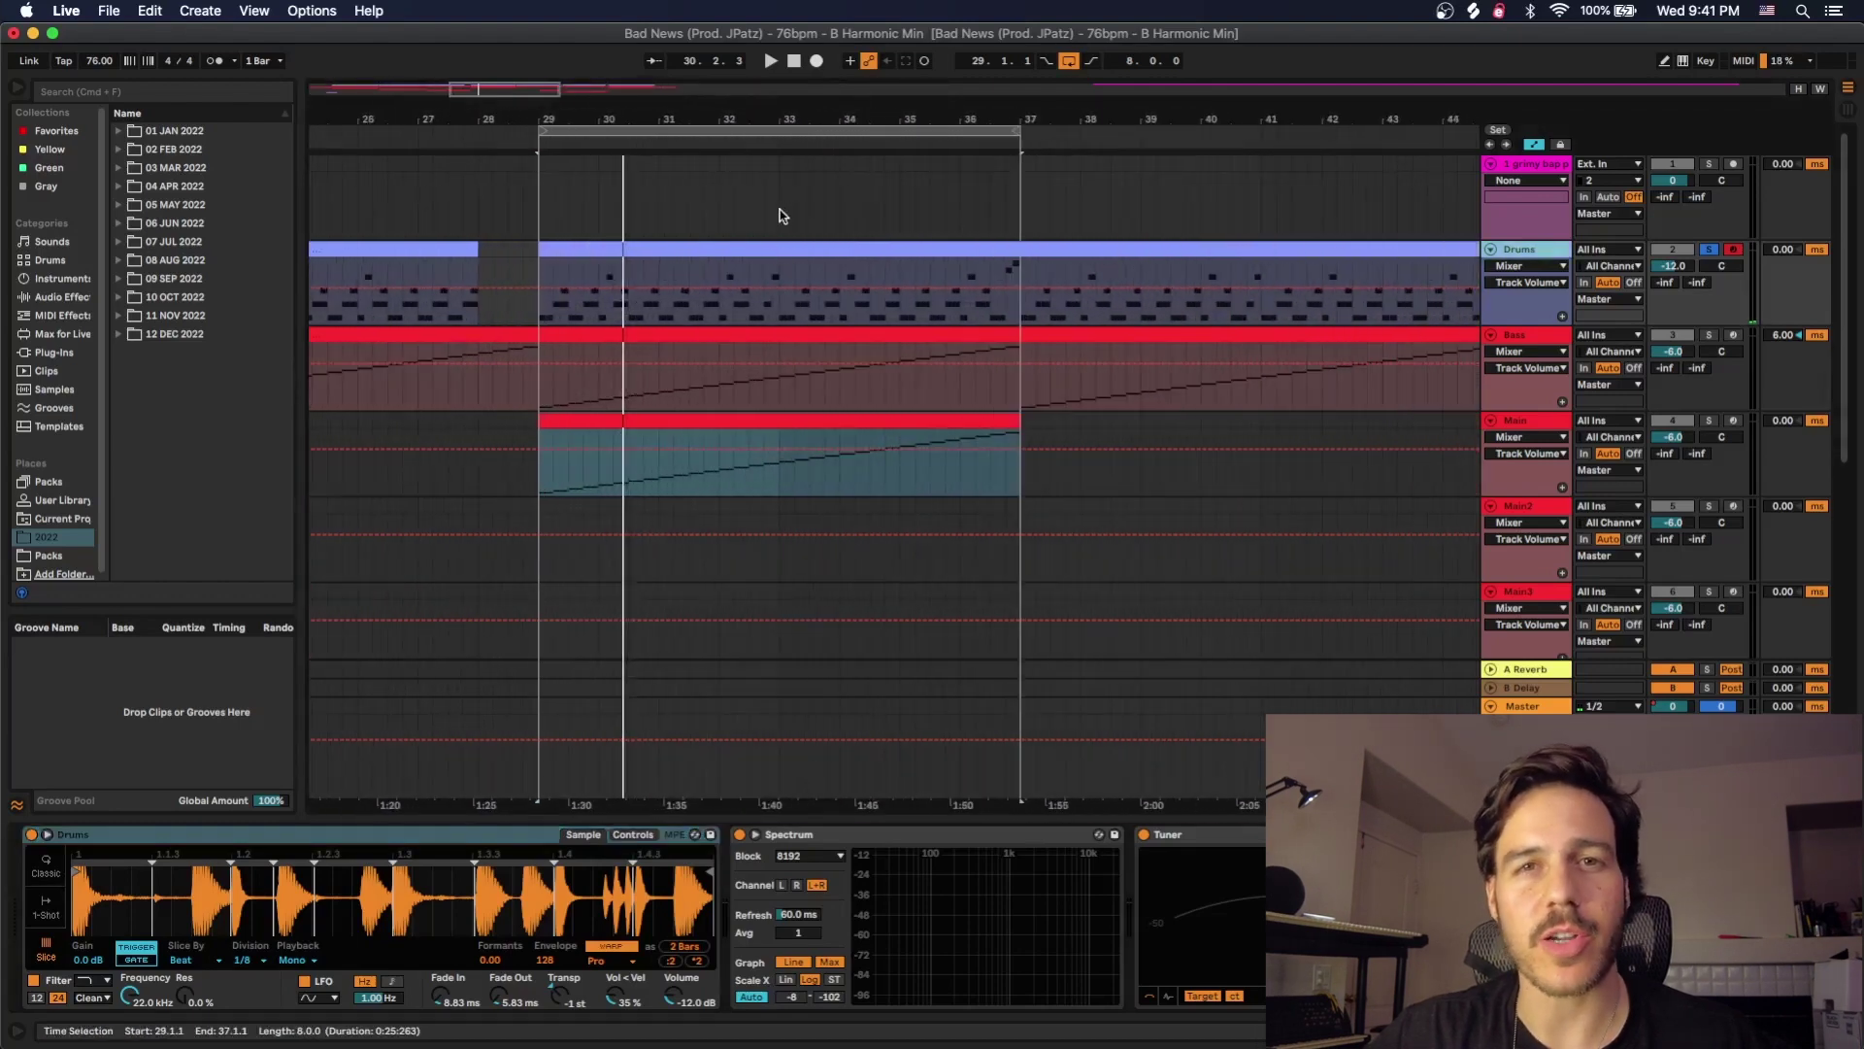
pyautogui.doubleClick(673, 251)
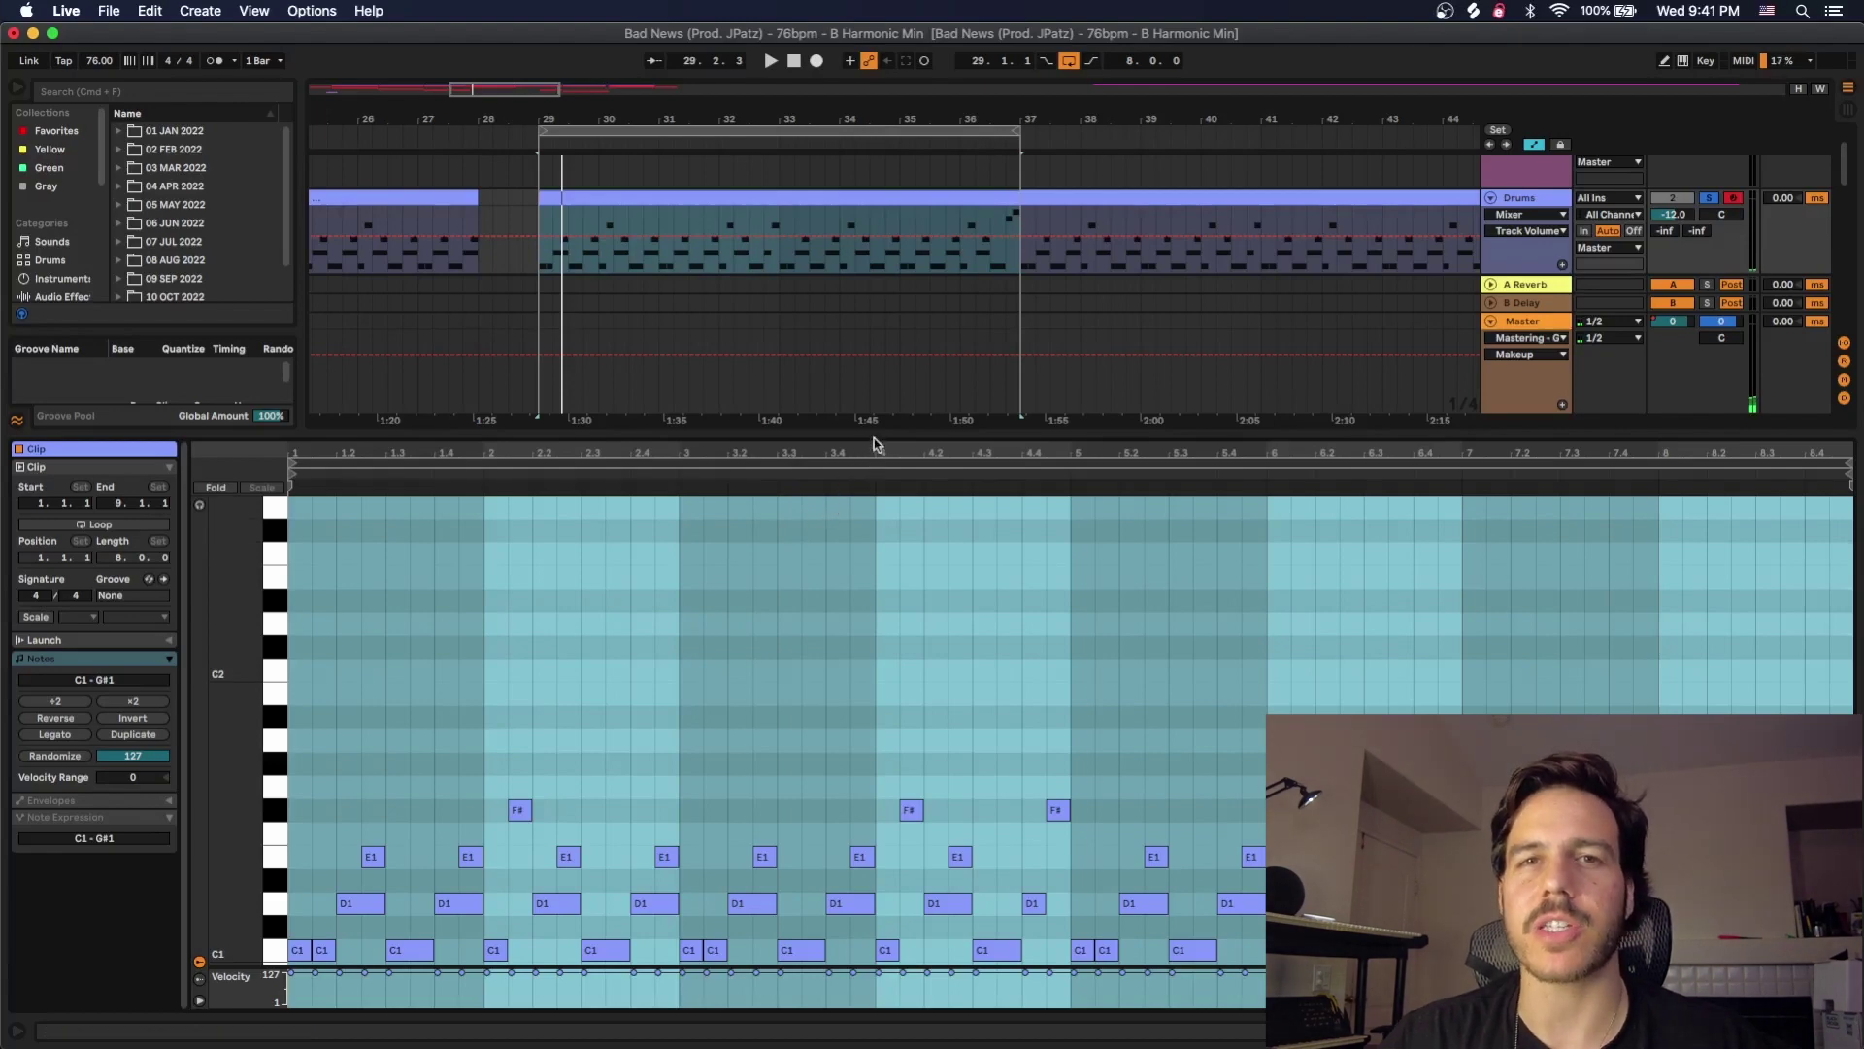
pyautogui.scroll(-2, 543, 767)
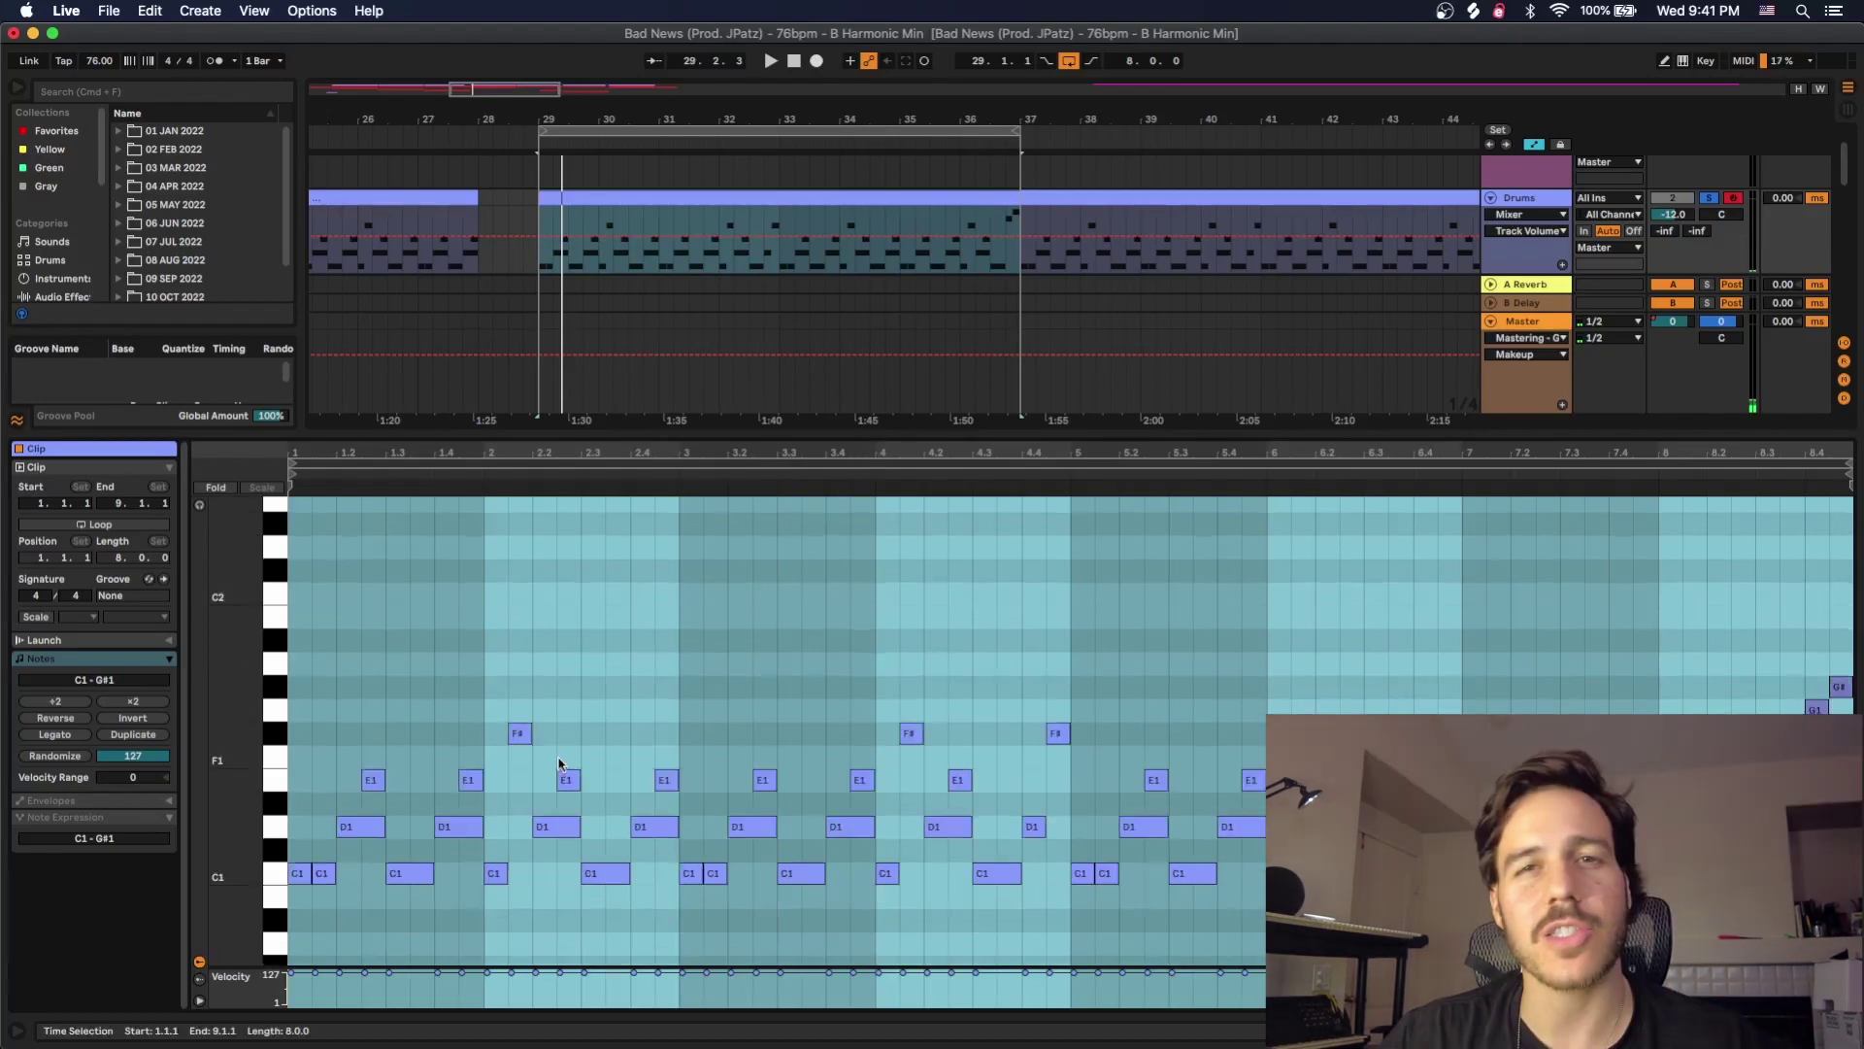
pyautogui.press('space')
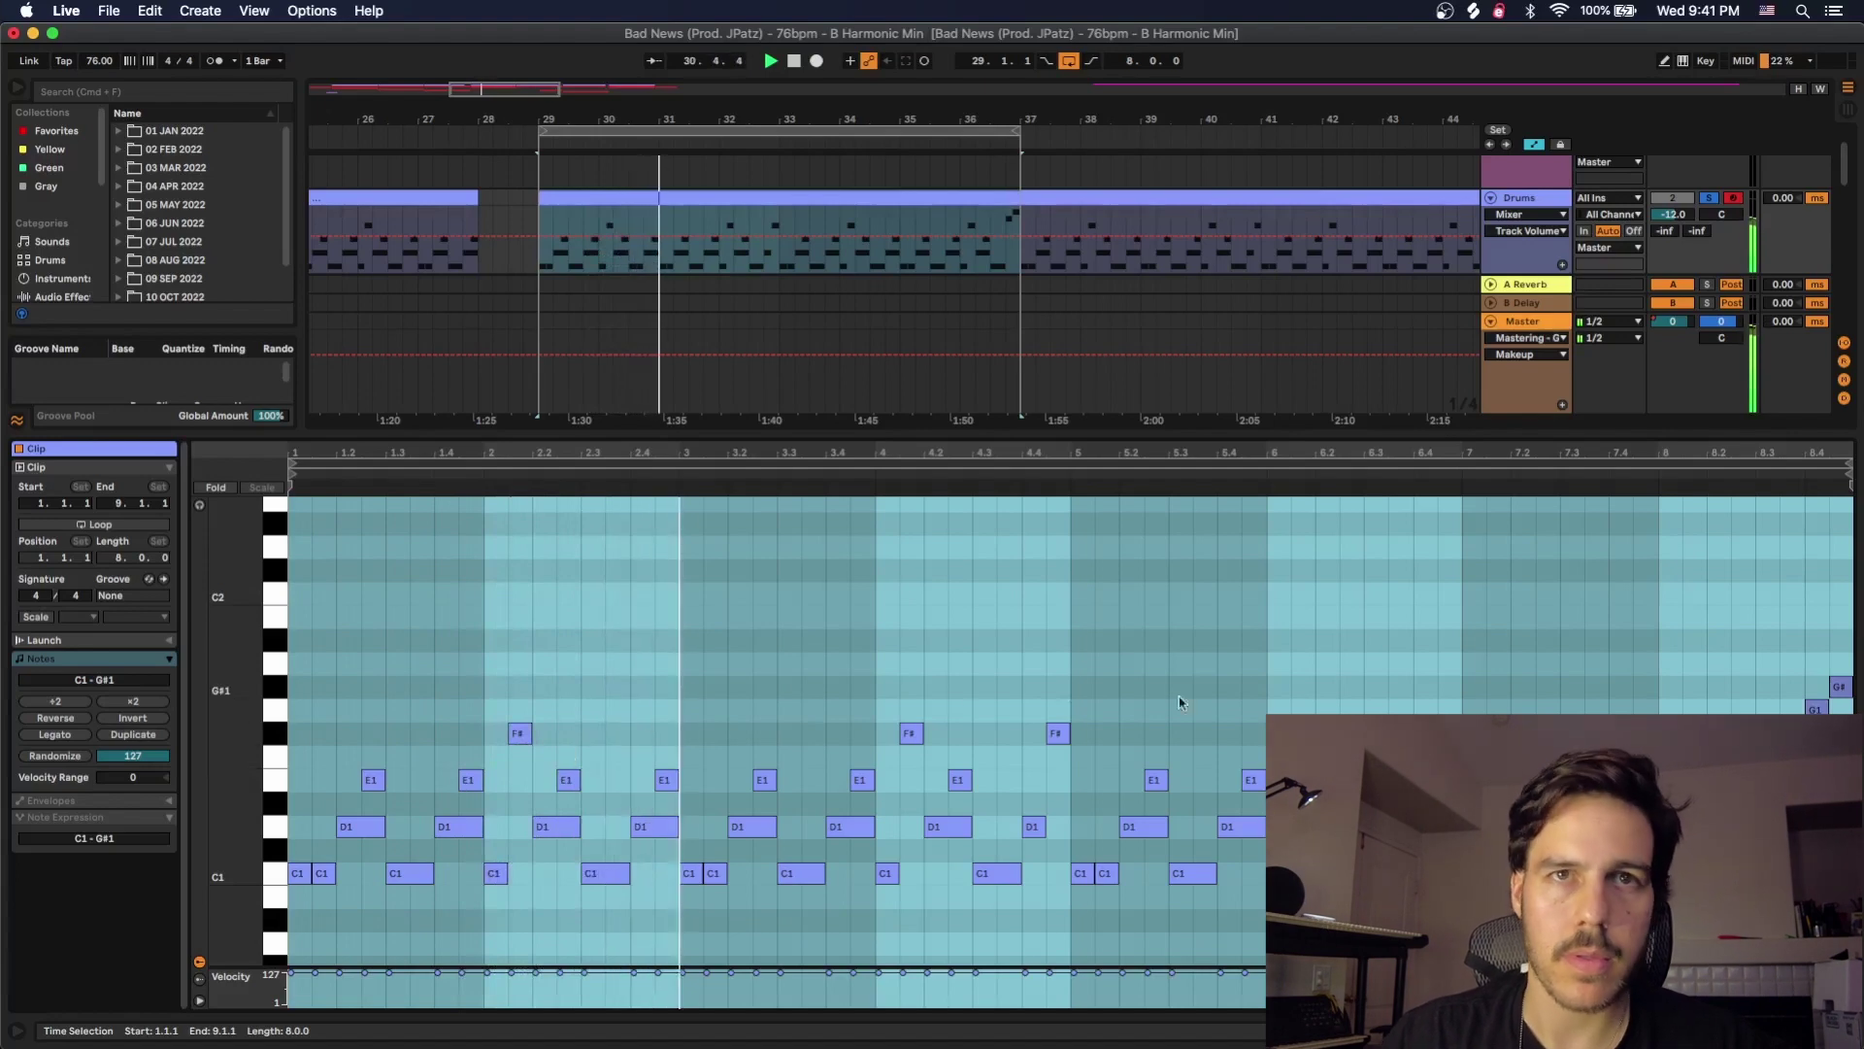
pyautogui.click(1790, 476)
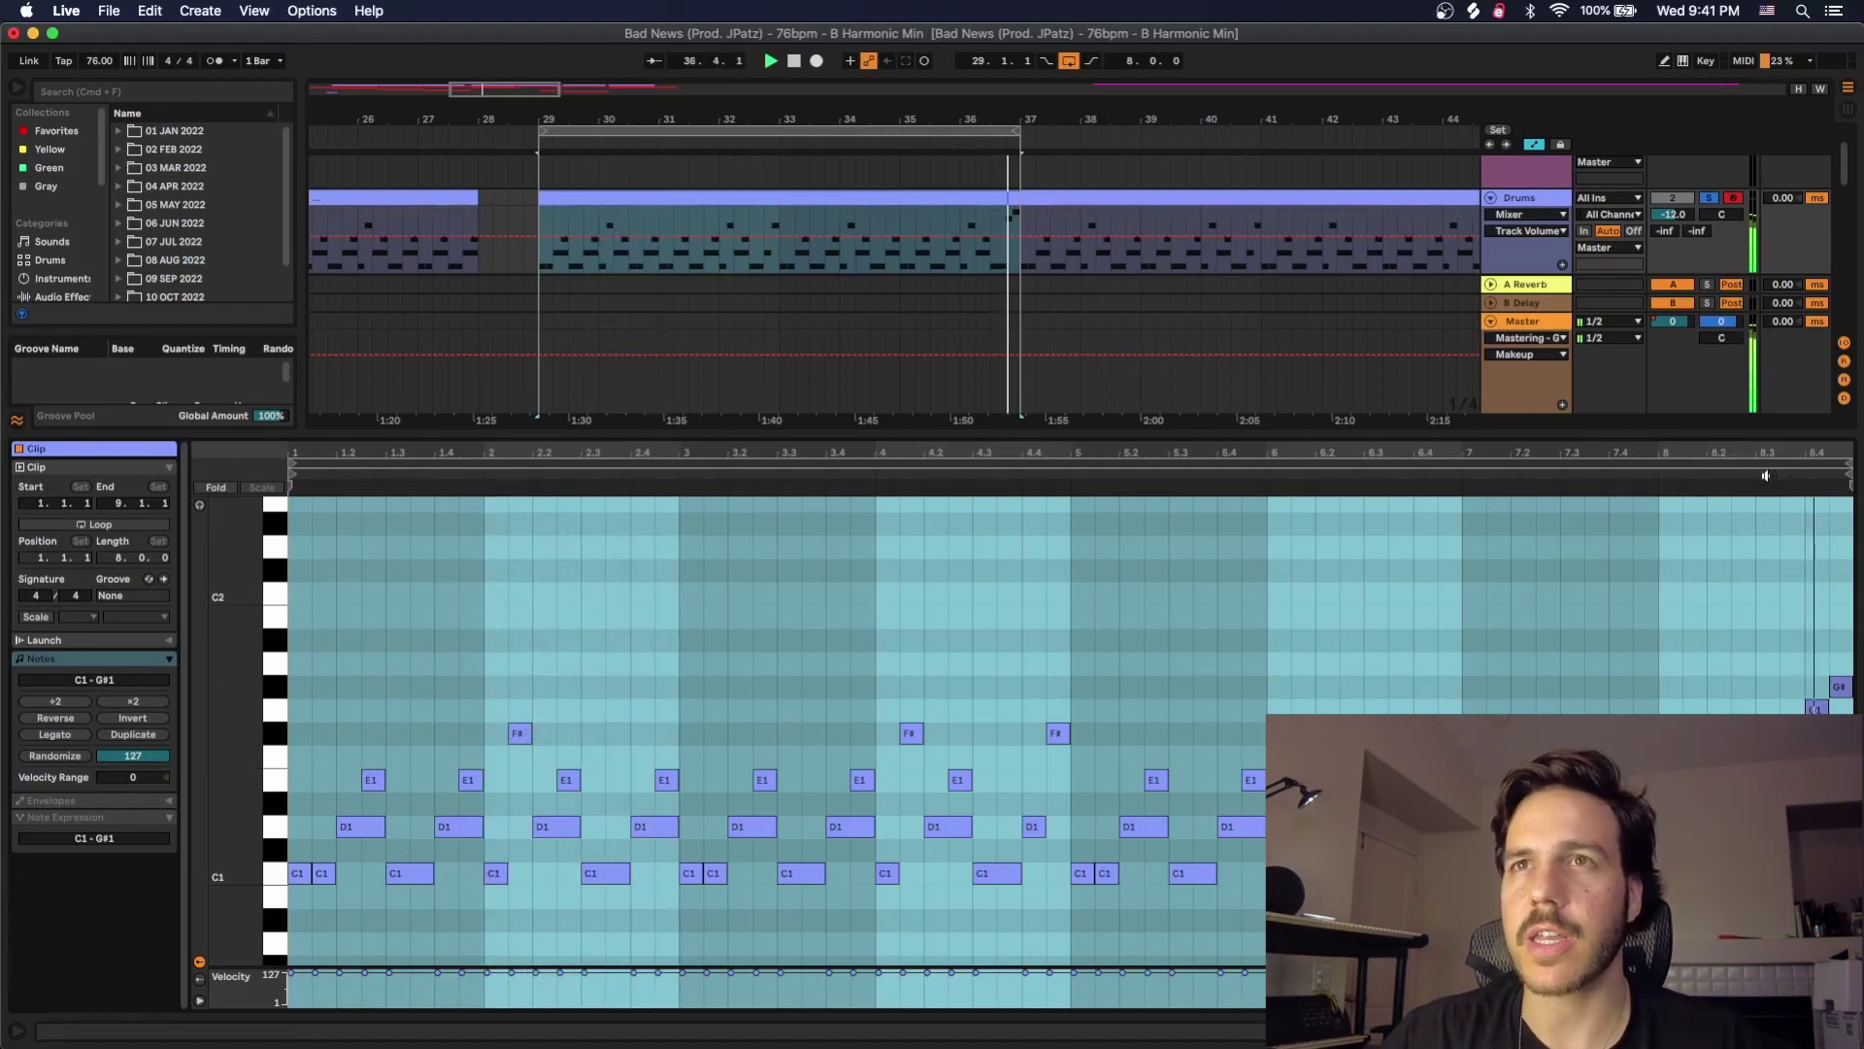
pyautogui.moveTo(1748, 431); pyautogui.dragTo(1747, 1010)
pyautogui.scroll(2, 1512, 249)
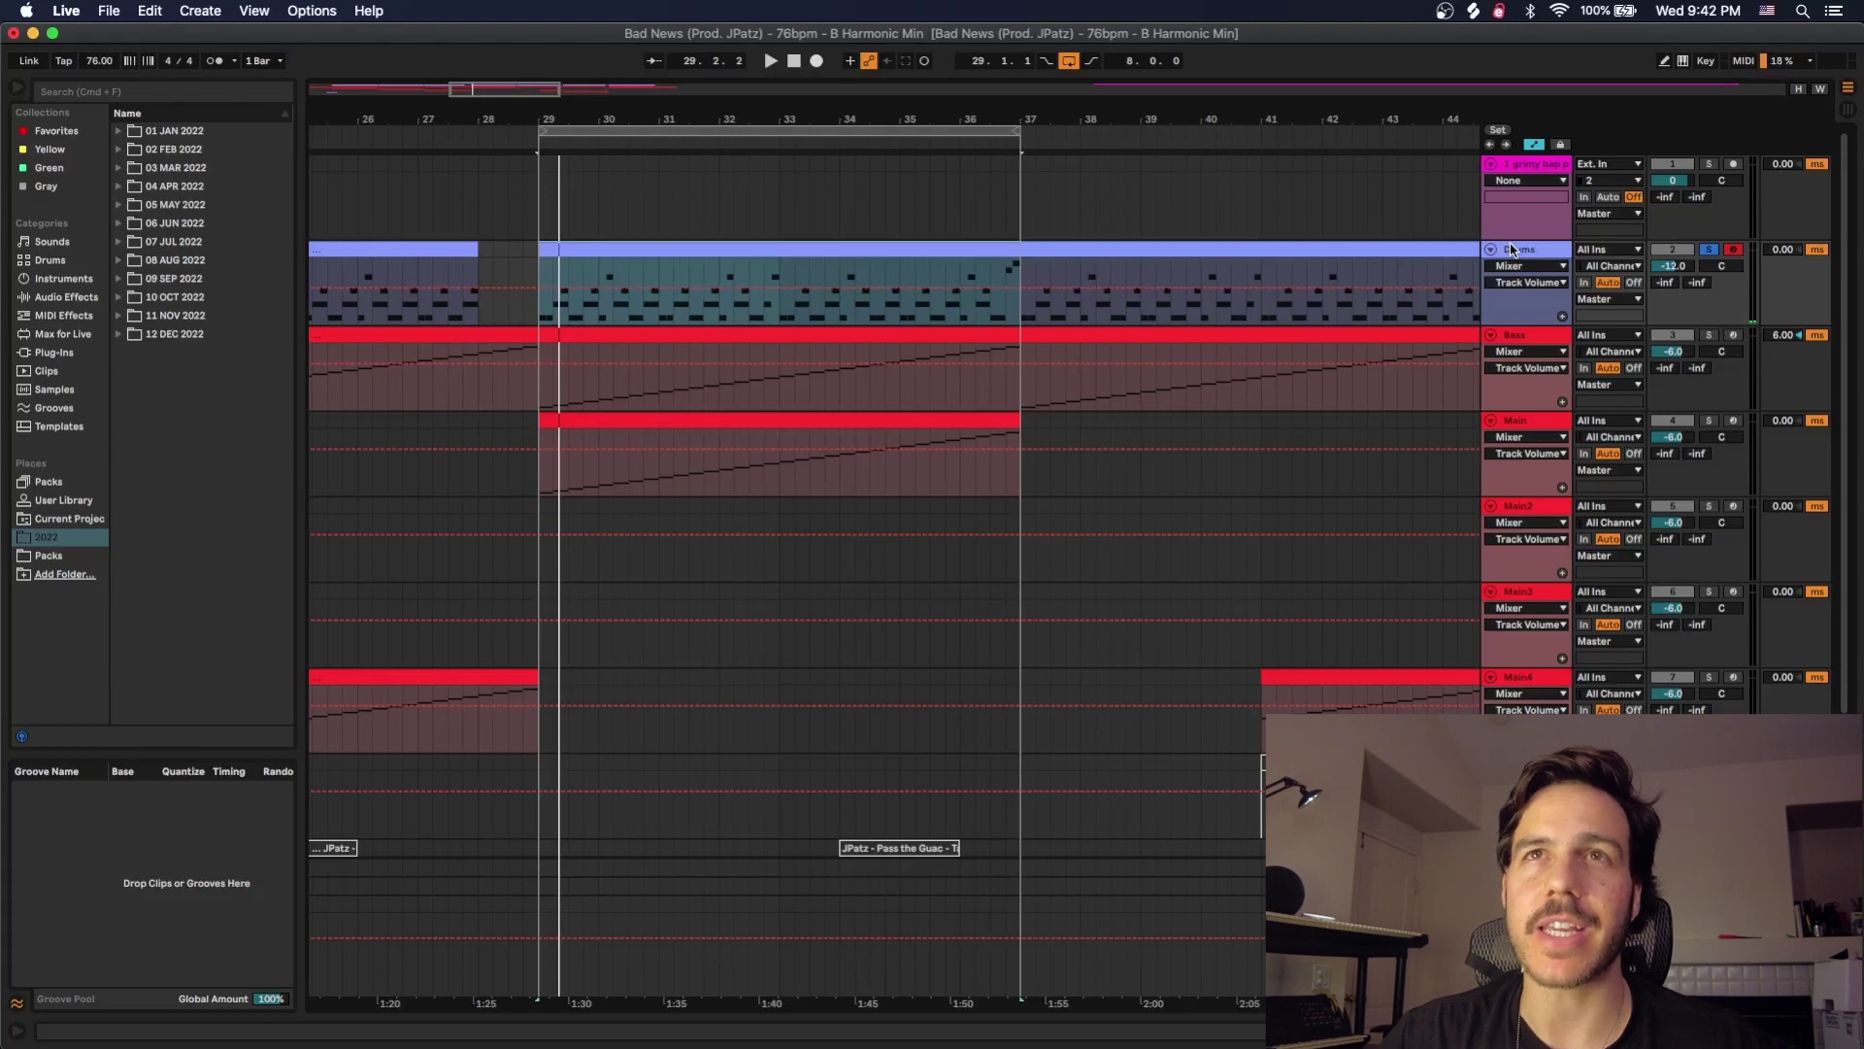
# Bypass T-RackS 5 and SketchCassette on the Drums track and play the soloed drums from bar 29 without them
pyautogui.doubleClick(1512, 250)
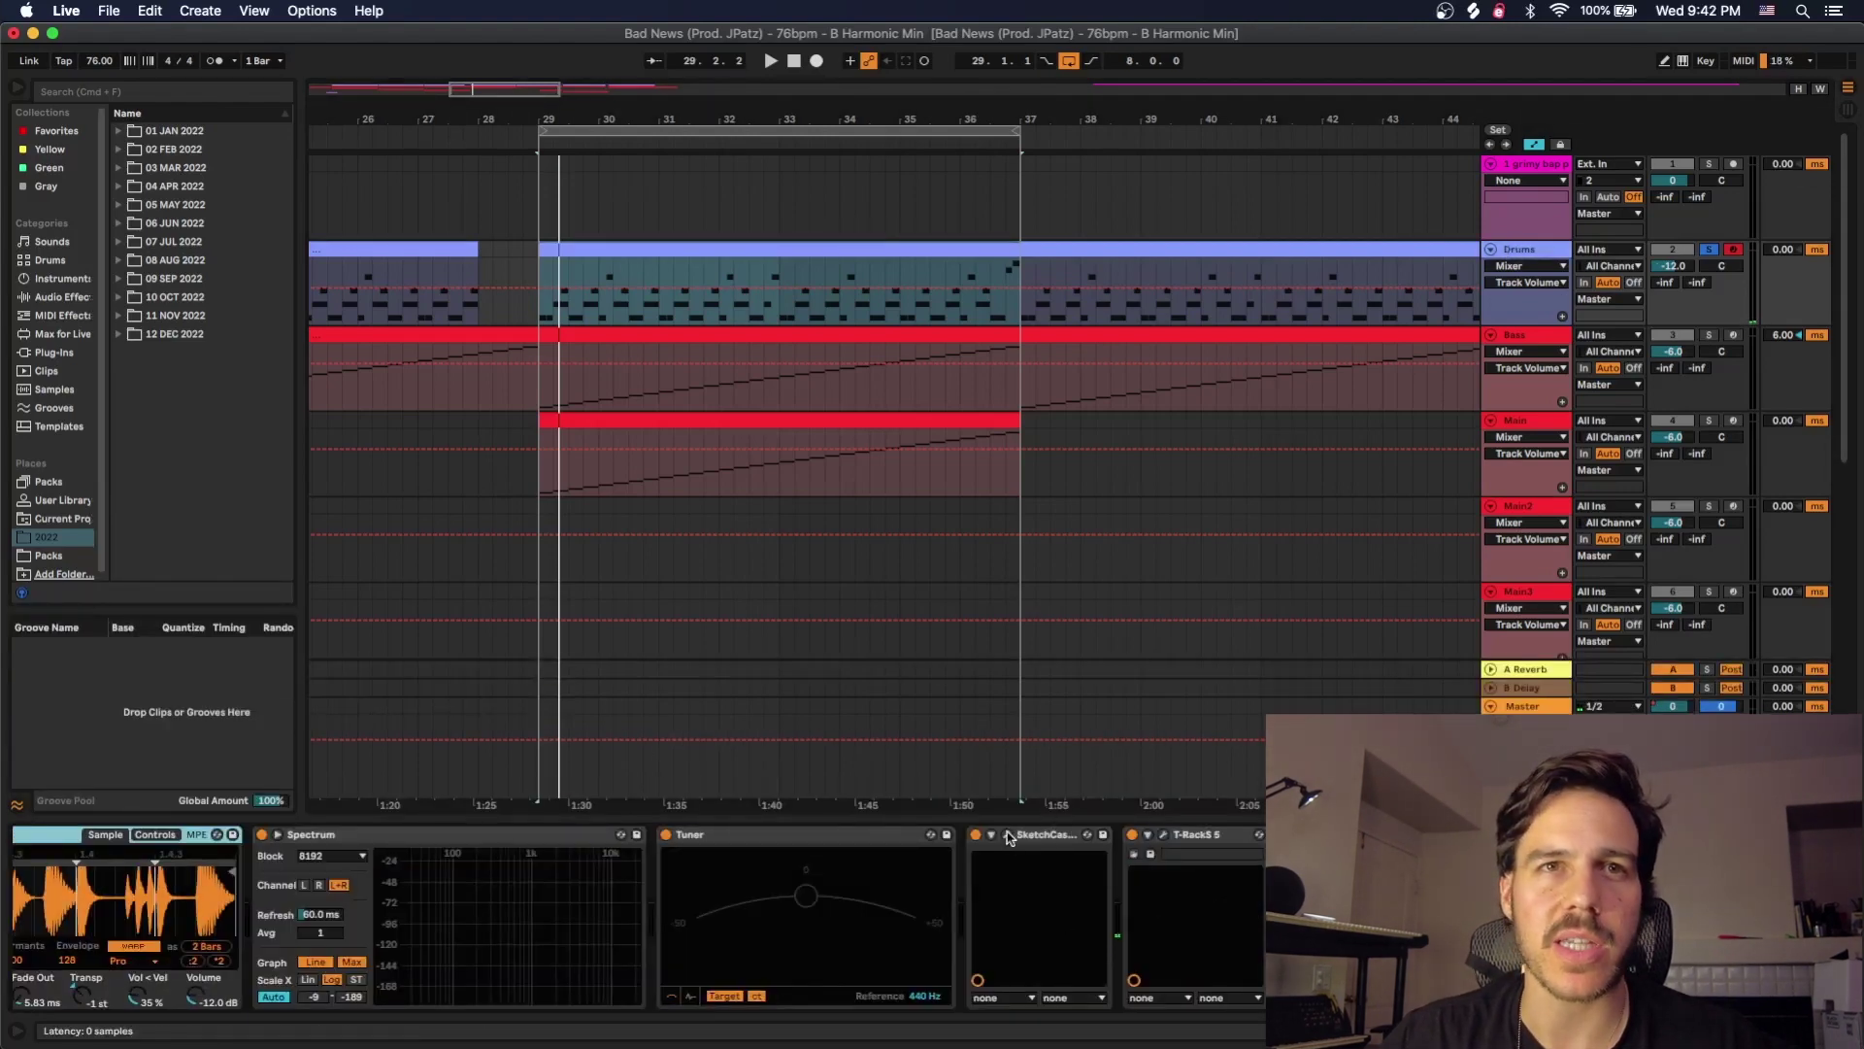
pyautogui.click(1132, 834)
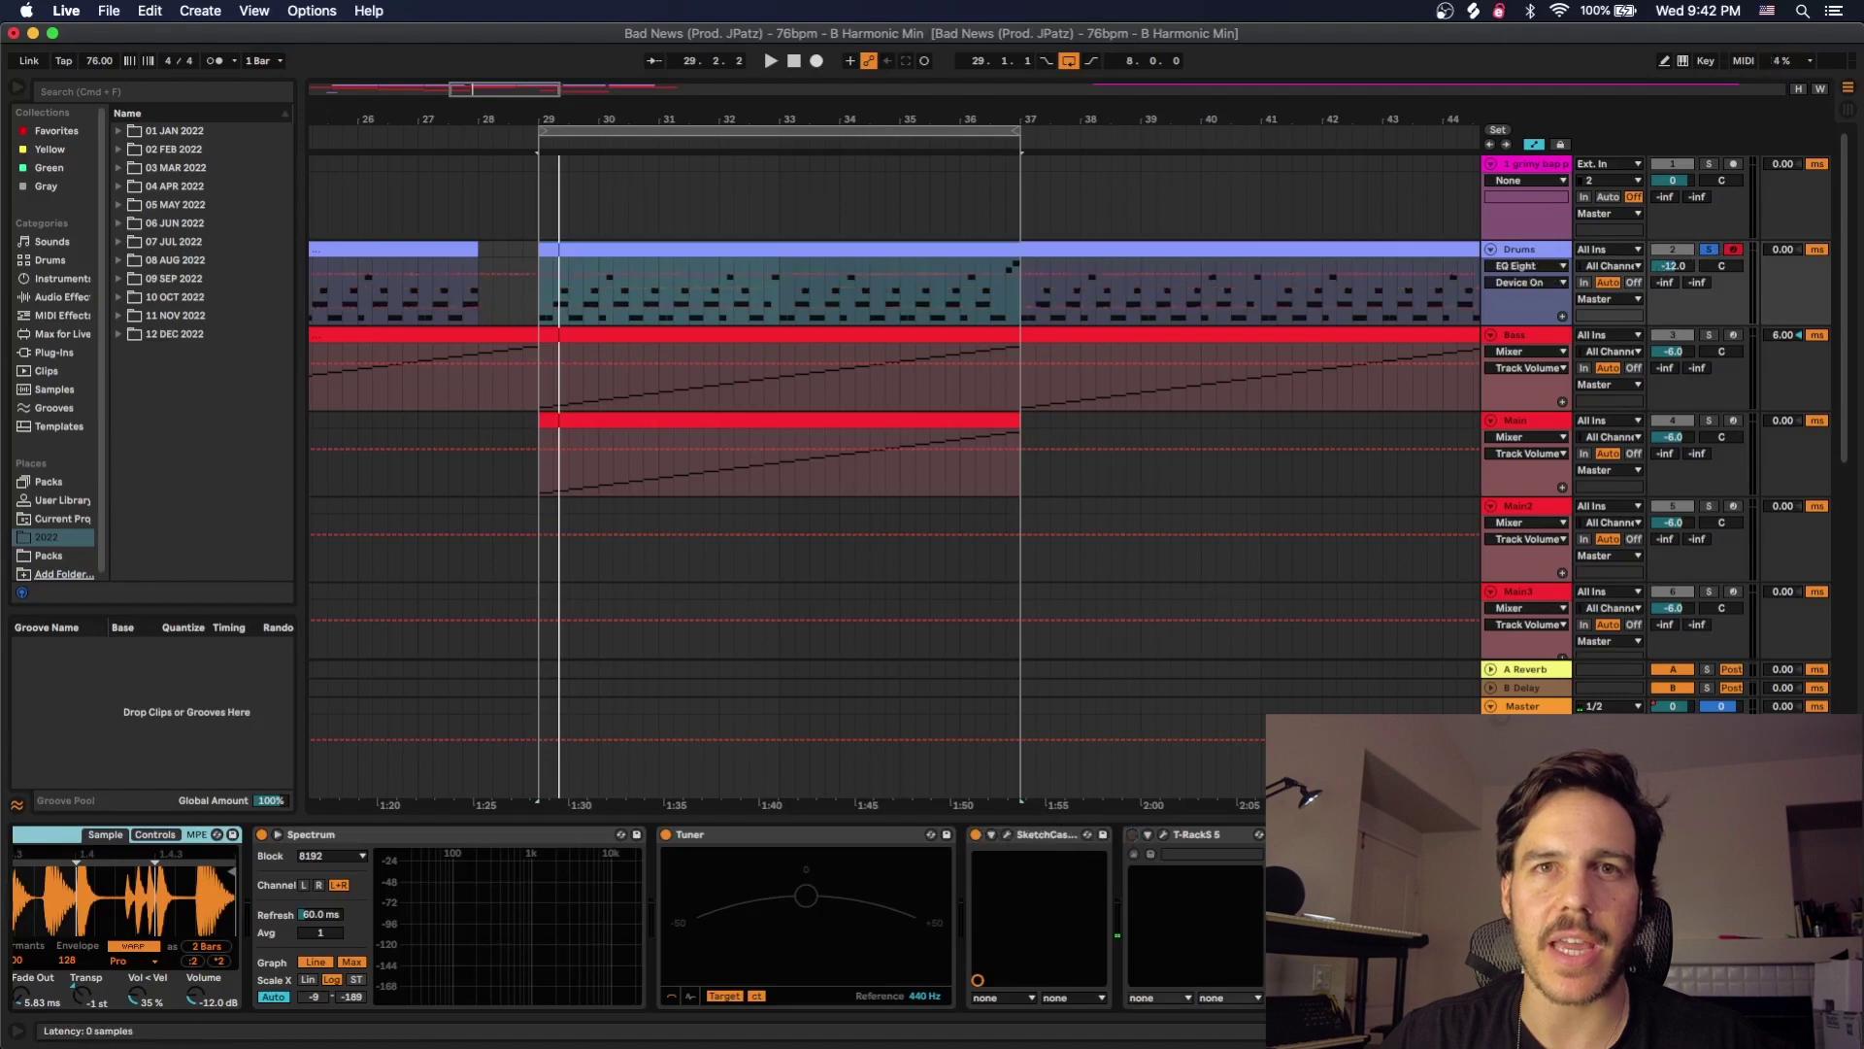
pyautogui.click(976, 835)
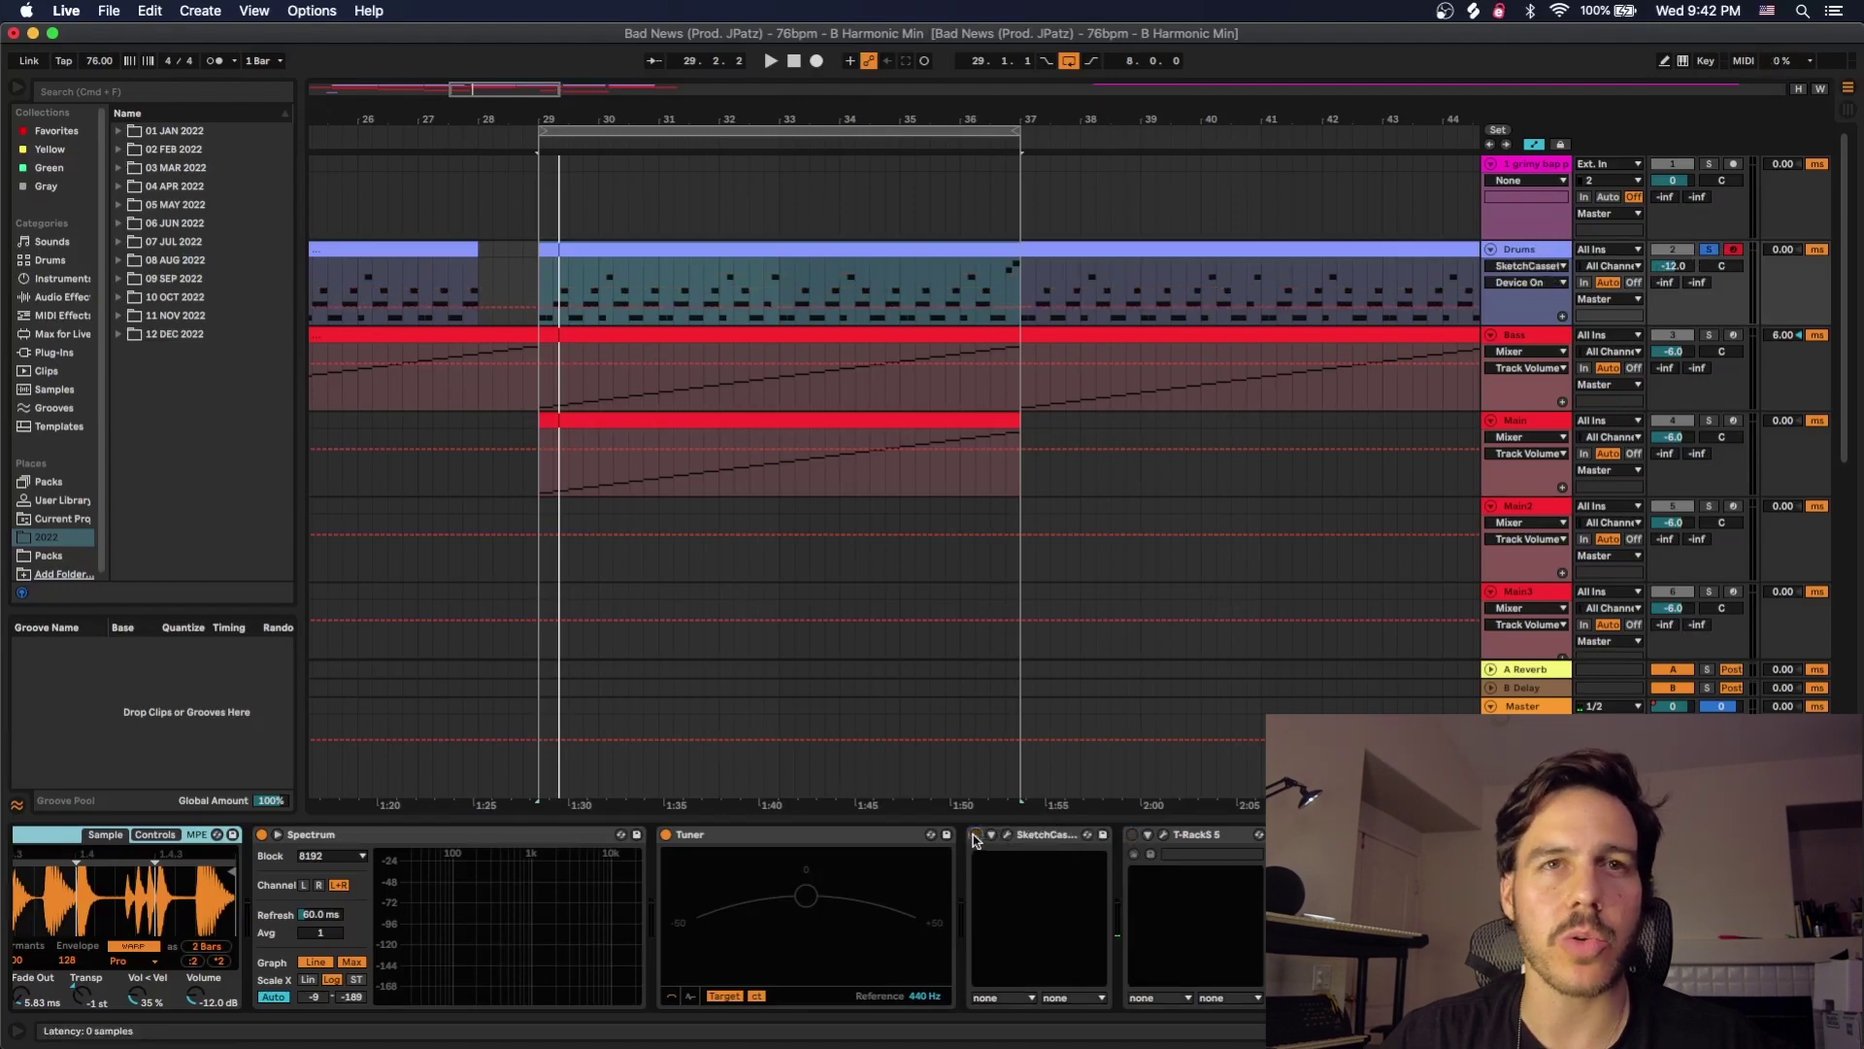
pyautogui.press('space')
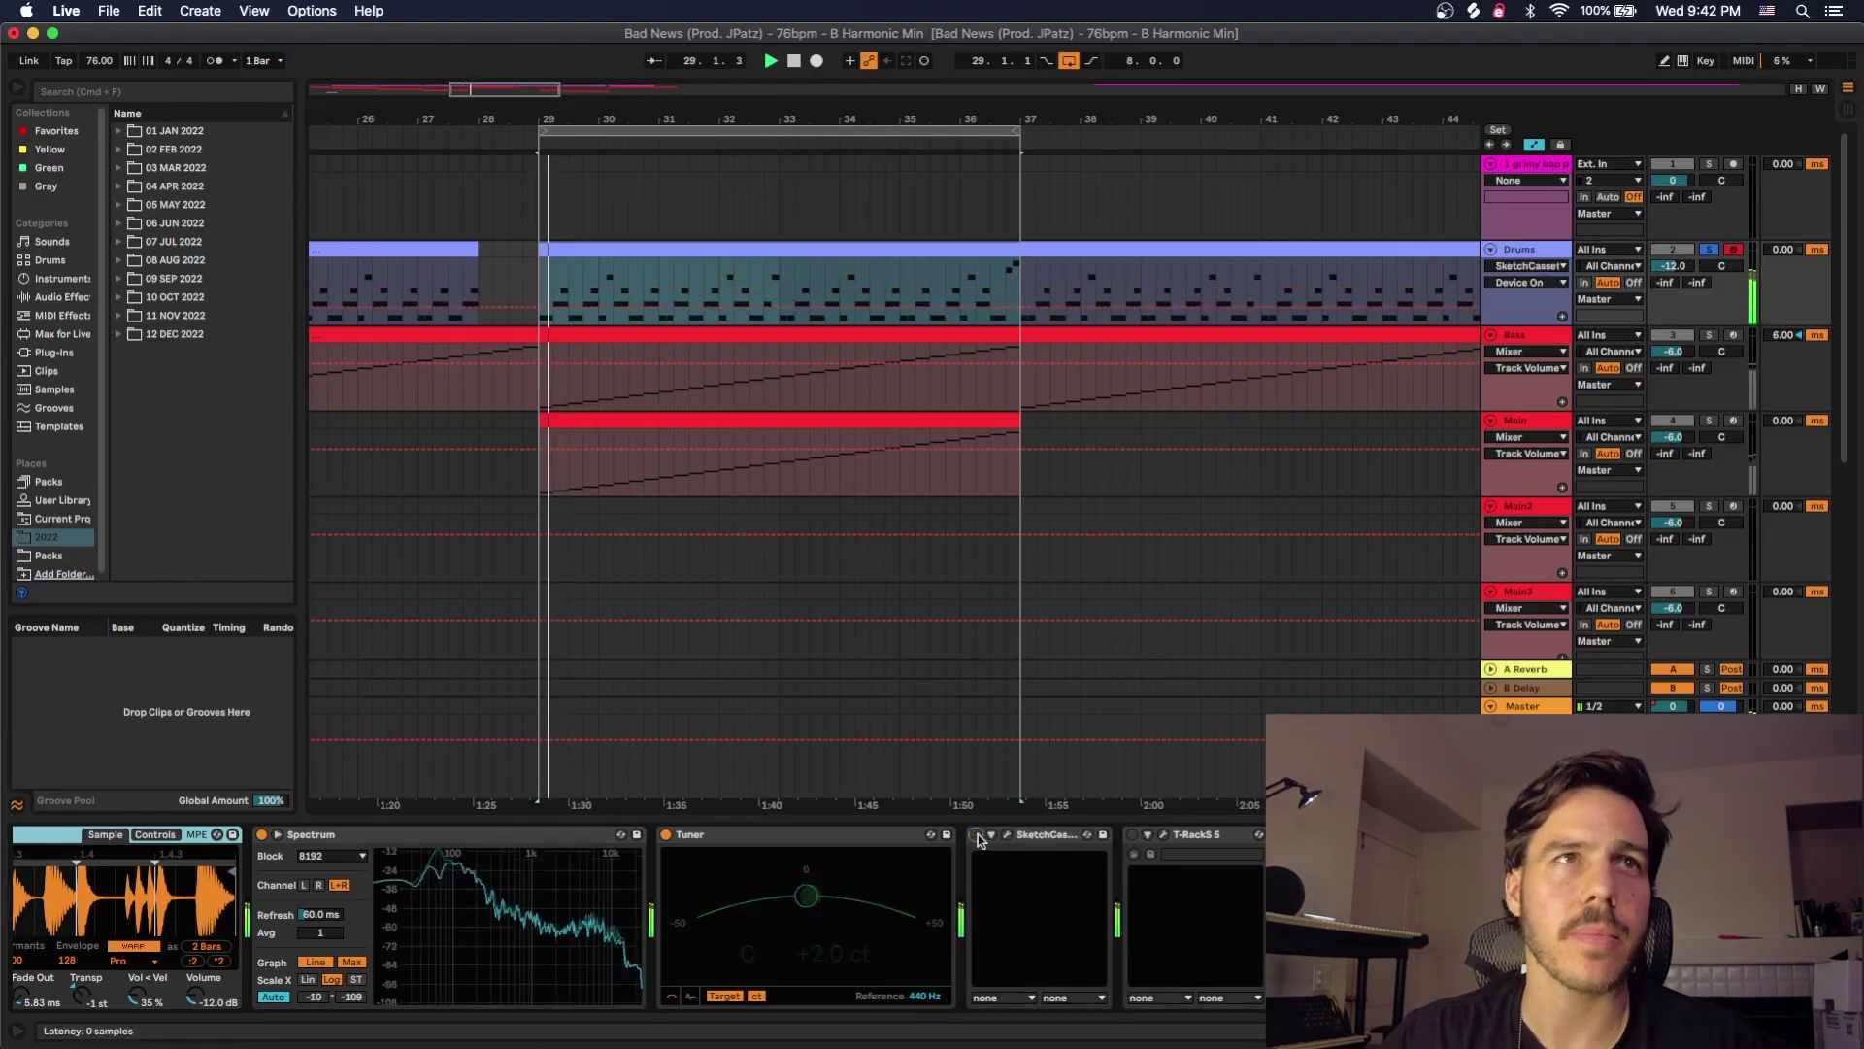
pyautogui.press('space')
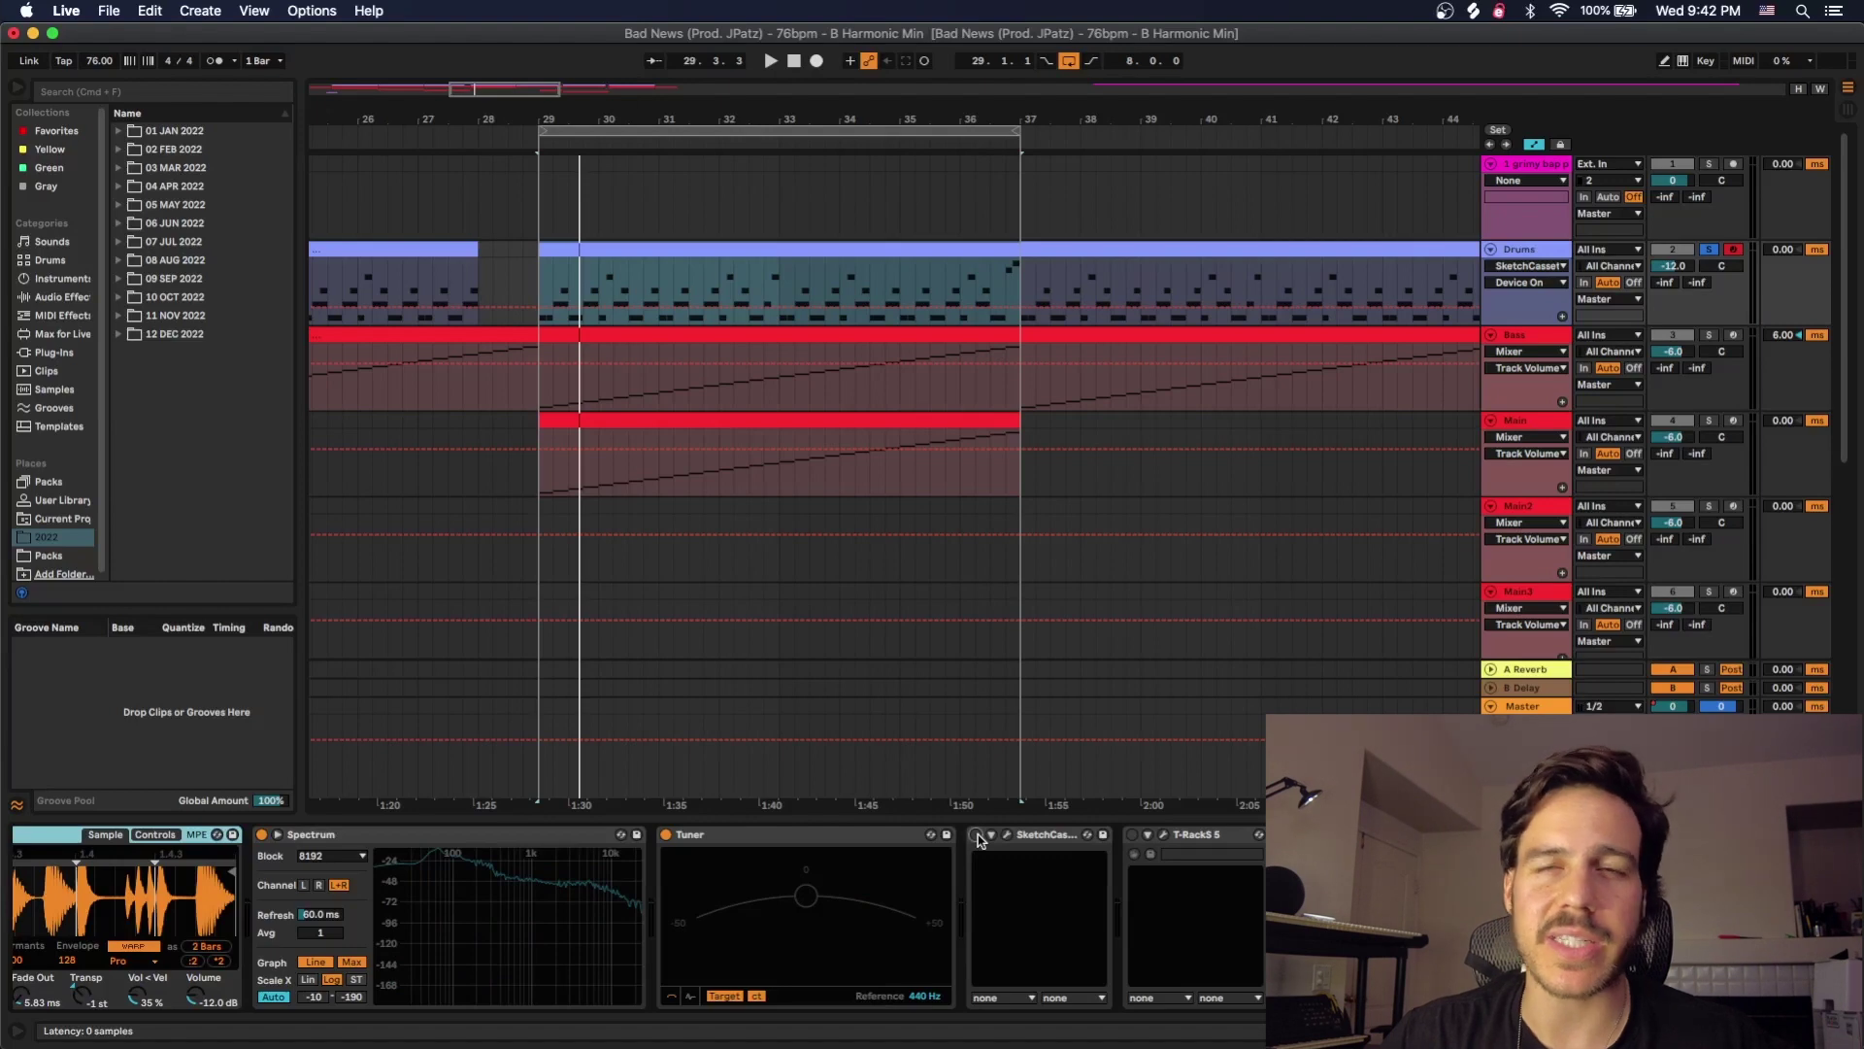
# Turn SketchCassette back on for the Drums track and play the drums from bar 29 through it
pyautogui.click(977, 835)
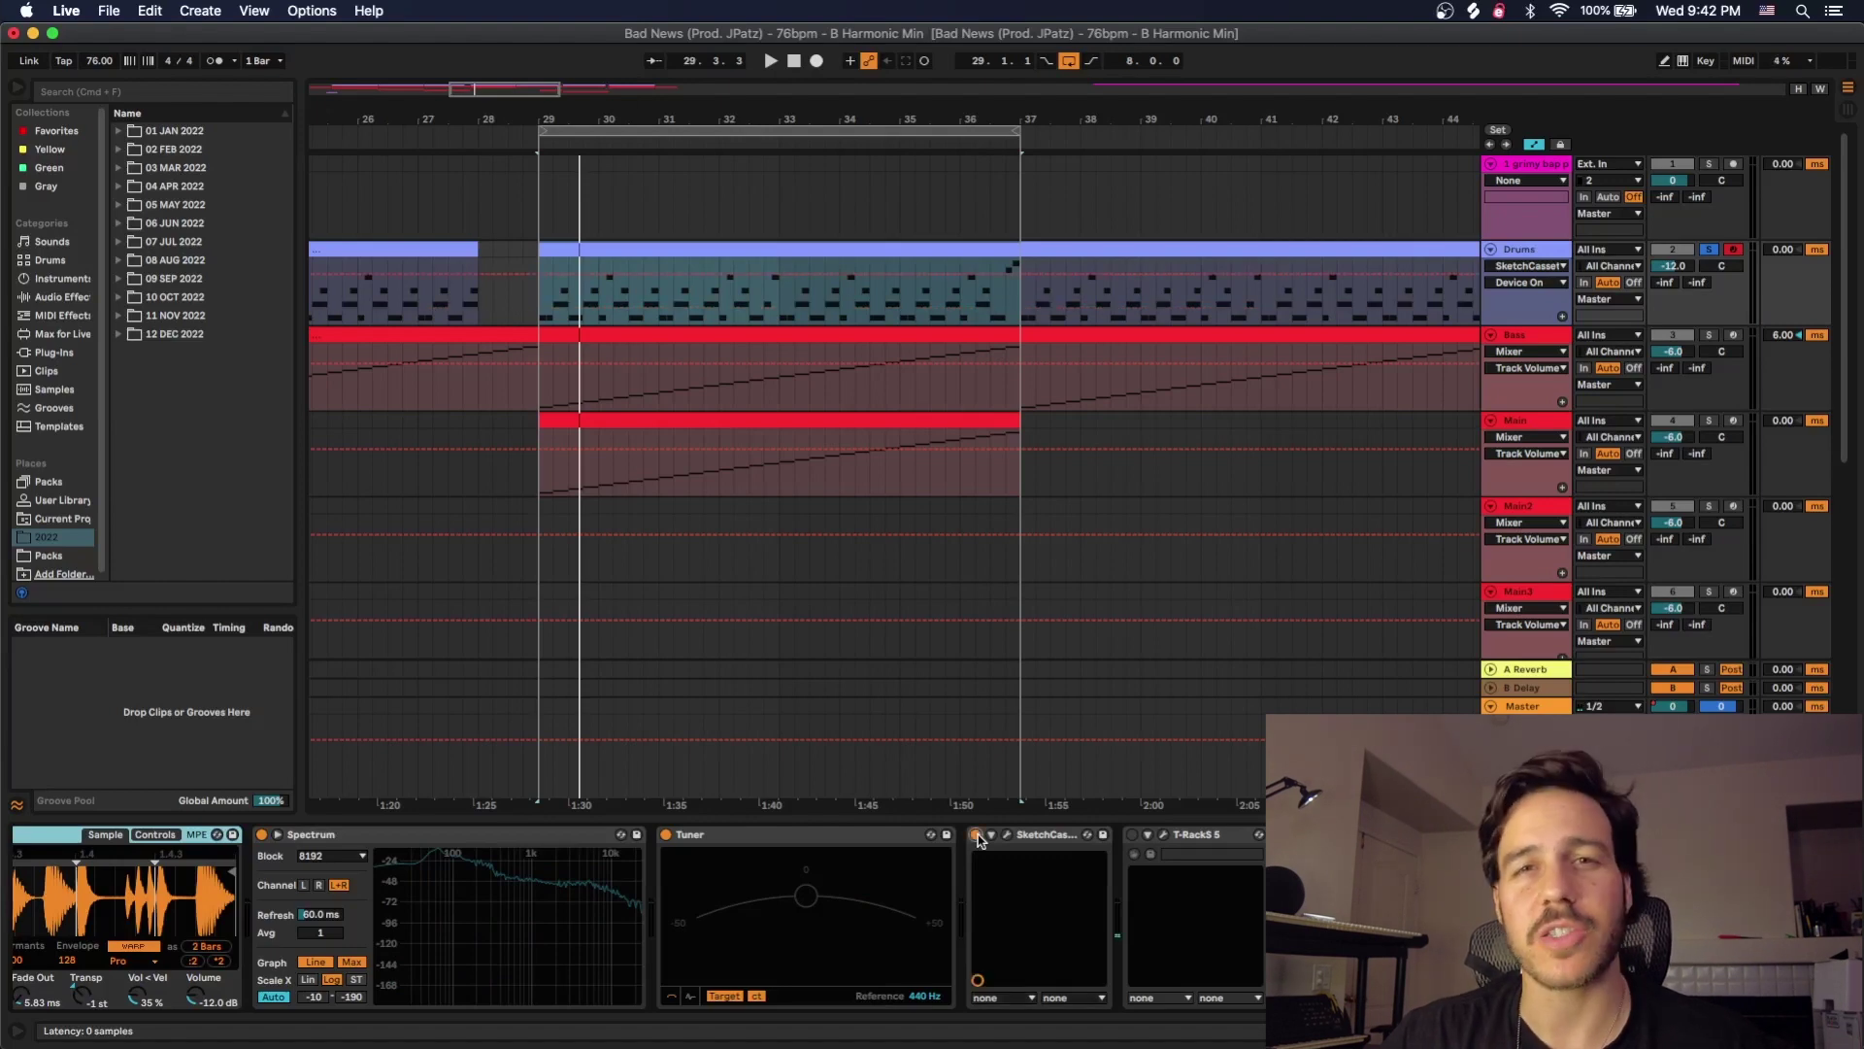
pyautogui.press('space')
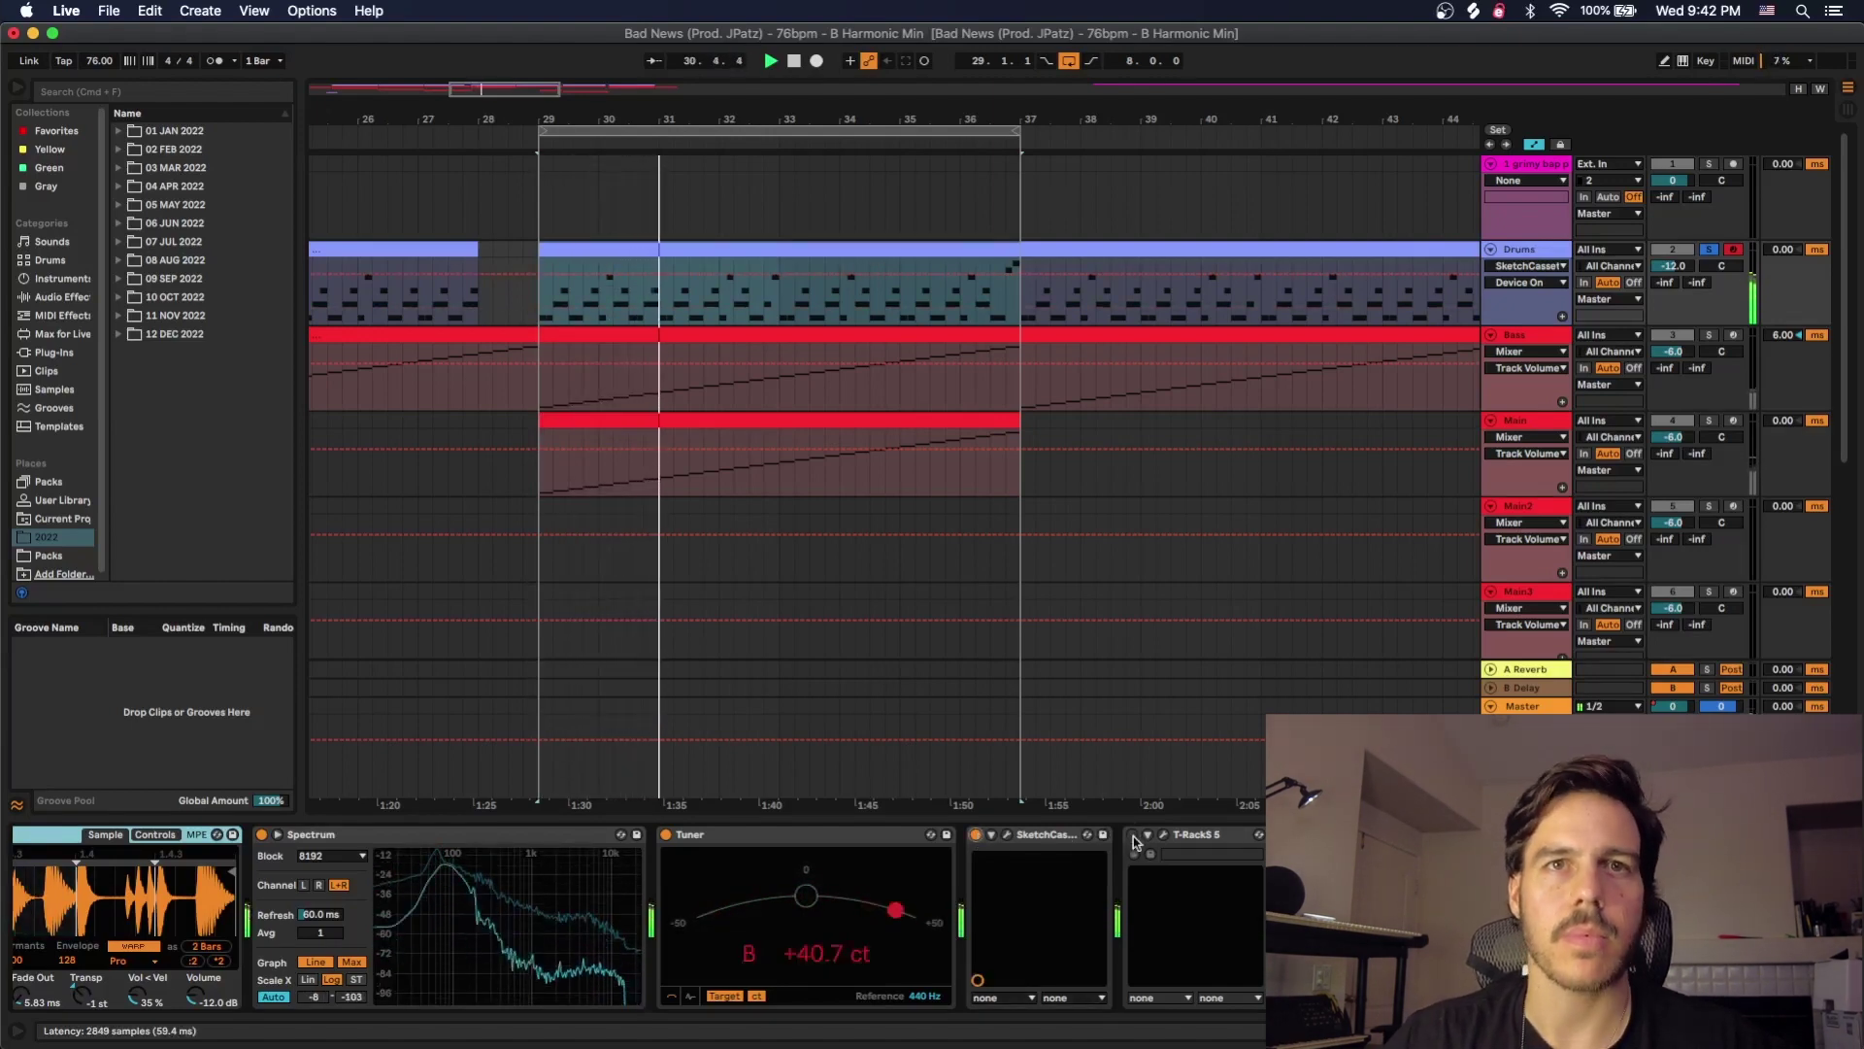
pyautogui.press('space')
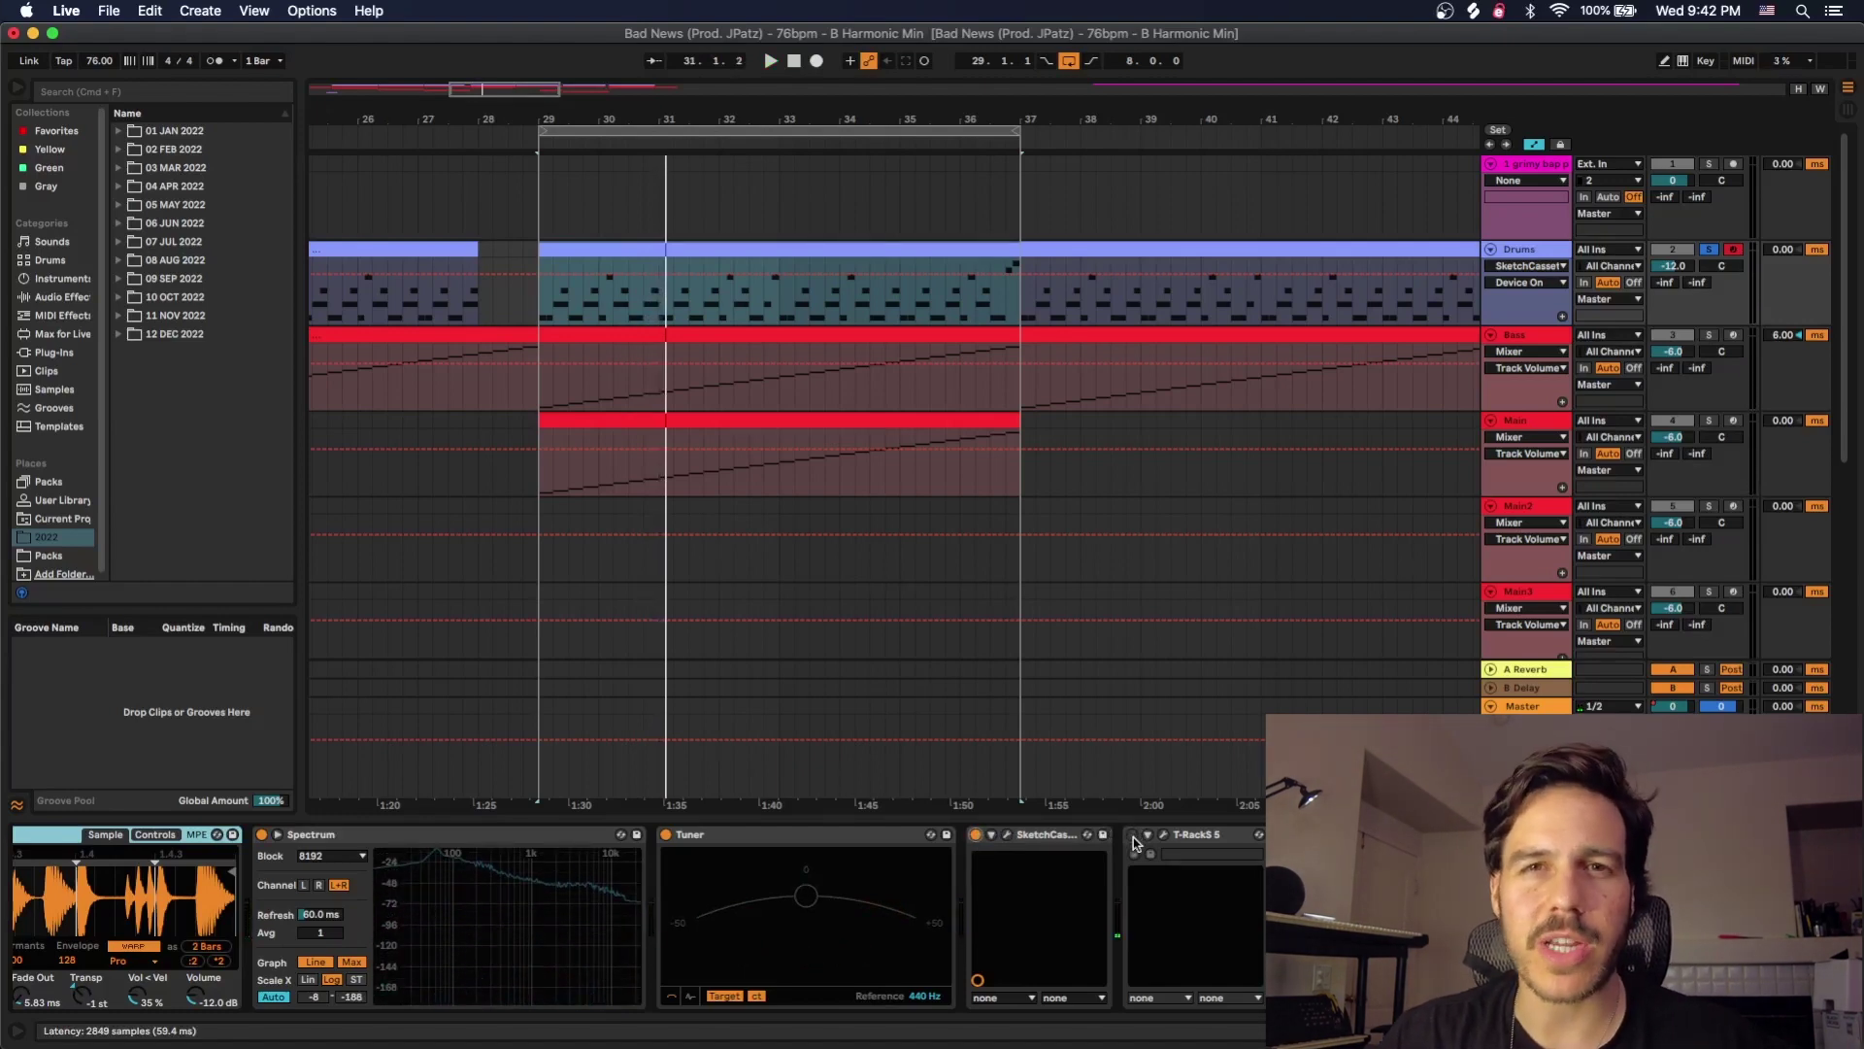
# Turn T-RackS 5 back on for the Drums track and toggle it during playback to compare the sound
pyautogui.click(1133, 835)
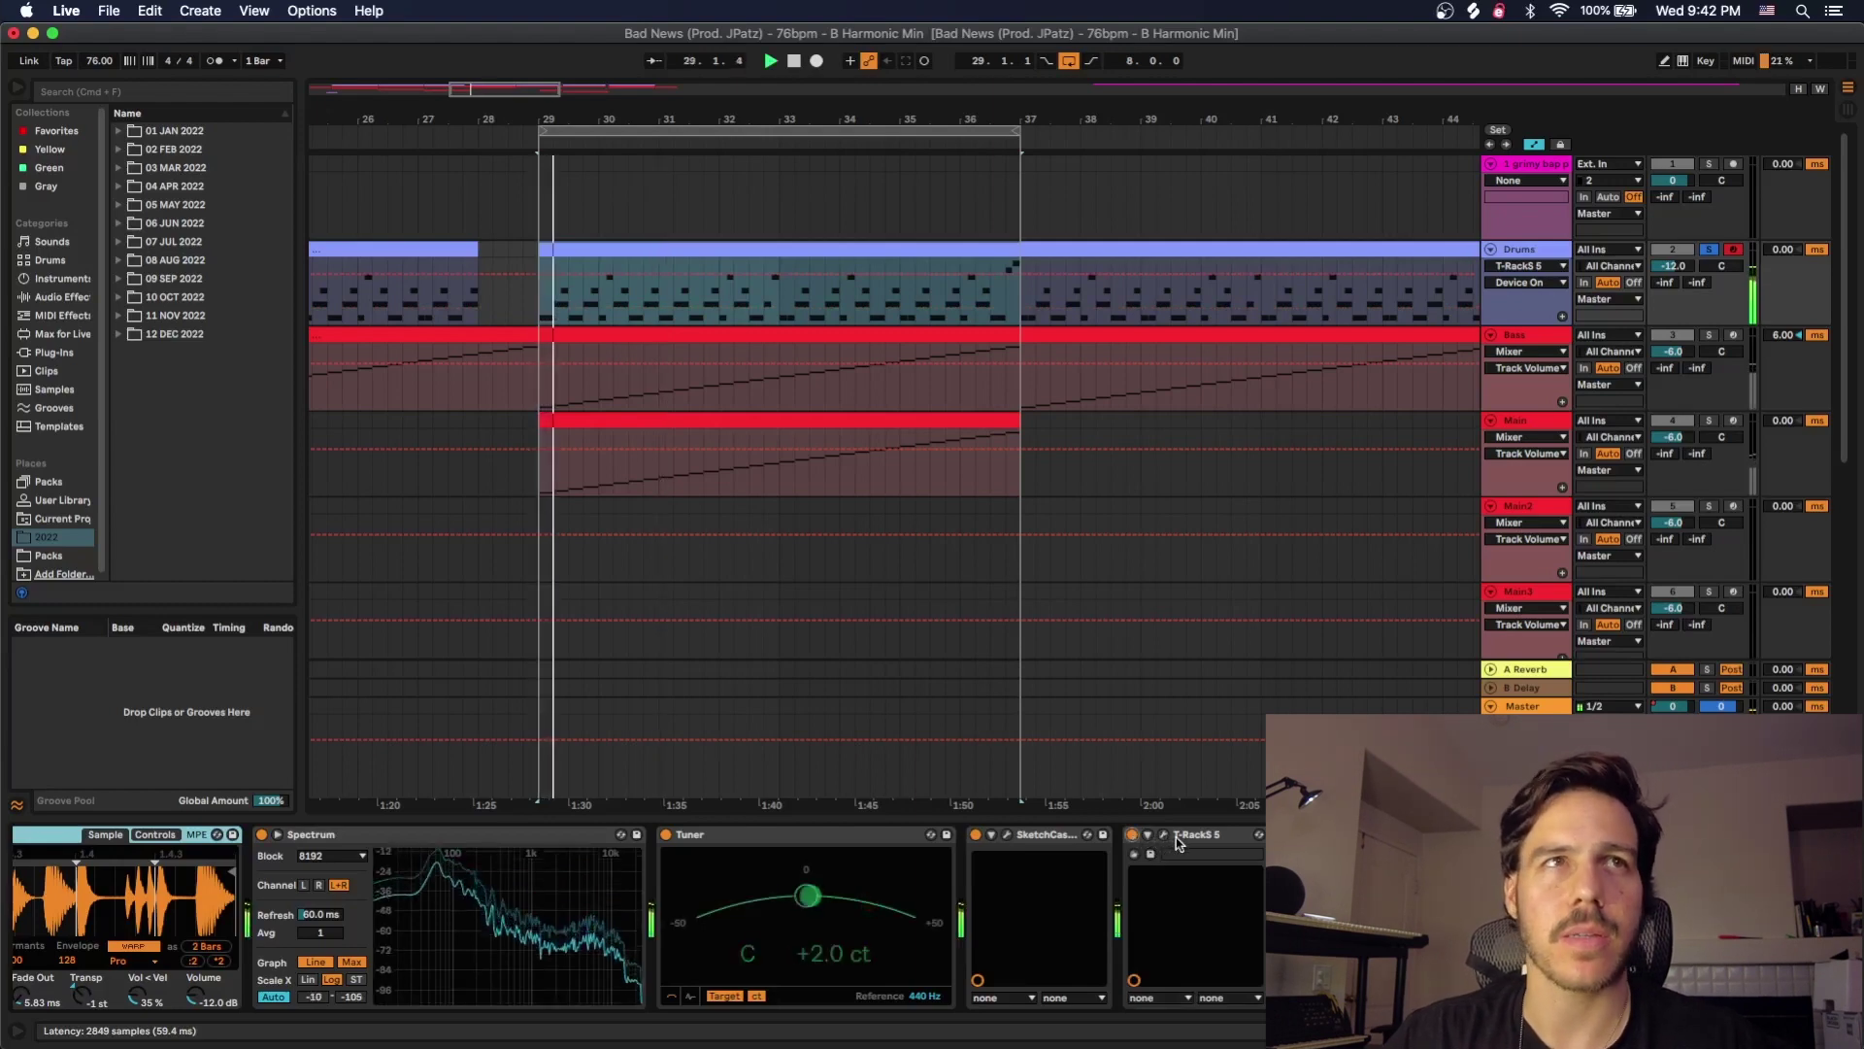
pyautogui.click(1132, 836)
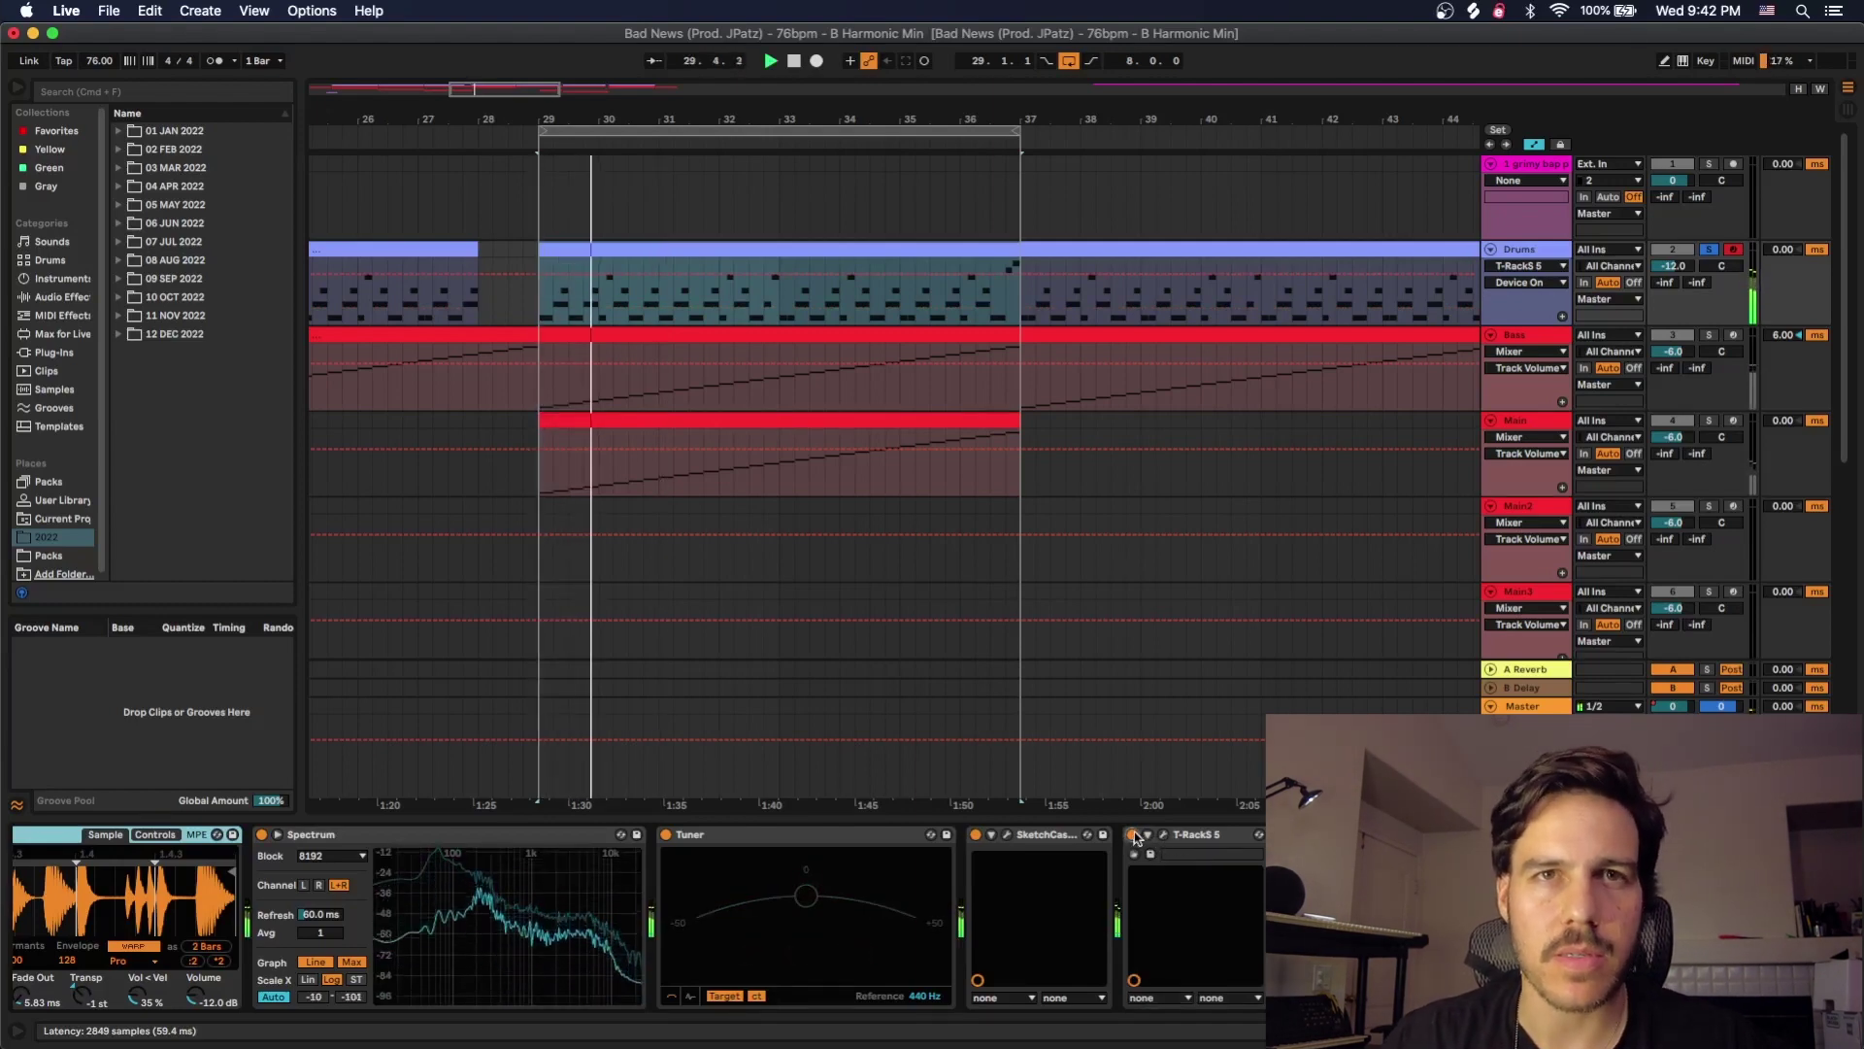
pyautogui.click(1132, 835)
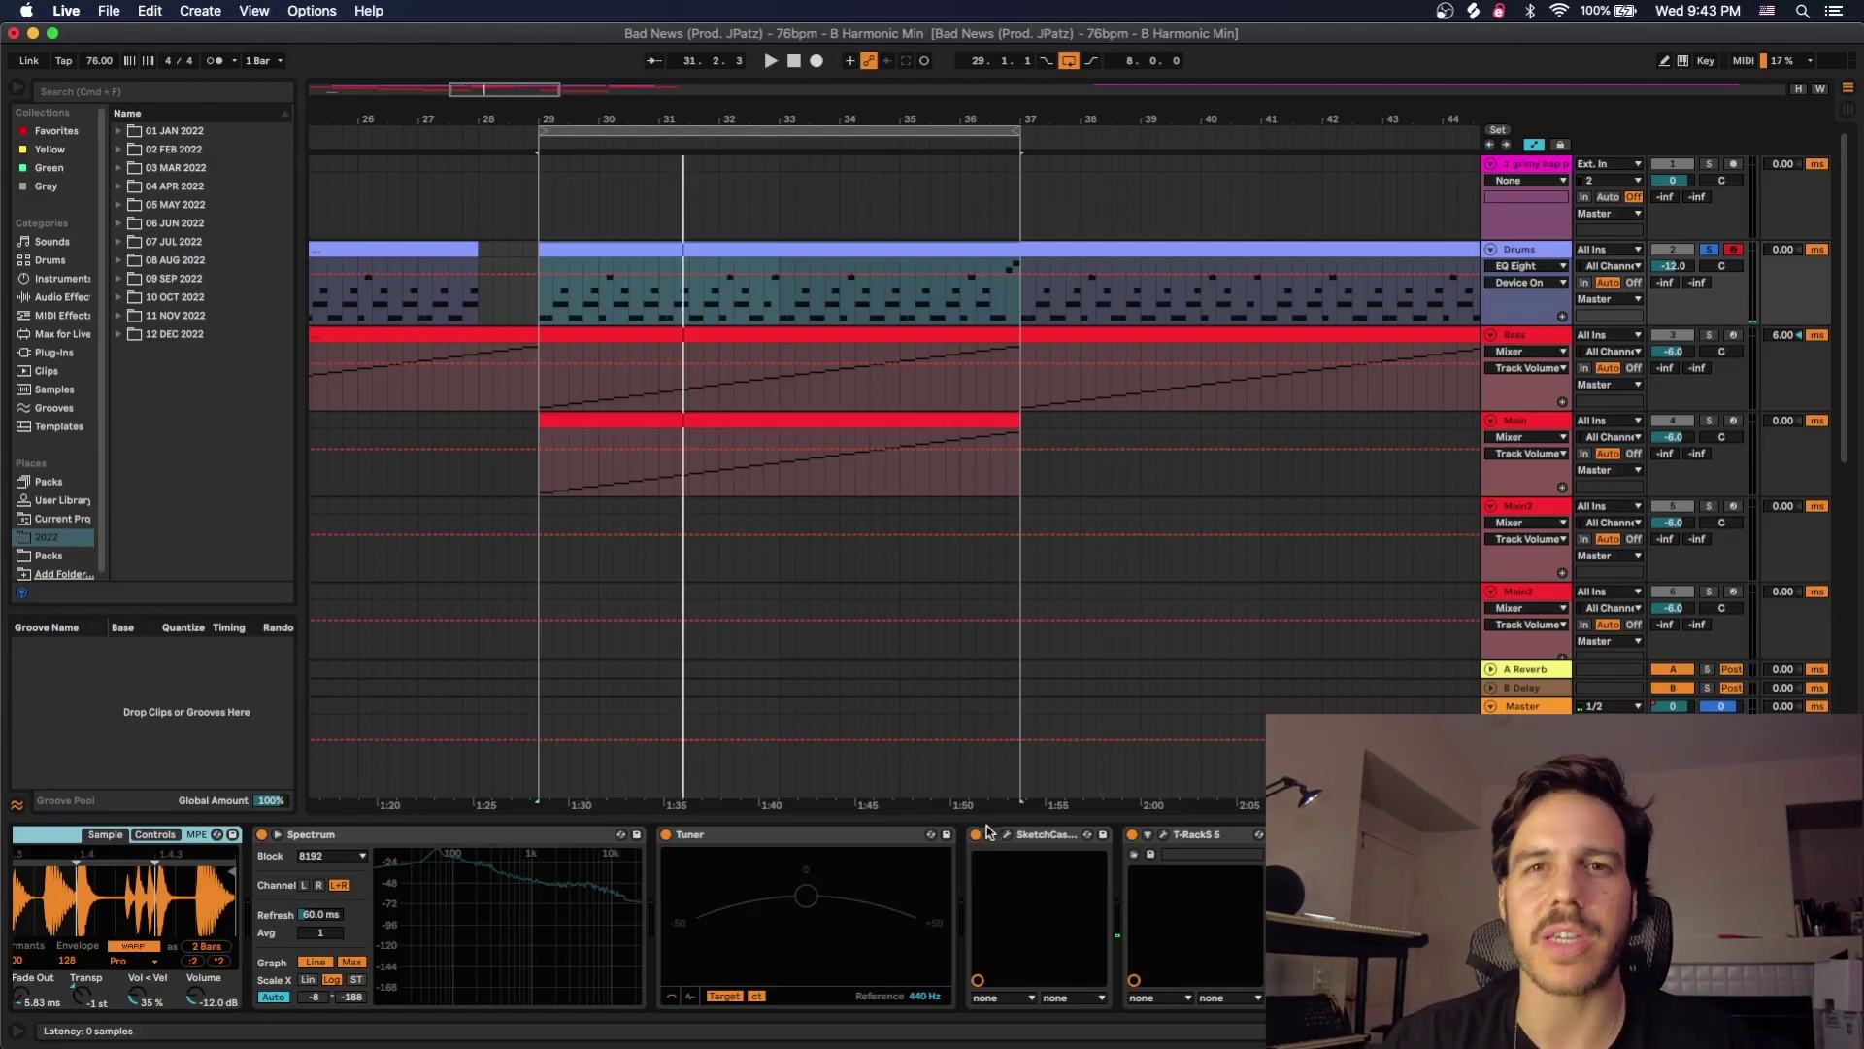
# Play the soloed Drums track from bar 29, stop playback, and unsolo the track
pyautogui.press('space')
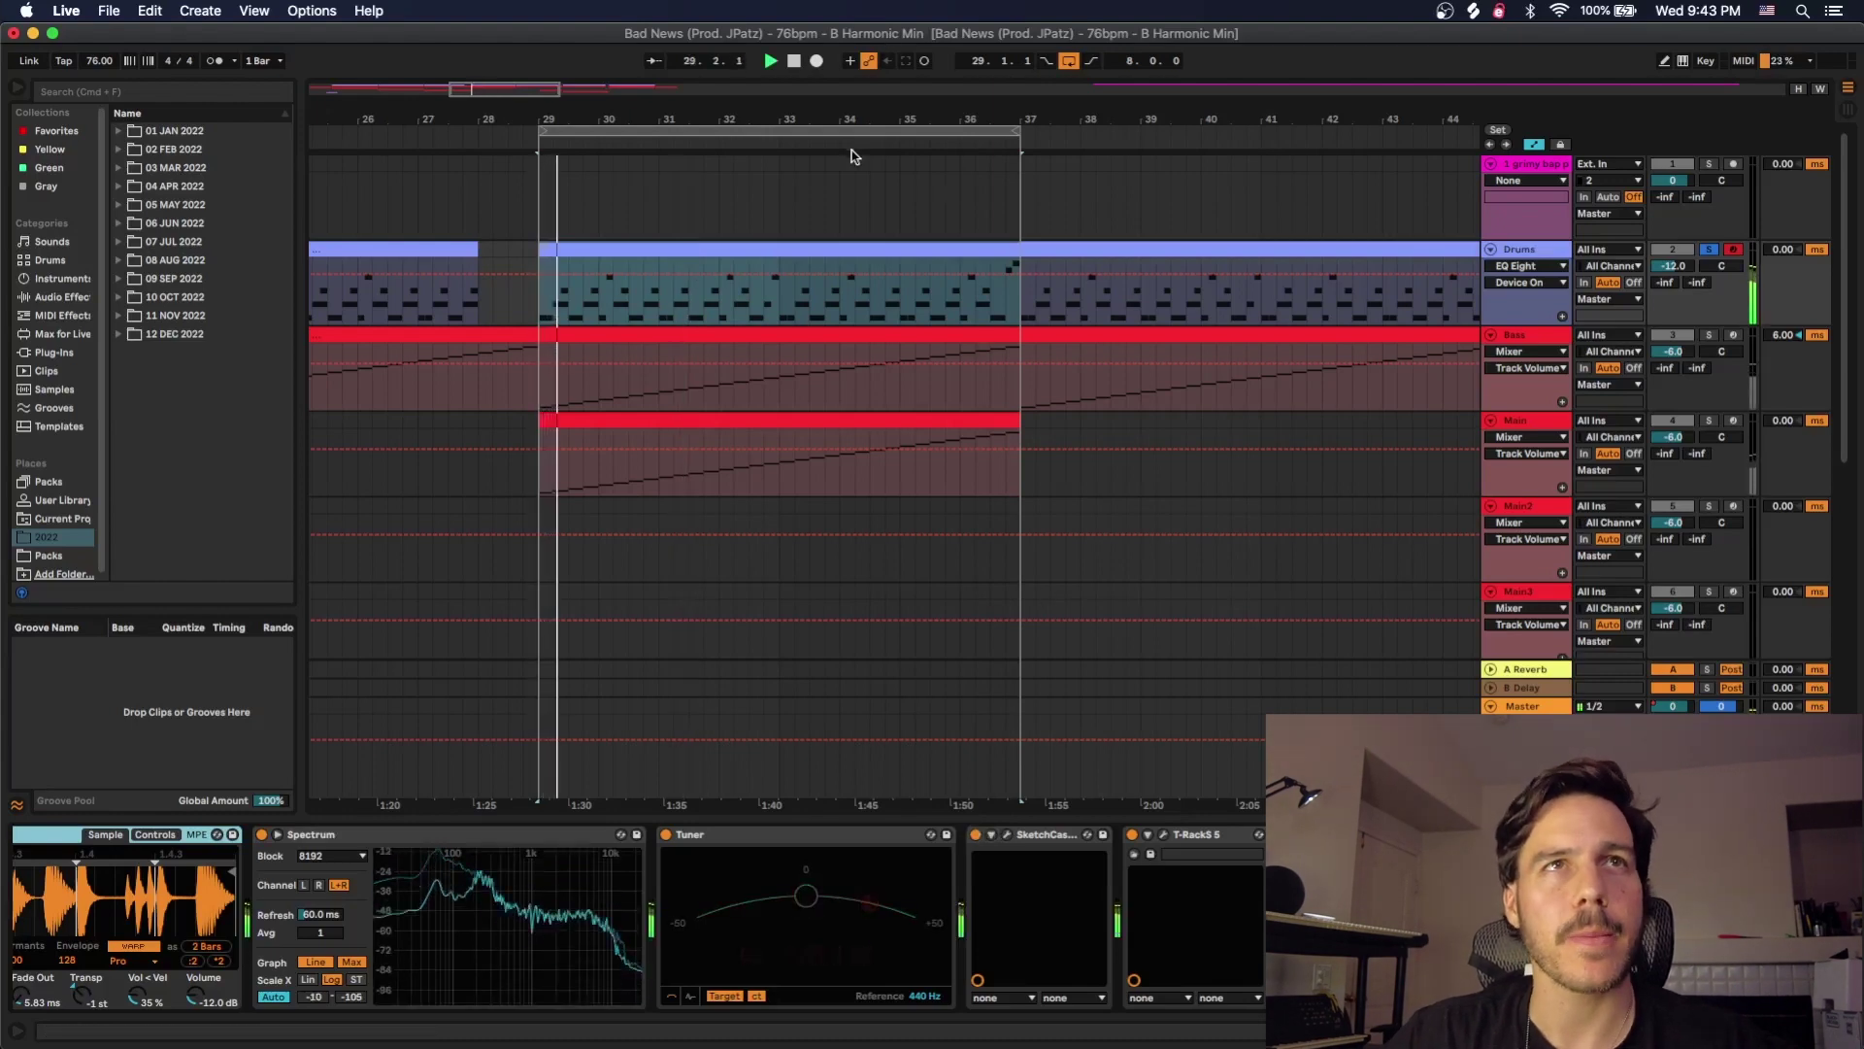
pyautogui.moveTo(881, 114); pyautogui.dragTo(1095, 109)
pyautogui.press('space')
pyautogui.press('s')
# Select the Main4 clip at bar 21 and show its Serato Sample window below the clip
pyautogui.moveTo(851, 102)
pyautogui.mouseDown()
pyautogui.moveTo(851, 49)
pyautogui.moveTo(852, 99)
pyautogui.mouseUp()
pyautogui.click(558, 588)
pyautogui.scroll(-5, 579, 553)
pyautogui.scroll(3, 708, 450)
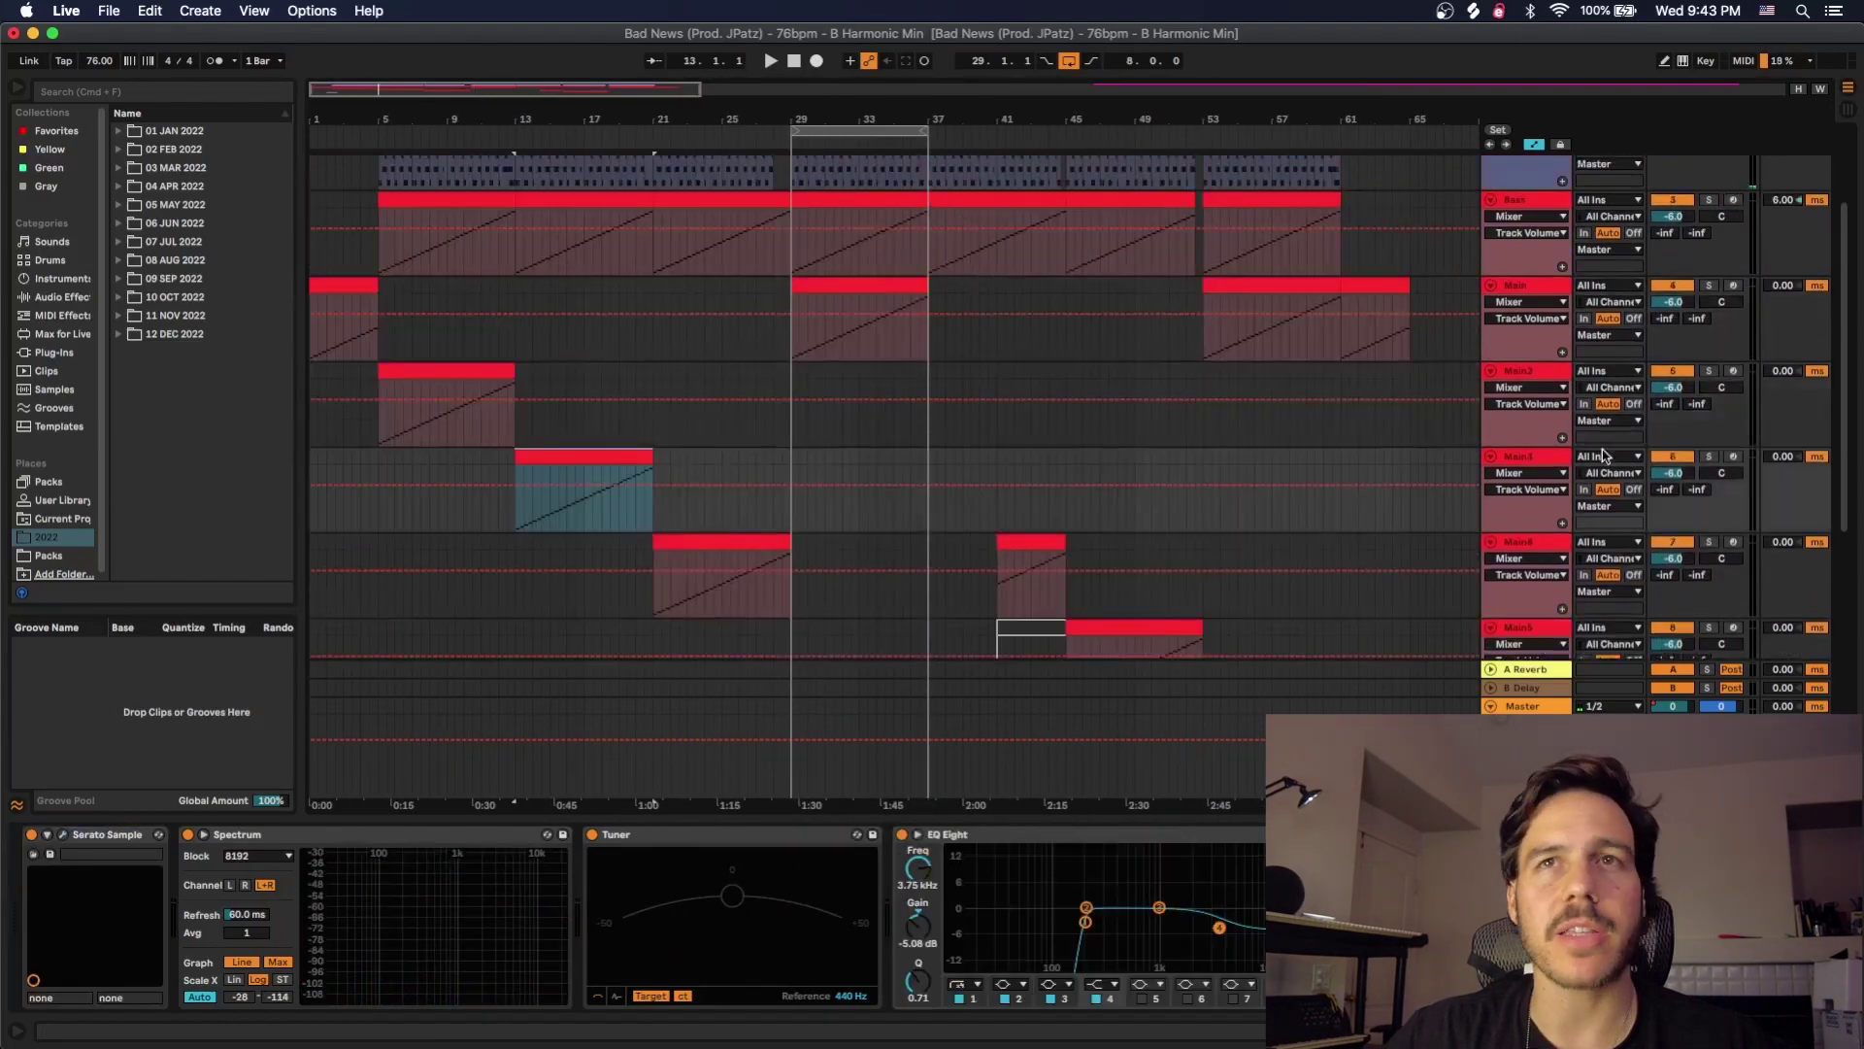
pyautogui.click(741, 541)
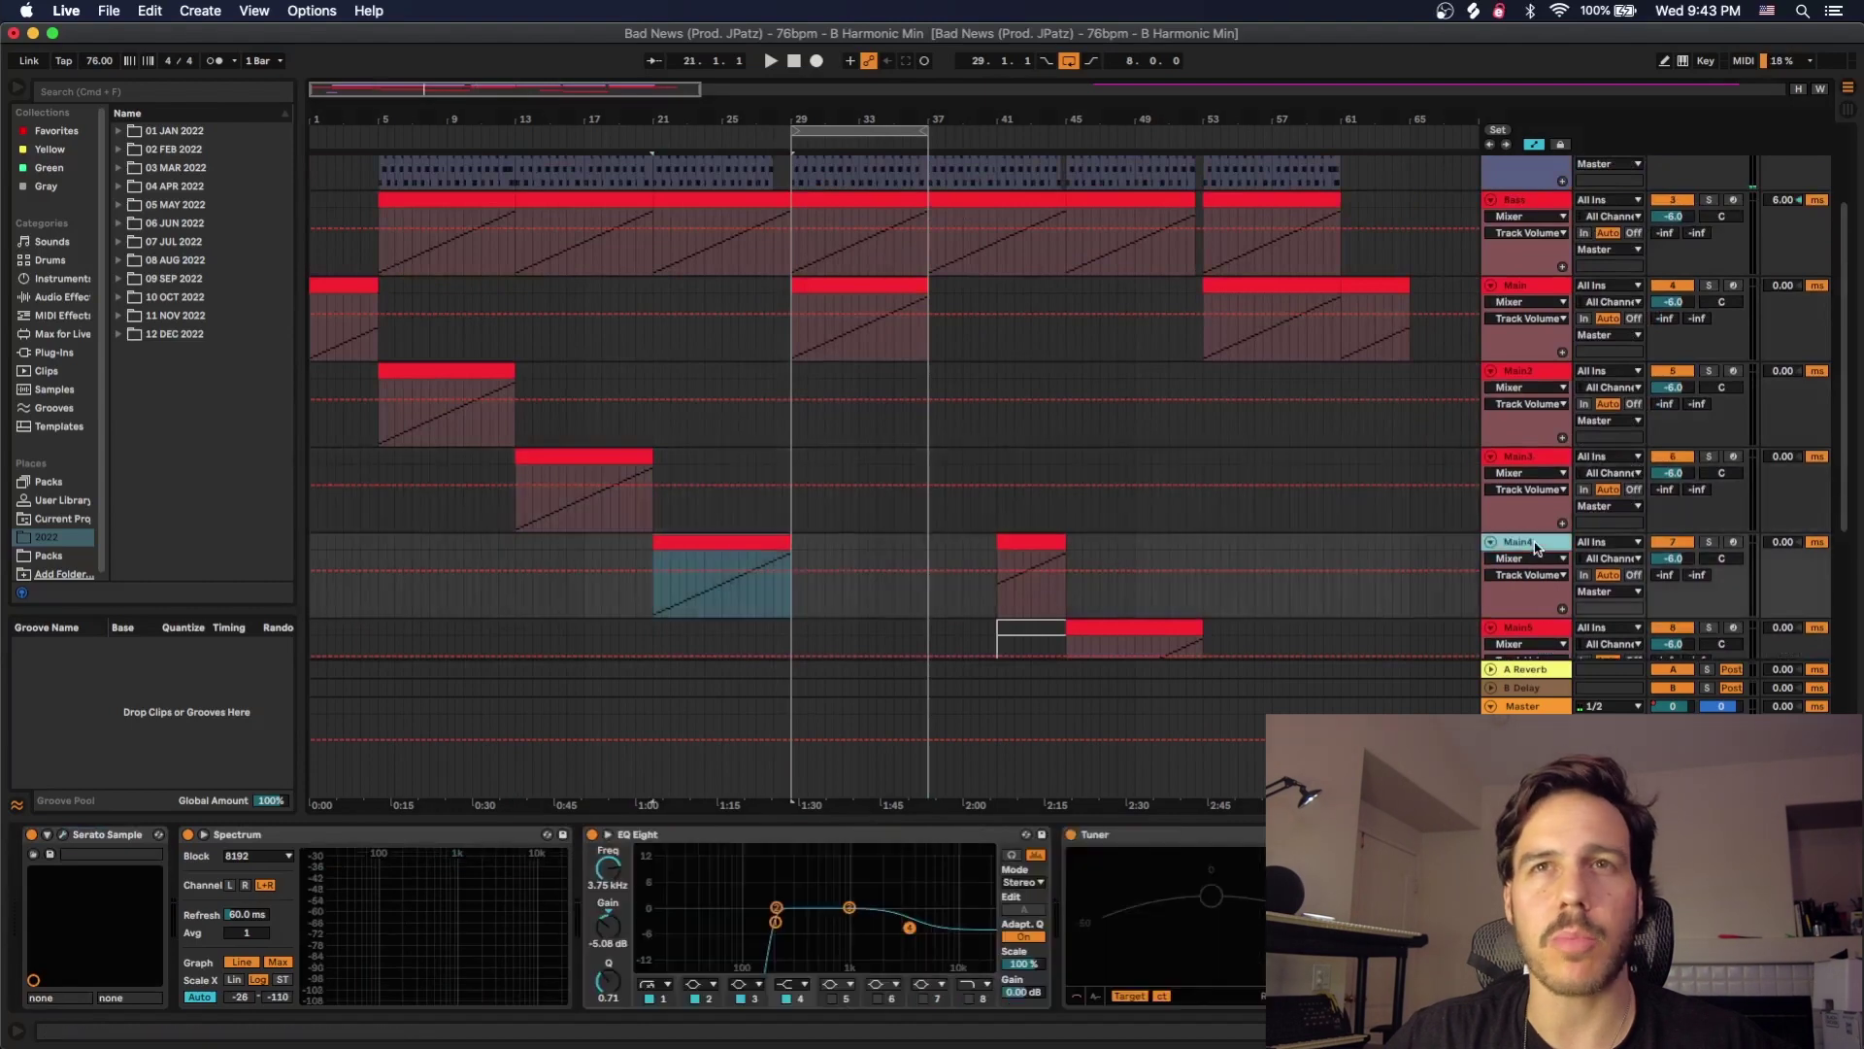
pyautogui.press('super+alt+p')
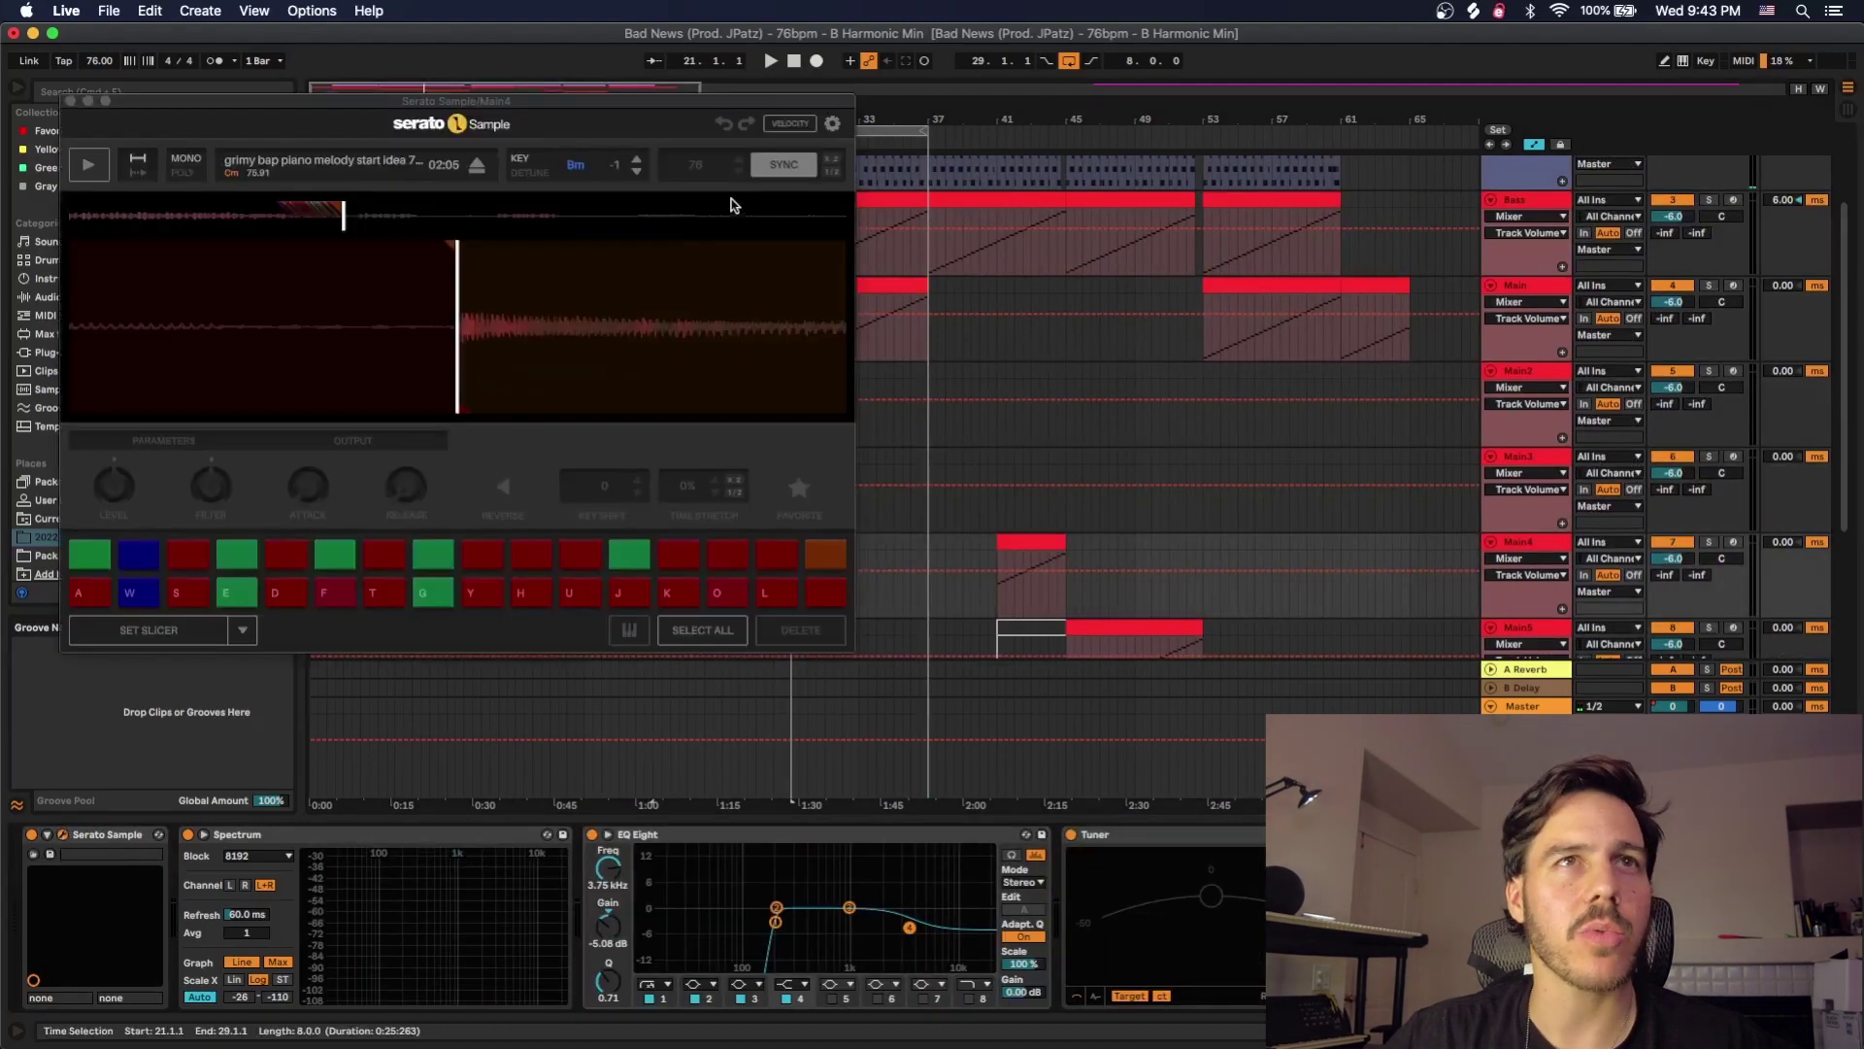
pyautogui.moveTo(547, 100); pyautogui.dragTo(785, 643)
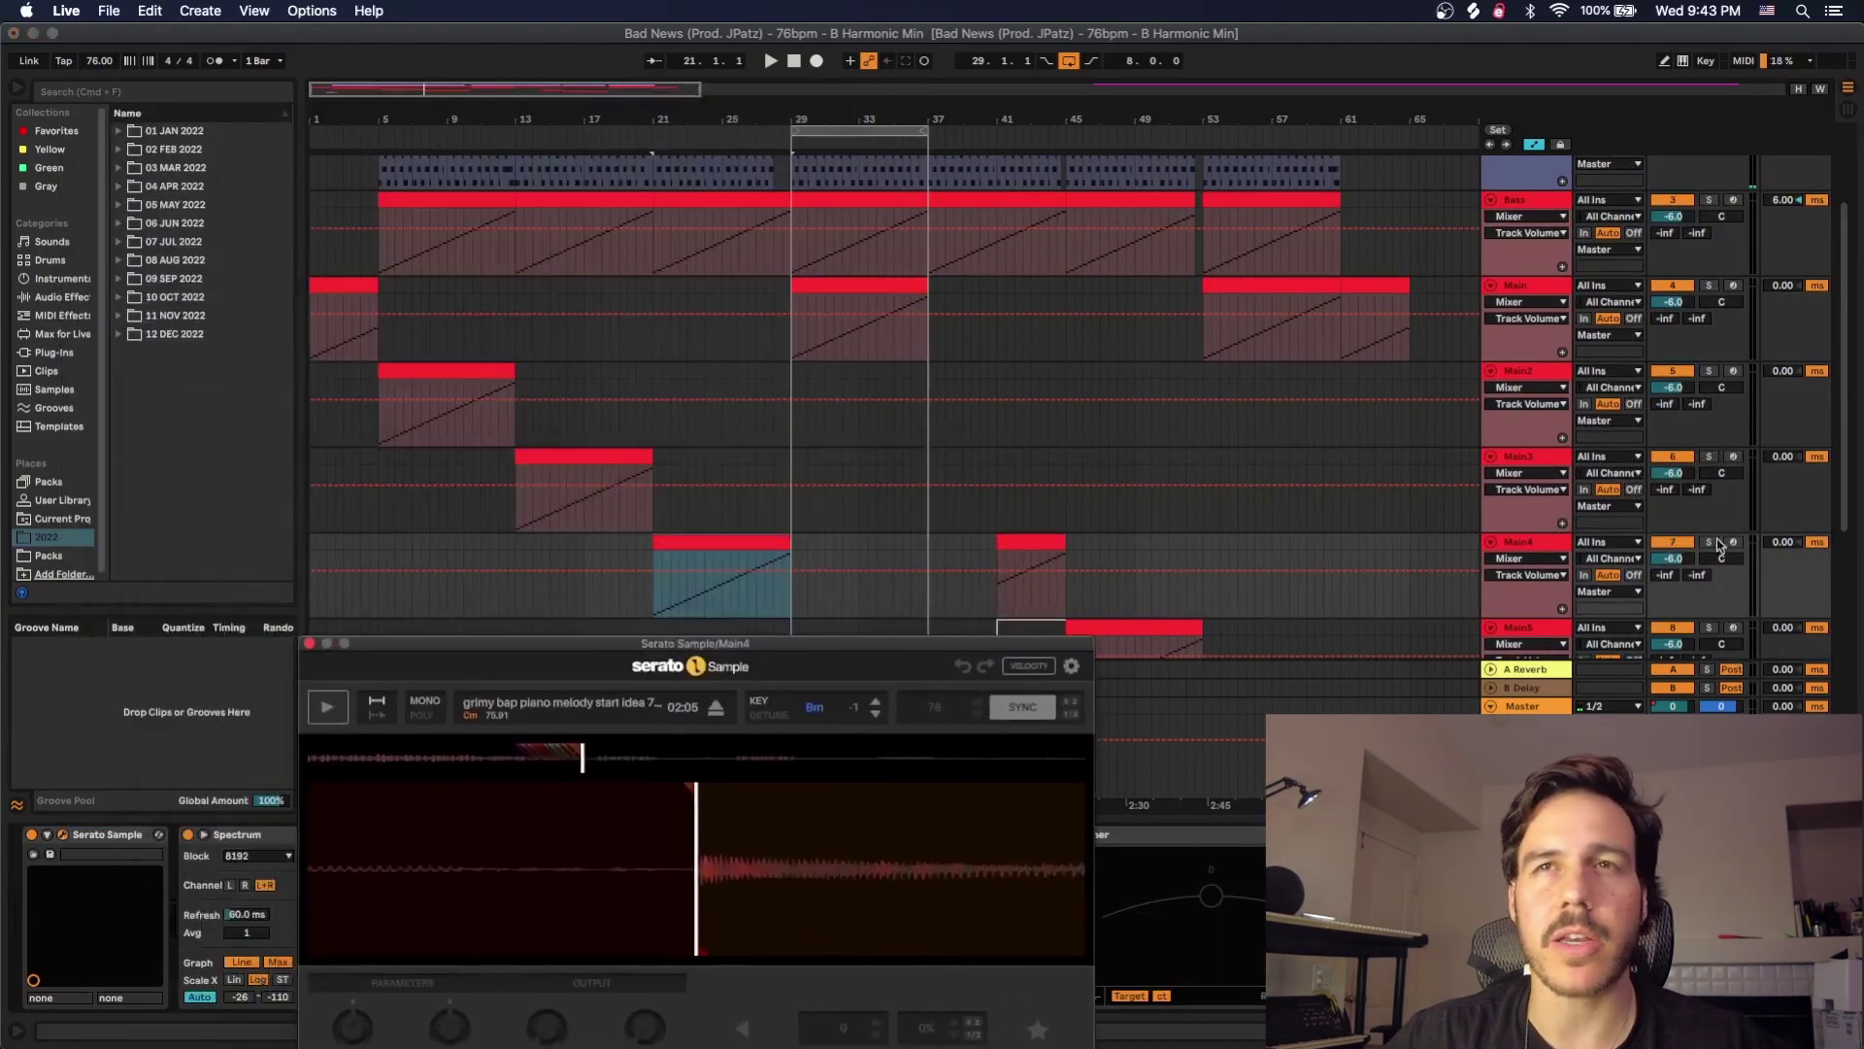
# Play the soloed Main4 track from bar 21, unsolo it during playback, and close the Serato Sample window
pyautogui.click(1711, 541)
pyautogui.press('space')
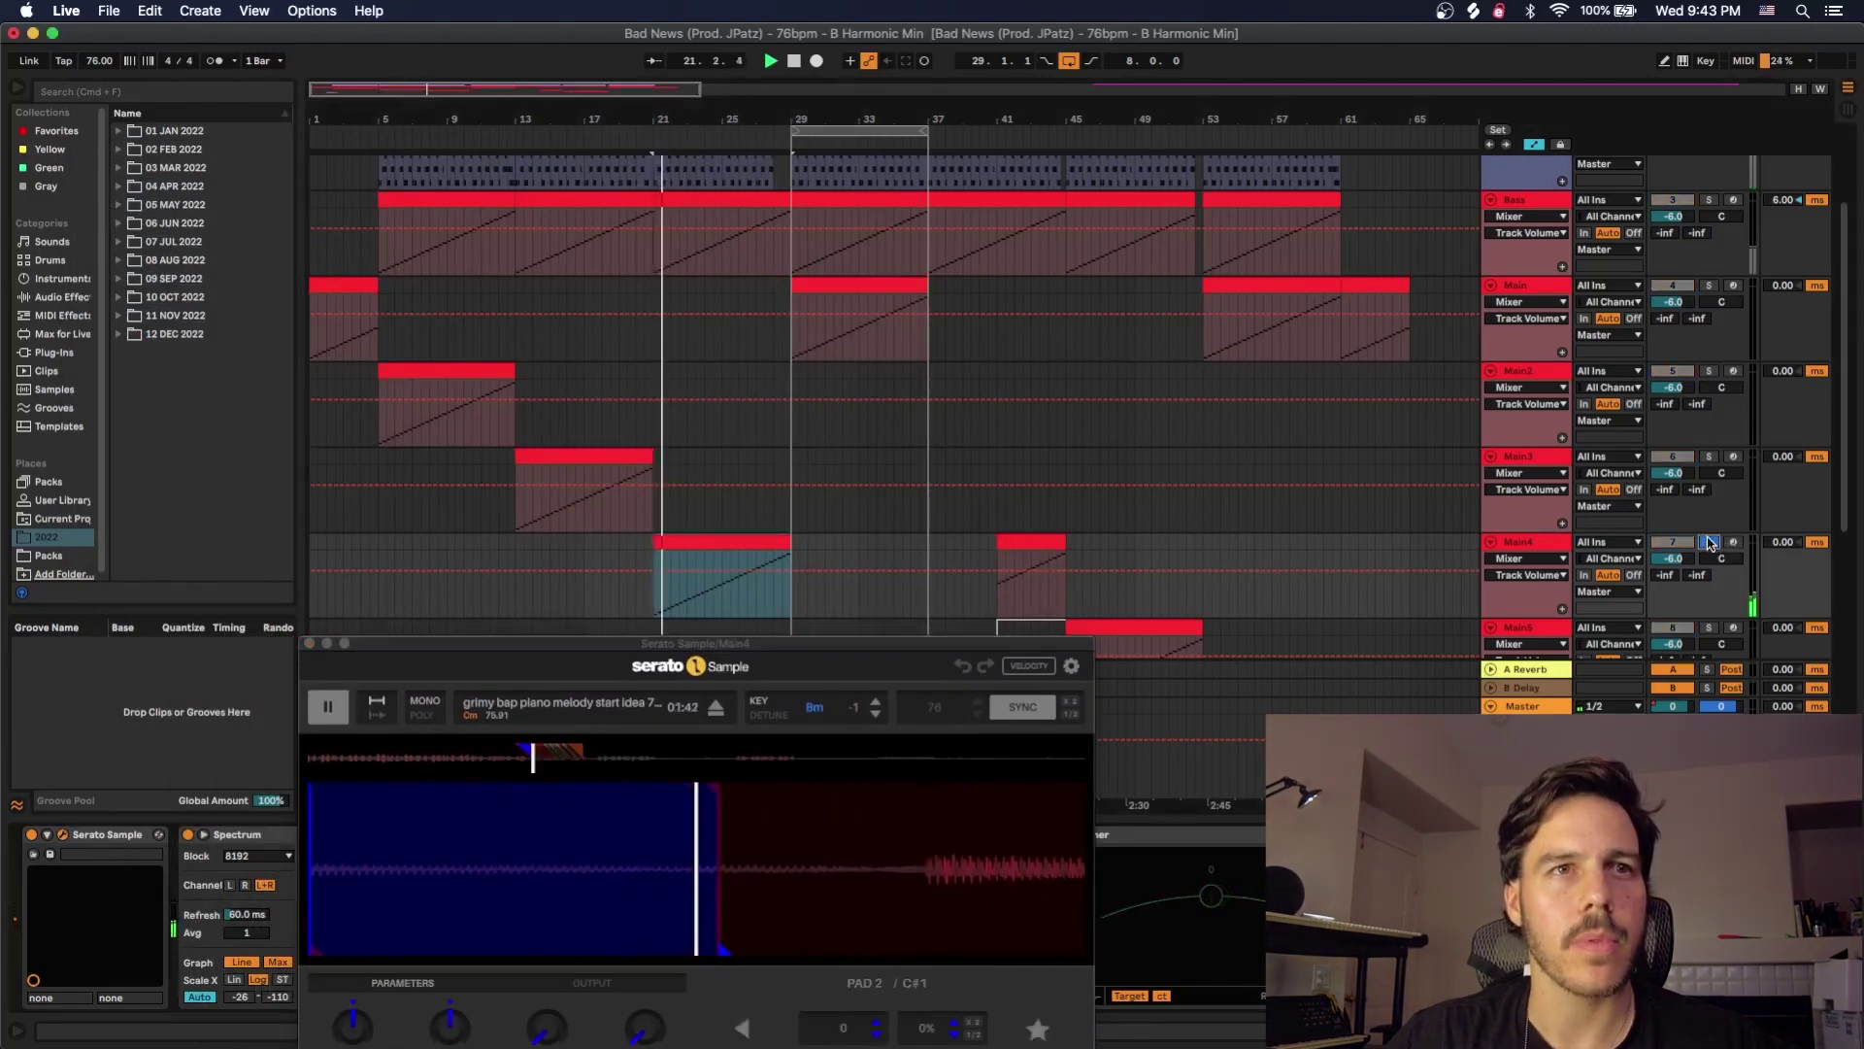
pyautogui.click(1711, 541)
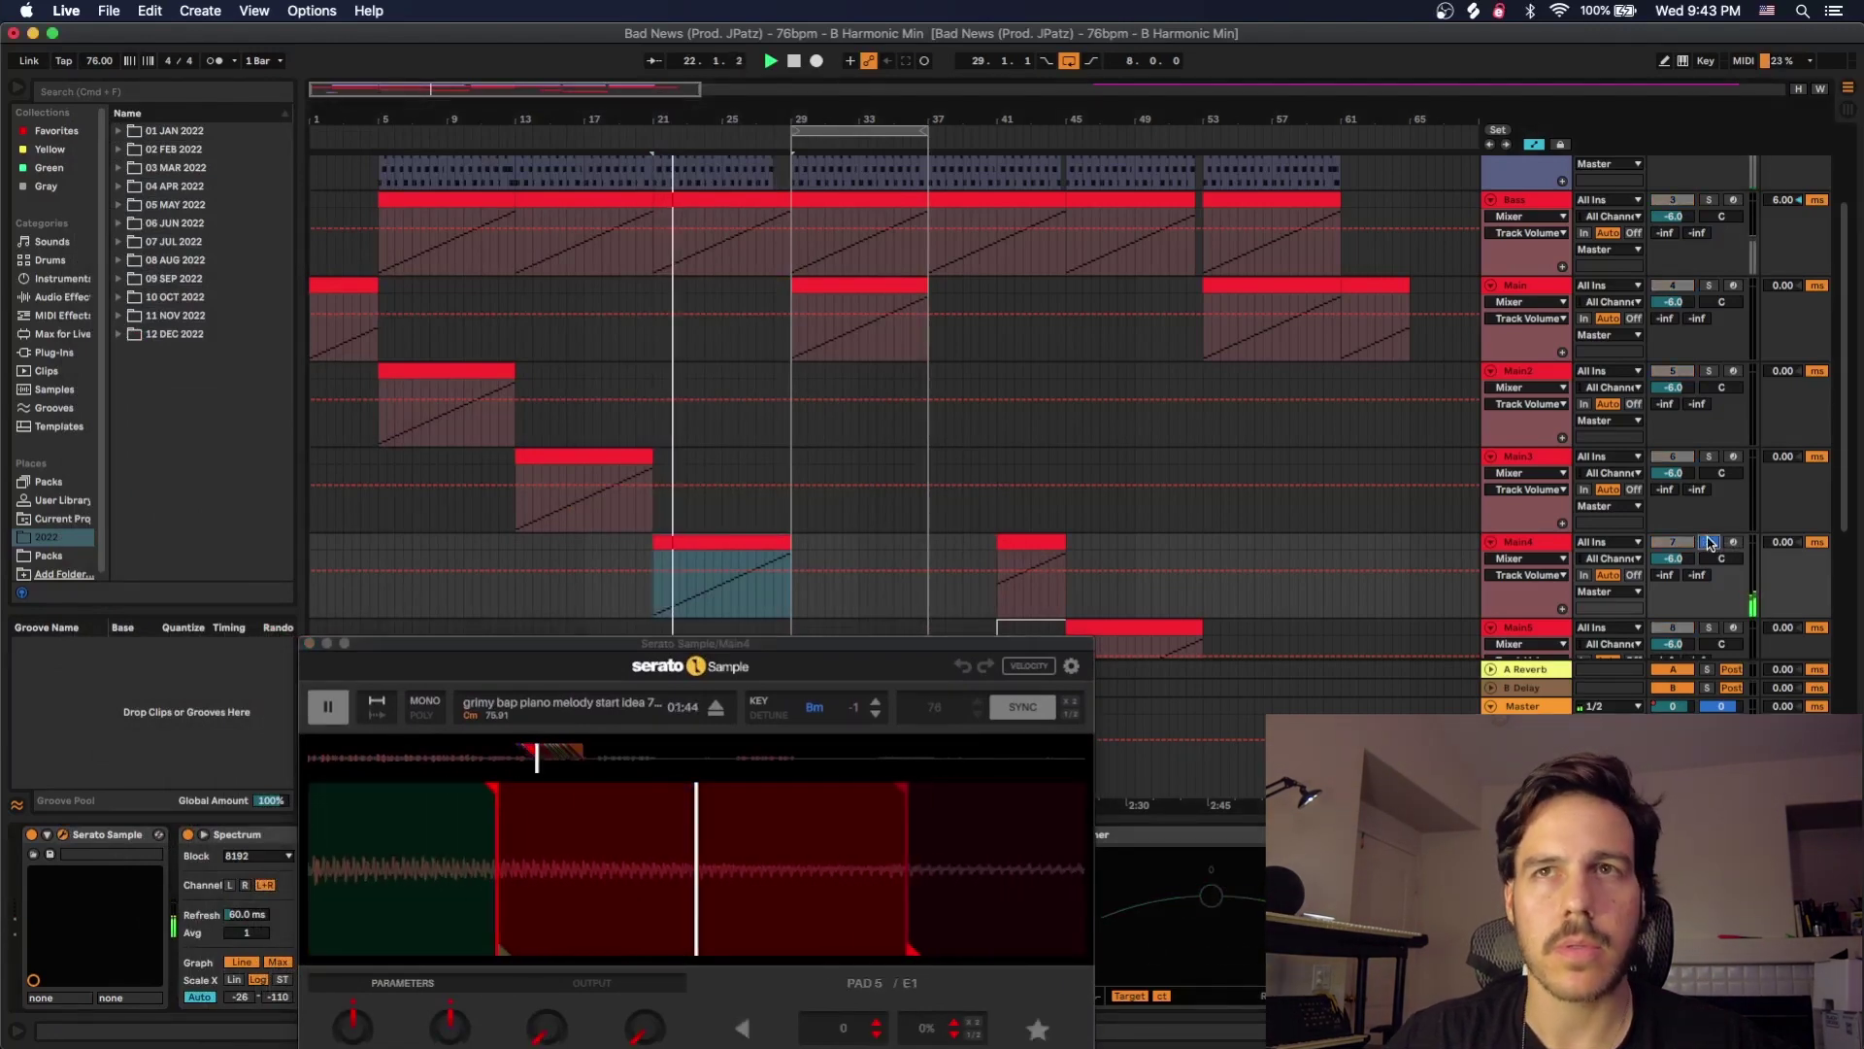
pyautogui.click(309, 643)
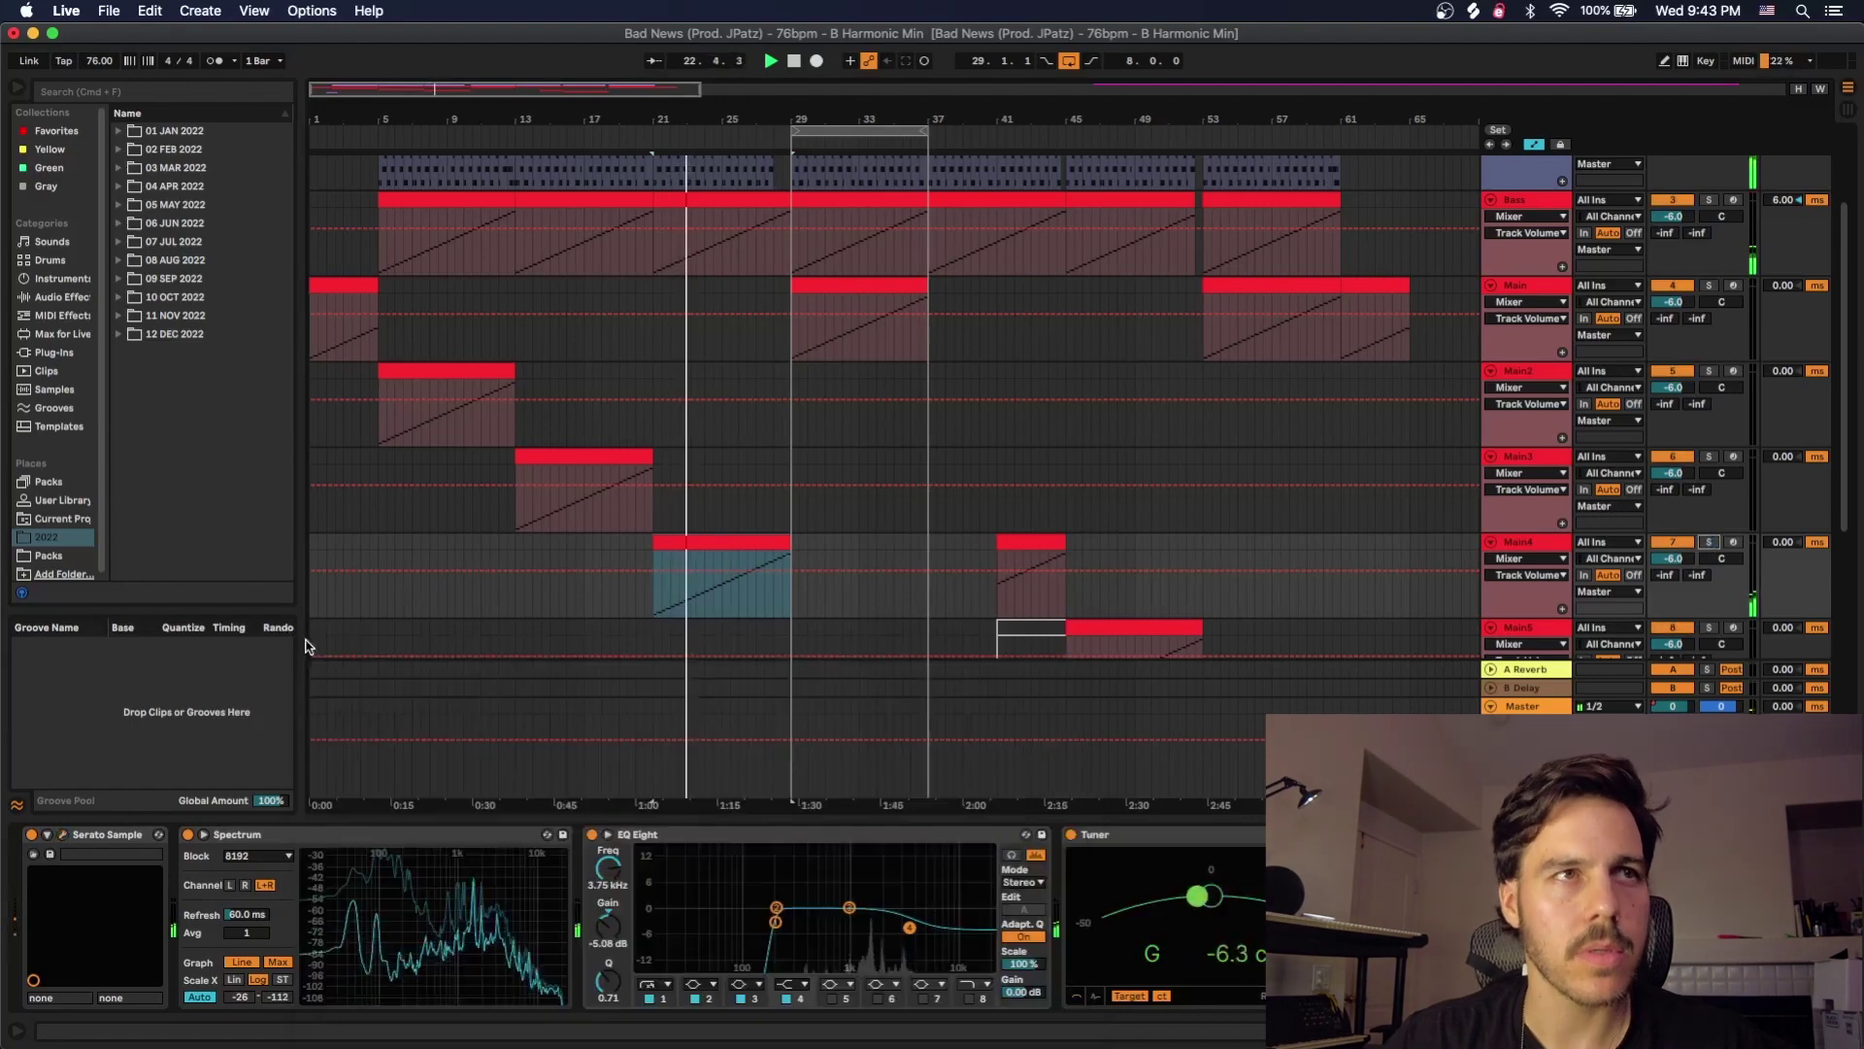
# Hide the device view and extend the loop's start back to bar 1 so it spans 36 bars
pyautogui.click(794, 820)
pyautogui.scroll(3, 819, 685)
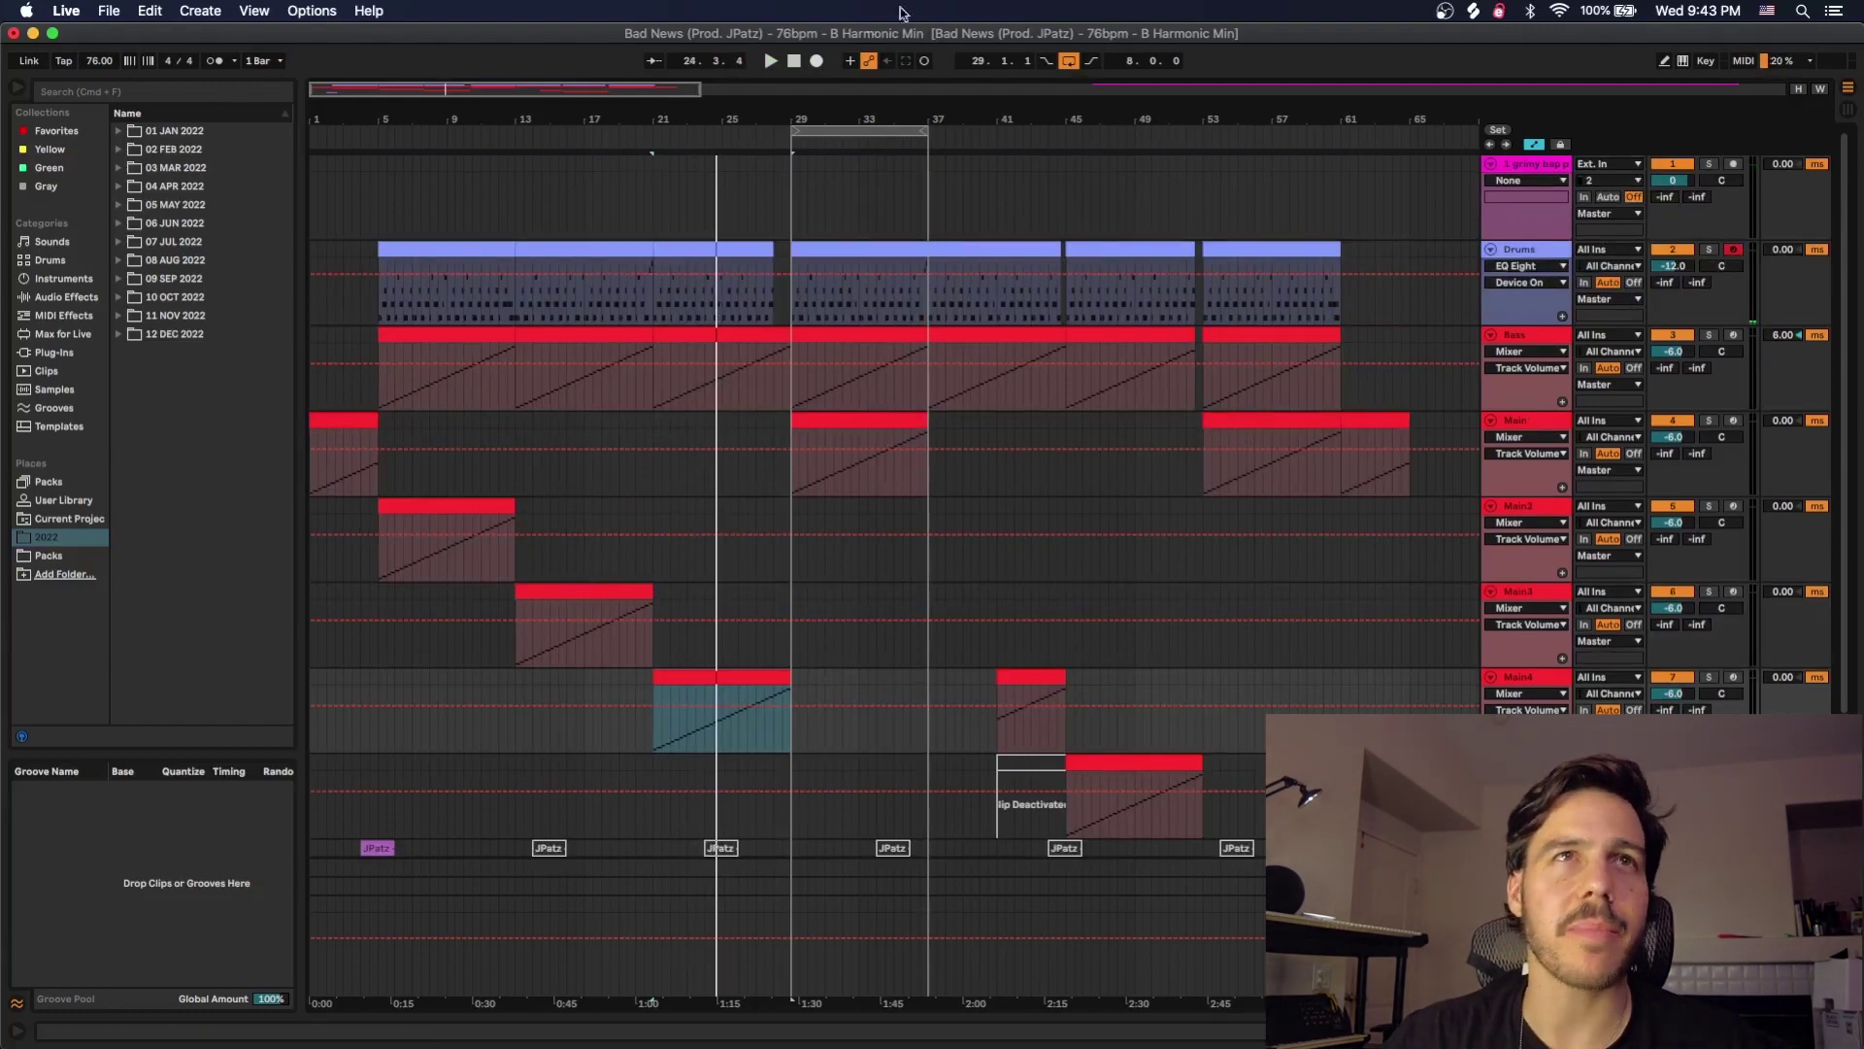
pyautogui.moveTo(786, 118); pyautogui.dragTo(786, 87)
pyautogui.moveTo(635, 130); pyautogui.dragTo(309, 130)
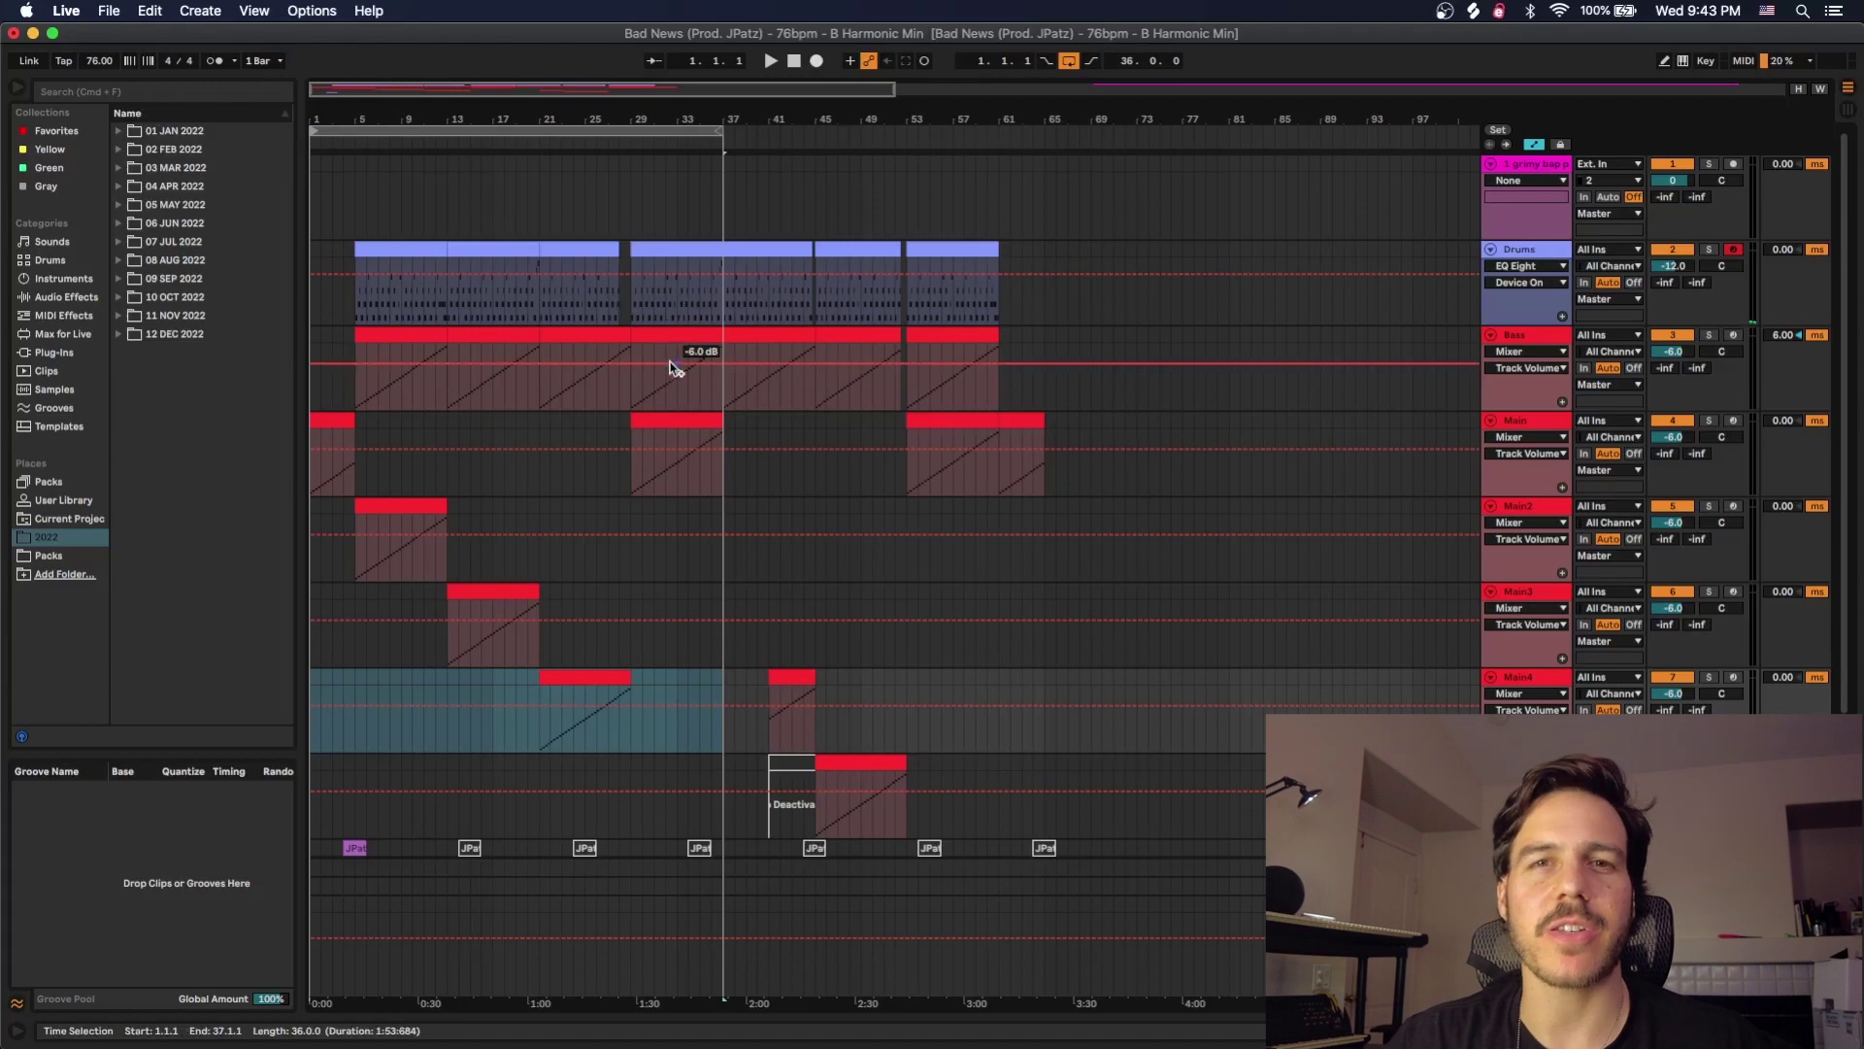
# Examine how the clips on Main and its numbered copies are arranged, from the bar 1 intro to the bar 61 ending
pyautogui.click(334, 421)
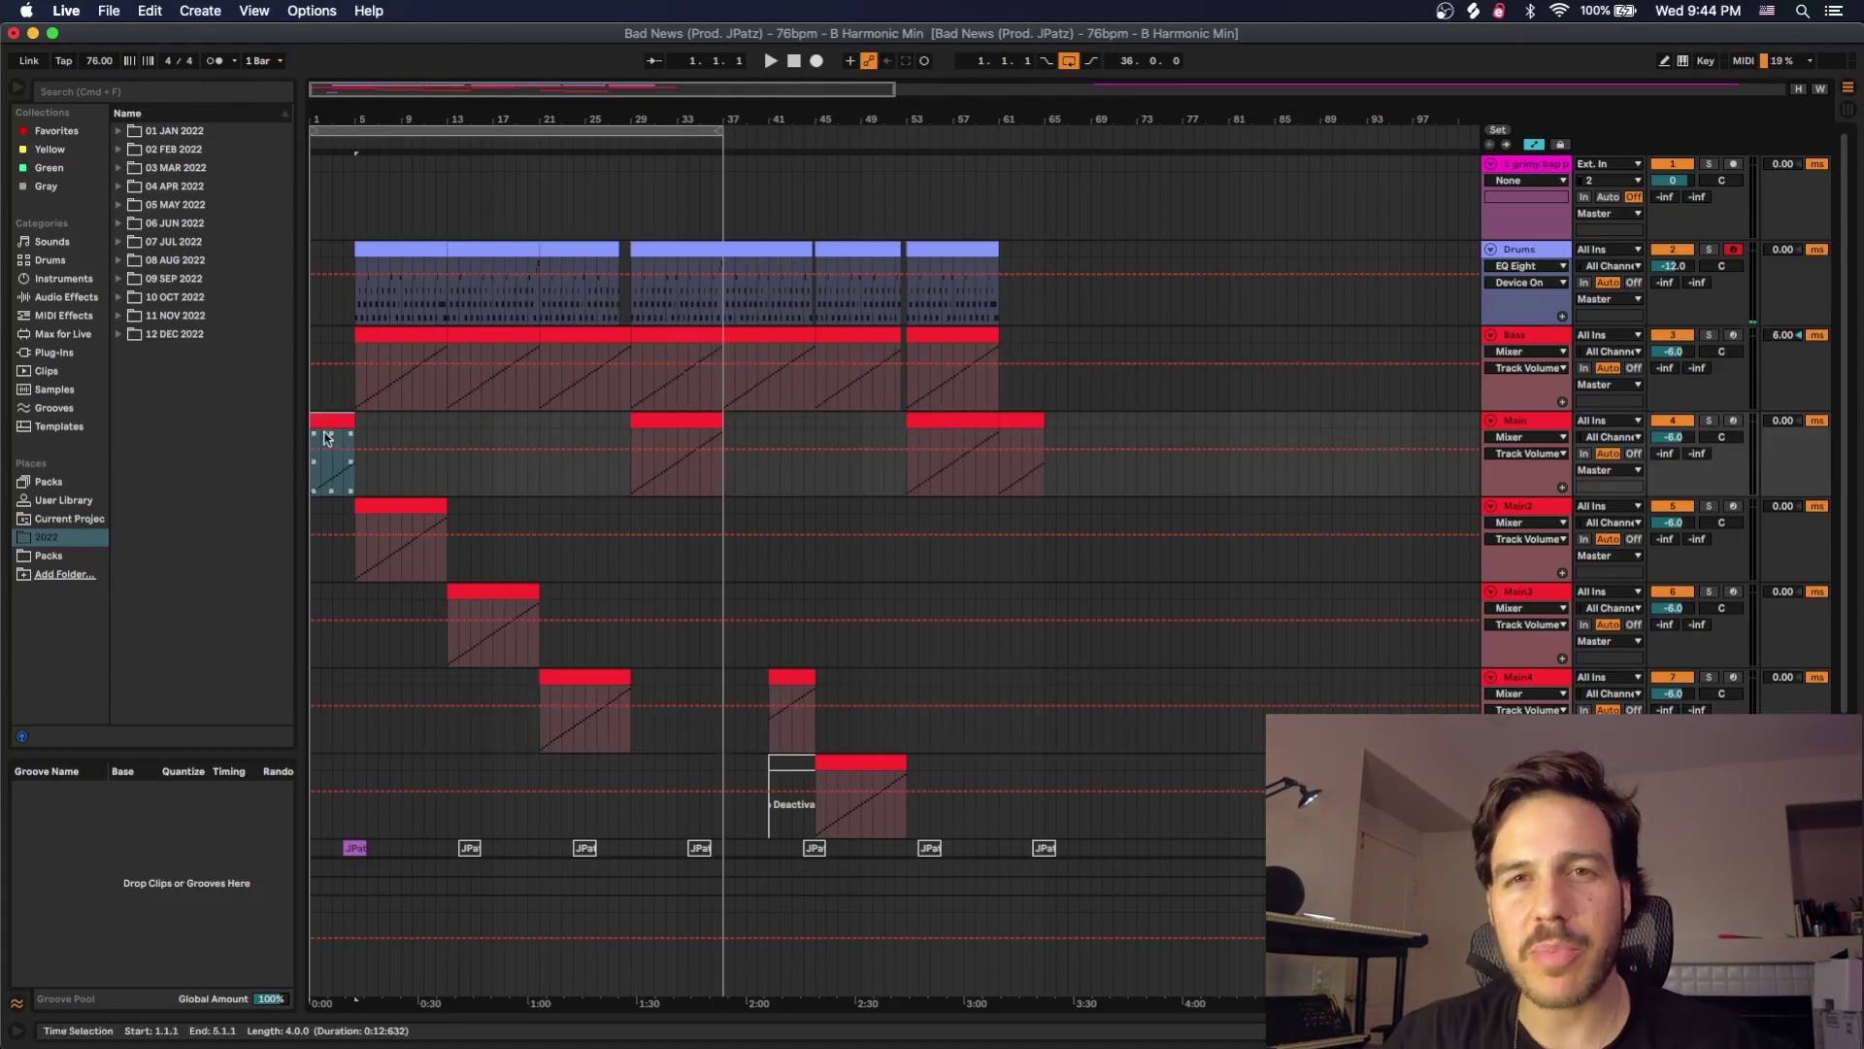
pyautogui.click(406, 510)
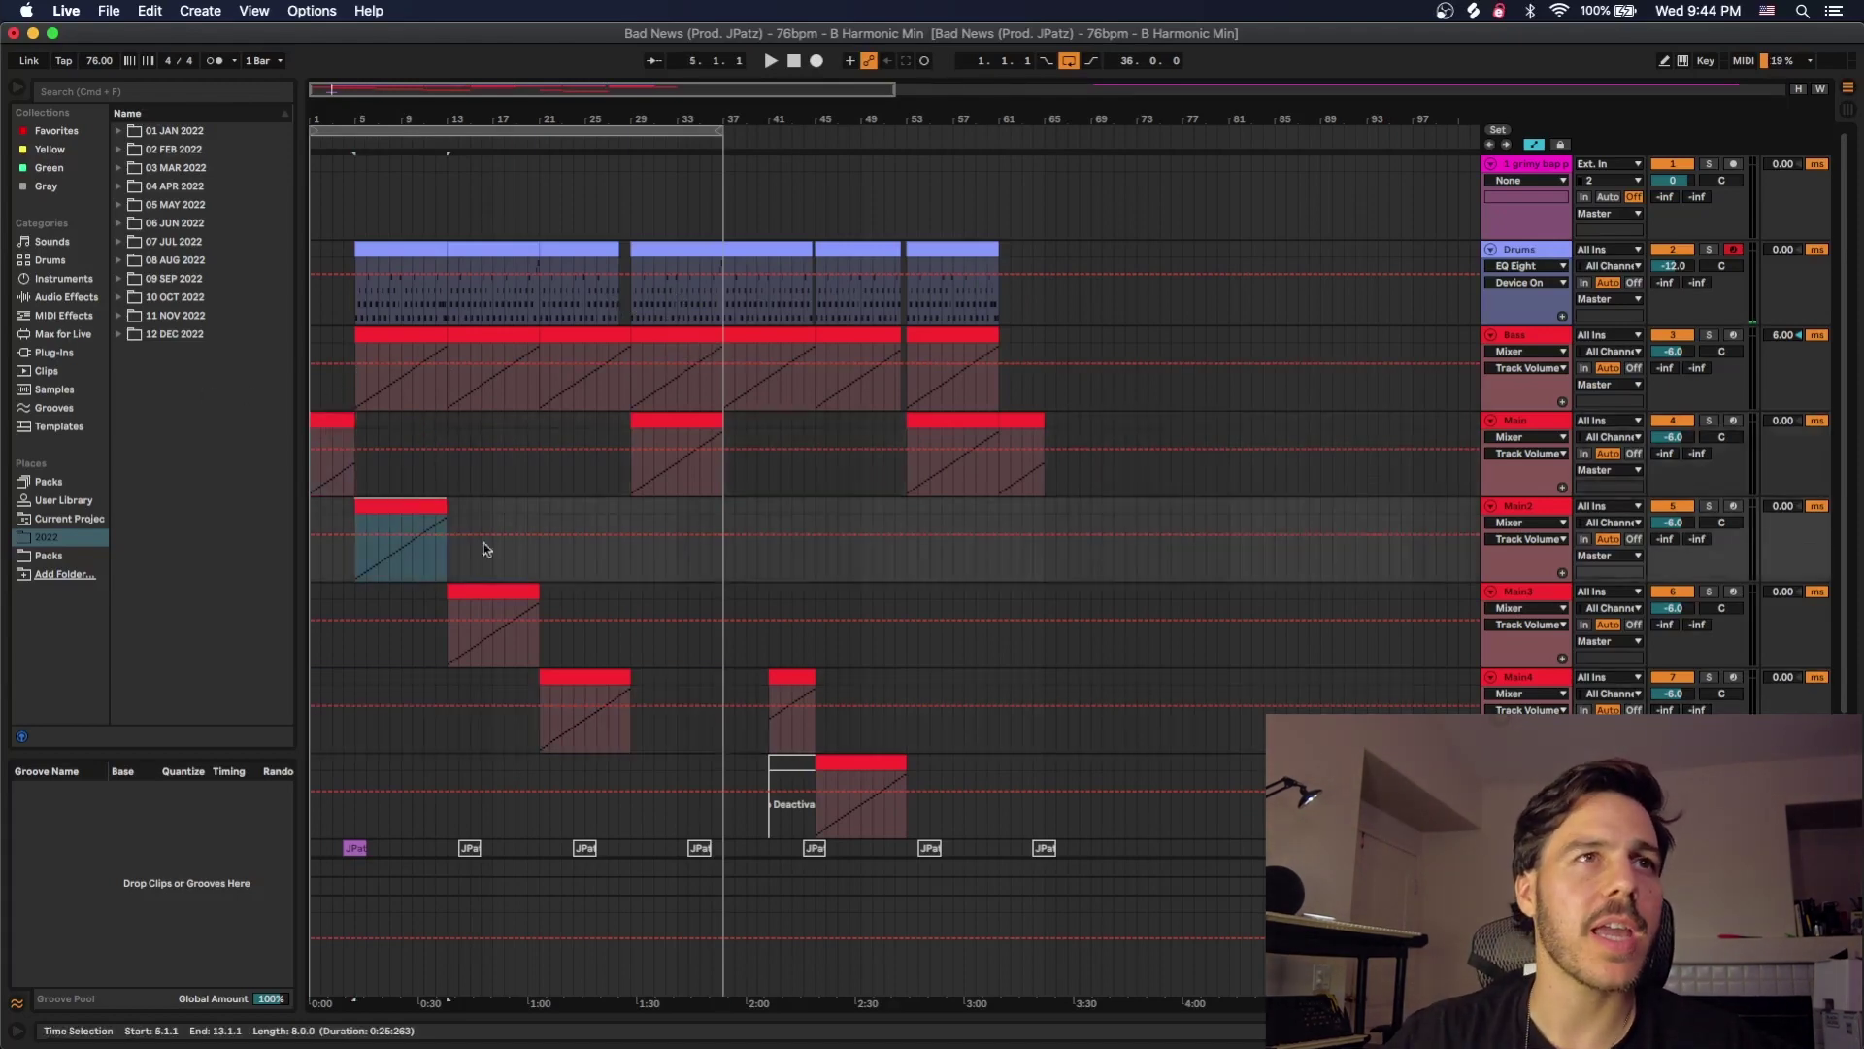
pyautogui.click(564, 674)
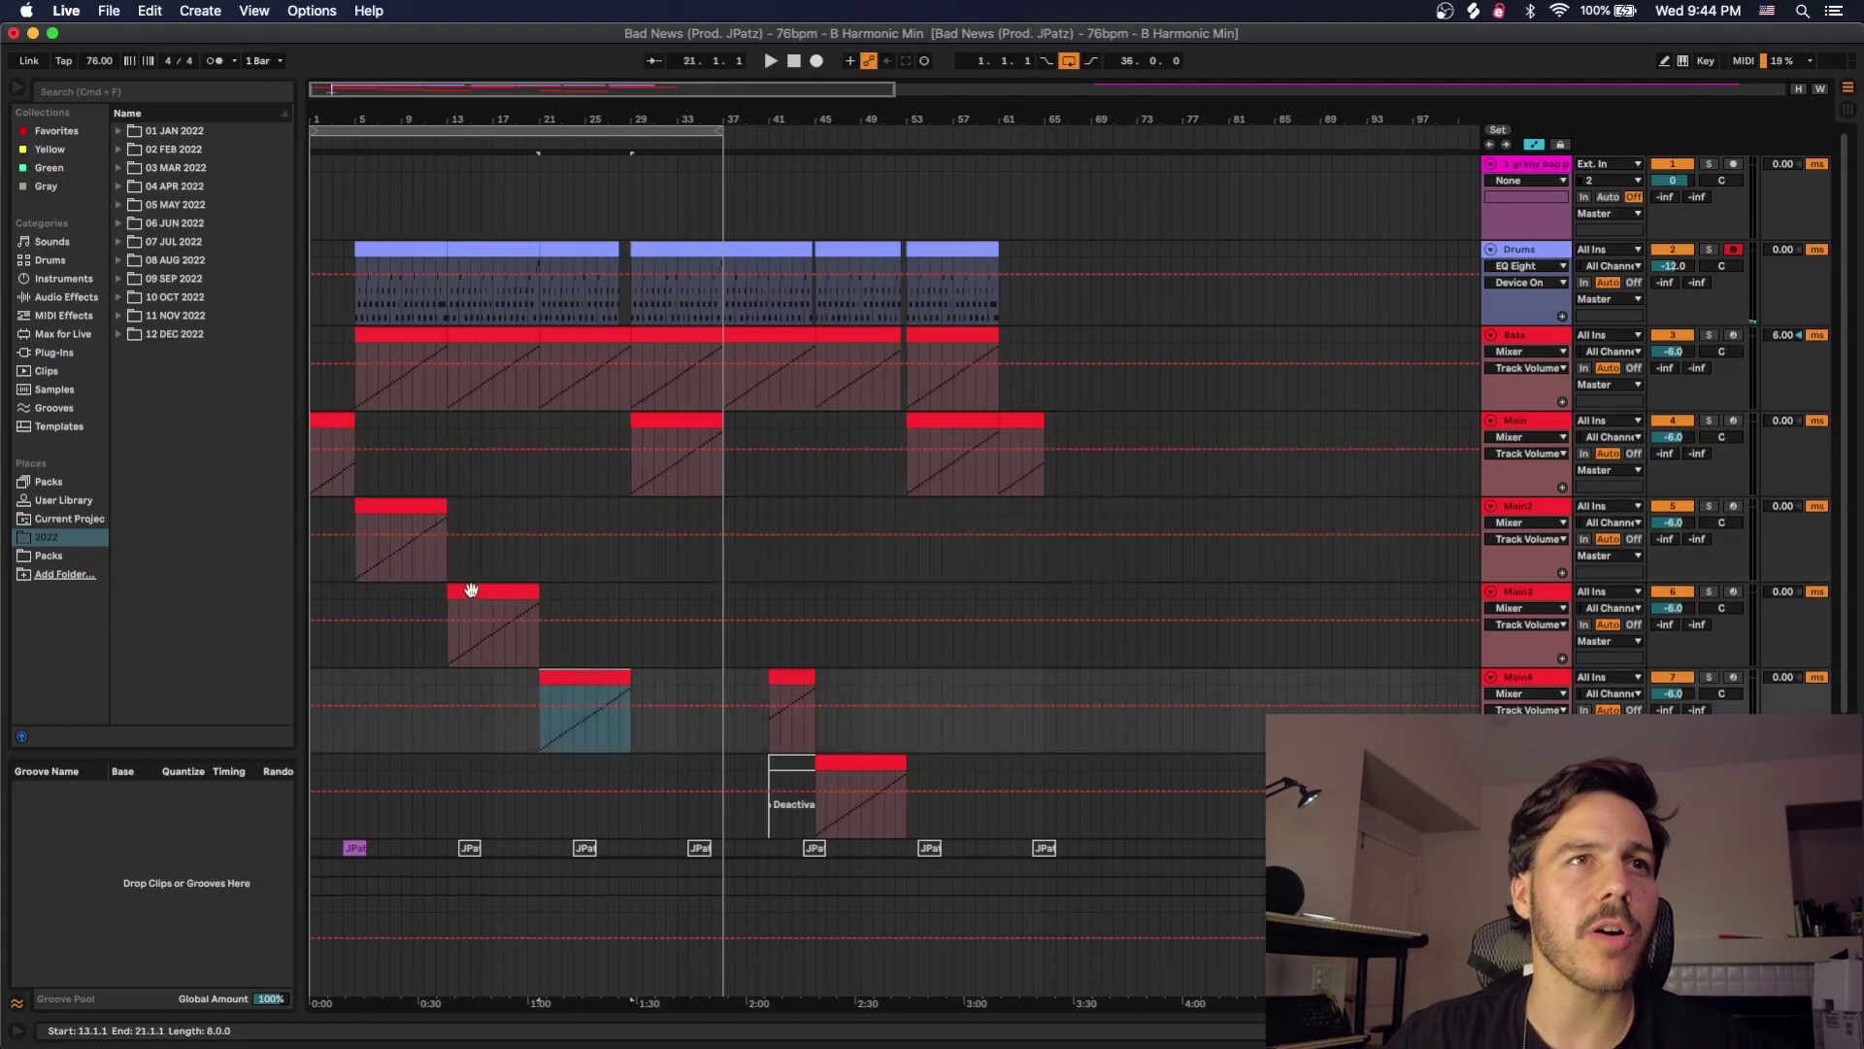
pyautogui.keyDown('shift'); pyautogui.click(470, 596); pyautogui.keyUp('shift')
pyautogui.click(678, 422)
pyautogui.moveTo(742, 529); pyautogui.dragTo(899, 507)
pyautogui.click(945, 419)
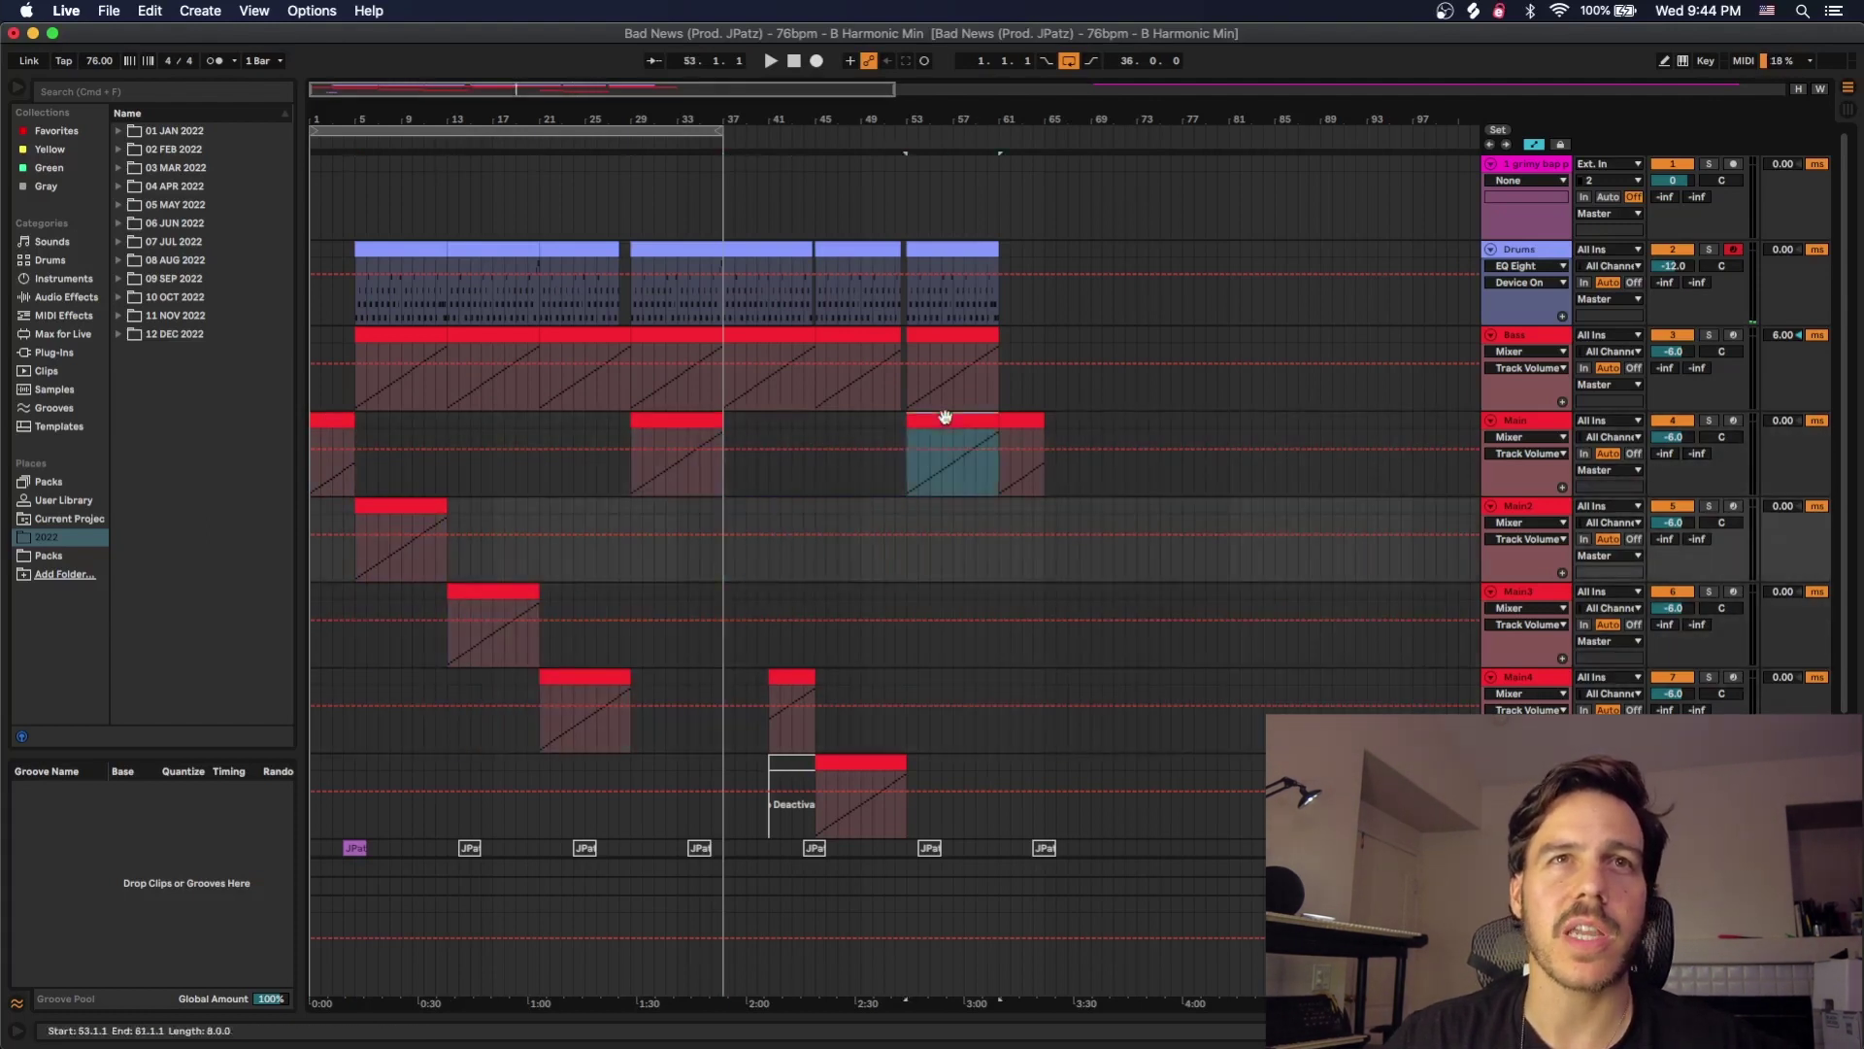
pyautogui.click(1035, 412)
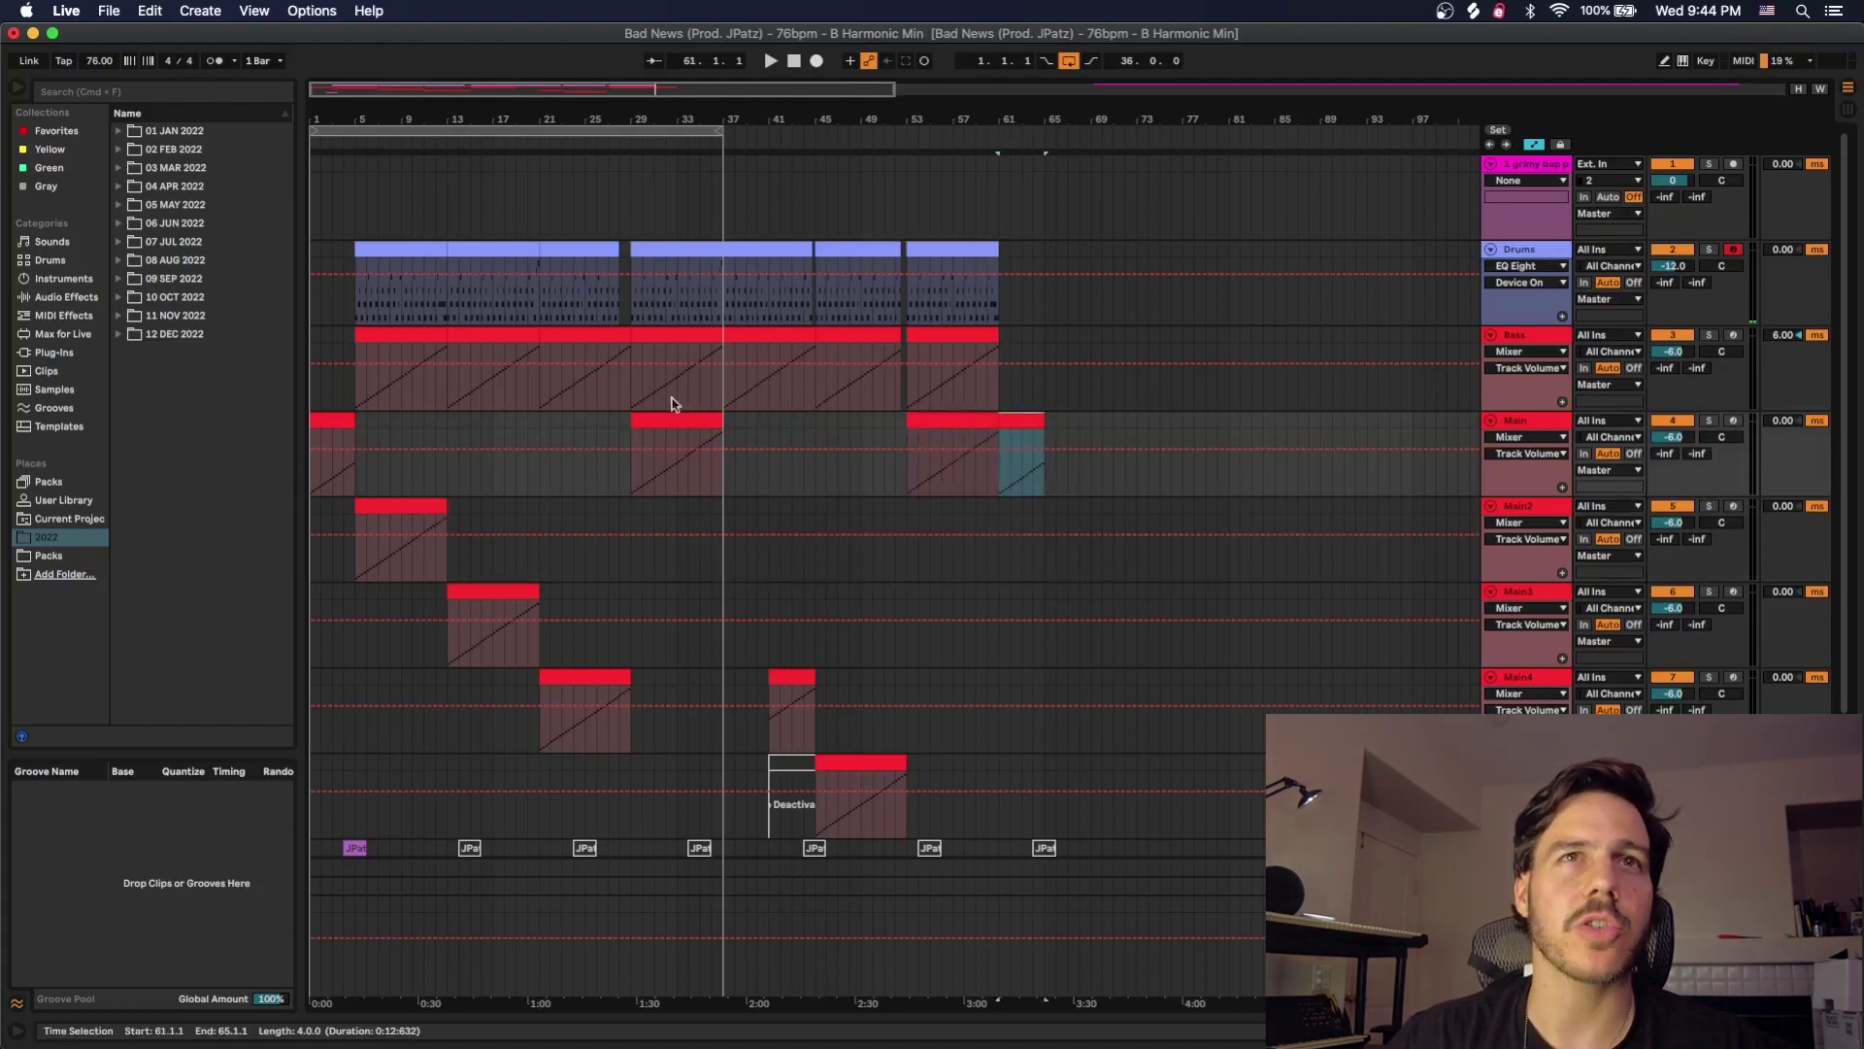